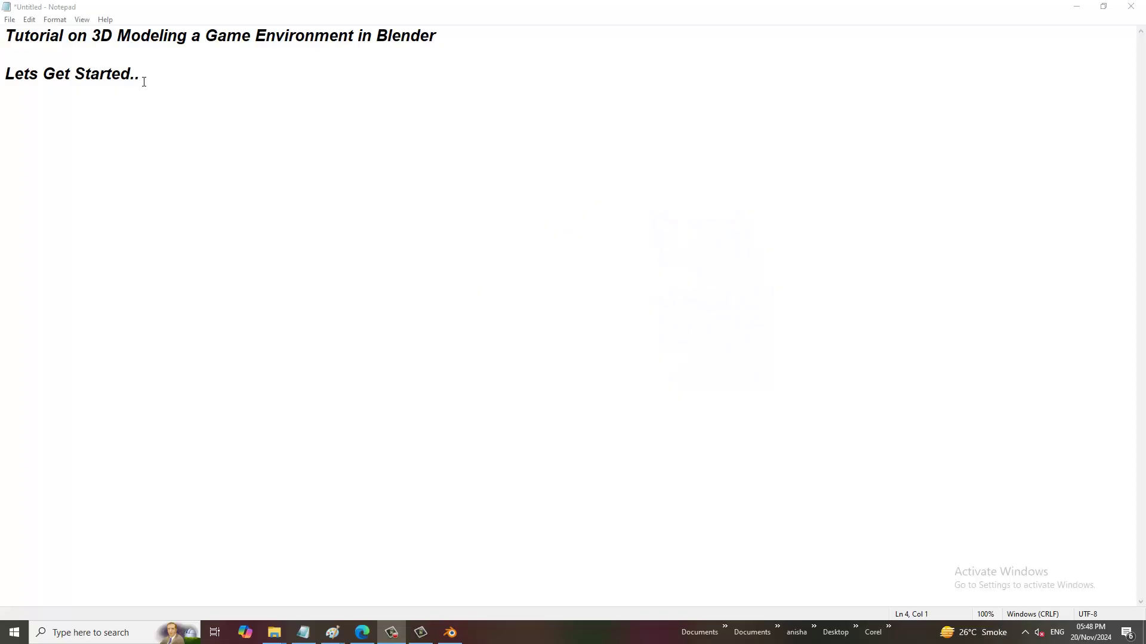
Add the heading 'Modeling More Assets' in Notepad, then minimize Notepad to show Blender.
click(176, 89)
text(Modeling More Assets)
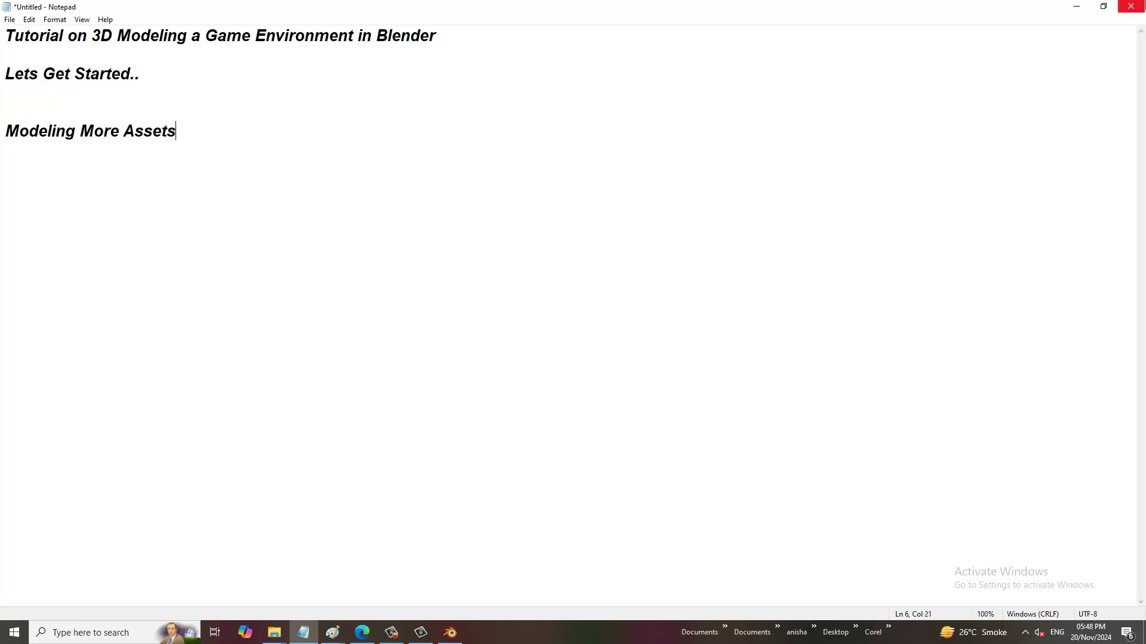
click(1077, 8)
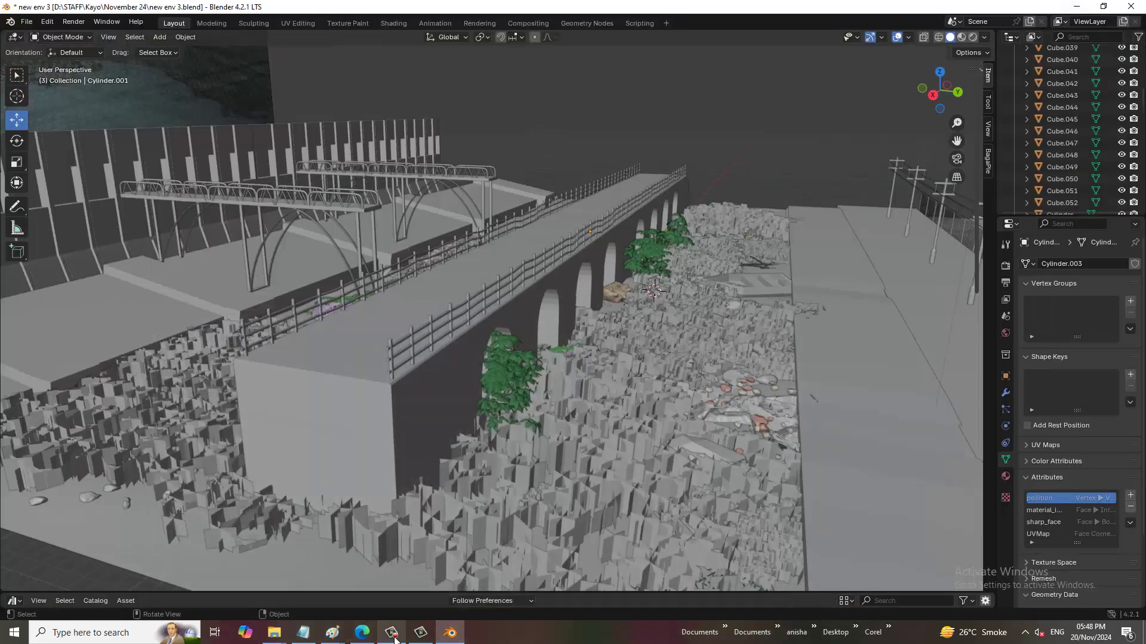
Add a cube mesh and move it 11.465 m along Y beside the riverbed debris.
click(390, 632)
click(1126, 540)
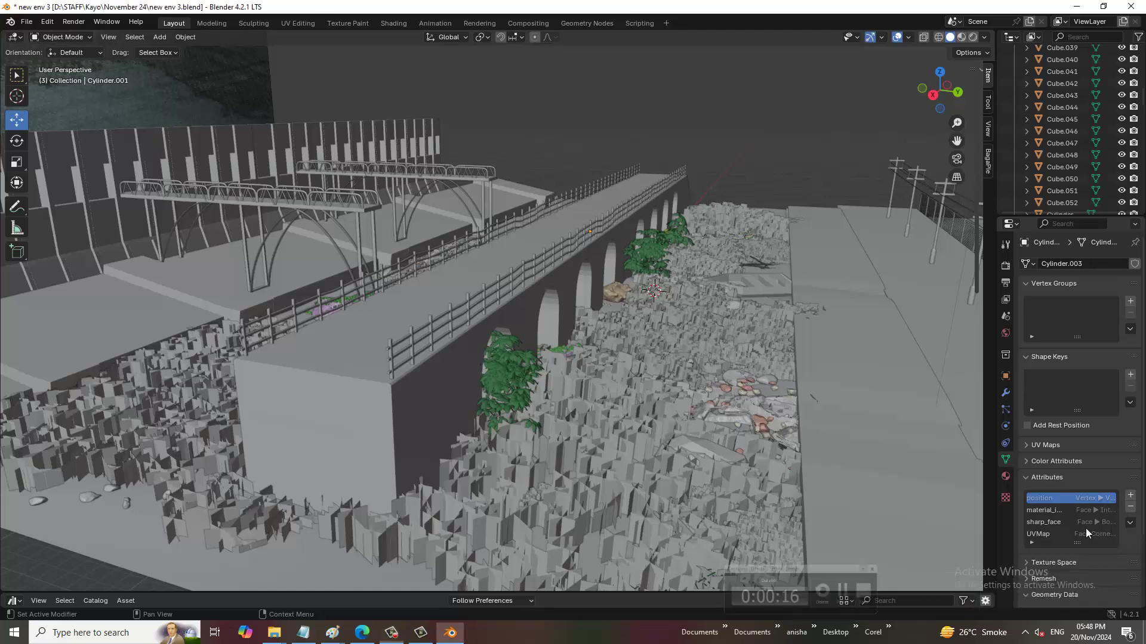
mouse_move(566, 343)
middle_down()
mouse_move(592, 345)
mouse_move(625, 316)
mouse_move(374, 174)
middle_up()
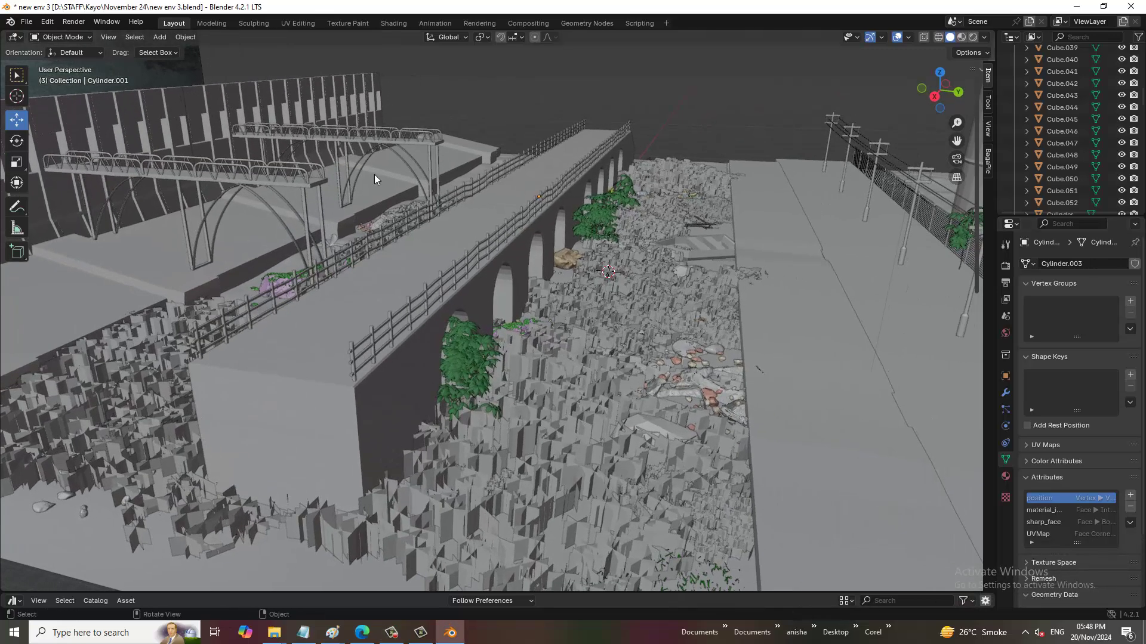
click(159, 38)
mouse_move(197, 50)
click(292, 62)
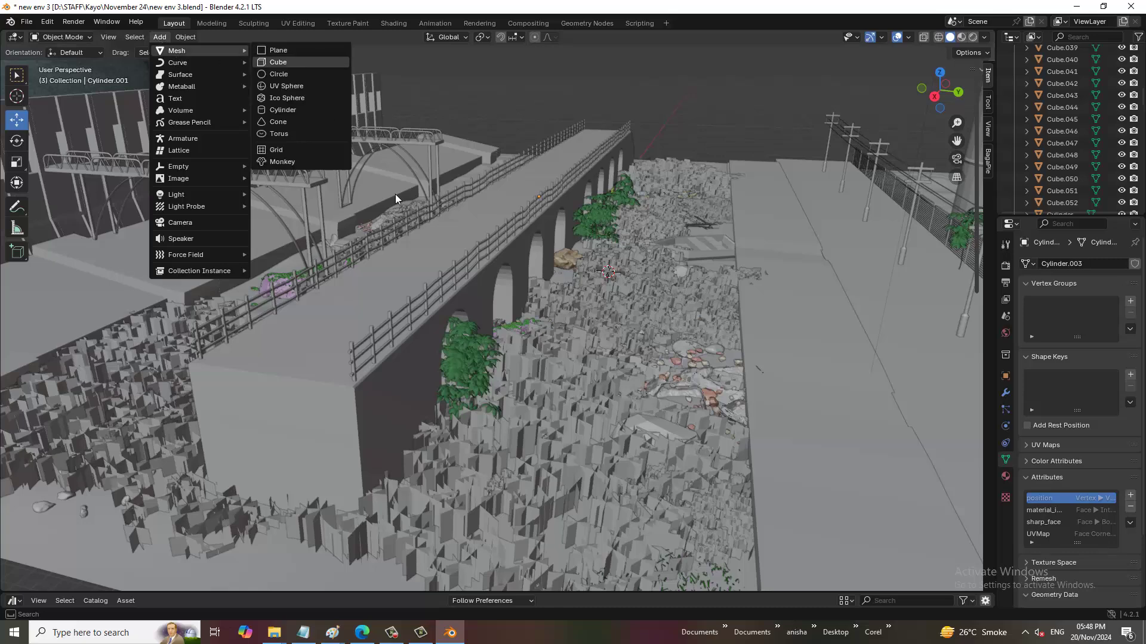
drag(649, 277, 811, 263)
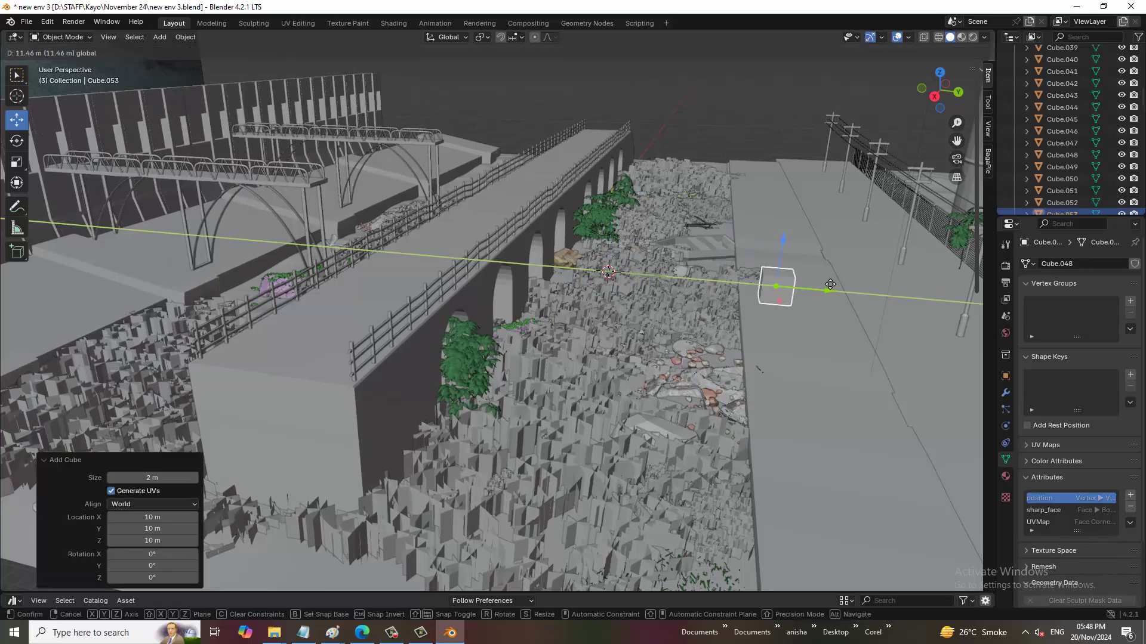
mouse_move(810, 260)
middle_down()
mouse_move(353, 278)
mouse_move(1, 105)
middle_up()
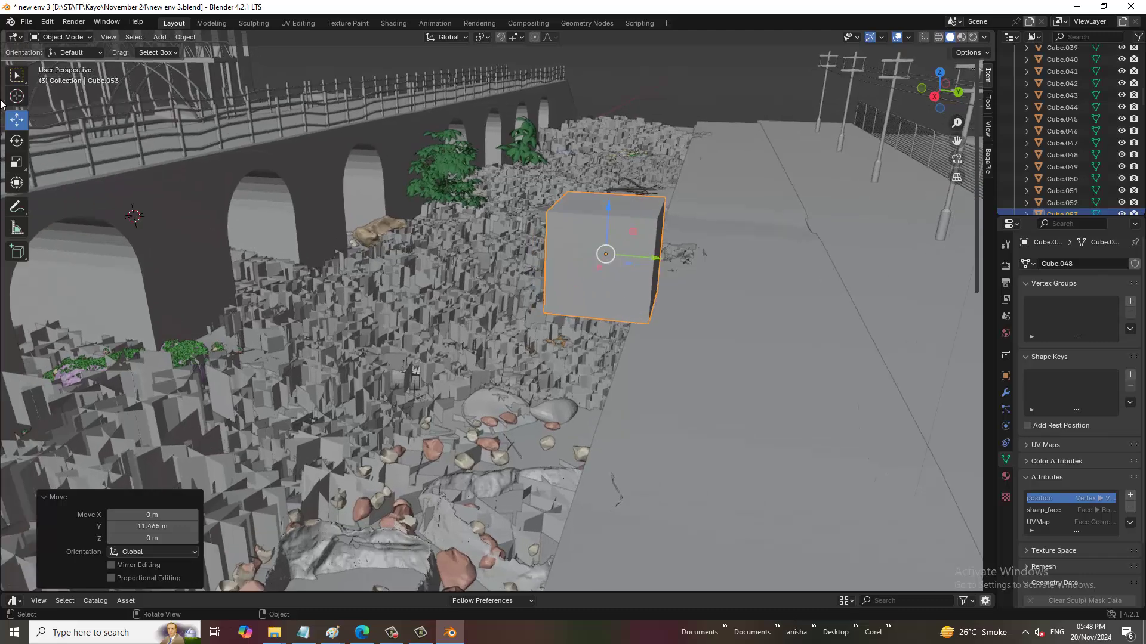
Flatten the cube on Z, narrow it on X and stretch it 2.105 along Y.
click(17, 162)
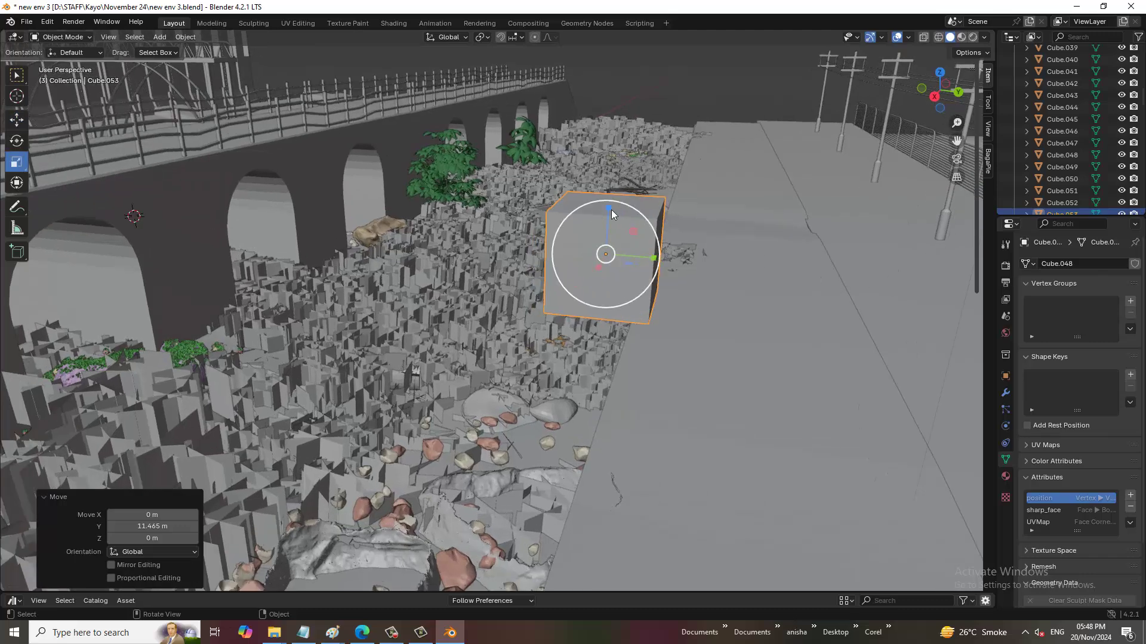
drag(609, 210, 612, 259)
middle_drag(612, 259, 703, 251)
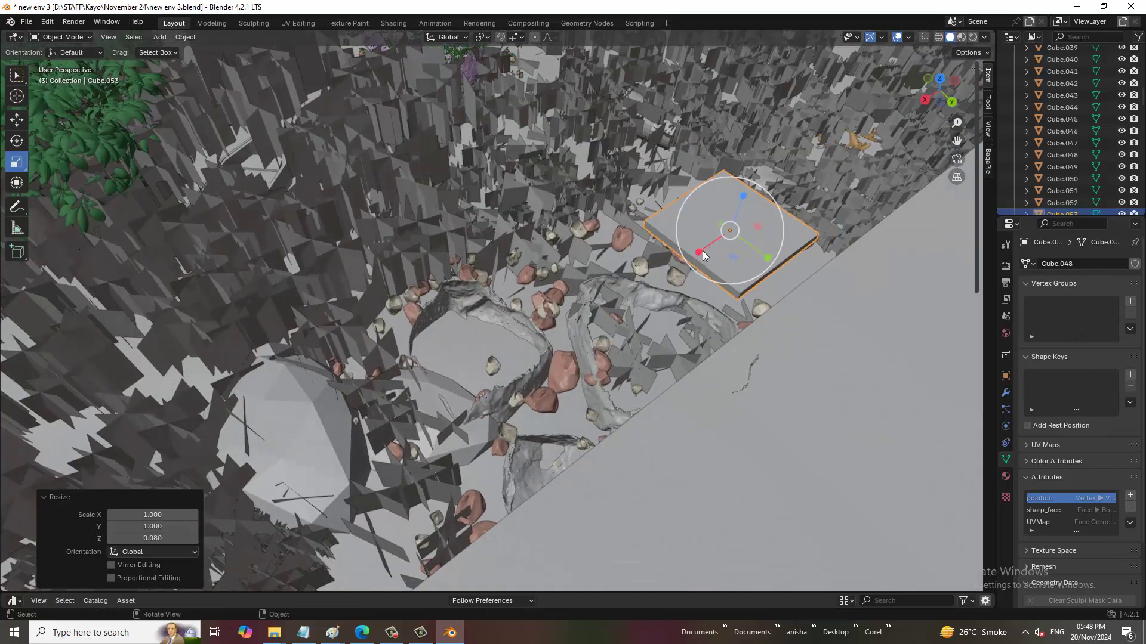
drag(703, 251, 757, 238)
mouse_move(756, 237)
middle_down()
mouse_move(808, 153)
mouse_move(664, 230)
middle_up()
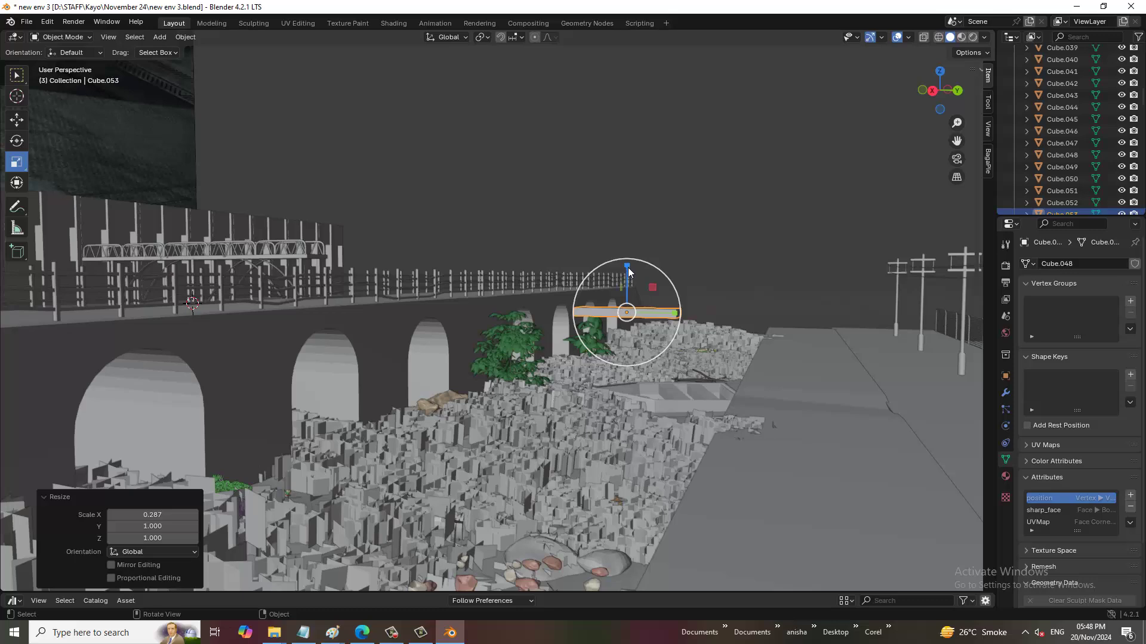
drag(628, 272, 628, 287)
mouse_move(702, 306)
middle_down()
mouse_move(667, 269)
mouse_move(639, 277)
middle_up()
drag(674, 241, 729, 243)
middle_drag(730, 244, 646, 310)
scroll(643, 309, up, 3)
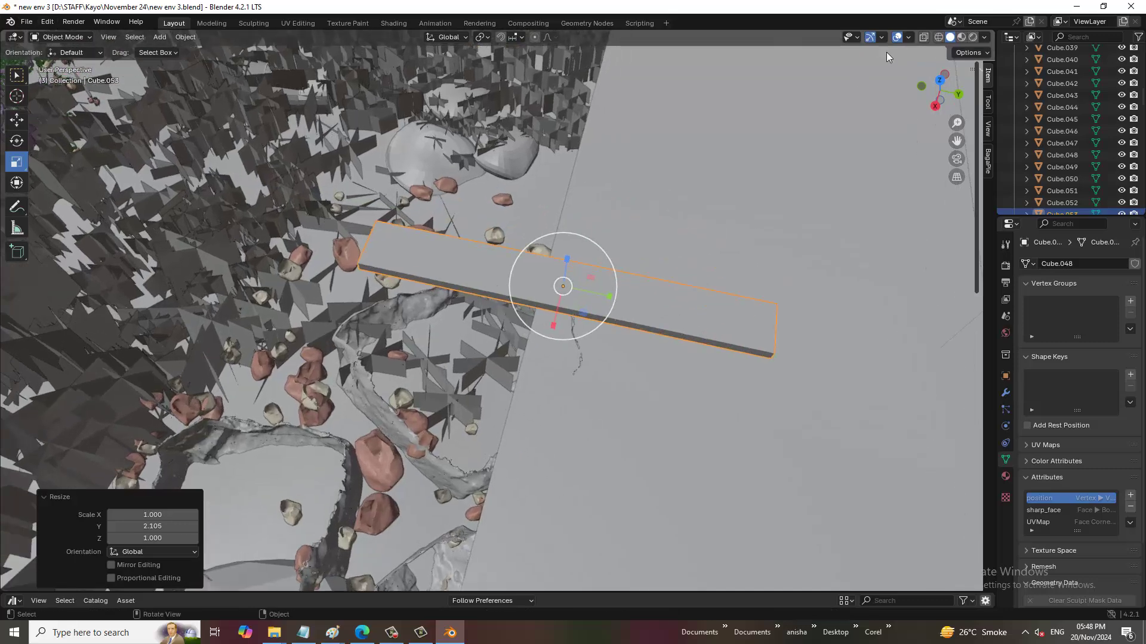
Turn on X-ray view and reselect just the flat slab.
click(925, 39)
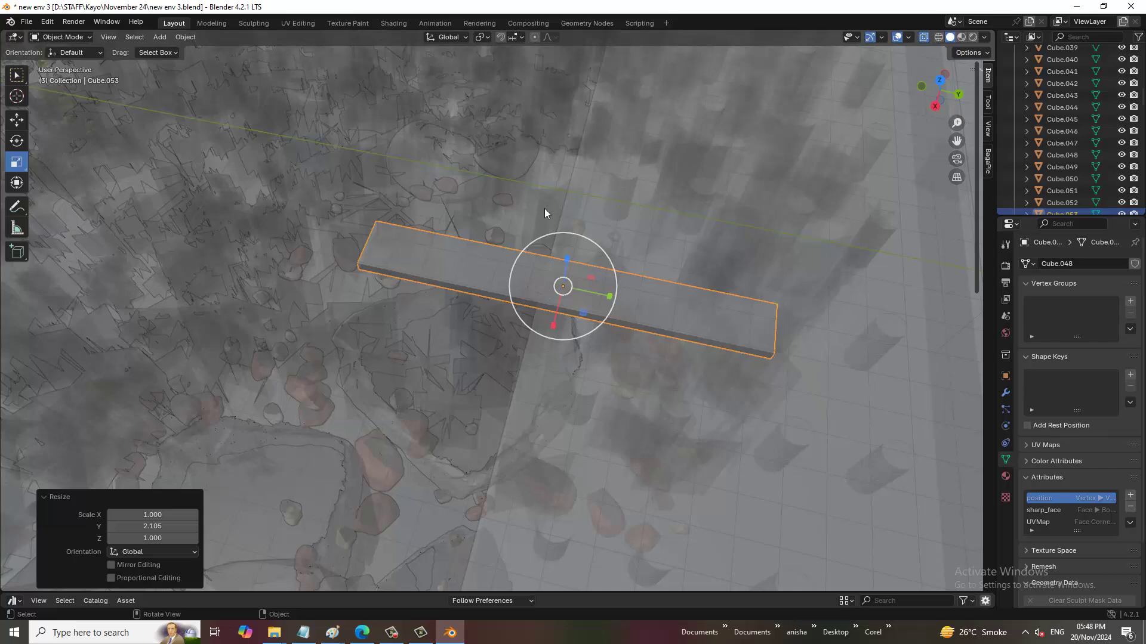
drag(542, 200, 607, 390)
click(734, 305)
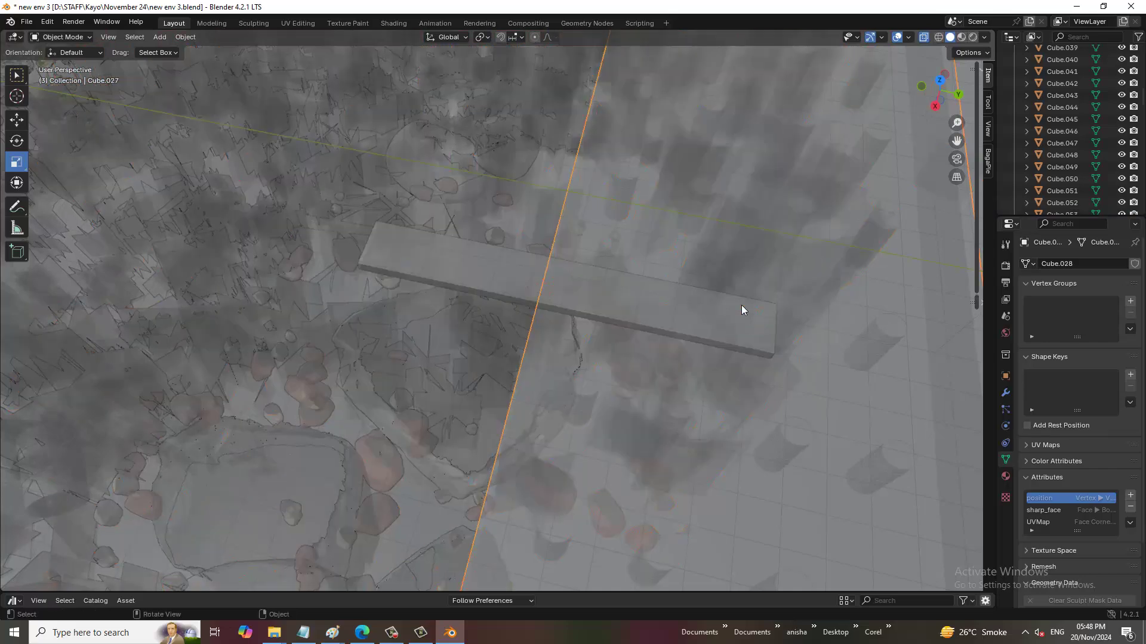
middle_drag(741, 305, 689, 387)
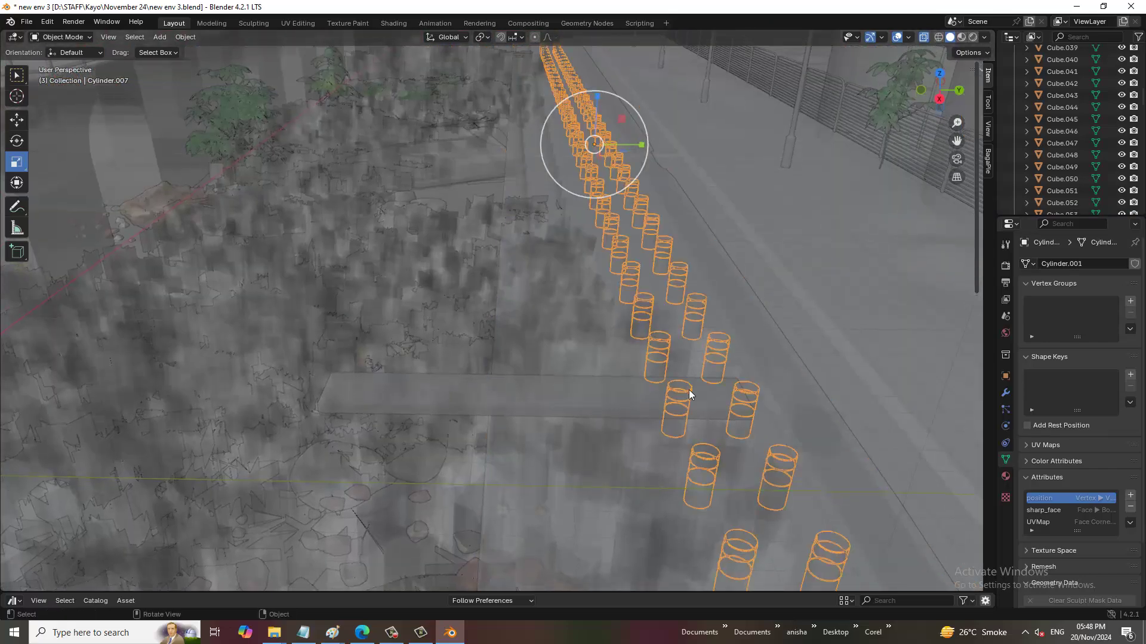
click(599, 397)
Enter Edit Mode in edge select and box-select the slab's long edges.
click(60, 37)
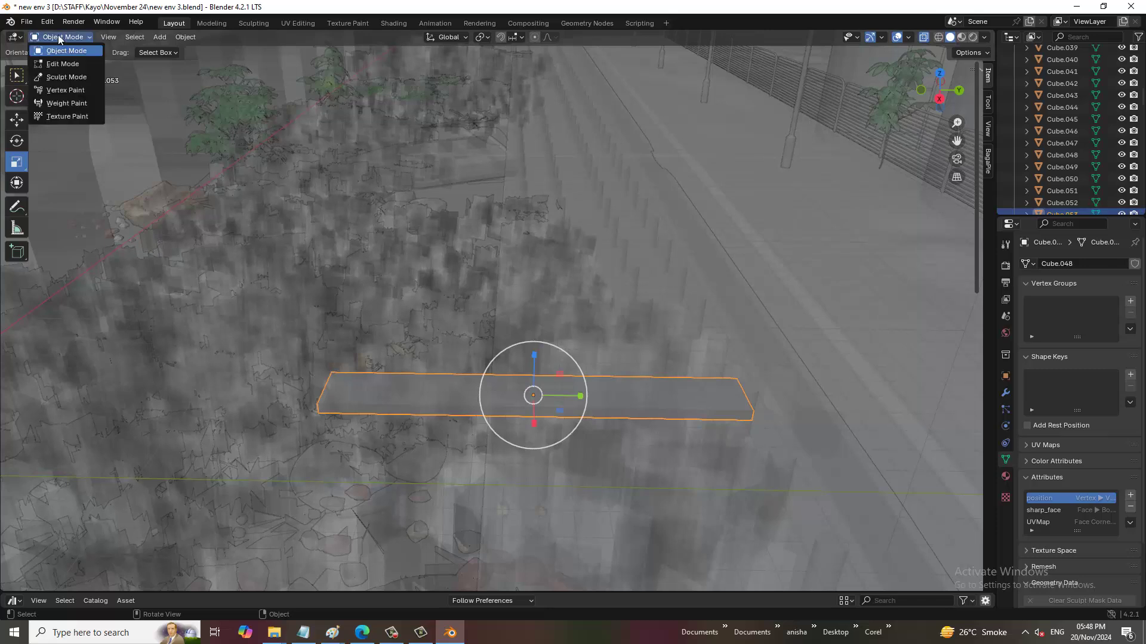
click(67, 70)
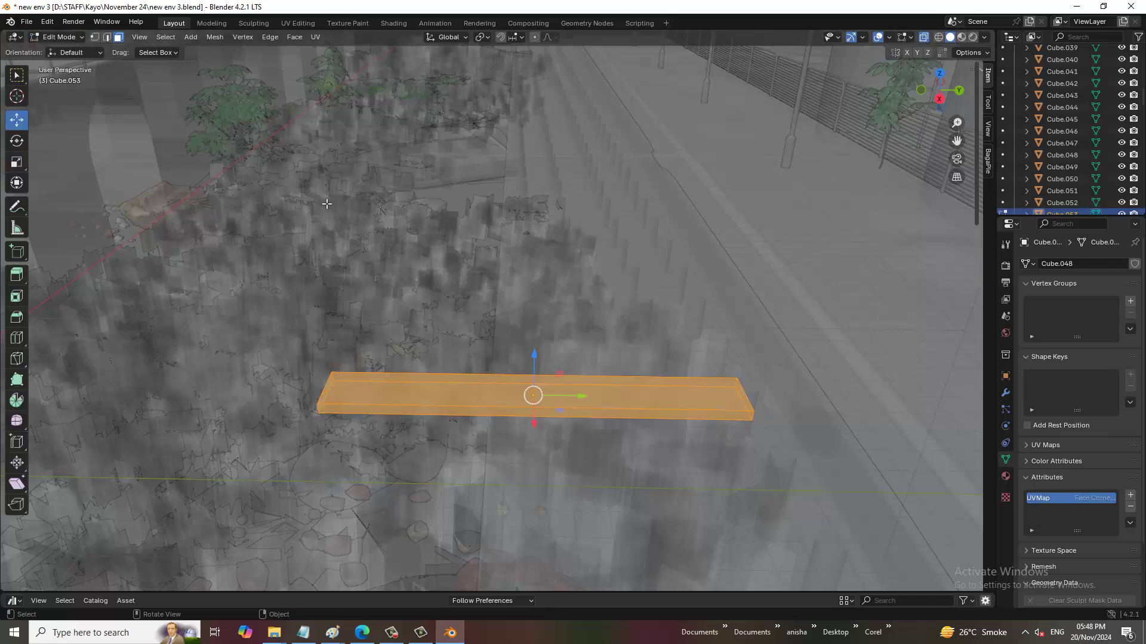
click(107, 37)
key(g)
click(569, 490)
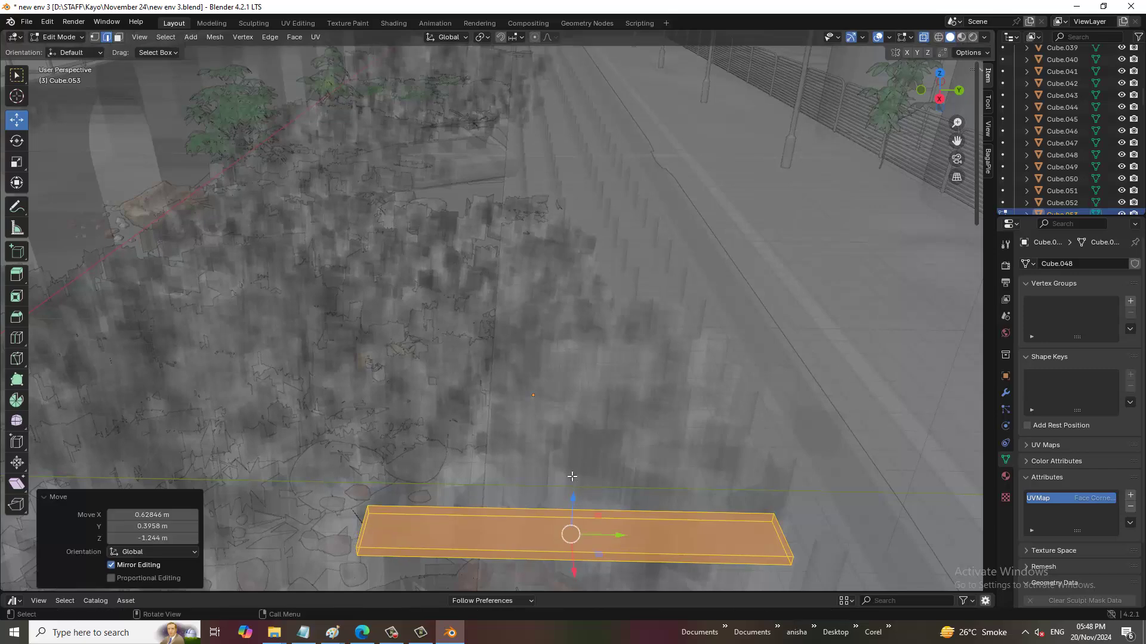
key(ctrl+z)
mouse_move(505, 265)
mouse_down()
mouse_move(589, 505)
mouse_move(584, 487)
mouse_up()
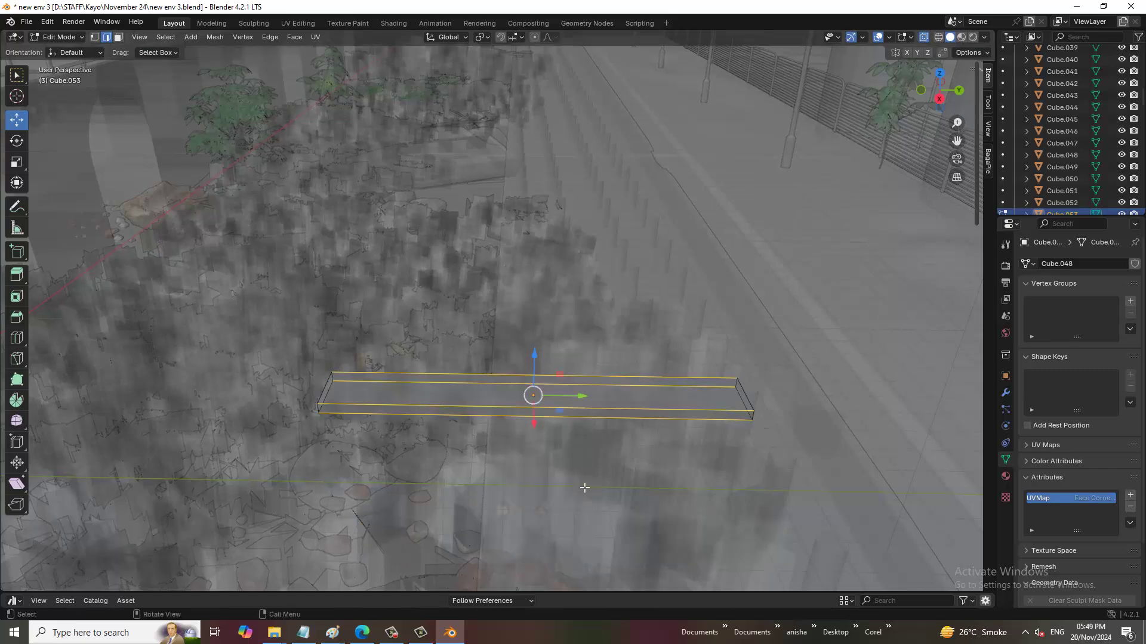
Bevel the slab's selected long edges by 0.128 m.
click(919, 37)
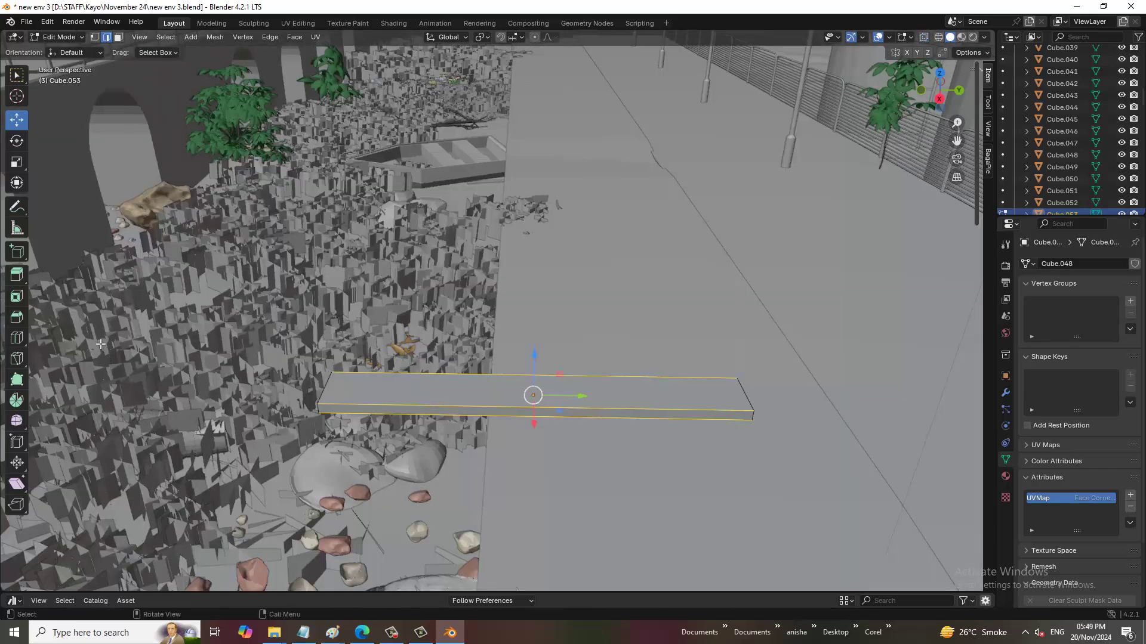
click(16, 317)
middle_drag(646, 437, 589, 470)
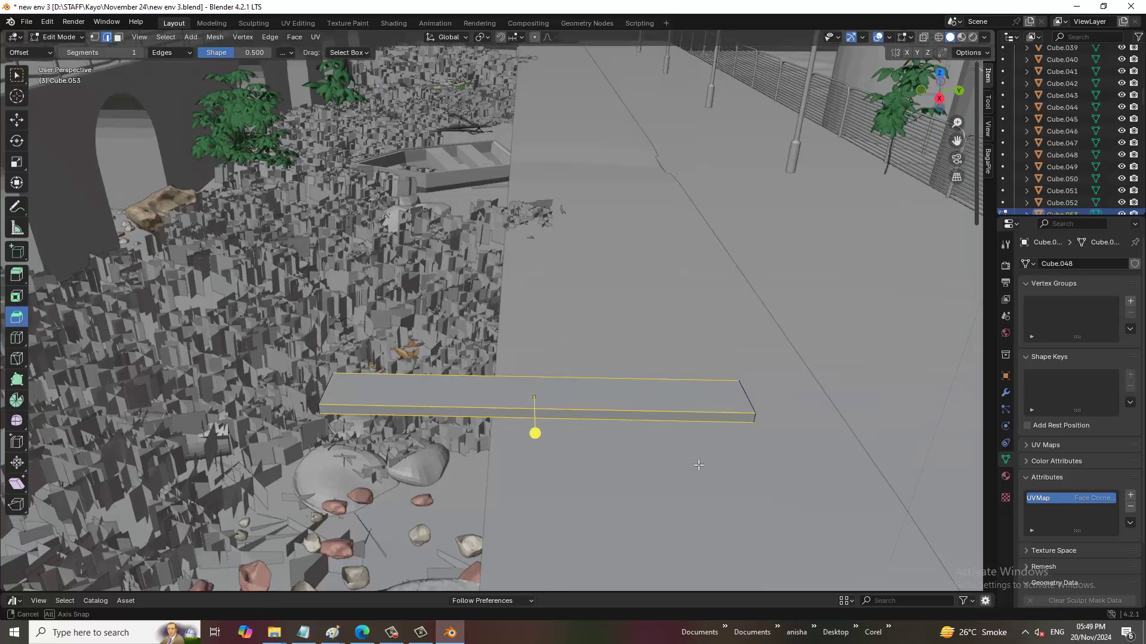
drag(579, 460, 598, 484)
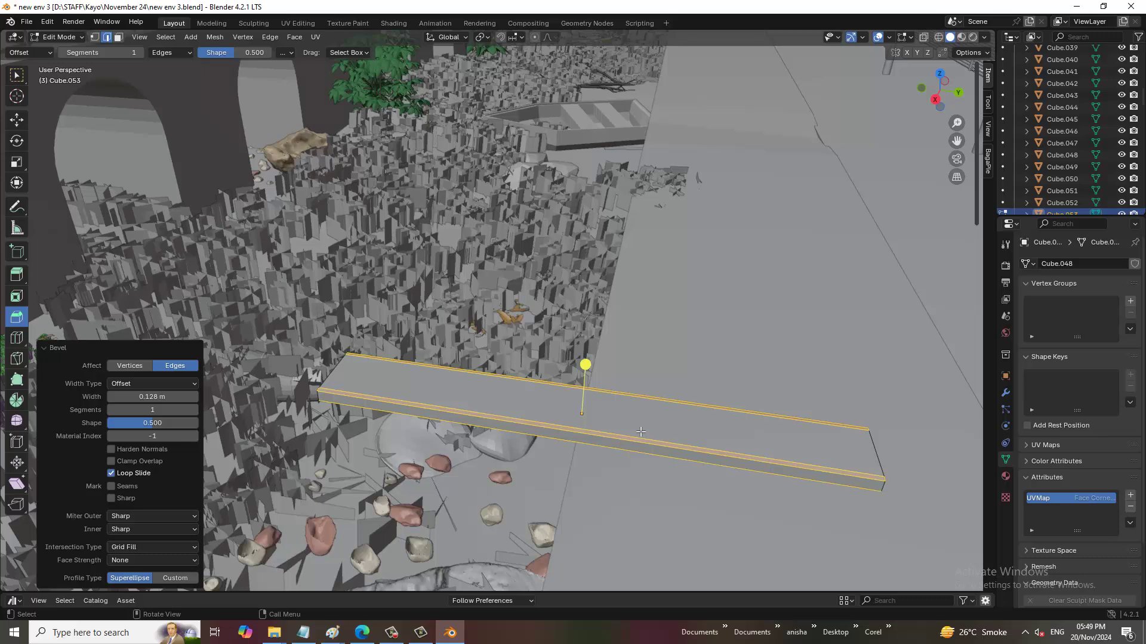
Add five evenly spaced loop cuts across the plank.
click(17, 121)
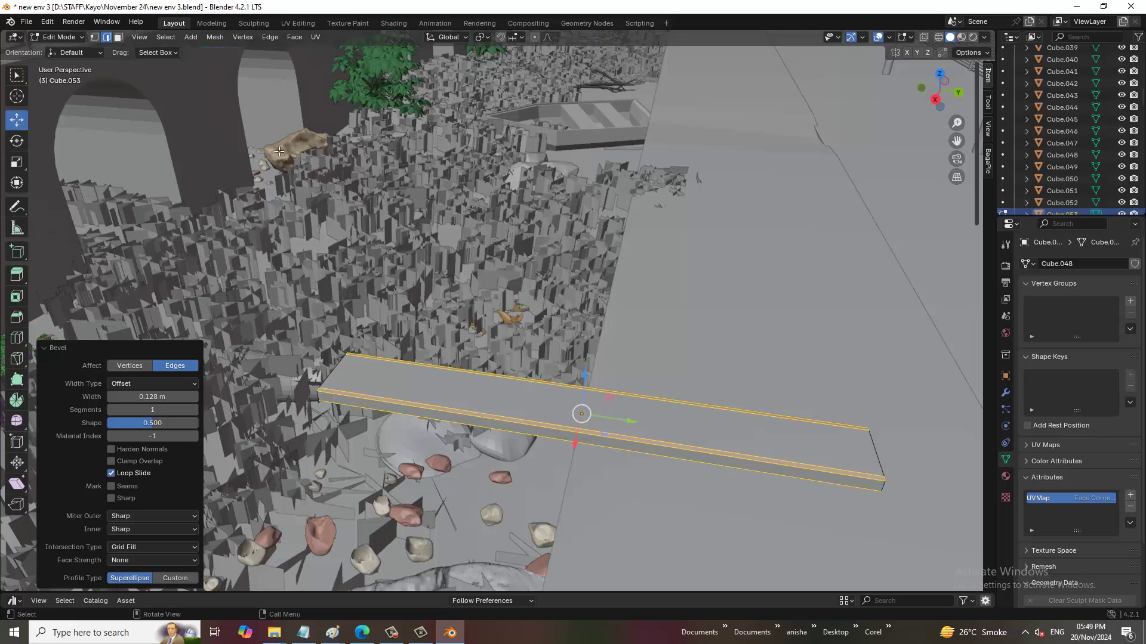
key(ctrl+r)
click(614, 398)
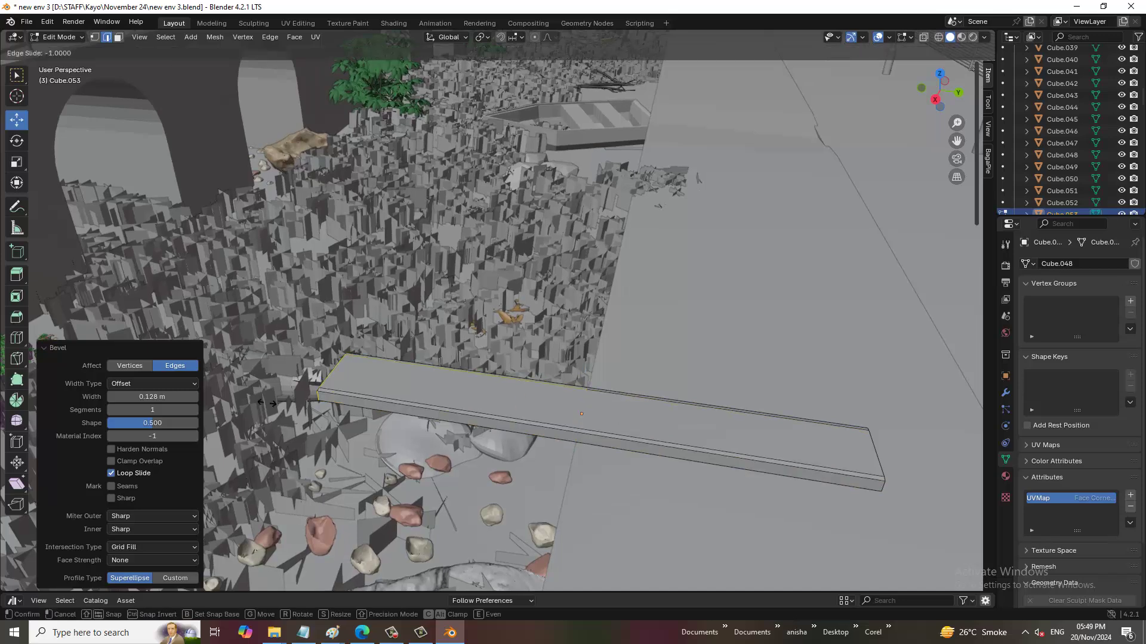
click(585, 417)
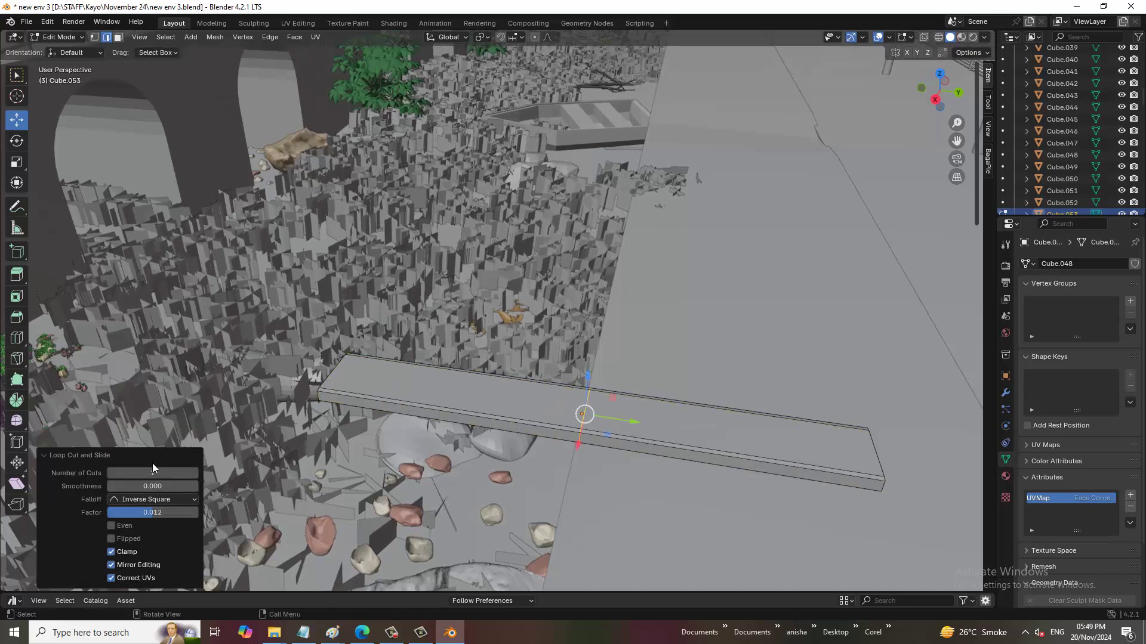
drag(153, 469, 173, 469)
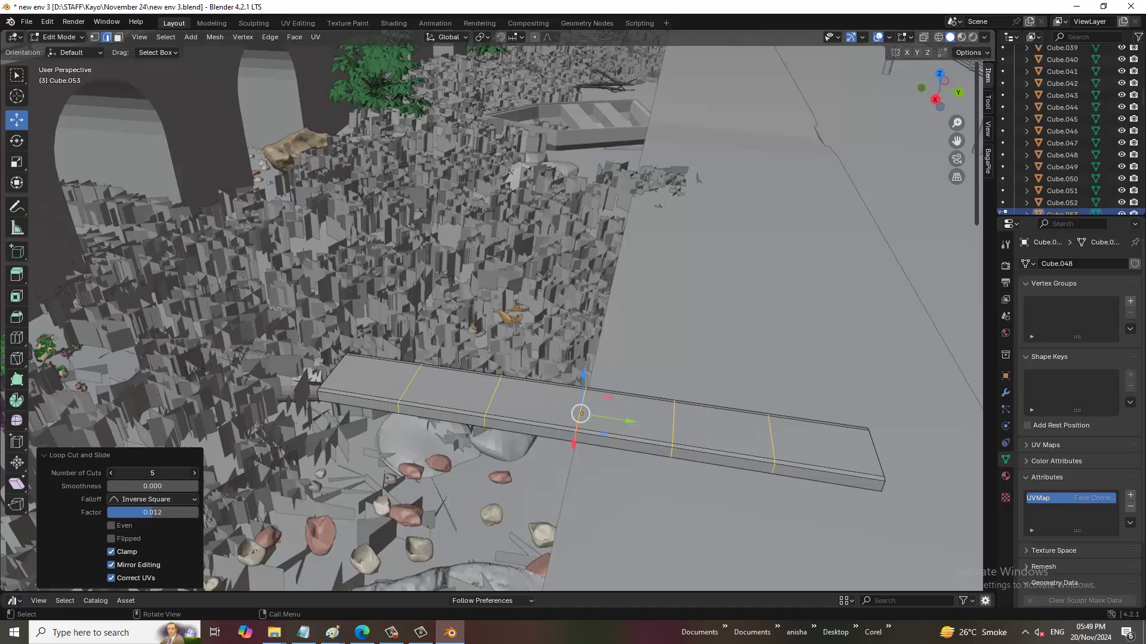
middle_drag(596, 369, 655, 434)
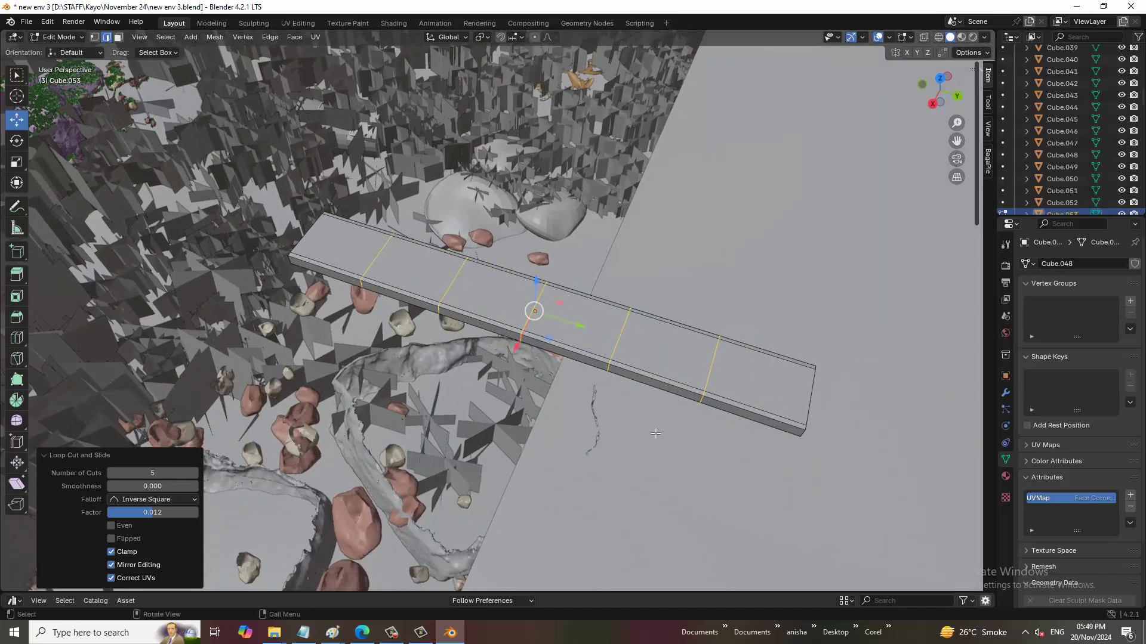
In X-ray vertex mode, shift the plank's lower end vertices slightly along X.
click(923, 37)
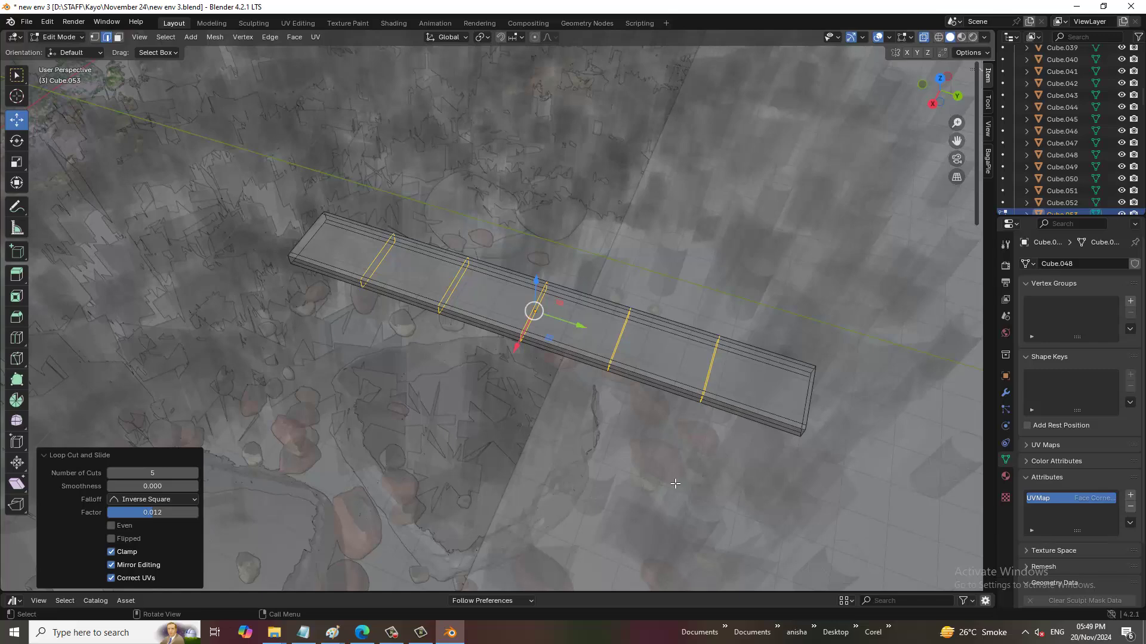
key(1)
drag(669, 459, 710, 364)
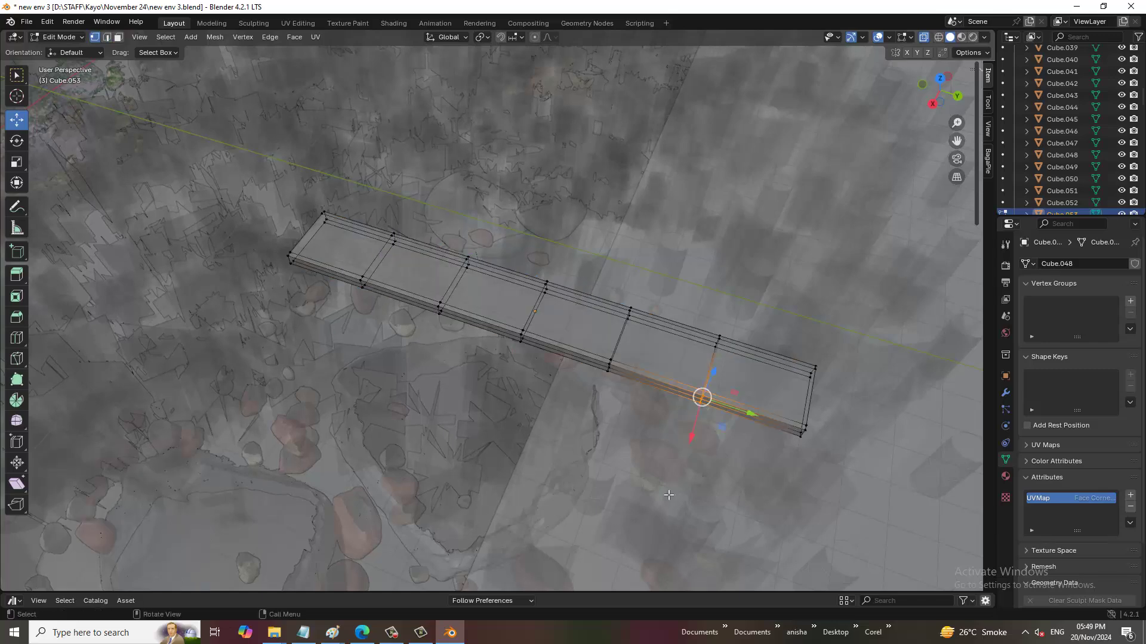
drag(698, 443, 696, 432)
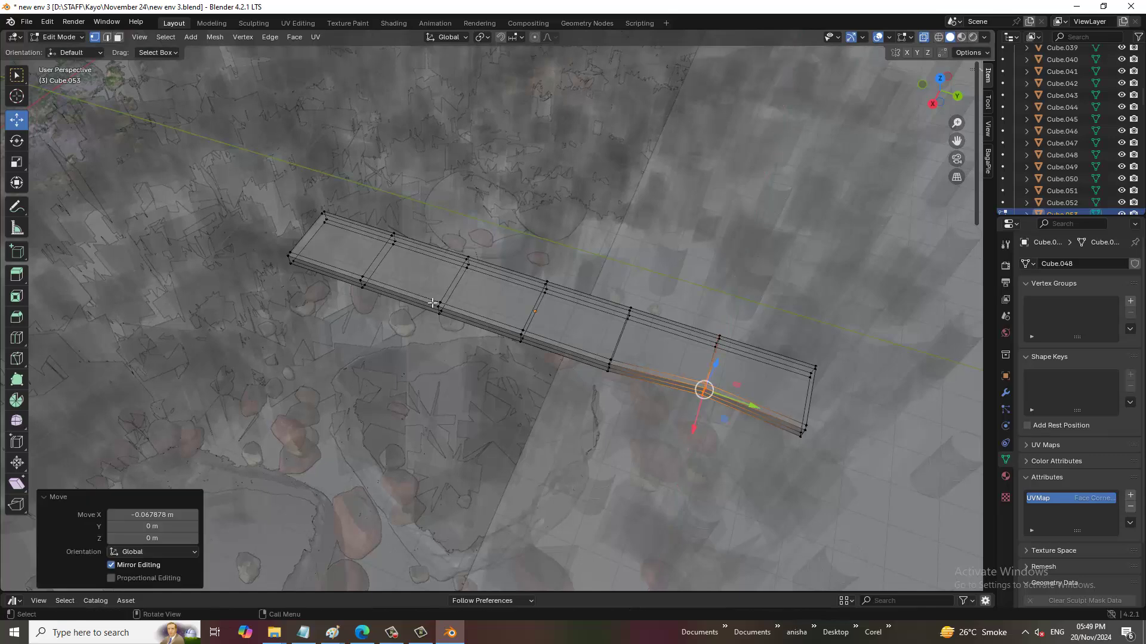
Shift the slab's upper edge vertices along X, then return to Object Mode.
mouse_move(422, 286)
mouse_down()
mouse_move(444, 346)
mouse_move(412, 375)
mouse_up()
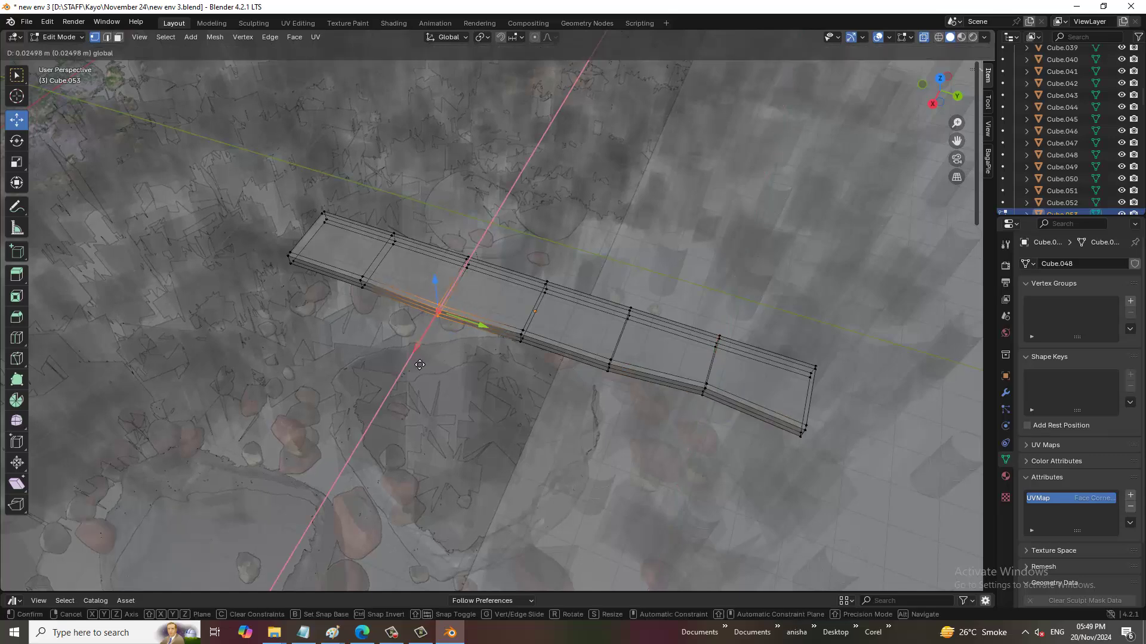
drag(367, 284, 367, 281)
mouse_move(371, 222)
mouse_down()
mouse_move(403, 266)
mouse_move(392, 257)
mouse_move(384, 289)
mouse_up()
mouse_move(595, 285)
mouse_down()
mouse_move(638, 344)
mouse_move(623, 343)
mouse_move(626, 373)
mouse_up()
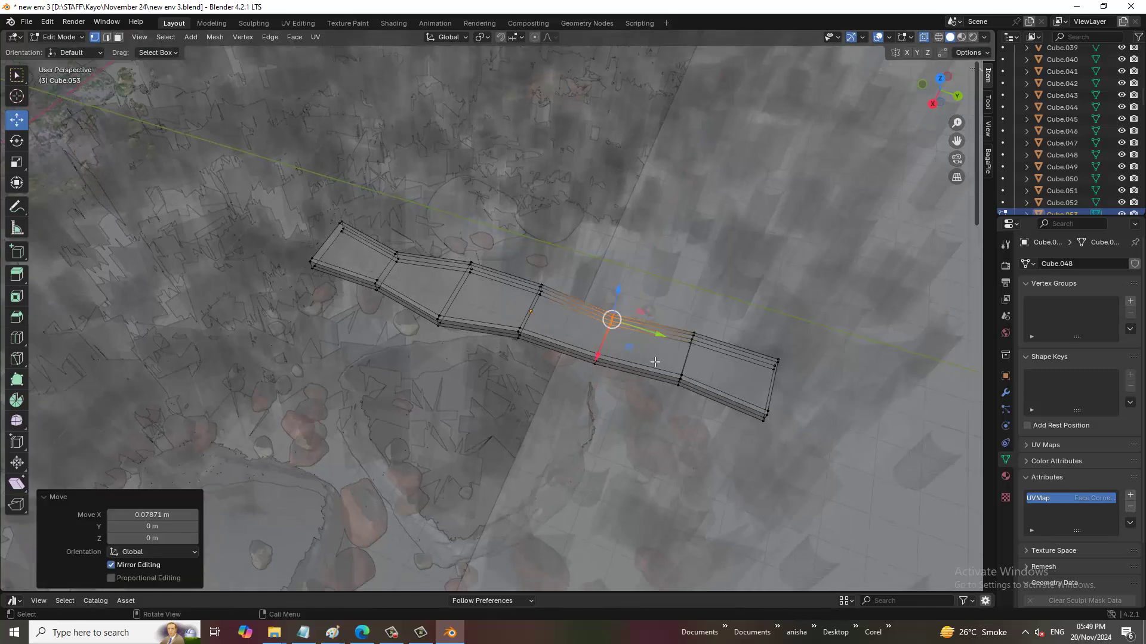
scroll(709, 197, down, 2)
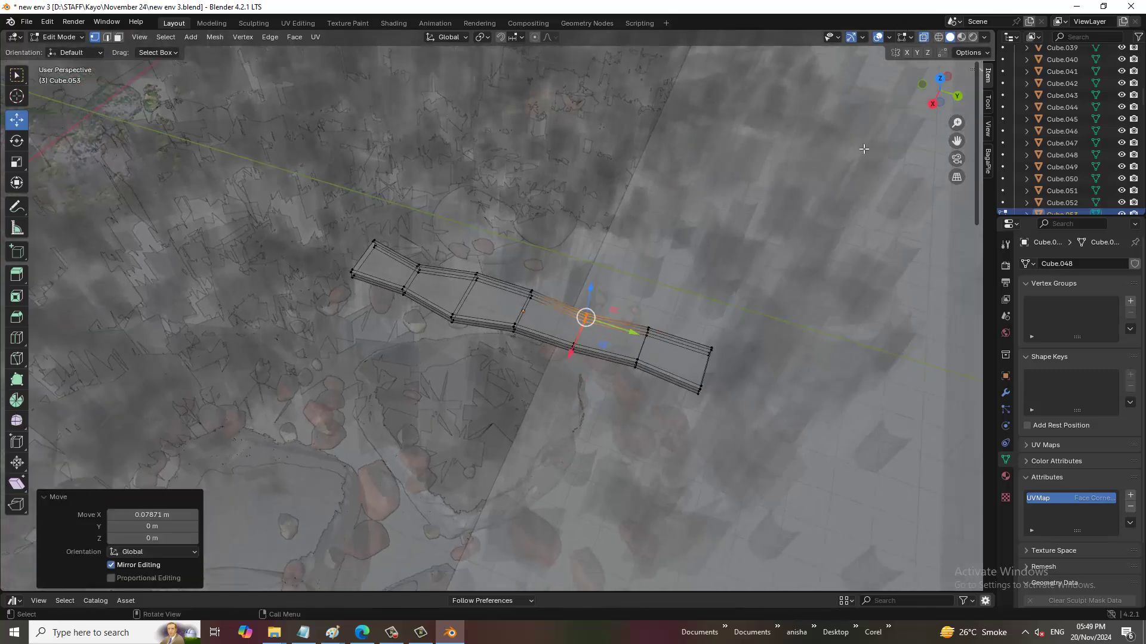
middle_drag(863, 148, 74, 101)
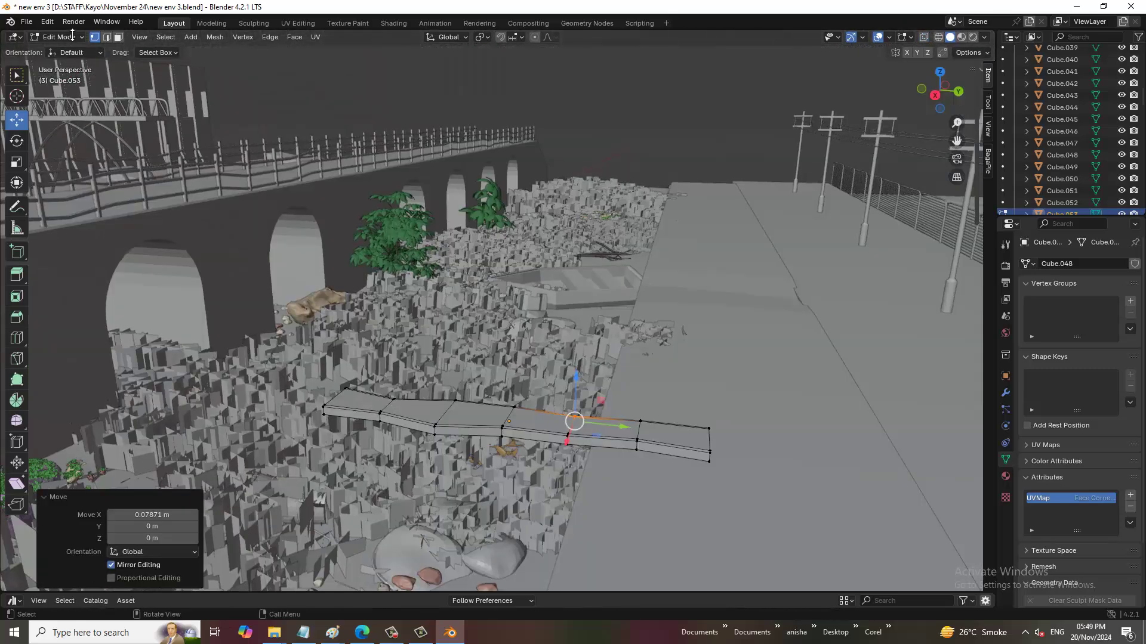
click(72, 36)
Tilt the plank 23.9° around the X axis.
click(80, 51)
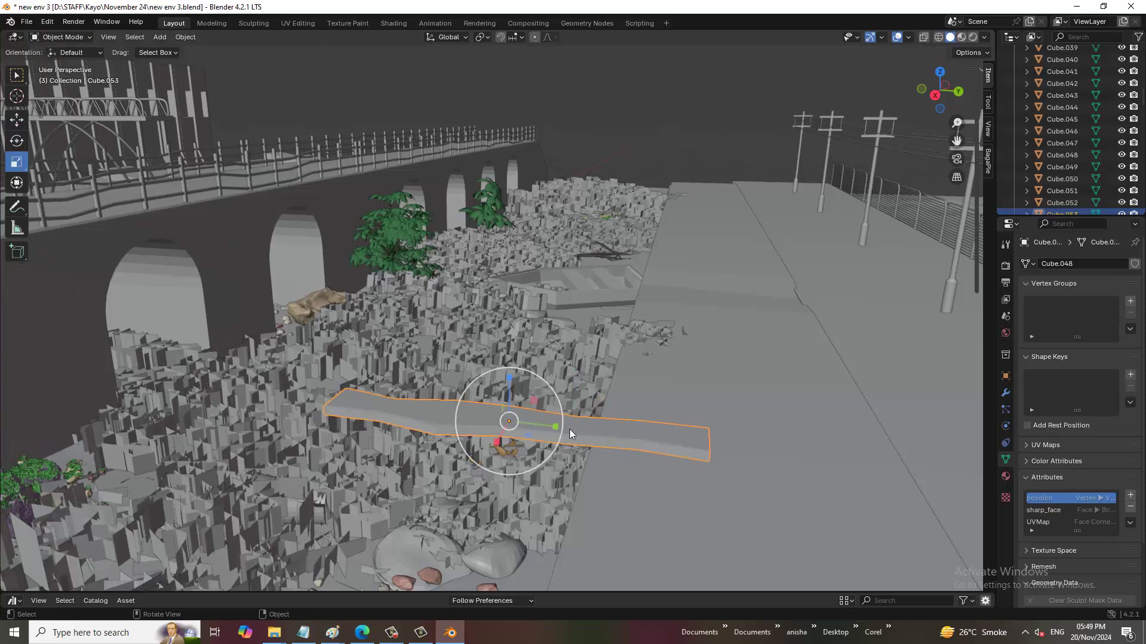
click(21, 144)
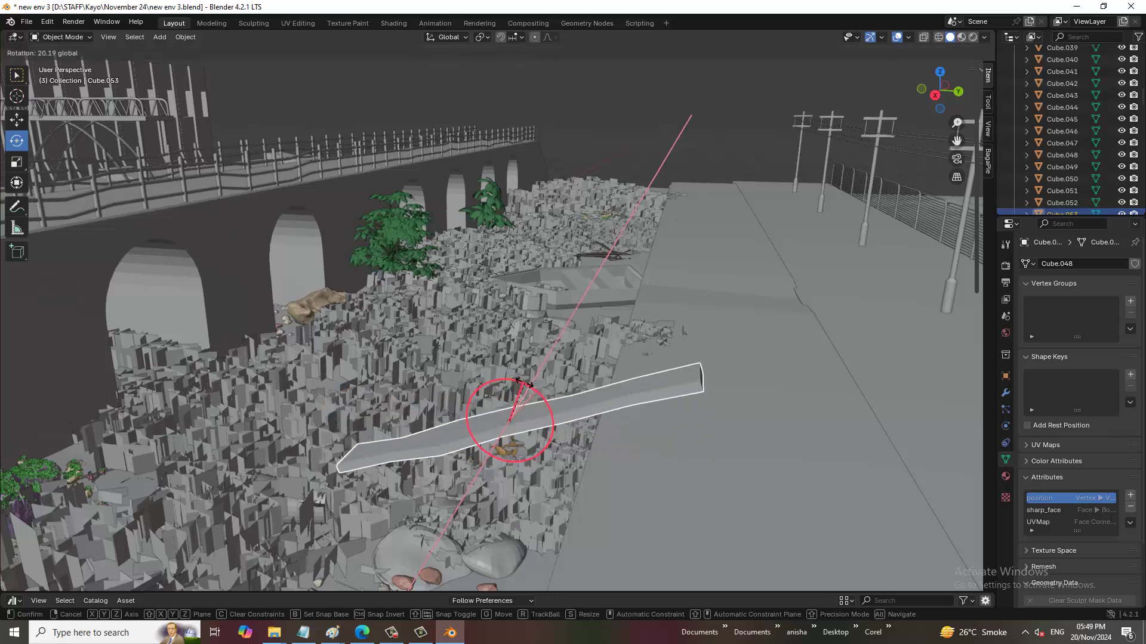
drag(539, 396, 535, 395)
mouse_move(534, 395)
middle_down()
mouse_move(610, 352)
mouse_move(273, 161)
middle_up()
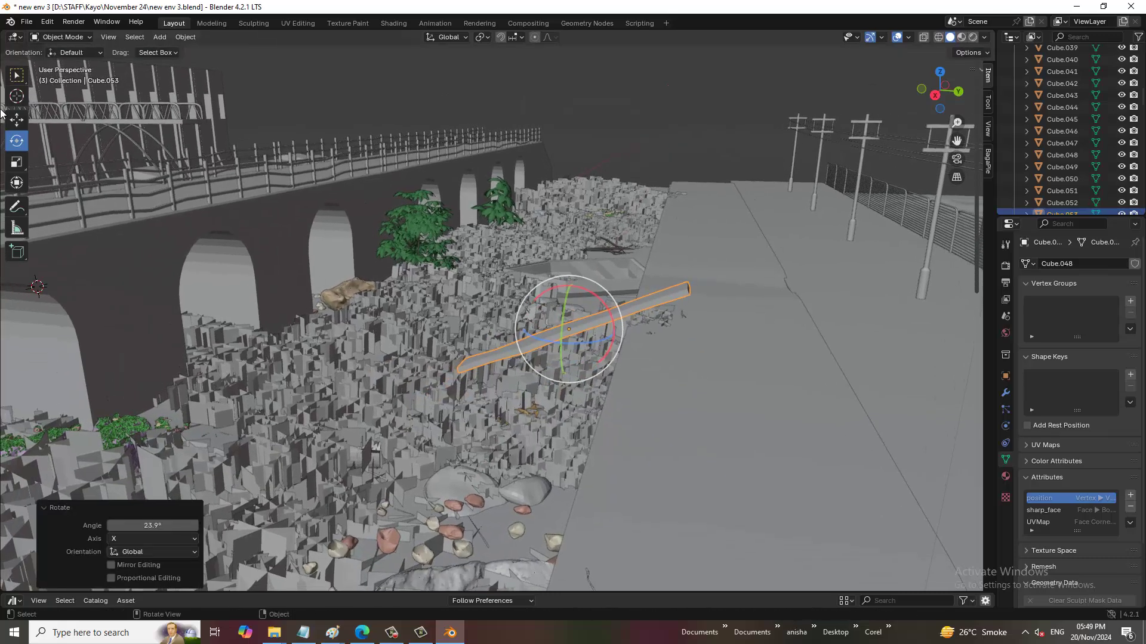
Adjust the plank's height along Z and slide it -2.4432 m along Y.
click(16, 120)
mouse_move(579, 288)
mouse_down()
mouse_move(577, 491)
mouse_move(693, 552)
mouse_up()
mouse_move(693, 553)
middle_down()
mouse_move(743, 314)
mouse_move(740, 232)
middle_up()
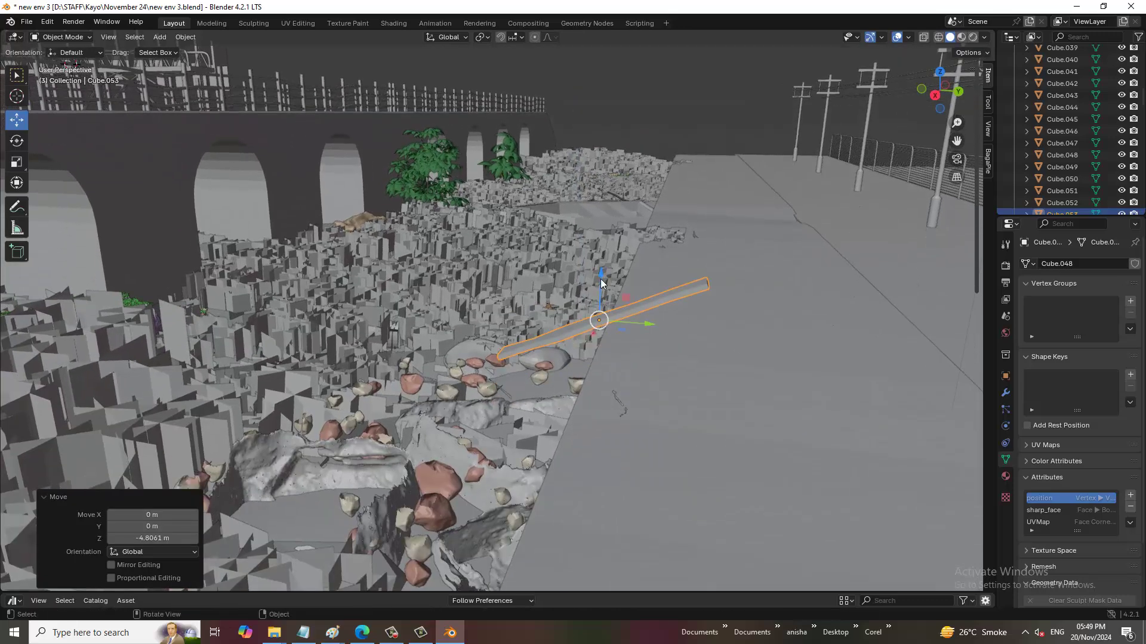
mouse_move(598, 321)
mouse_down()
mouse_move(604, 432)
mouse_move(628, 474)
mouse_up()
mouse_move(628, 474)
middle_down()
mouse_move(624, 450)
mouse_move(670, 433)
mouse_move(520, 423)
middle_up()
drag(502, 410, 510, 370)
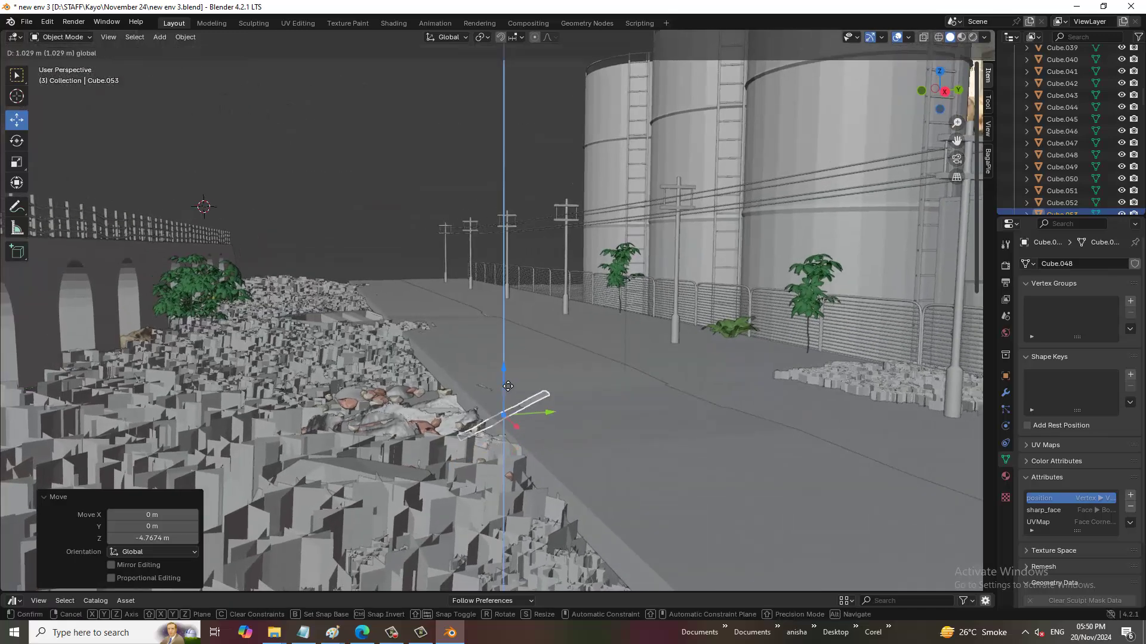
middle_drag(510, 374, 549, 441)
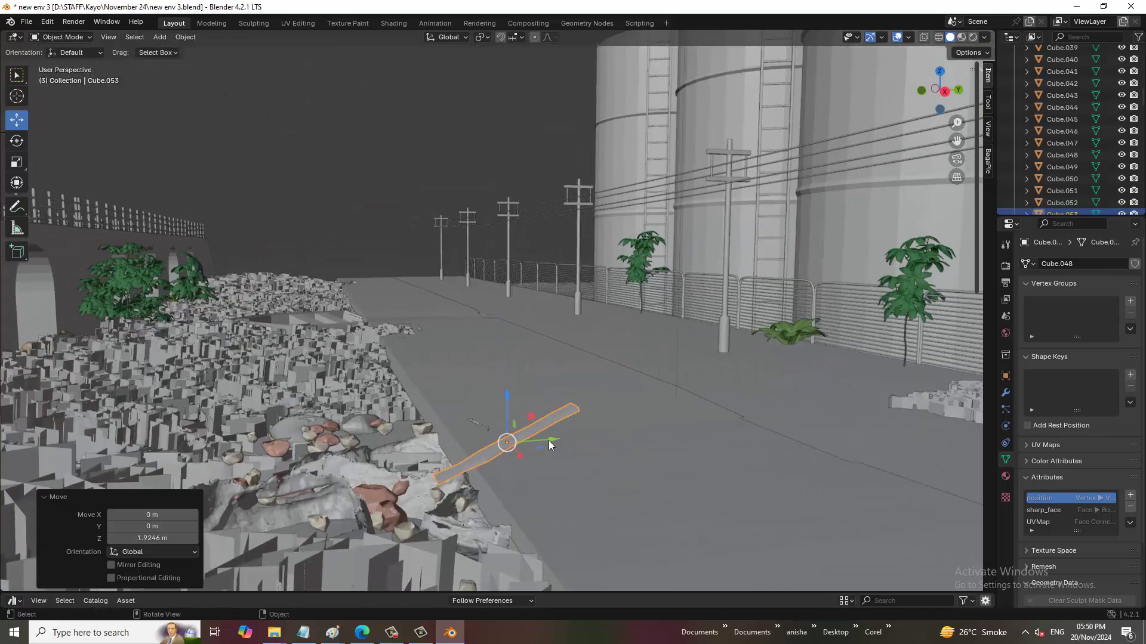
mouse_move(541, 437)
mouse_down()
mouse_move(451, 472)
mouse_move(456, 480)
mouse_up()
mouse_move(456, 480)
middle_down()
mouse_move(460, 494)
mouse_move(443, 499)
mouse_move(576, 428)
mouse_move(784, 281)
mouse_move(486, 451)
mouse_move(417, 433)
middle_up()
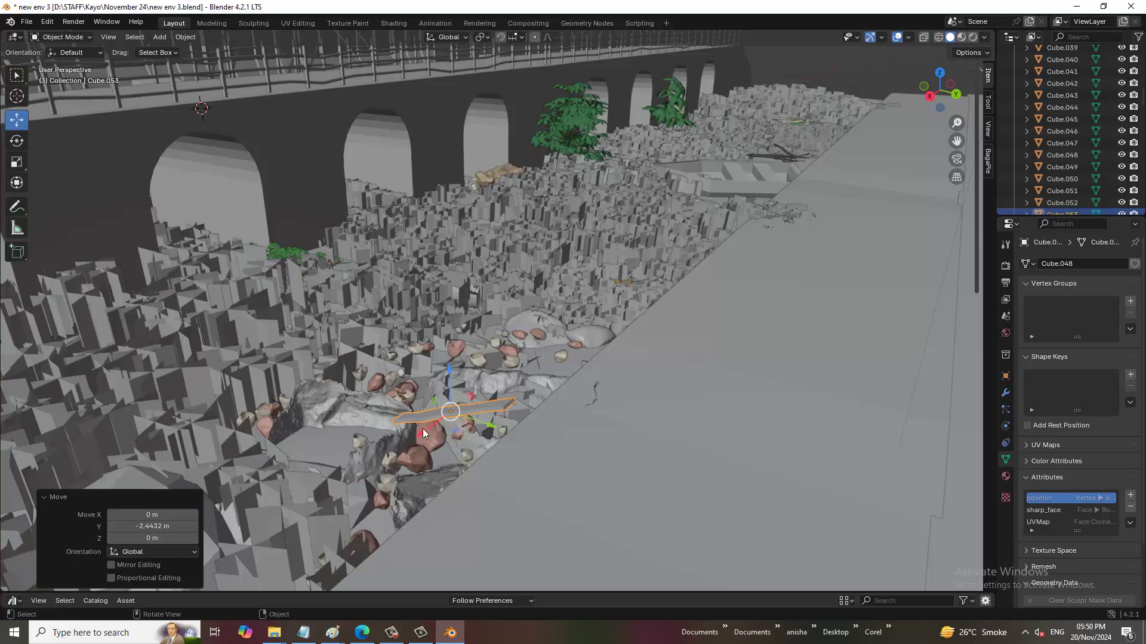
Slide the plank -10.337 m along X and lower it -1.0995 m onto the rocks.
drag(423, 429, 603, 338)
key(KP_Decimal)
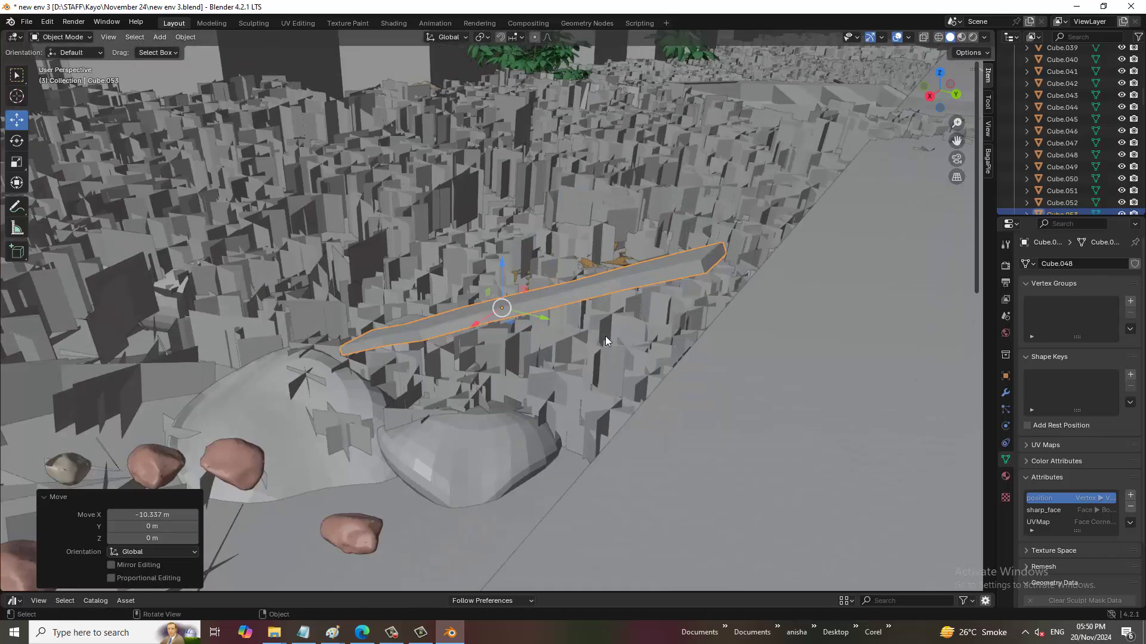
mouse_move(606, 338)
middle_down()
mouse_move(618, 274)
mouse_move(479, 280)
middle_up()
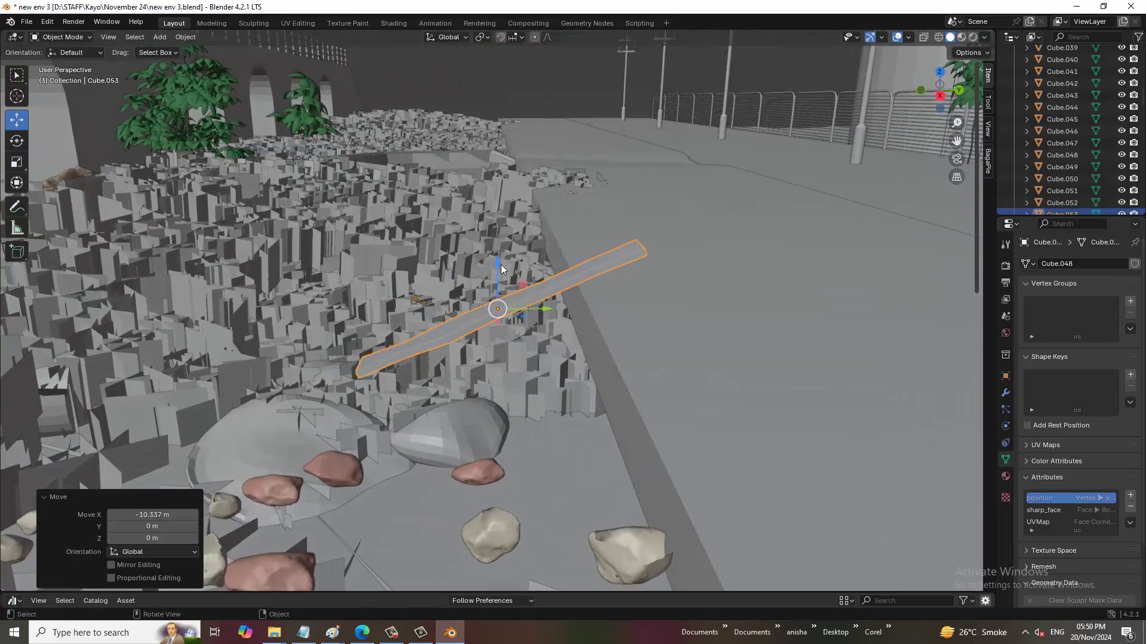
mouse_move(500, 267)
mouse_down()
mouse_move(499, 358)
mouse_move(496, 340)
mouse_up()
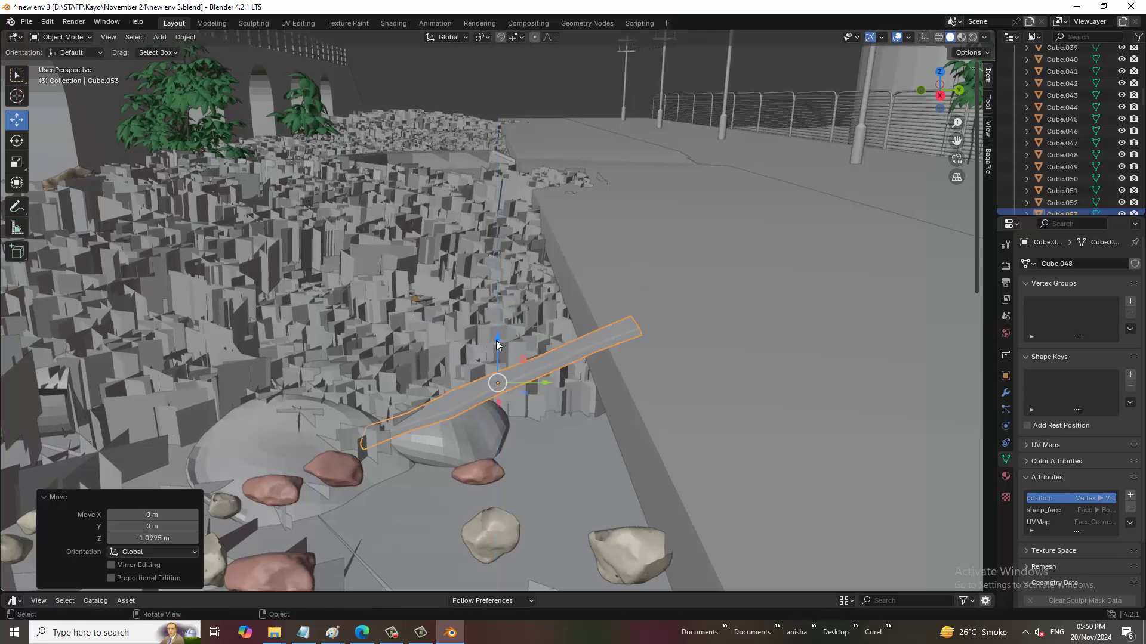
middle_drag(496, 341, 643, 370)
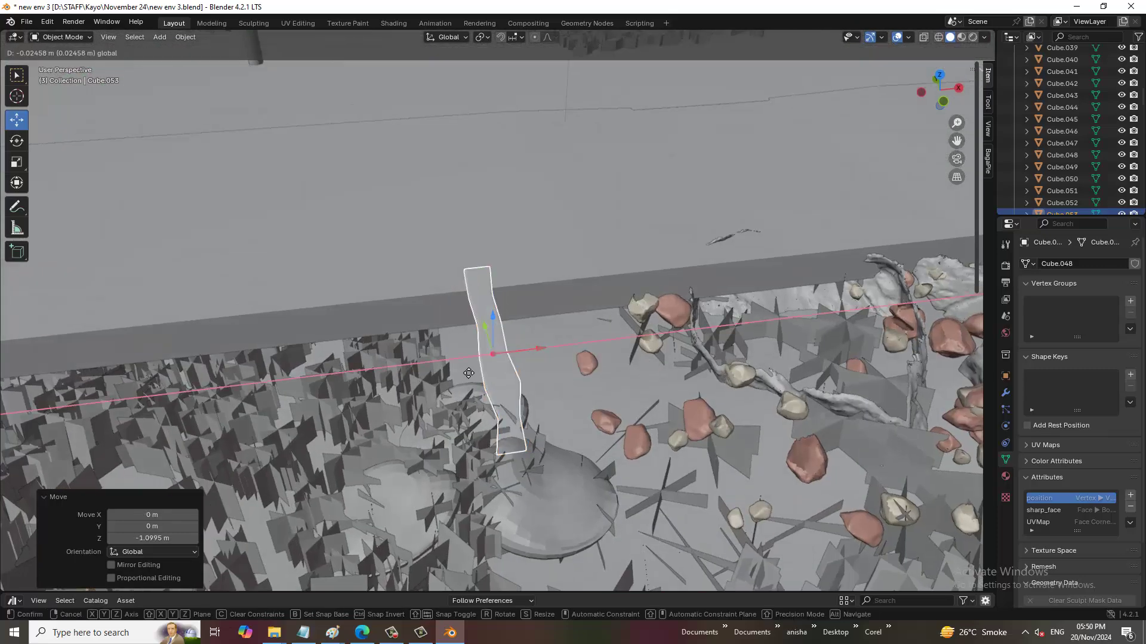
Position the upright plank against the bank wall along X, Y and Z.
drag(524, 345, 426, 349)
mouse_move(426, 349)
middle_down()
mouse_move(332, 364)
mouse_move(456, 362)
mouse_move(523, 343)
mouse_move(557, 369)
middle_up()
mouse_move(547, 344)
mouse_down()
mouse_move(524, 316)
mouse_move(507, 332)
mouse_up()
mouse_move(507, 332)
middle_down()
mouse_move(591, 321)
mouse_move(478, 345)
mouse_move(614, 290)
middle_up()
mouse_move(546, 311)
middle_down()
mouse_move(581, 322)
mouse_move(542, 303)
middle_up()
Duplicate the upright plank and set the copy beside the original.
key(shift+d)
right_click(534, 303)
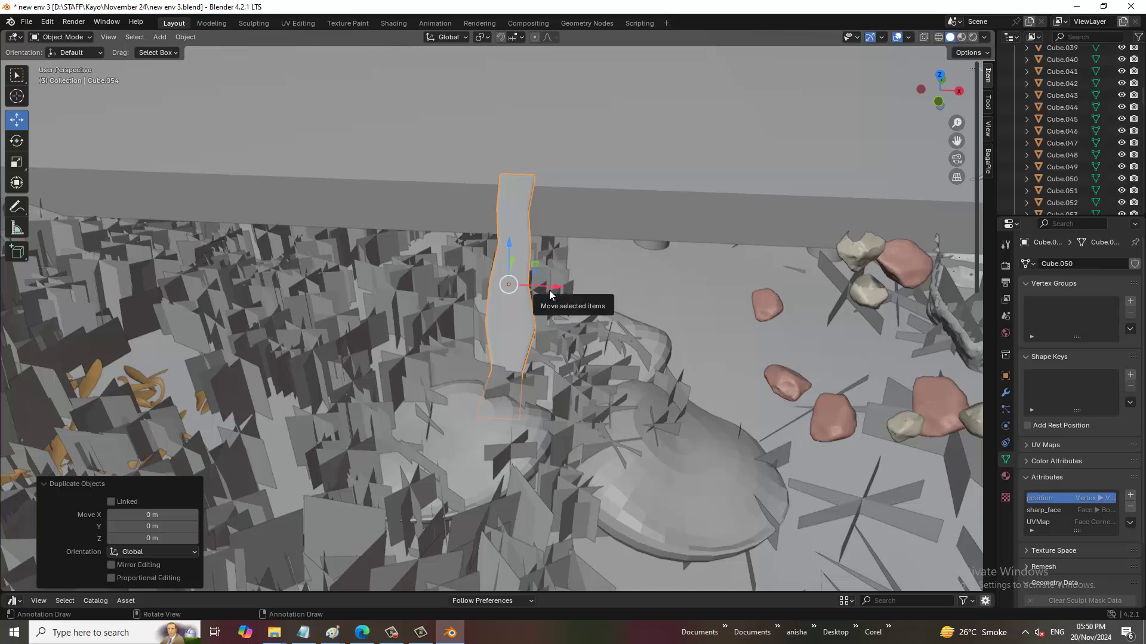
mouse_move(554, 287)
mouse_down()
mouse_move(507, 288)
mouse_move(588, 293)
mouse_move(573, 292)
mouse_up()
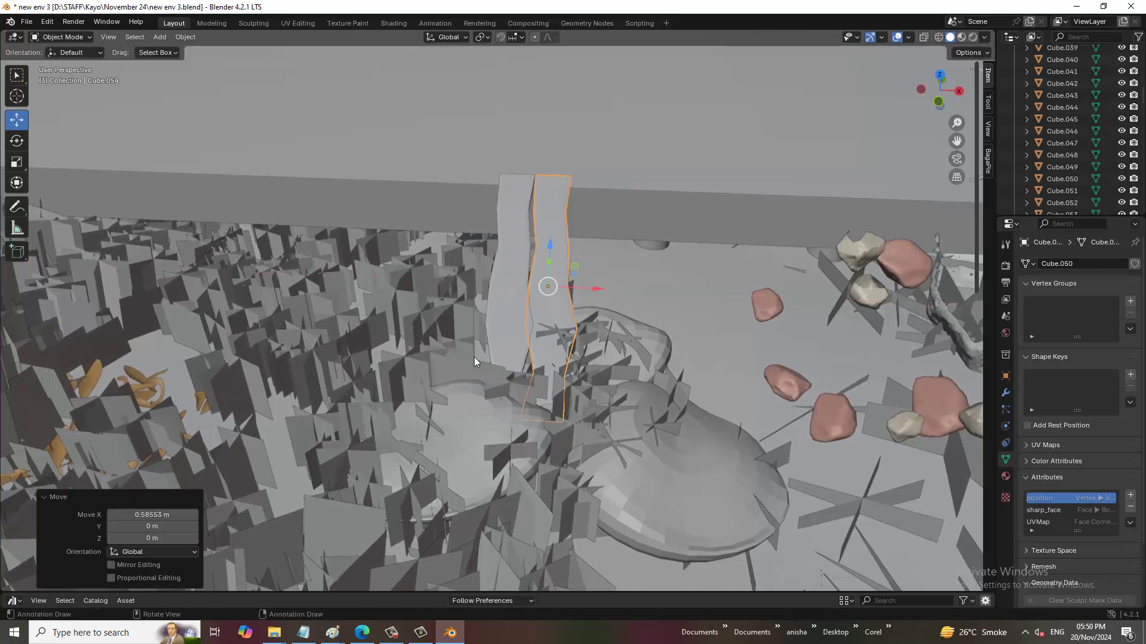
Delete the stray moss object.
click(457, 310)
key(Delete)
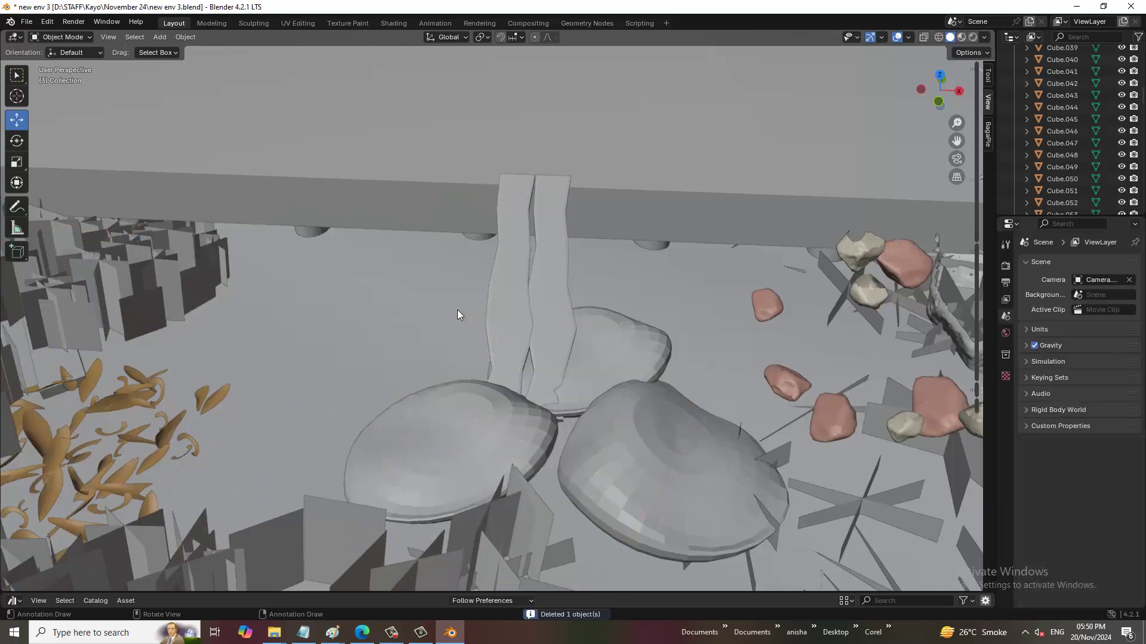
mouse_move(457, 310)
middle_down()
mouse_move(557, 344)
mouse_move(460, 349)
middle_up()
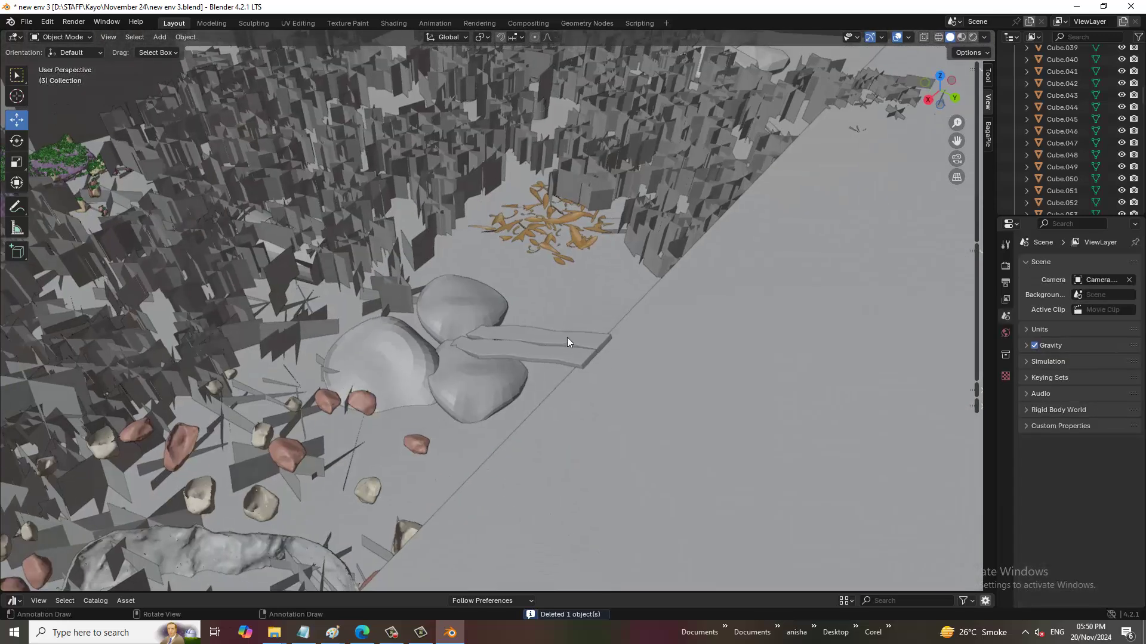
Duplicate the flat plank and place the copy beside it along X.
click(551, 359)
middle_drag(546, 360, 543, 391)
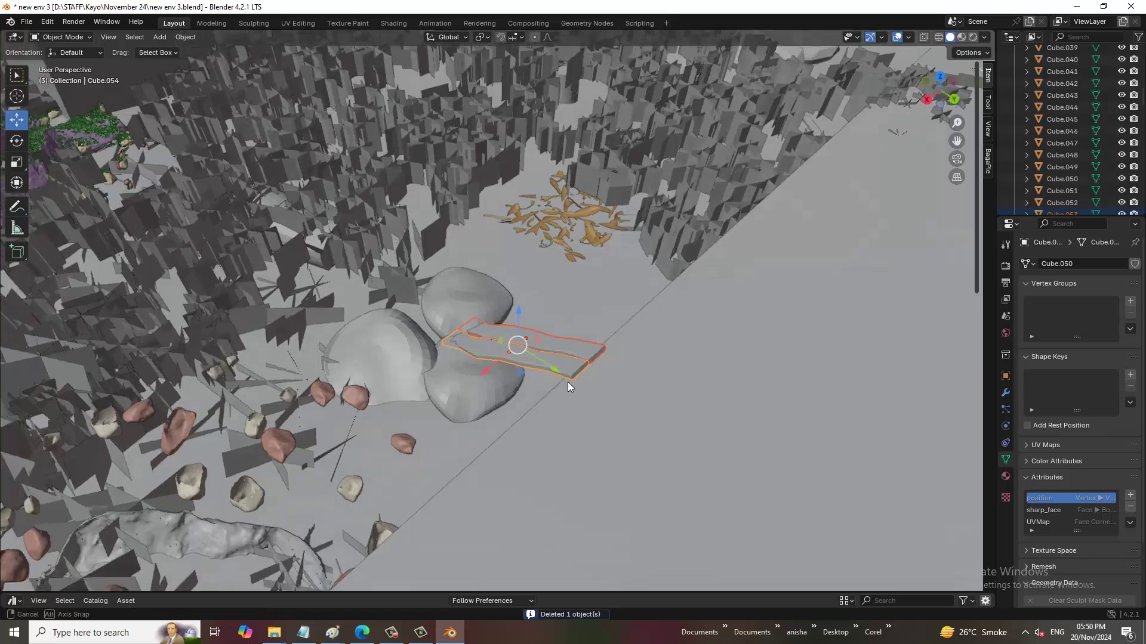
key(shift+d)
right_click(544, 391)
key(g)
key(x)
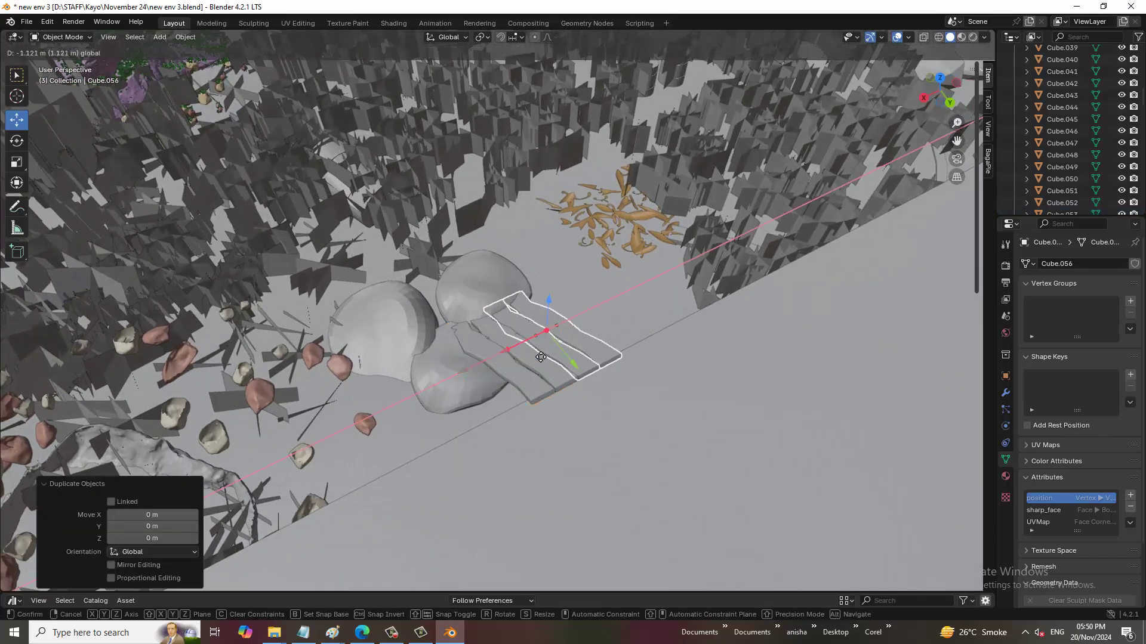
click(542, 358)
Duplicate another plank and start carrying the copy along the bank.
scroll(394, 435, down, 3)
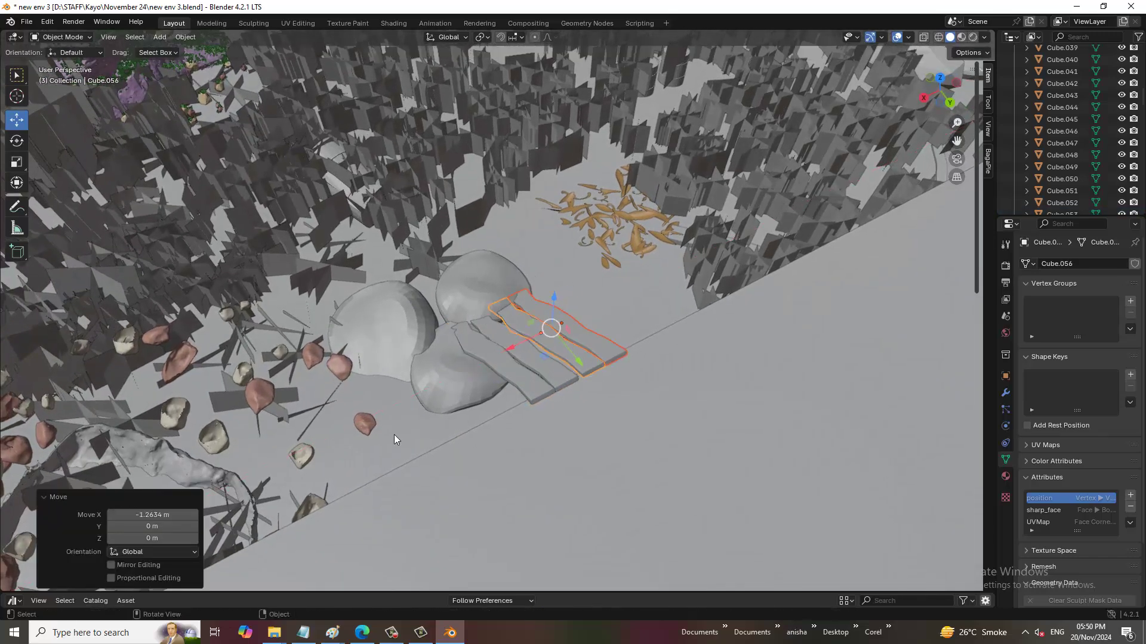
click(593, 371)
scroll(527, 325, up, 2)
click(522, 335)
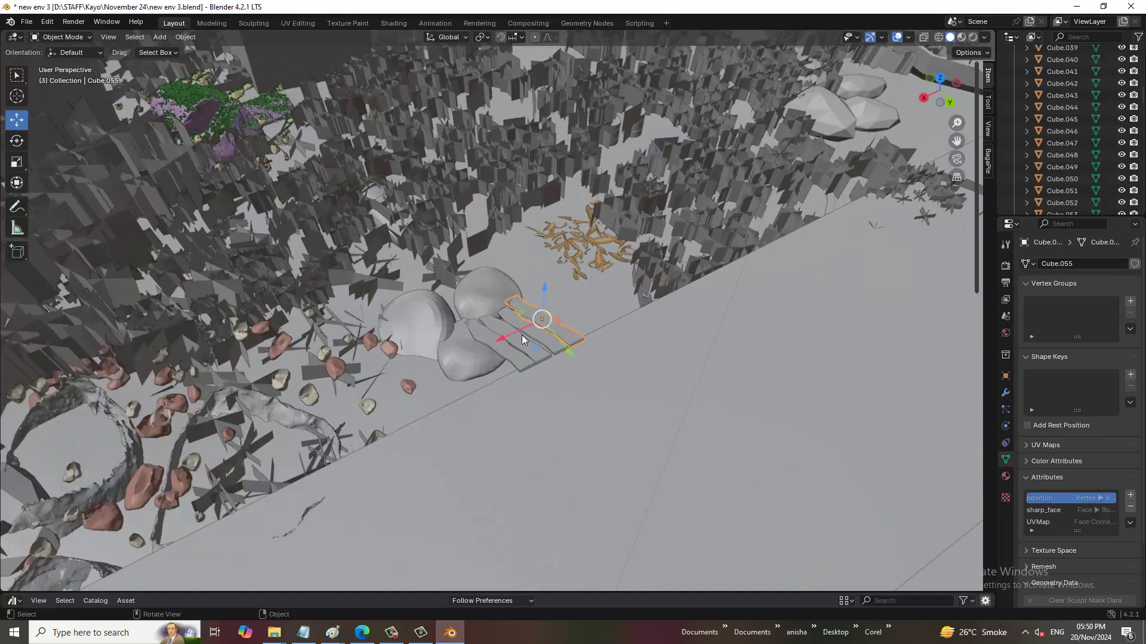
key(shift+d)
right_click(528, 331)
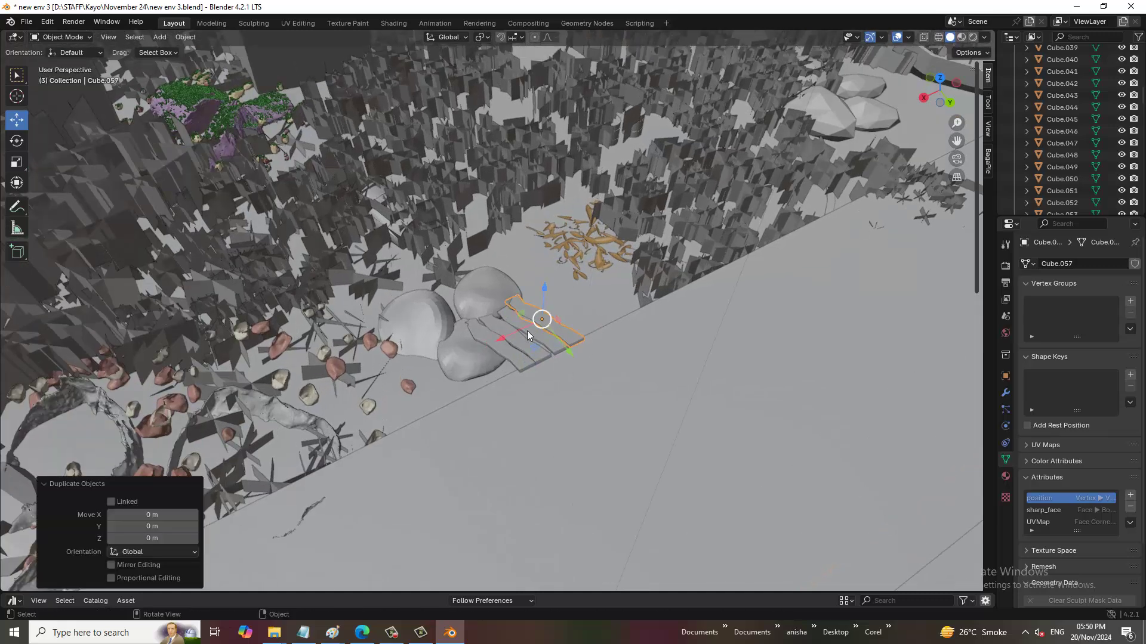
drag(510, 339, 428, 367)
Carry the plank copy 6.5188 m along X into the torn debris.
mouse_move(429, 367)
middle_down()
mouse_move(542, 318)
mouse_move(550, 376)
mouse_move(497, 421)
mouse_move(635, 435)
mouse_move(525, 333)
middle_up()
scroll(496, 421, up, 2)
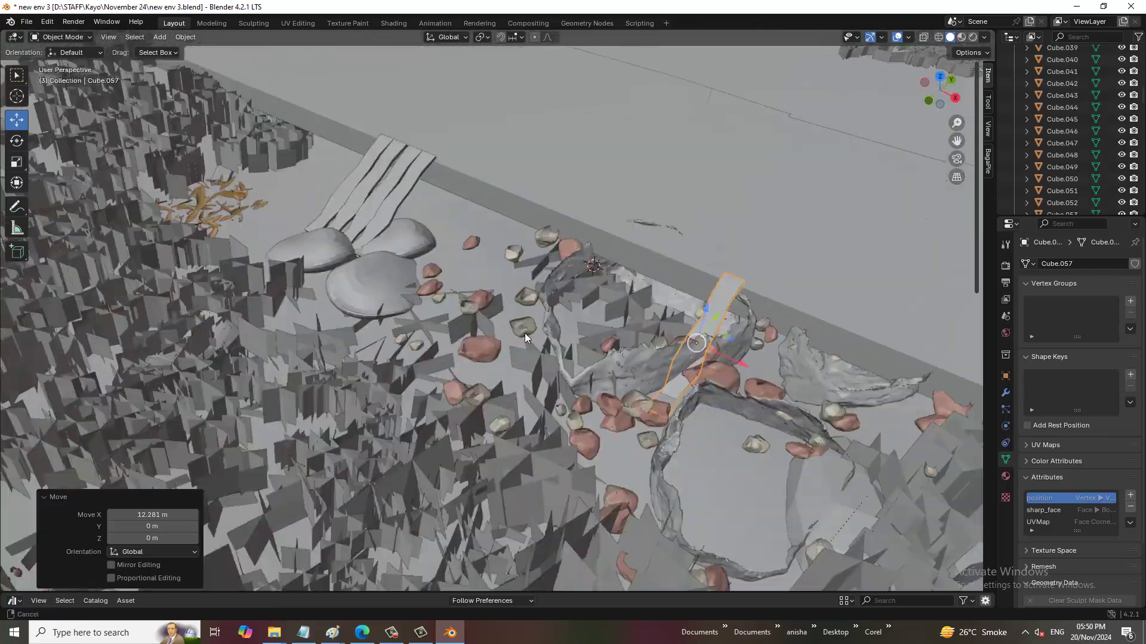
scroll(525, 333, up, 2)
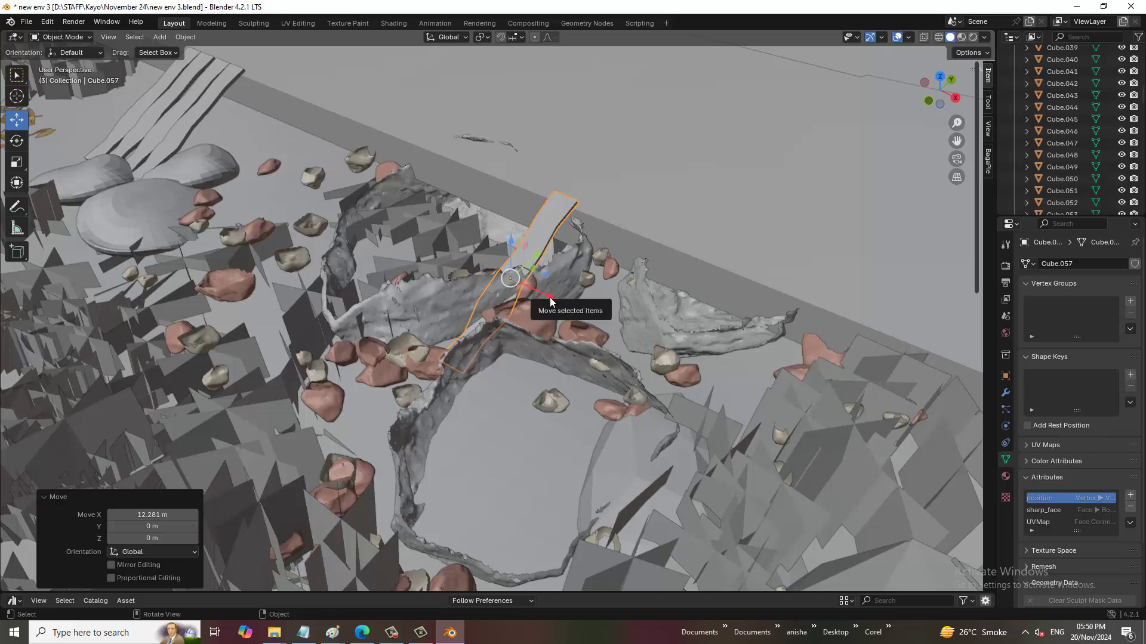
drag(549, 298, 901, 414)
mouse_move(901, 413)
middle_down()
mouse_move(868, 389)
mouse_move(889, 395)
mouse_move(739, 381)
middle_up()
Make two more X-constrained copies of the plank beside it.
key(shift+d)
key(x)
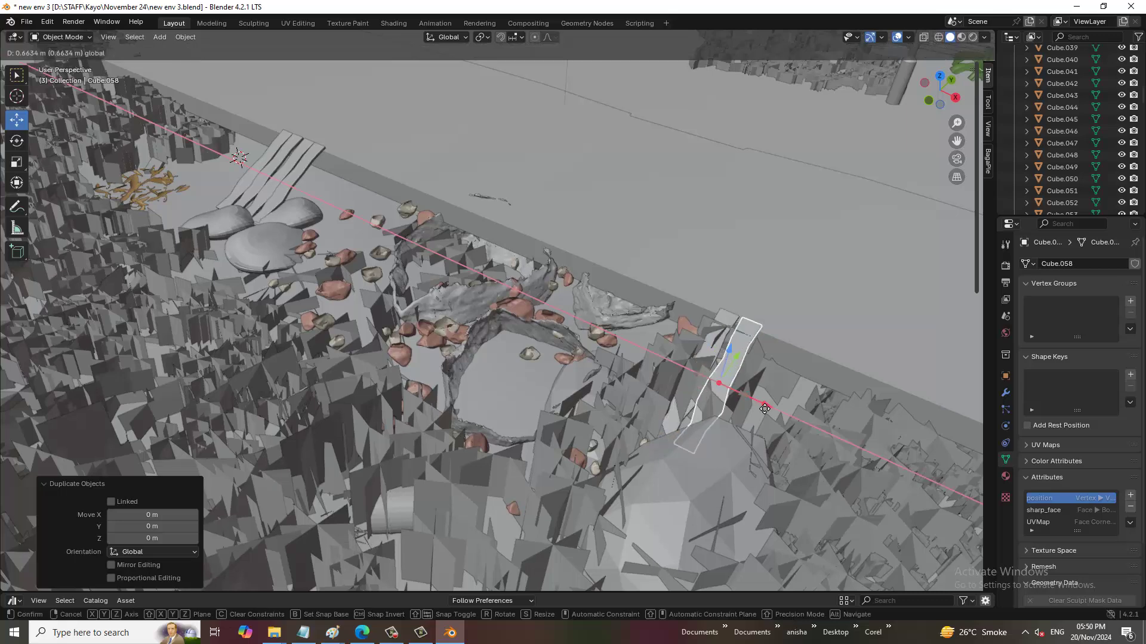
click(759, 403)
key(shift+d)
key(x)
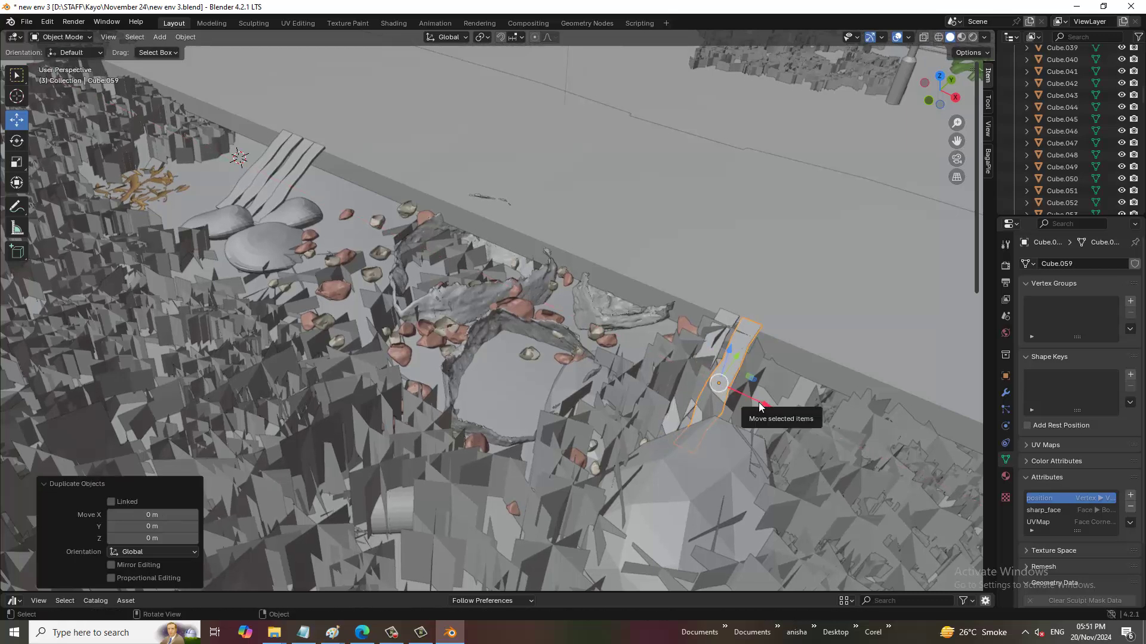
Place the third plank copy, then select the moss patch and road ledge.
click(786, 406)
scroll(742, 362, down, 5)
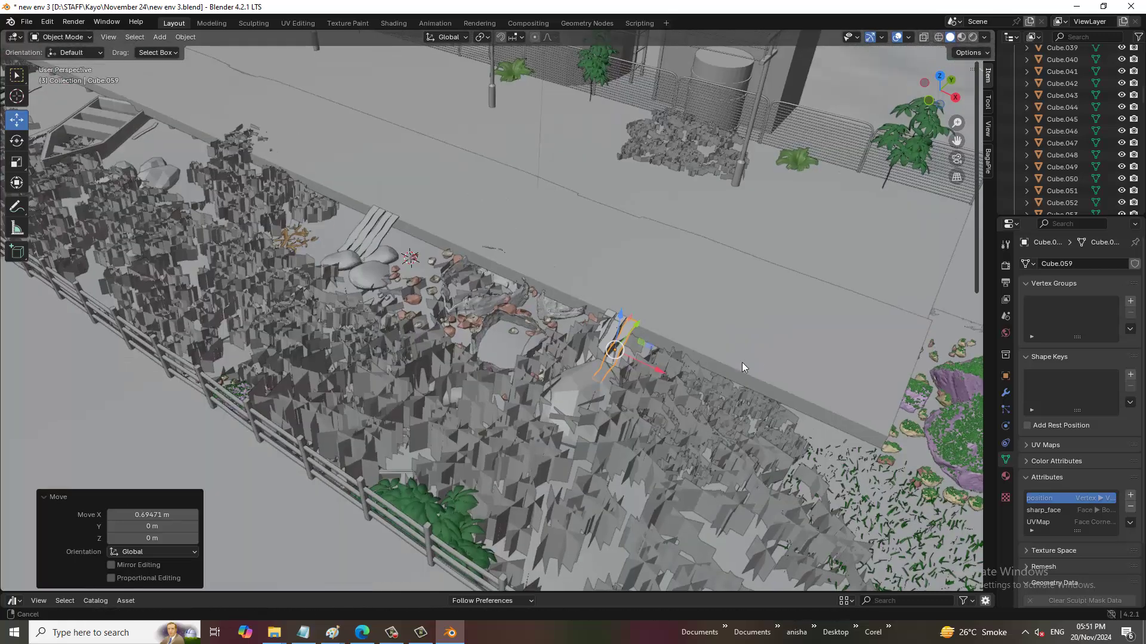
scroll(835, 410, up, 2)
scroll(958, 472, up, 2)
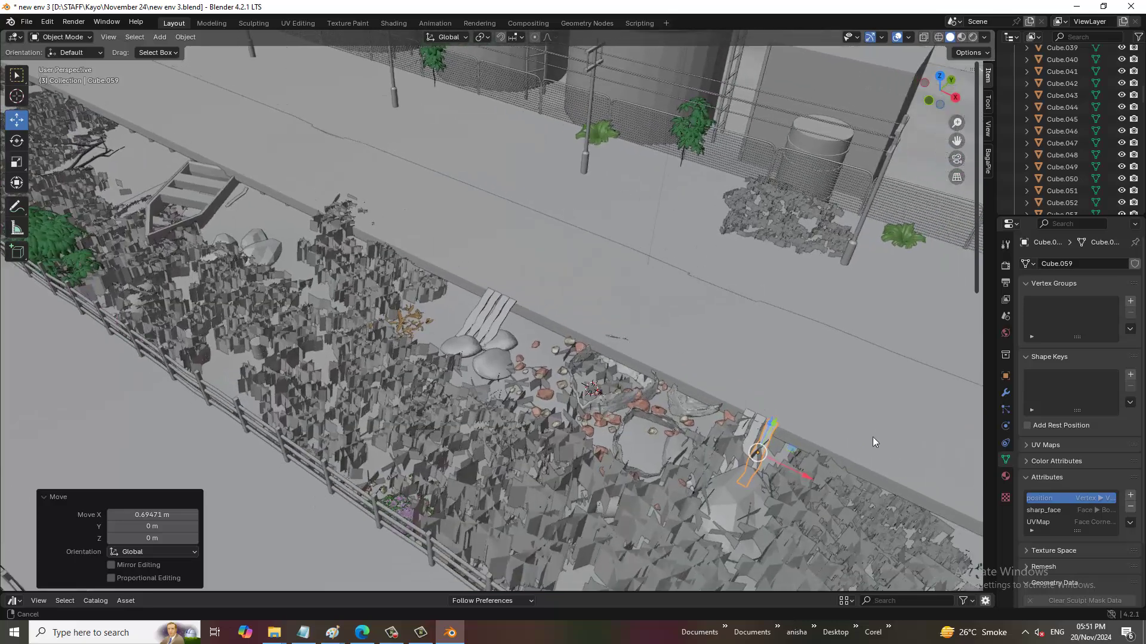
shift+click(821, 465)
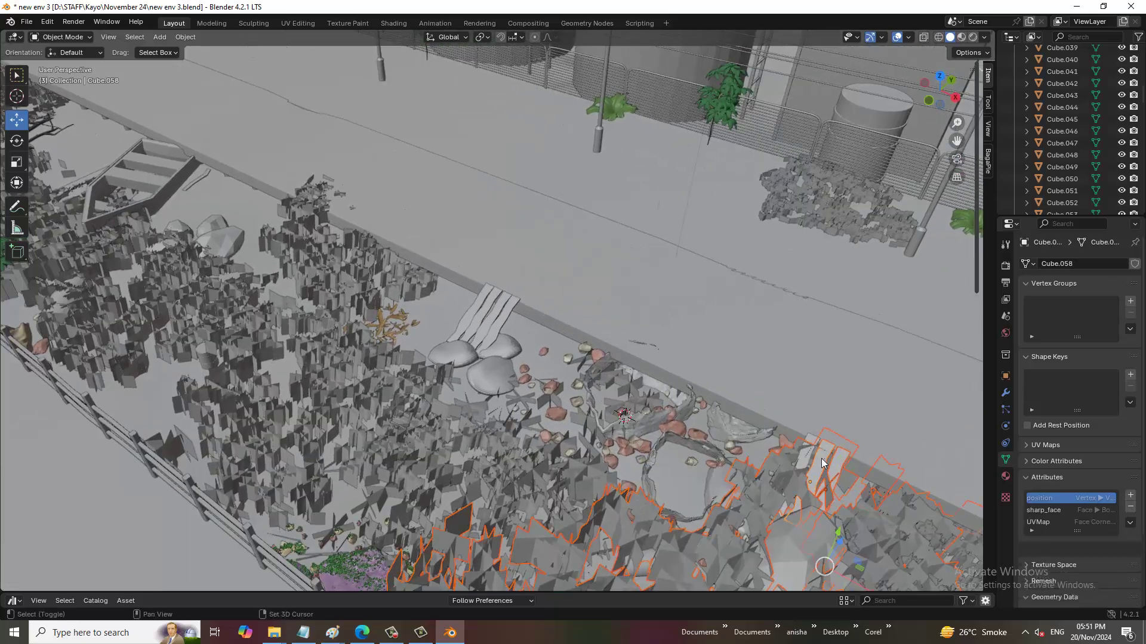
click(808, 453)
scroll(489, 307, up, 2)
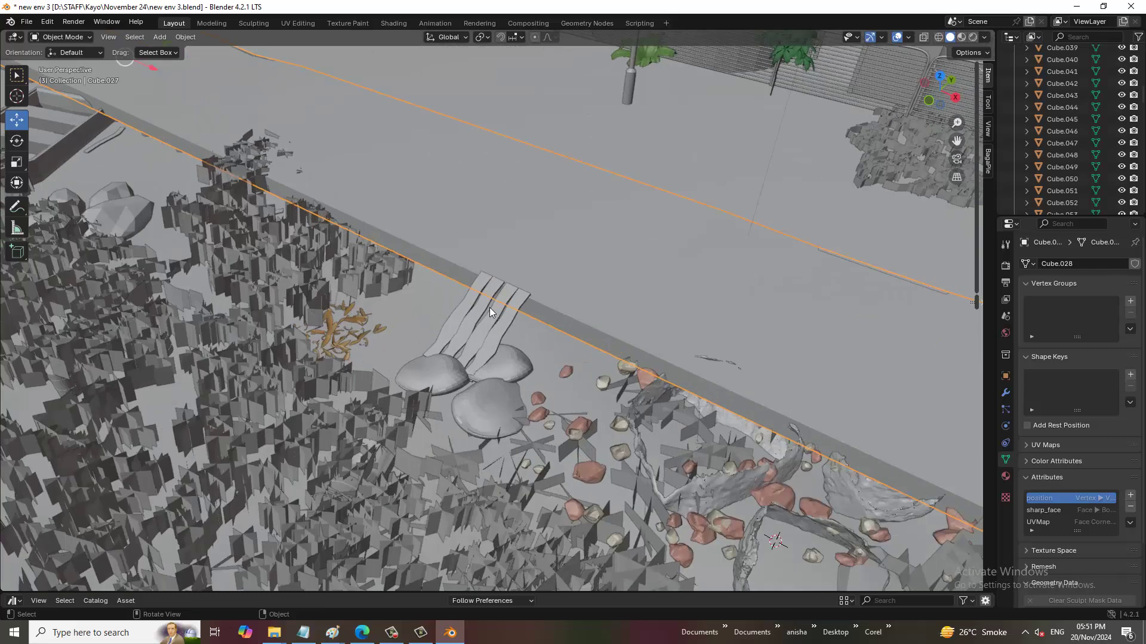
Duplicate the plank pair by the rocks and move it -24.367 m along X.
click(478, 305)
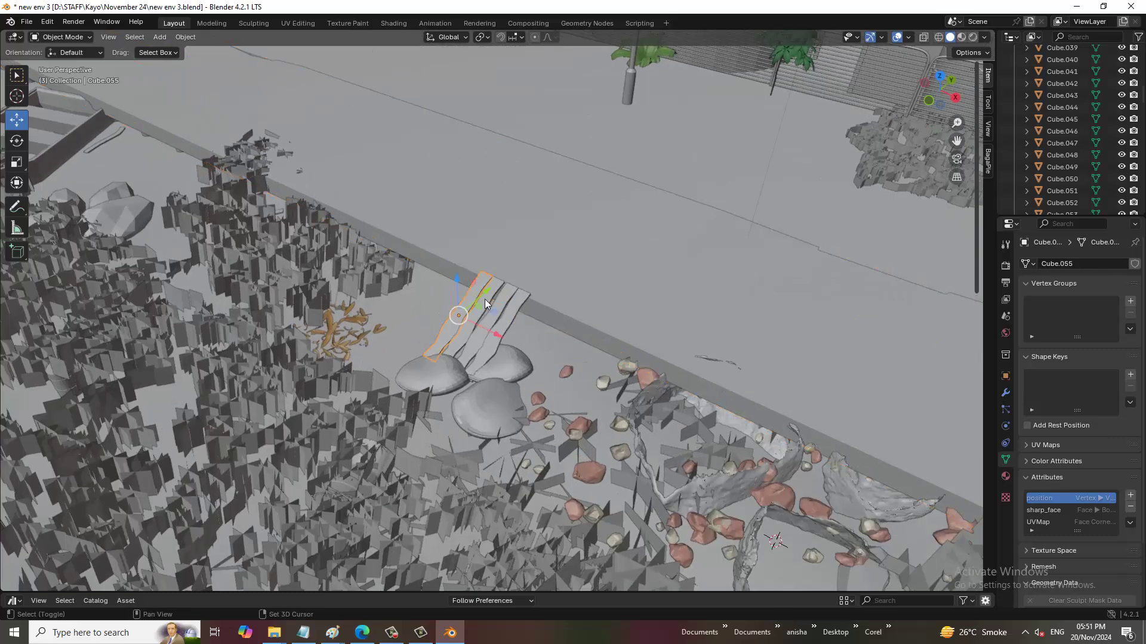
middle_drag(484, 299, 664, 295)
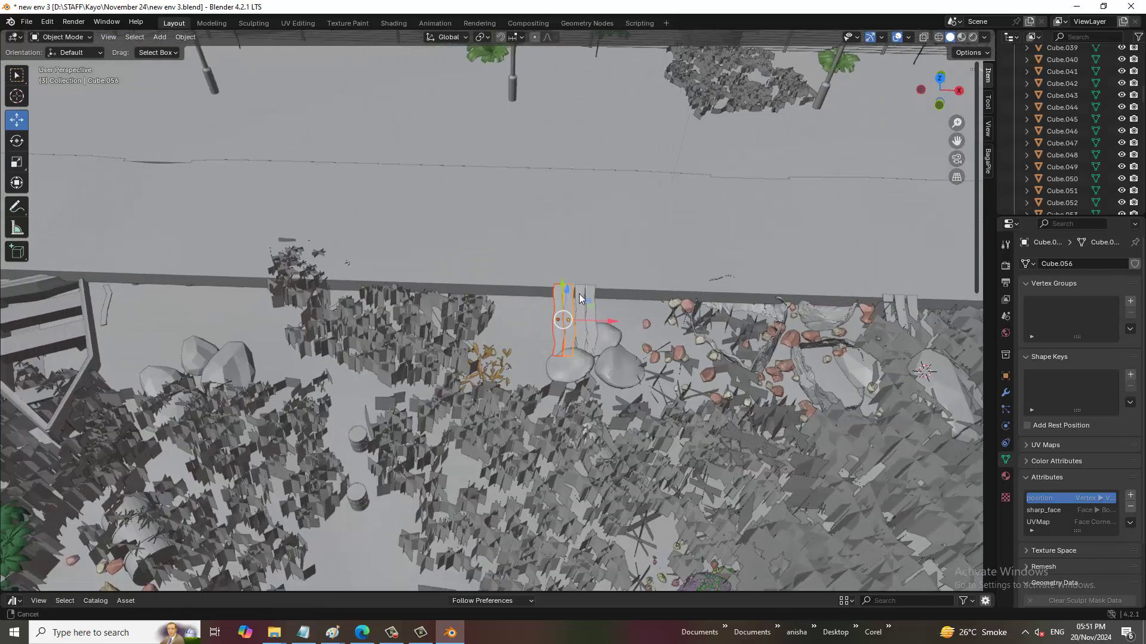
key(shift+d)
key(Escape)
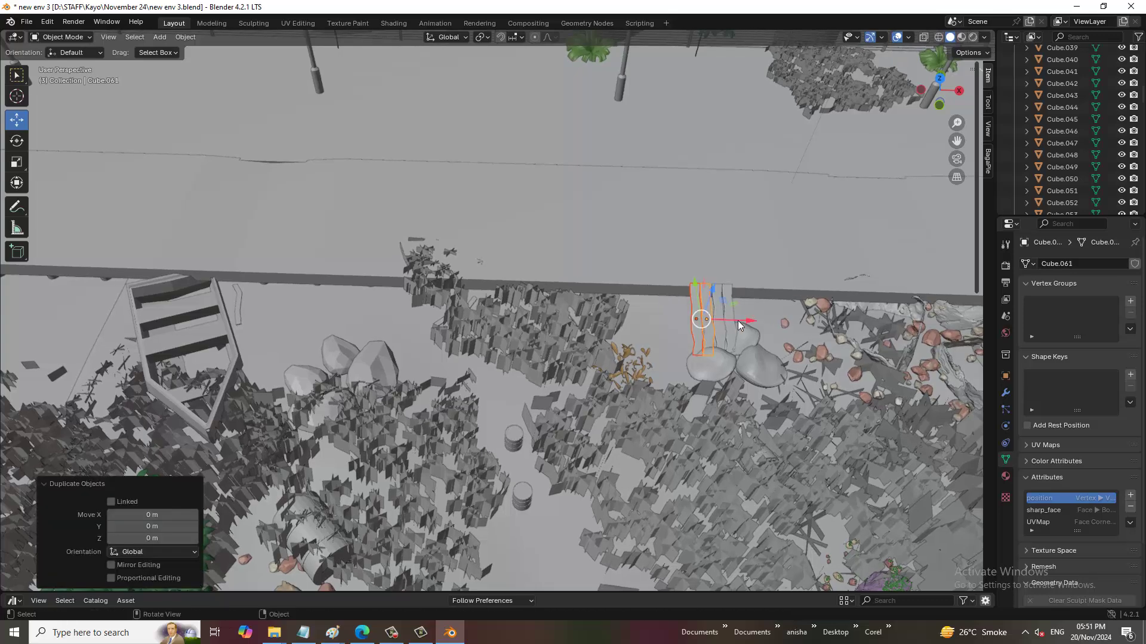
key(g)
key(x)
click(310, 315)
key(KP_Decimal)
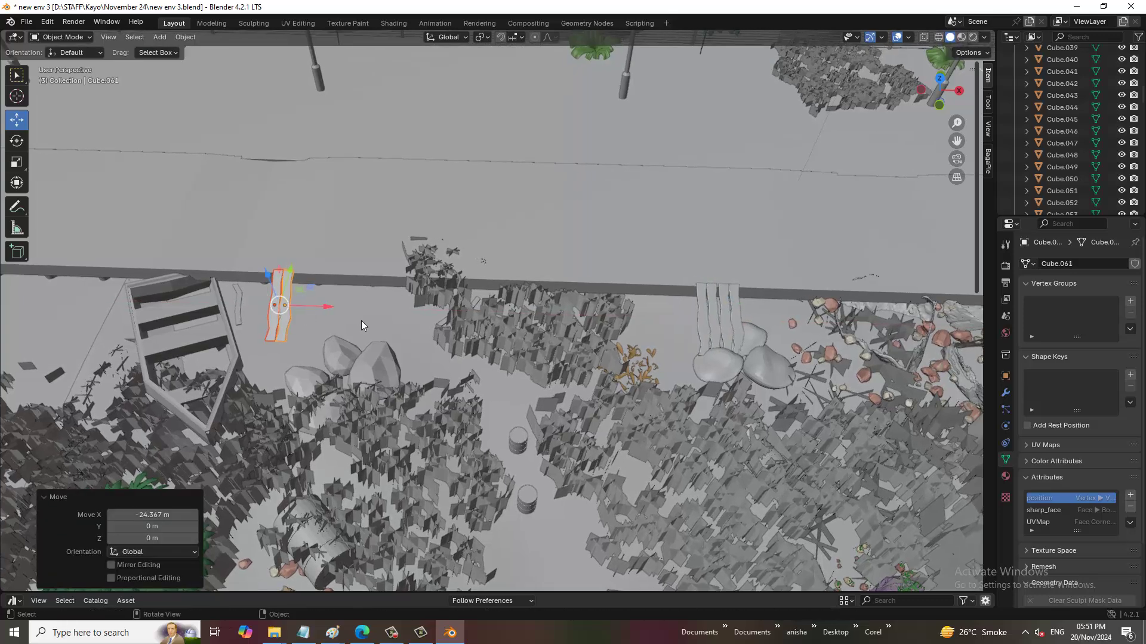
Duplicate the plank pair and slide the copy 1.2477 m along X beside the first.
key(shift+d)
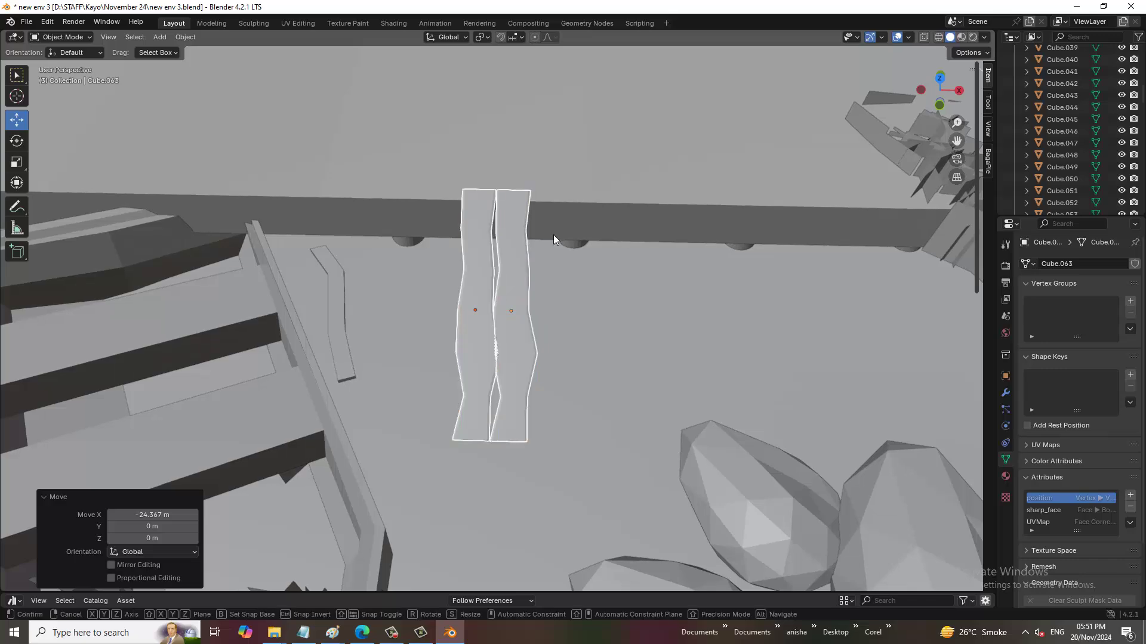
key(Escape)
drag(536, 310, 622, 317)
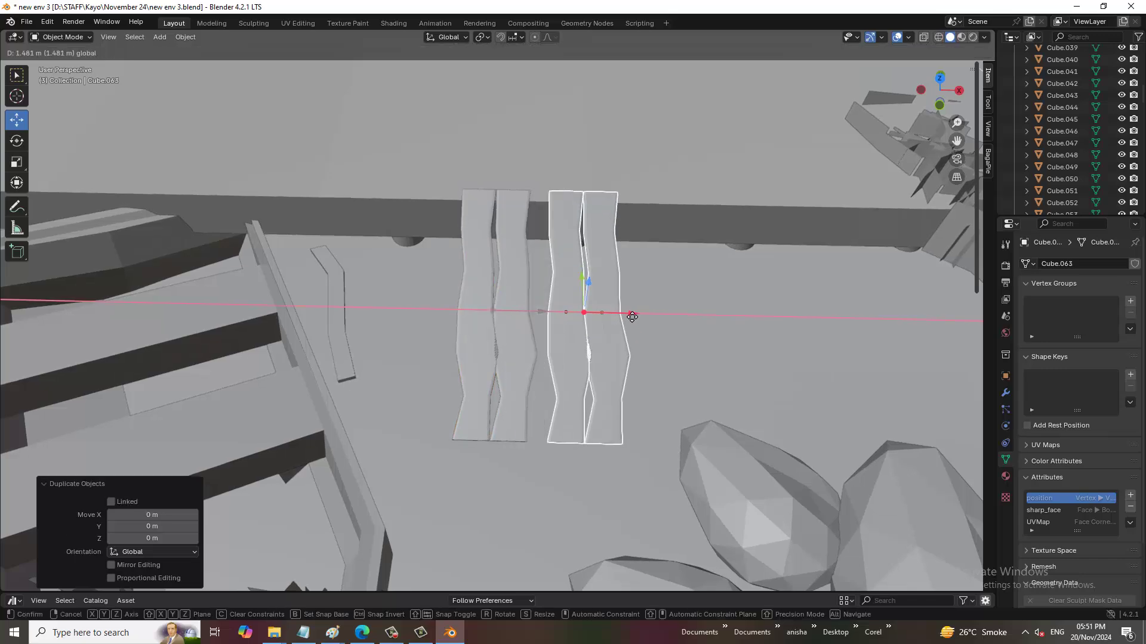
click(622, 316)
mouse_move(622, 316)
middle_down()
mouse_move(650, 278)
mouse_move(578, 252)
mouse_move(557, 346)
mouse_move(603, 346)
mouse_move(637, 374)
middle_up()
scroll(571, 283, down, 3)
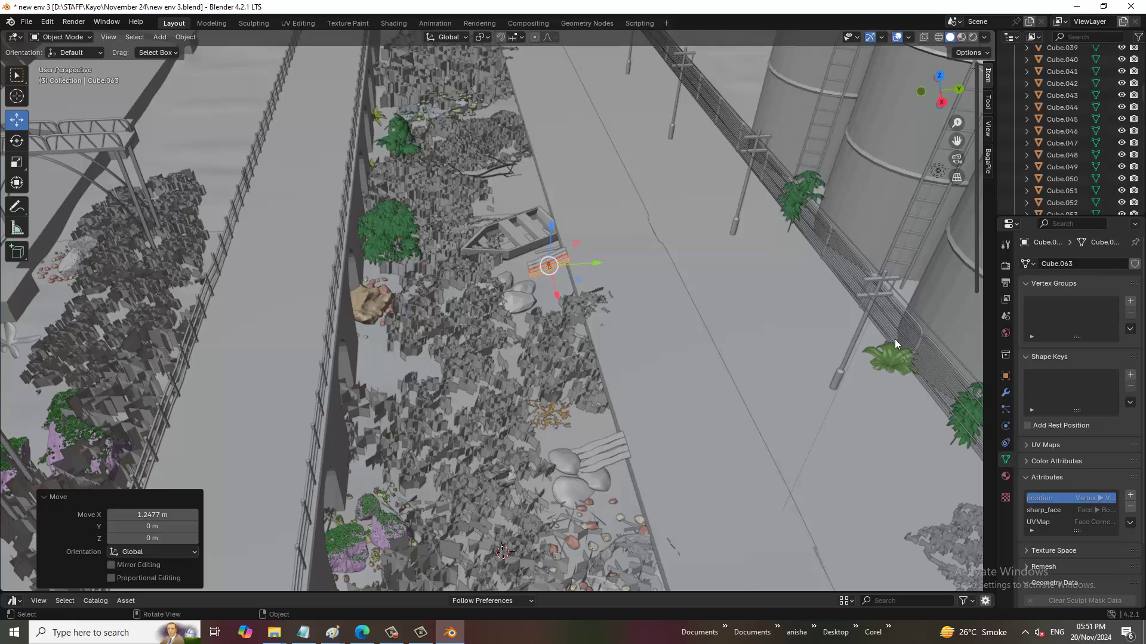
Duplicate a plank near the rocks and move the copy 11.08 m along Y onto the street.
mouse_move(618, 296)
middle_down()
mouse_move(646, 271)
mouse_move(654, 346)
mouse_move(599, 288)
mouse_move(489, 359)
middle_up()
click(480, 352)
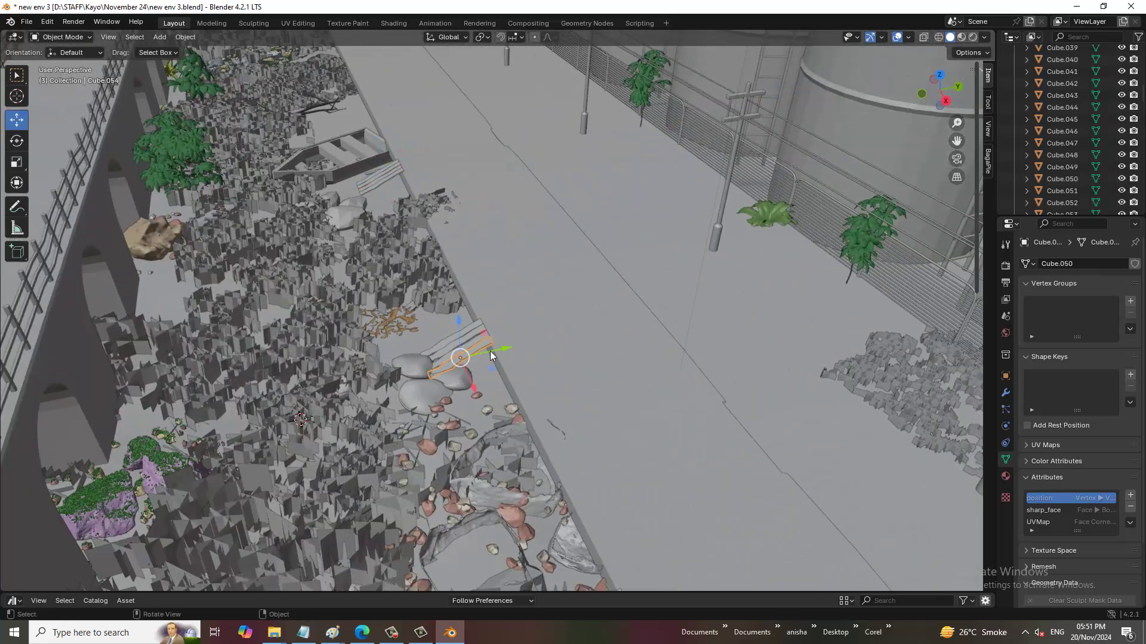
key(shift+d)
key(y)
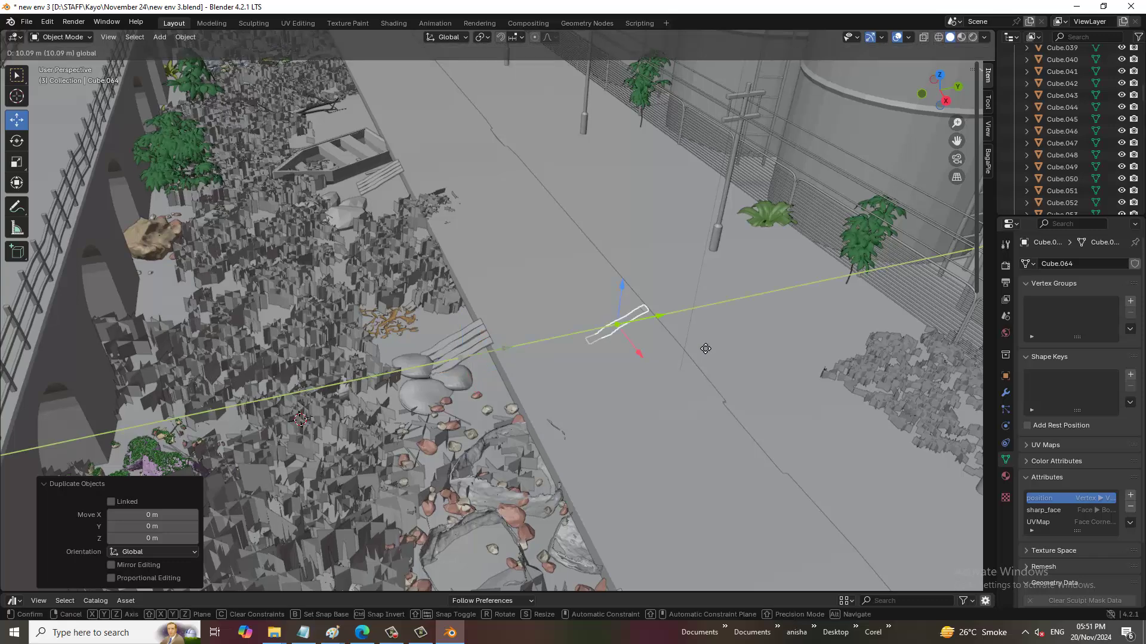
click(672, 356)
scroll(671, 356, up, 4)
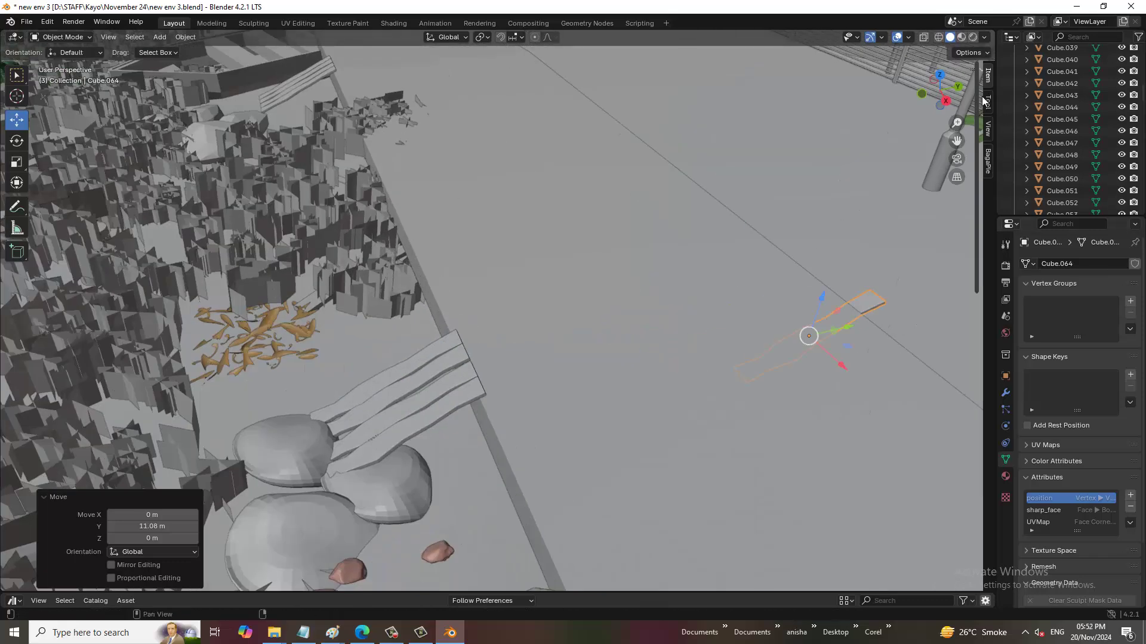
Set the plank copy's X rotation to 0 so it lies flat.
drag(981, 97, 828, 97)
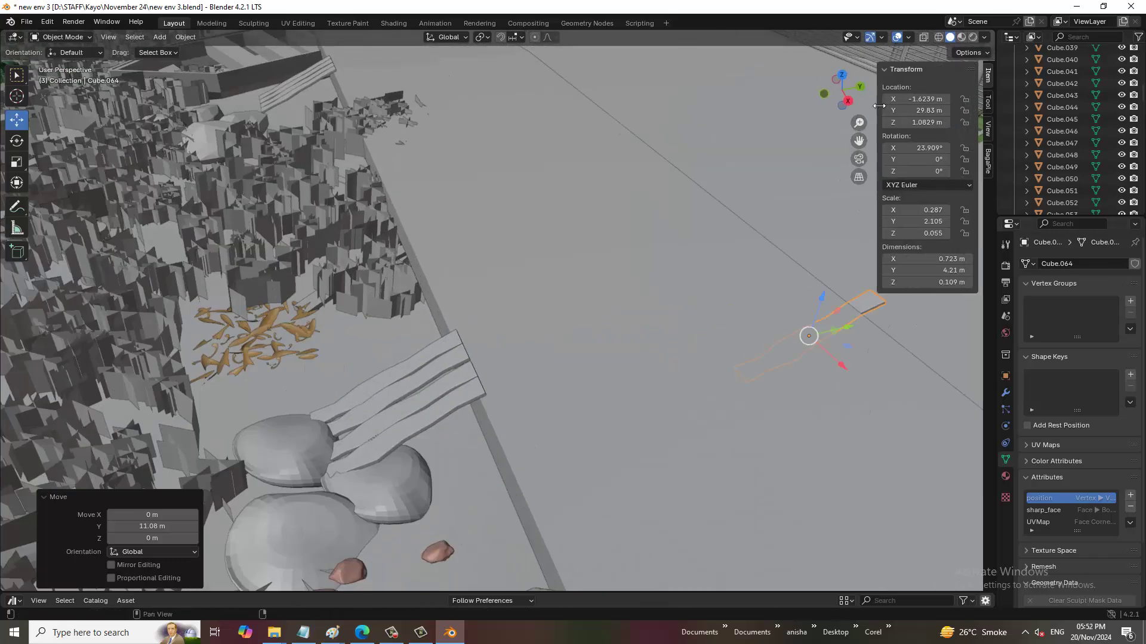
click(16, 144)
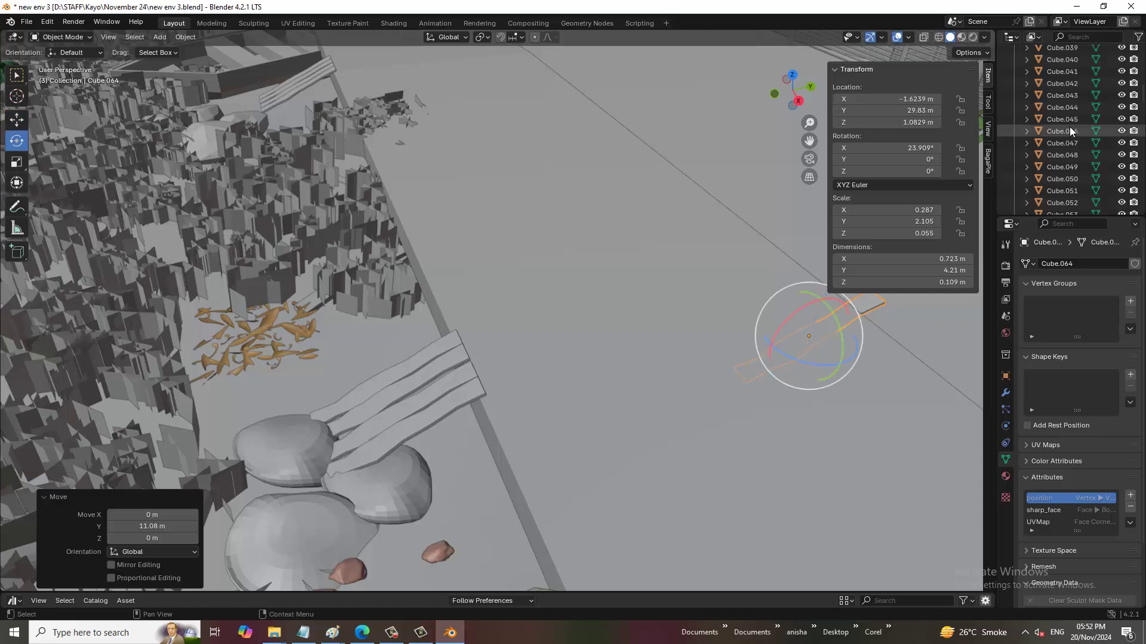
double_click(936, 149)
text(0)
key(Tab)
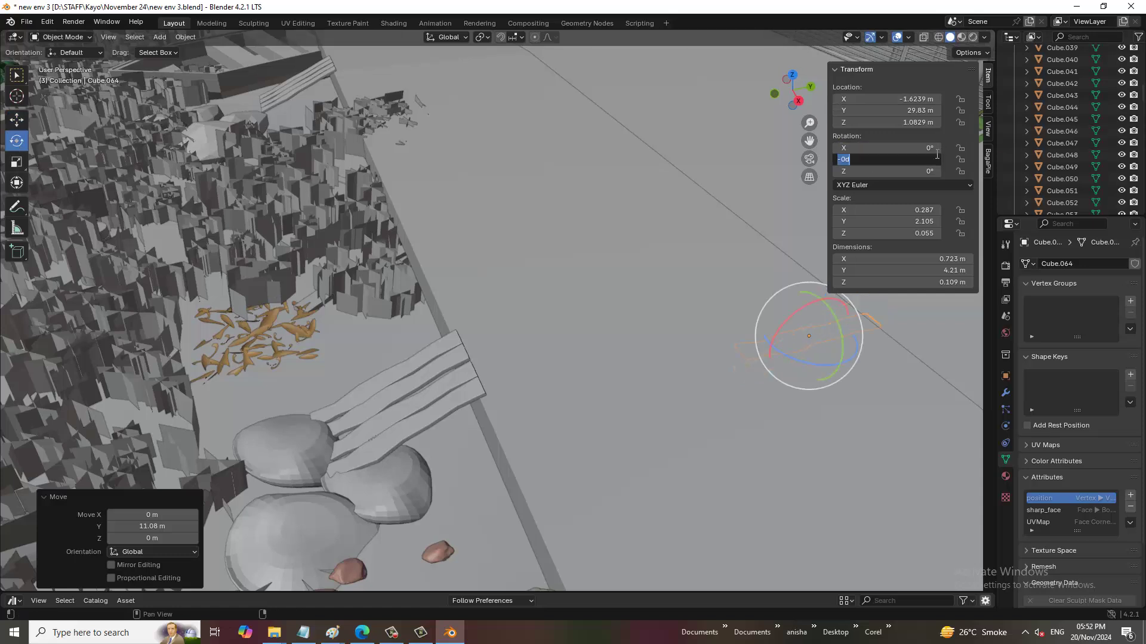
key(Tab)
key(Return)
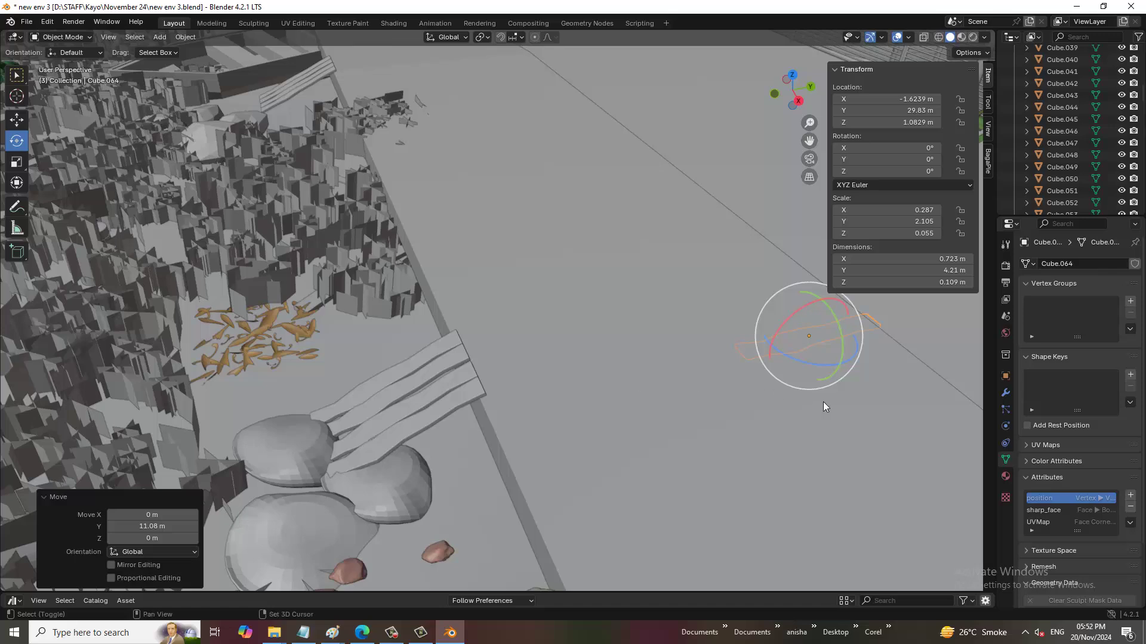
Raise the flattened plank about 0.84 m along Z.
middle_drag(823, 402, 712, 404)
click(17, 122)
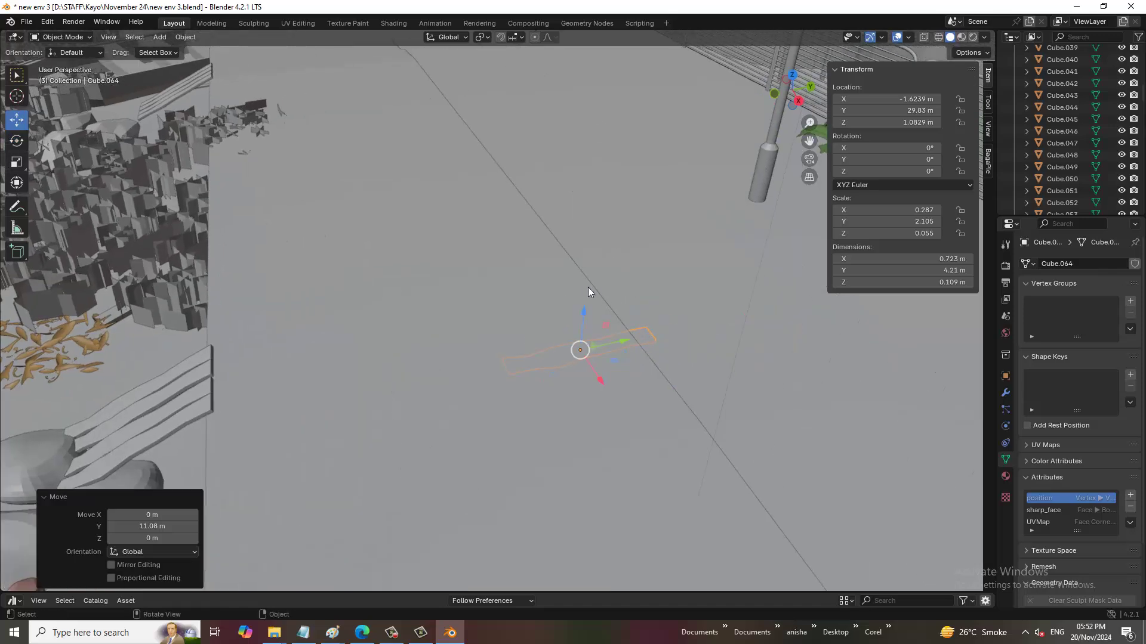
mouse_move(586, 299)
mouse_down()
mouse_move(603, 297)
mouse_move(603, 287)
mouse_up()
middle_drag(603, 286, 591, 316)
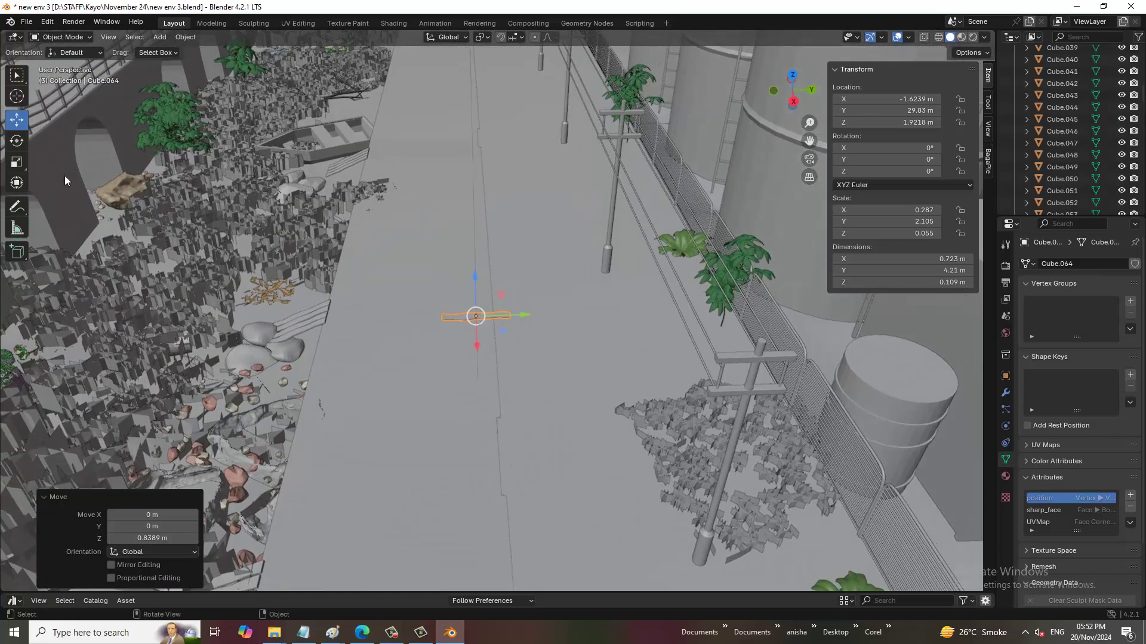
Rotate the street plank -43.4° around Z and slide it slightly along Y.
click(17, 141)
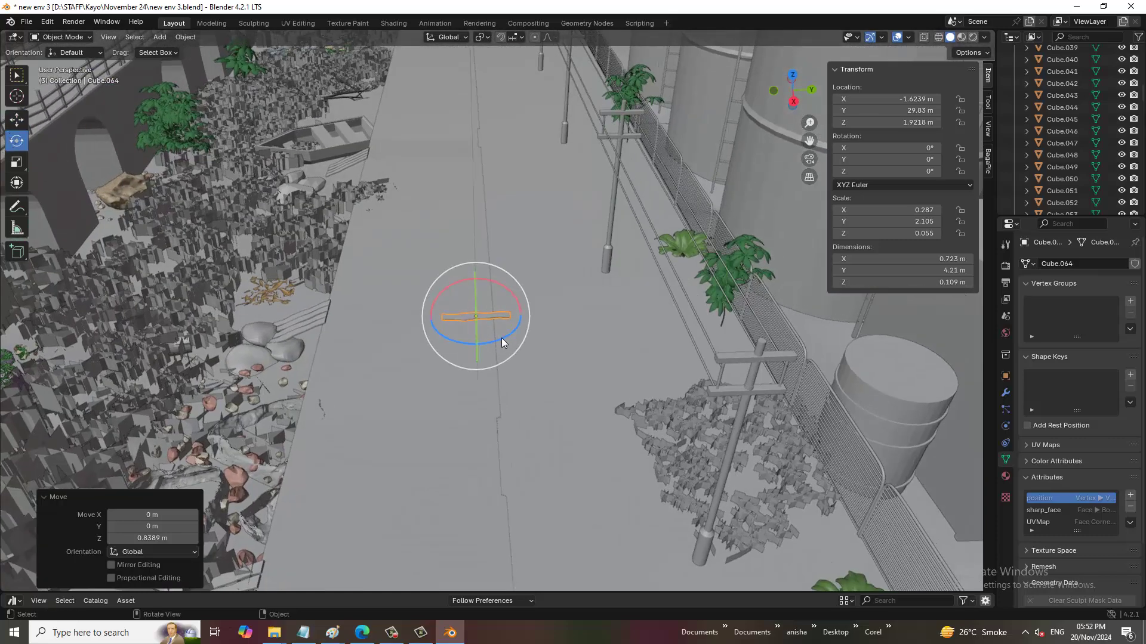
drag(502, 338, 478, 341)
mouse_move(477, 341)
middle_down()
mouse_move(535, 295)
mouse_move(488, 316)
mouse_move(439, 306)
mouse_move(431, 277)
middle_up()
click(16, 121)
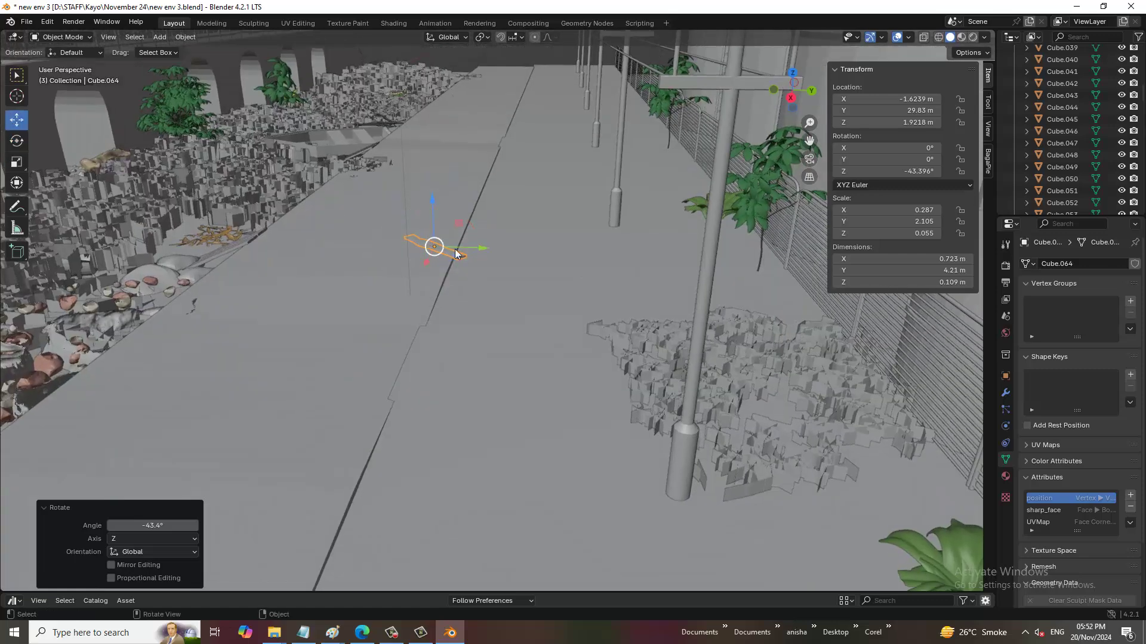
mouse_move(475, 246)
mouse_down()
mouse_move(453, 248)
mouse_move(385, 317)
mouse_up()
Duplicate the plank and turn the copy back about 41°, nearly straight along the road.
key(shift+d)
right_click(431, 260)
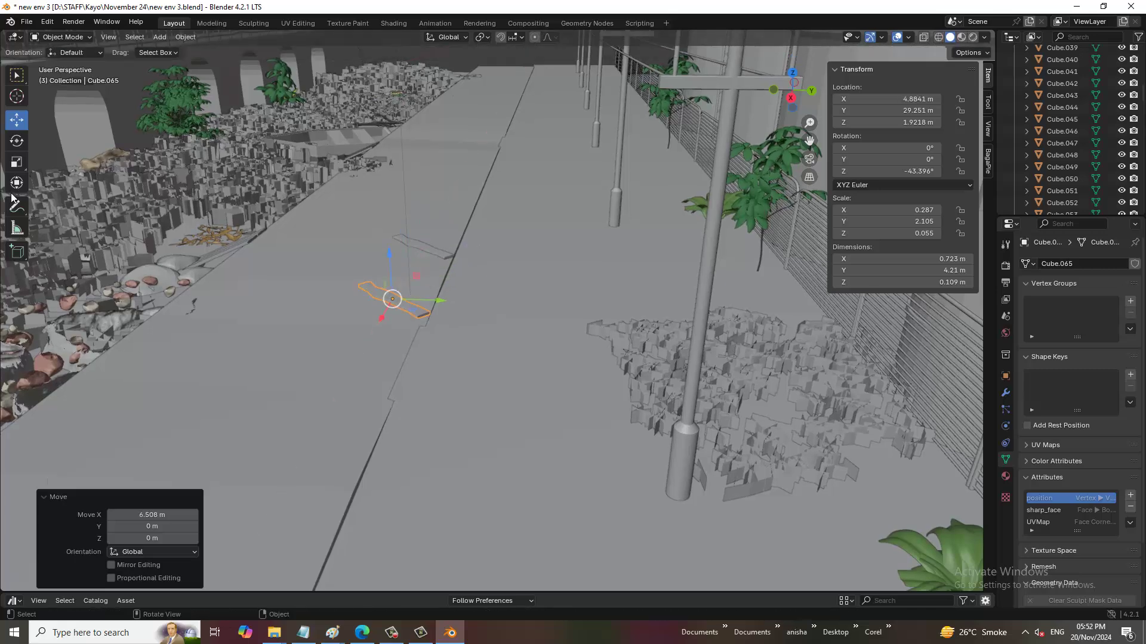
click(16, 141)
mouse_move(411, 316)
mouse_down()
mouse_move(454, 295)
mouse_move(483, 245)
mouse_up()
click(521, 259)
mouse_move(522, 259)
middle_down()
mouse_move(531, 310)
mouse_move(505, 317)
mouse_move(453, 256)
mouse_move(456, 238)
mouse_move(550, 335)
middle_up()
scroll(551, 335, up, 4)
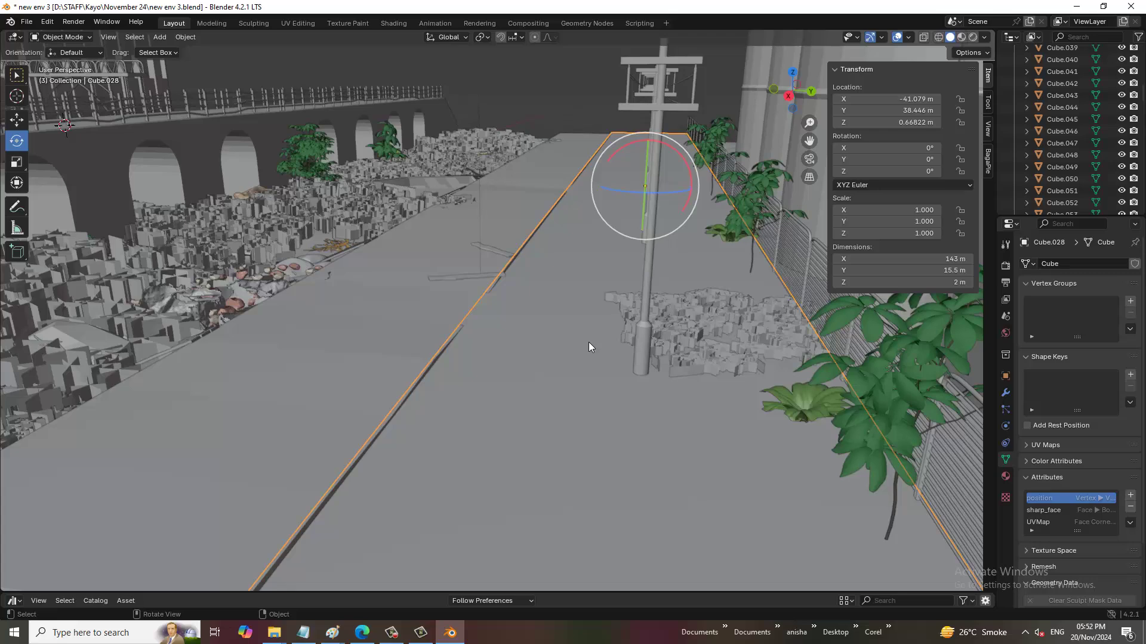
Enlarge the Asset Browser below the viewport to show the Lawn grass and moss assets.
scroll(589, 346, down, 4)
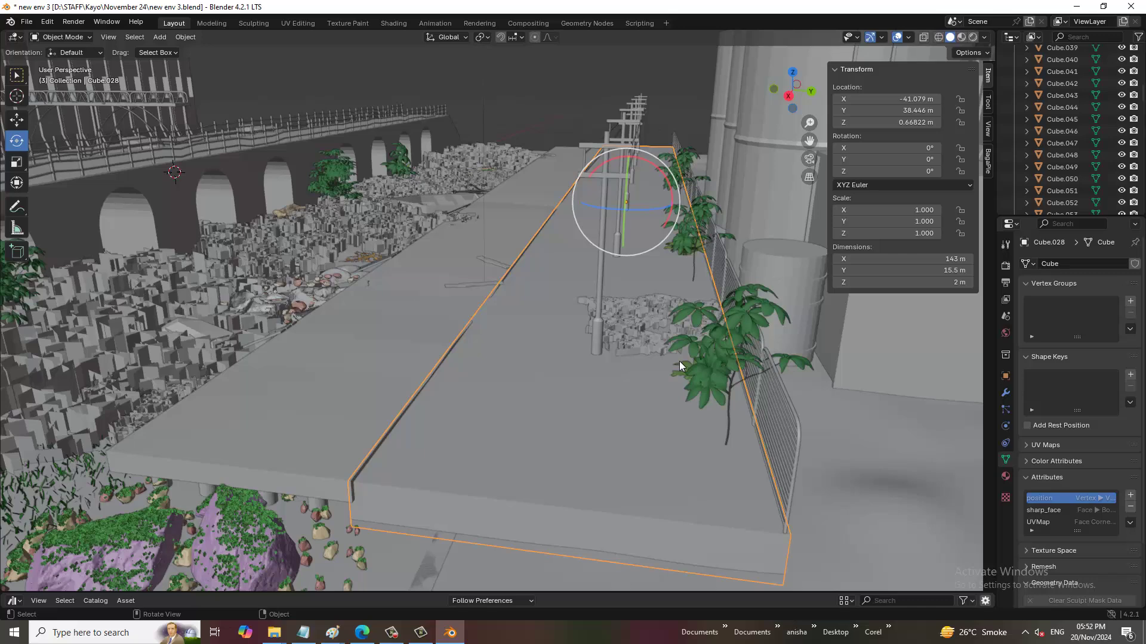
click(390, 631)
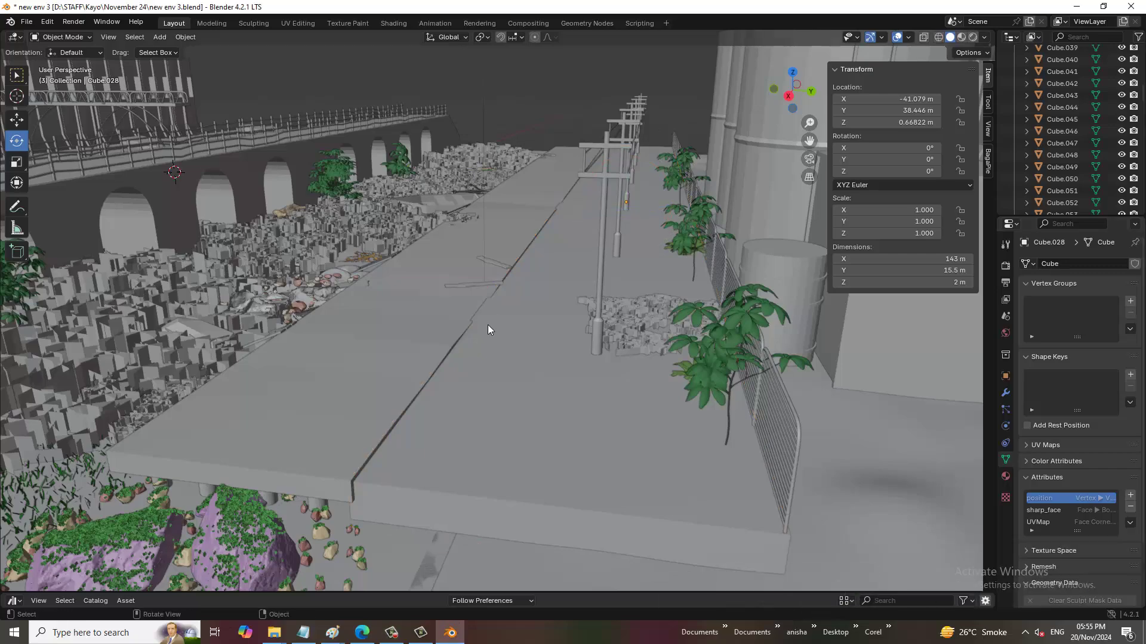
mouse_move(559, 295)
middle_down()
mouse_move(456, 292)
mouse_move(489, 263)
middle_up()
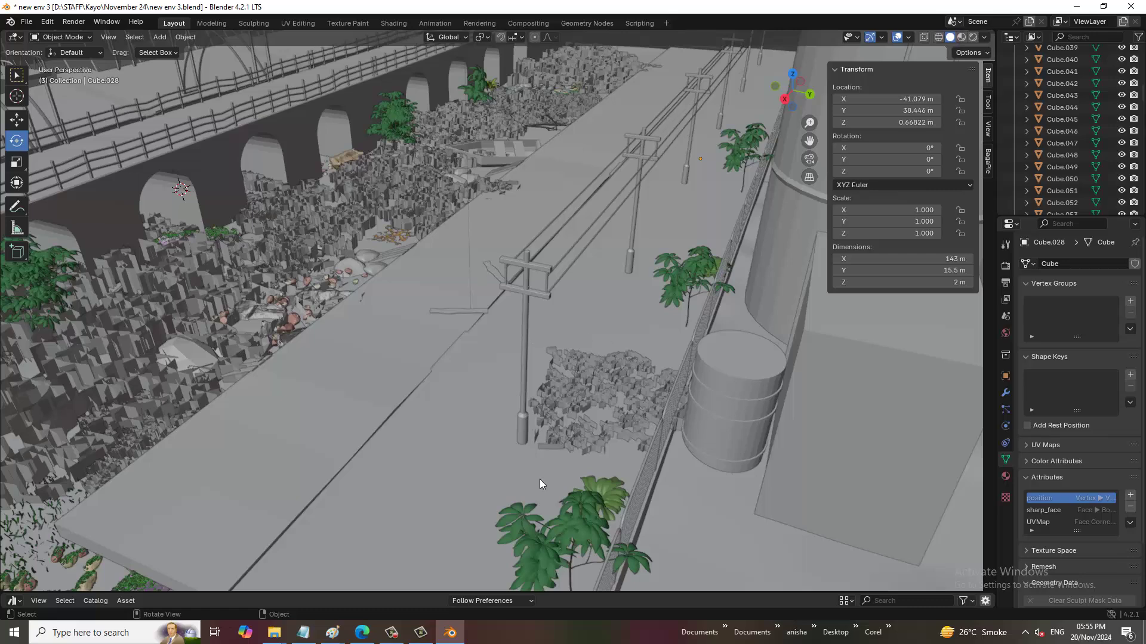
drag(392, 601, 396, 454)
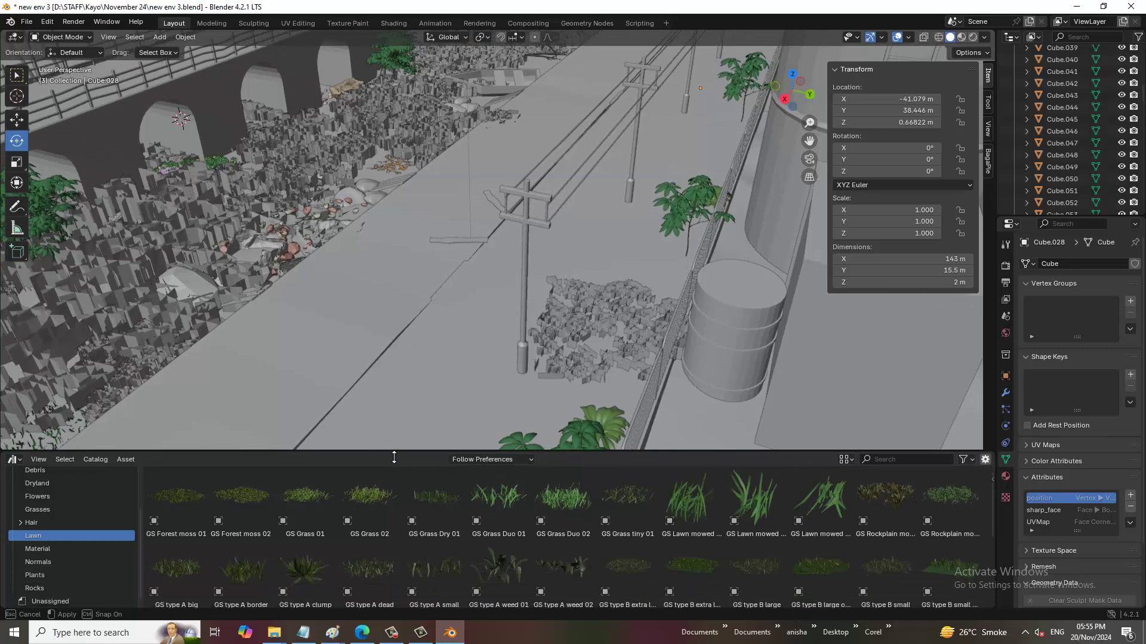
Drop GS Dryland gravel 01 from the Rocks catalog onto the road and scale it to 18.842.
click(45, 588)
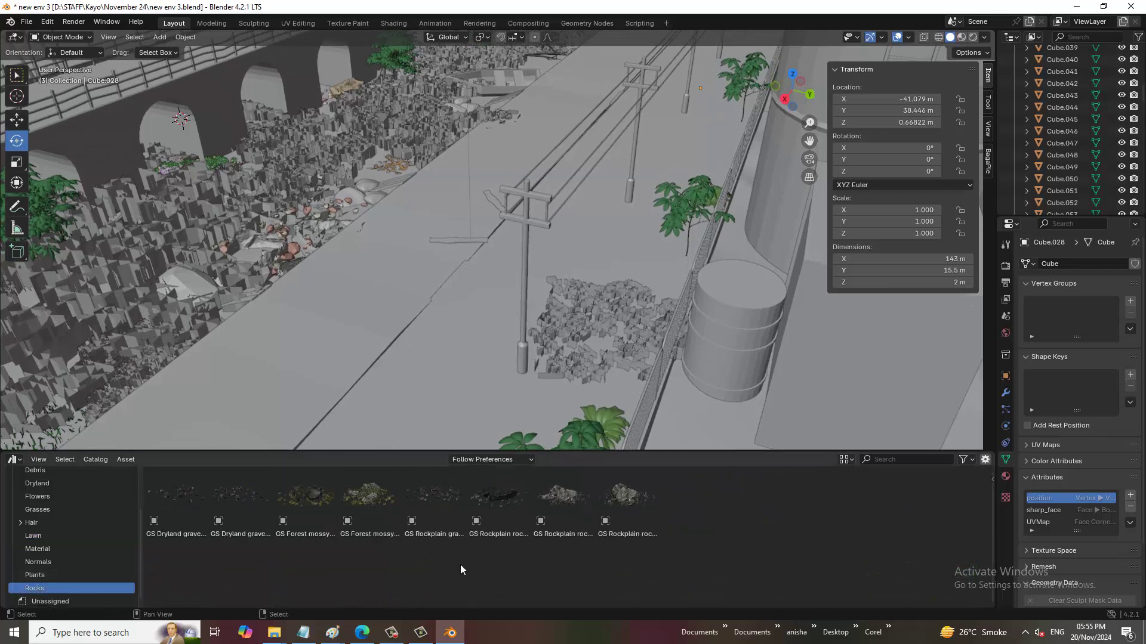
mouse_move(174, 505)
mouse_down()
mouse_move(435, 342)
mouse_move(410, 341)
mouse_move(423, 344)
mouse_up()
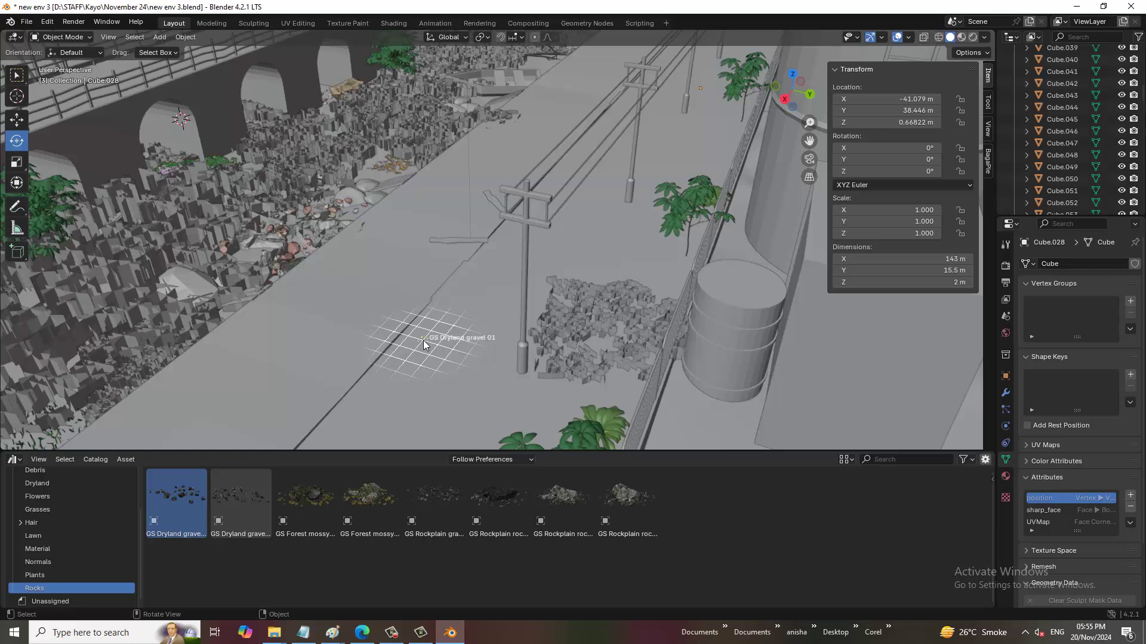
drag(423, 344, 423, 343)
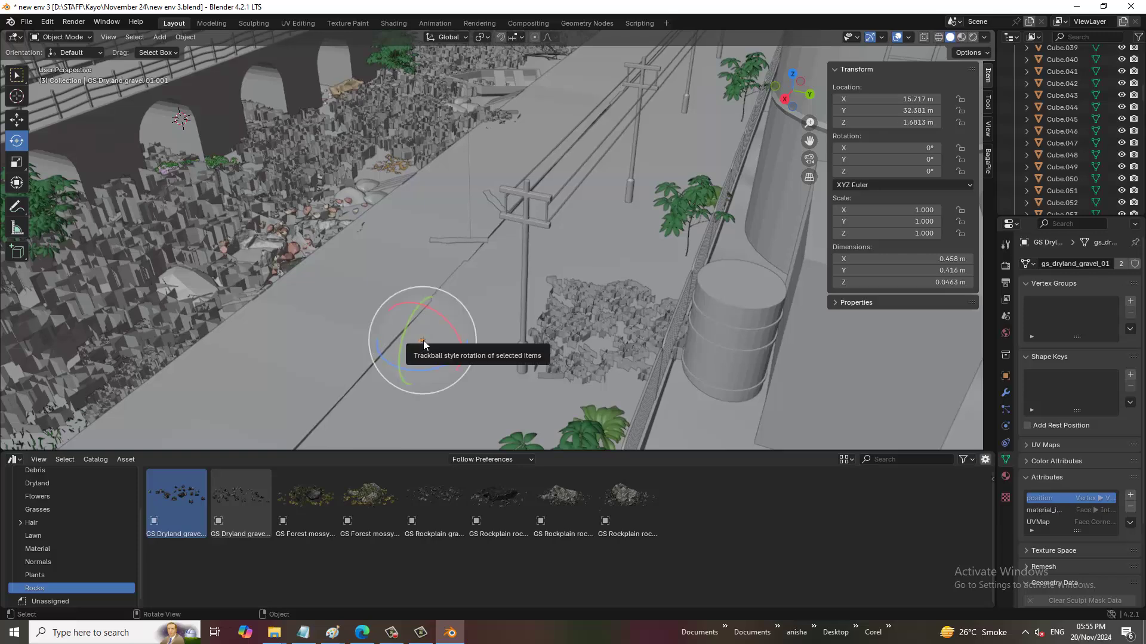
key(s)
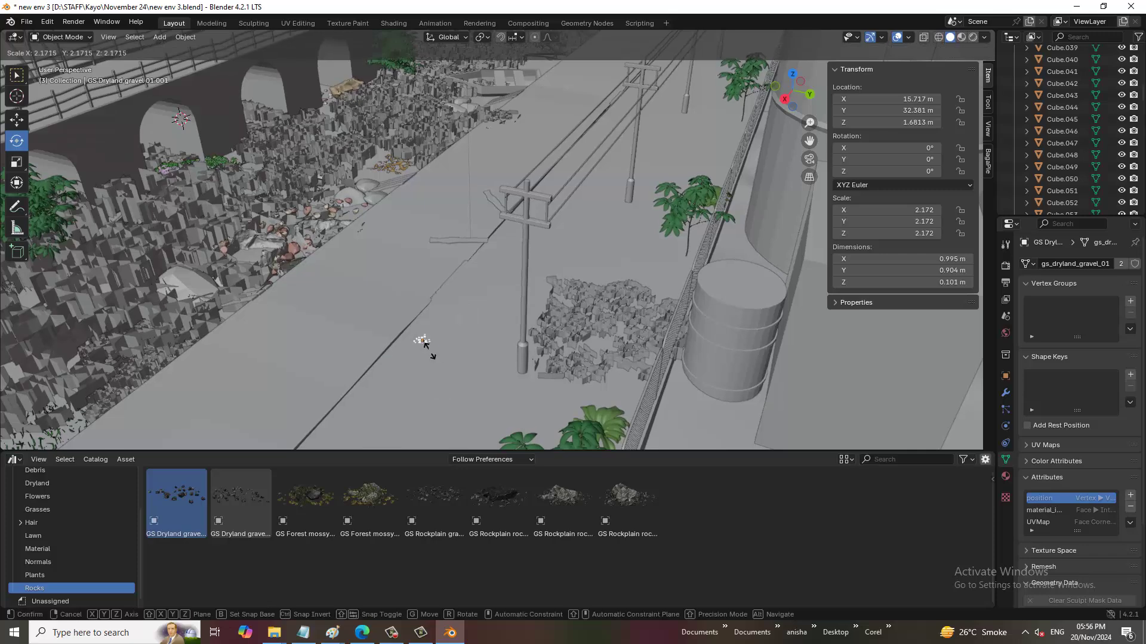
click(507, 392)
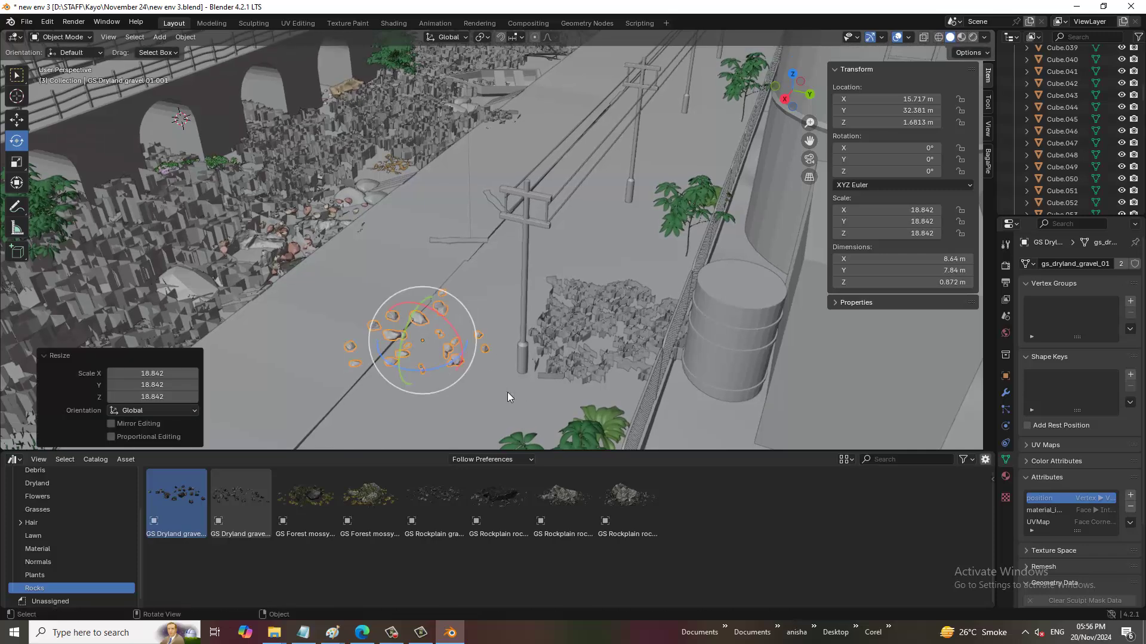
mouse_move(507, 392)
middle_down()
mouse_move(524, 292)
mouse_move(624, 223)
middle_up()
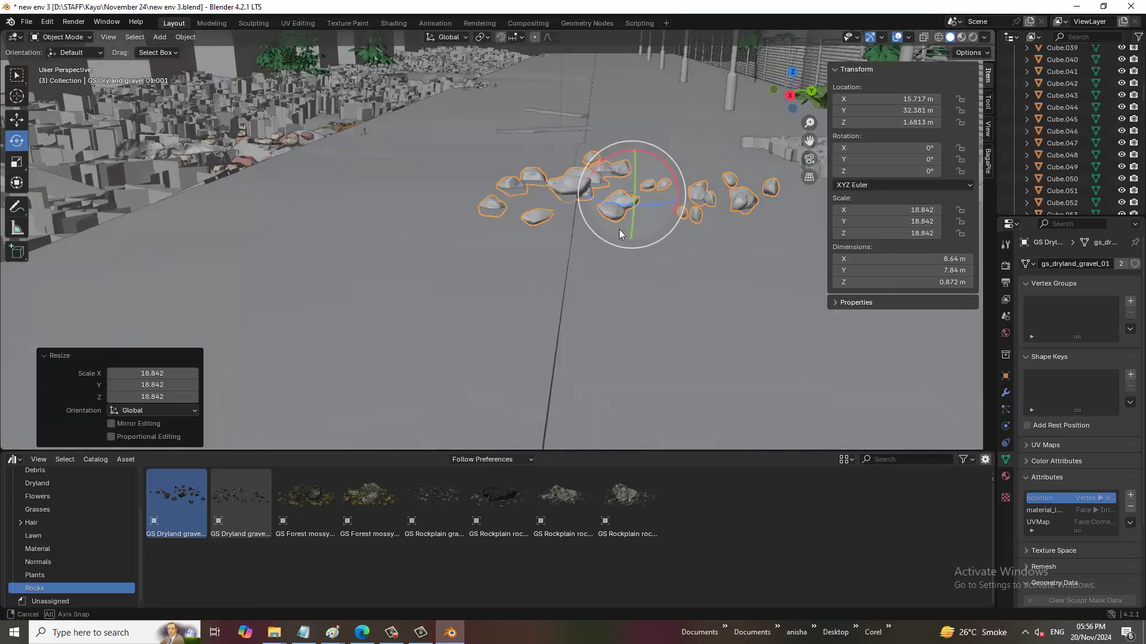
scroll(618, 230, up, 3)
Delete the oversized gravel and place a fresh Dryland gravel asset scaled to 16.648.
key(Delete)
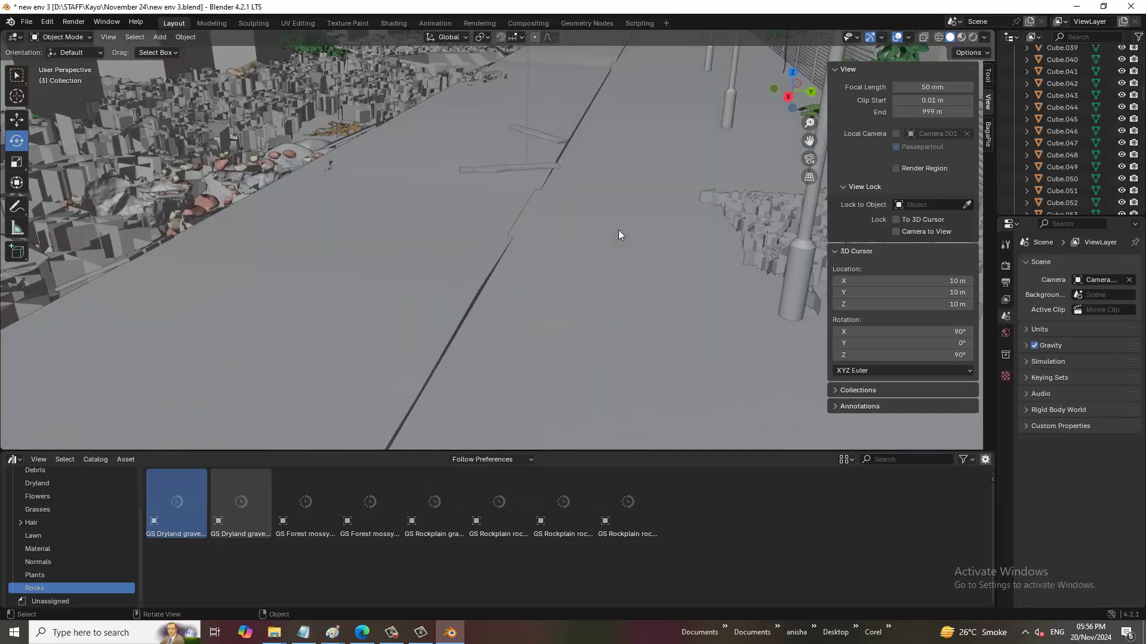
mouse_move(176, 496)
mouse_down()
mouse_move(428, 287)
mouse_move(650, 225)
mouse_move(435, 231)
mouse_move(525, 192)
mouse_move(597, 243)
mouse_move(556, 223)
mouse_up()
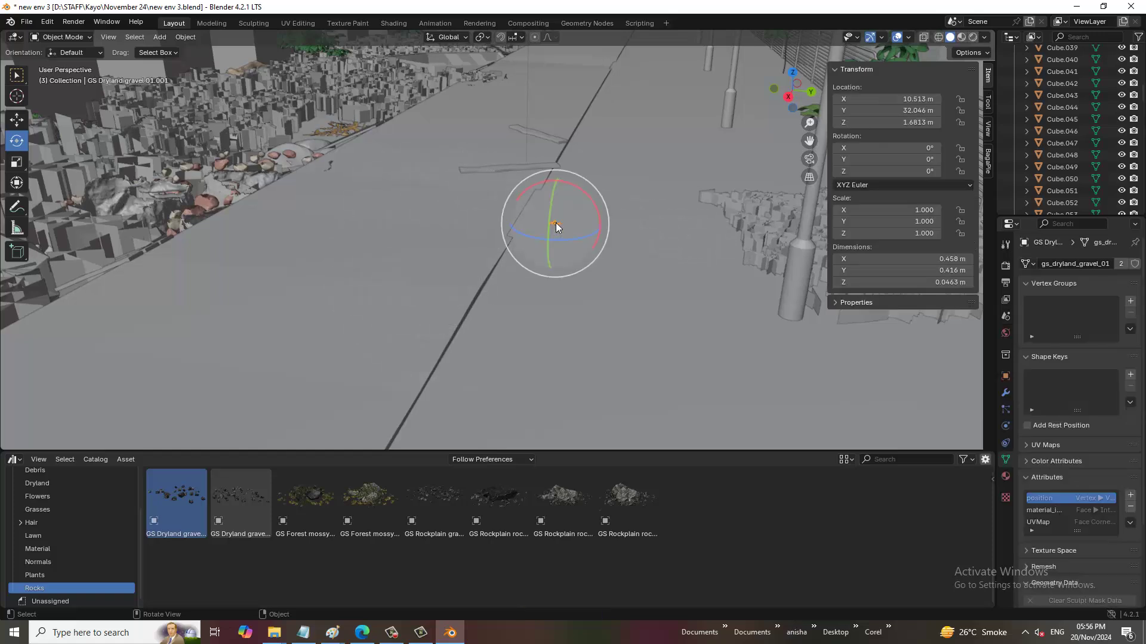
key(s)
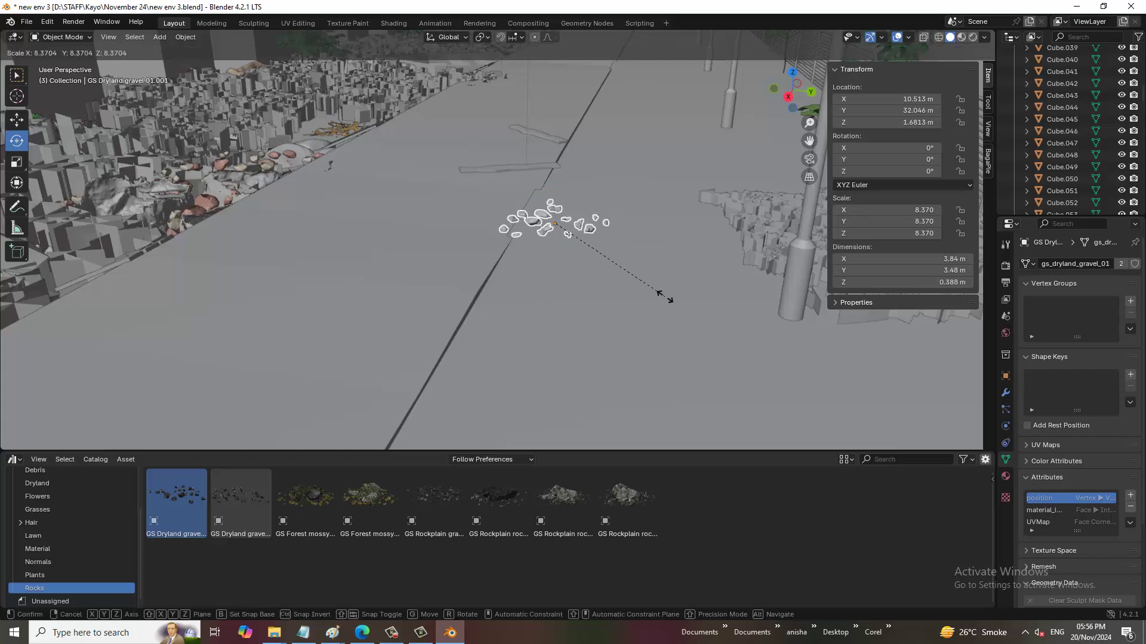
click(787, 341)
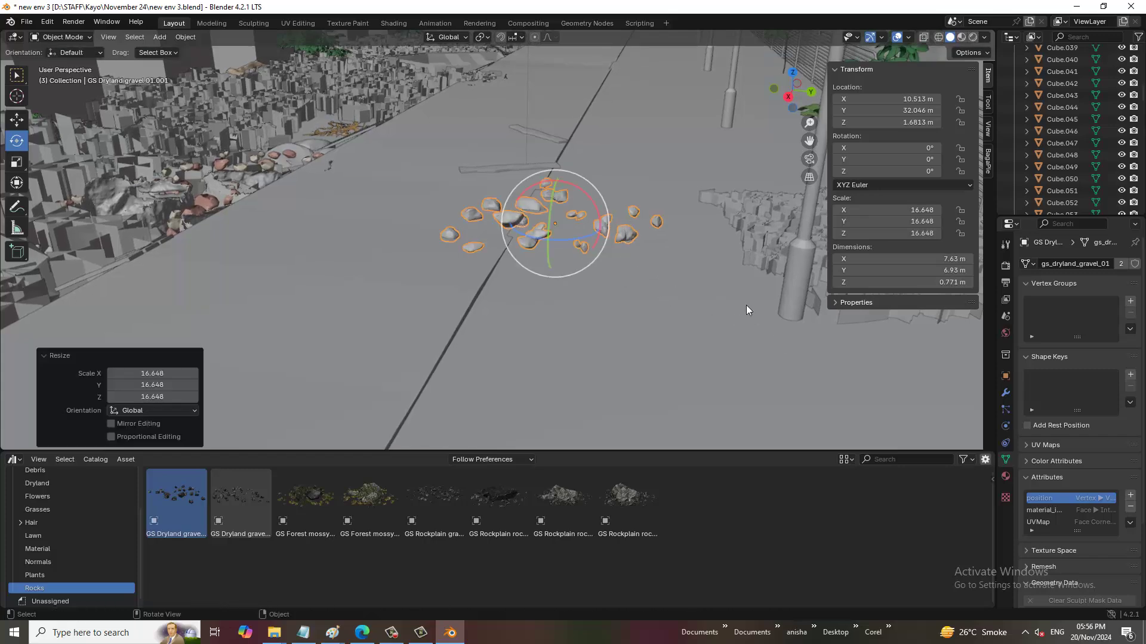
scroll(687, 263, down, 3)
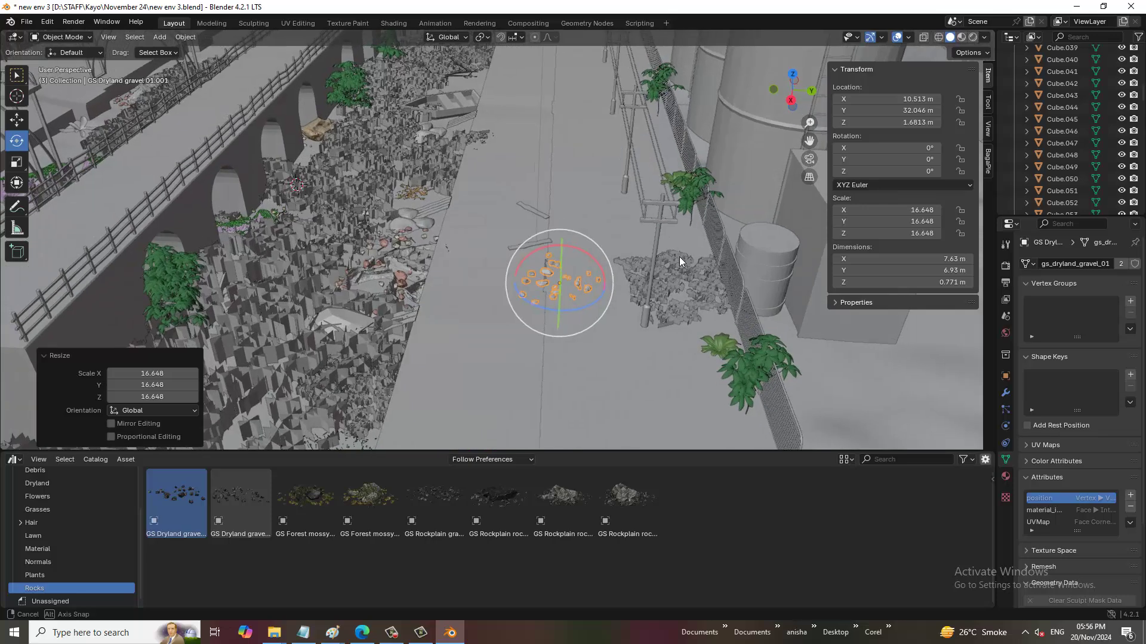
shift+middle_drag(679, 257, 593, 268)
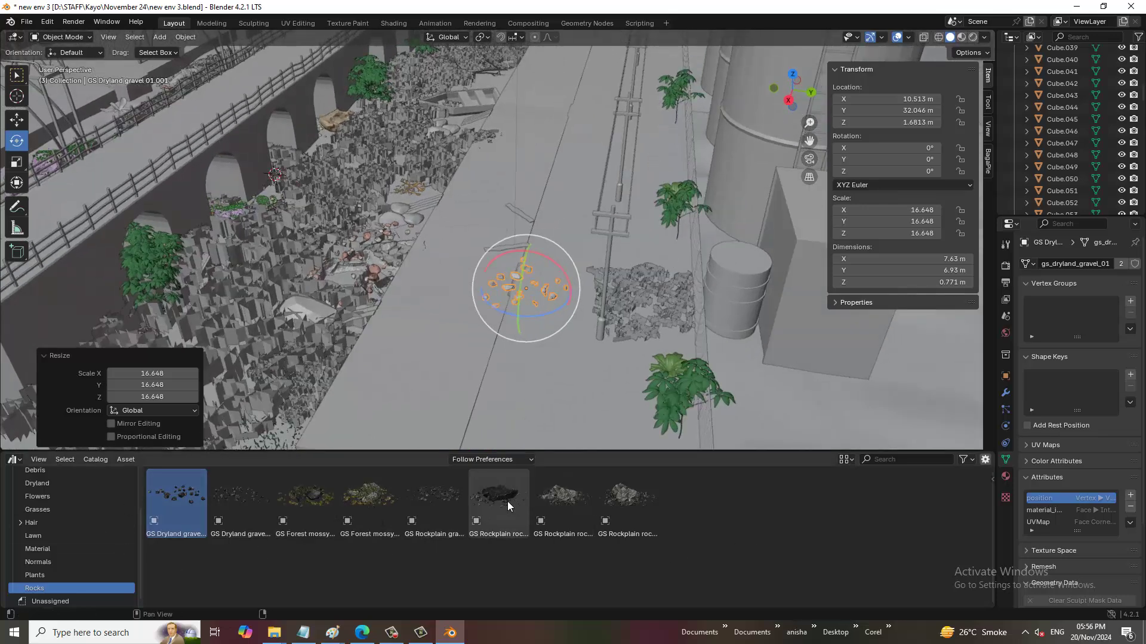
Browse the Plants, Normals, Rocks and Dryland asset catalogs to reach Debris.
scroll(52, 578, down, 1)
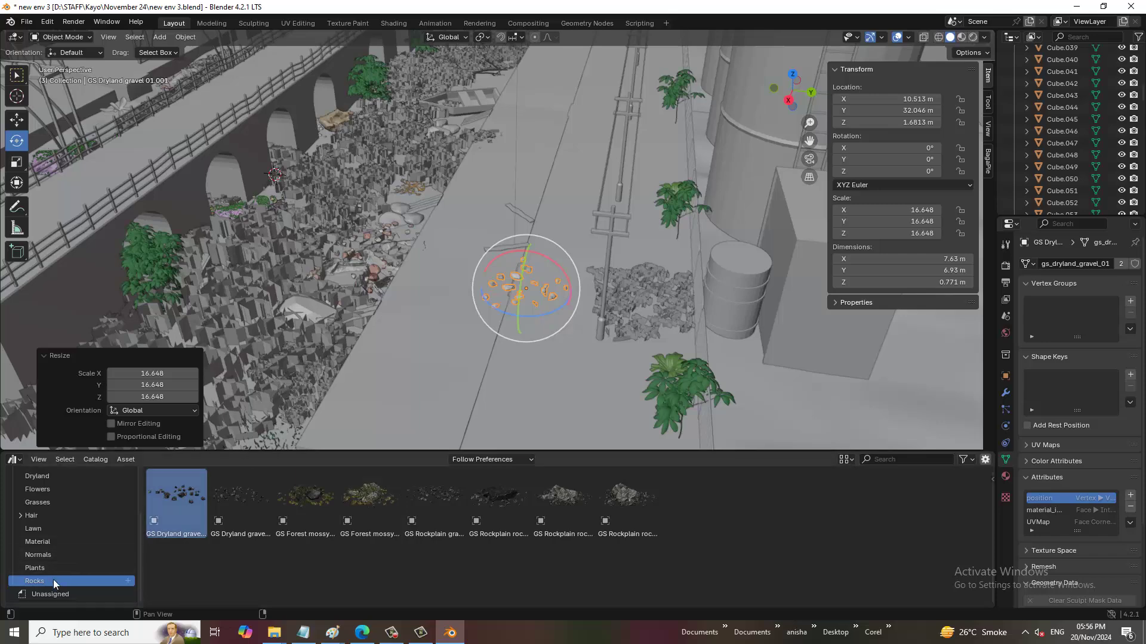
click(36, 568)
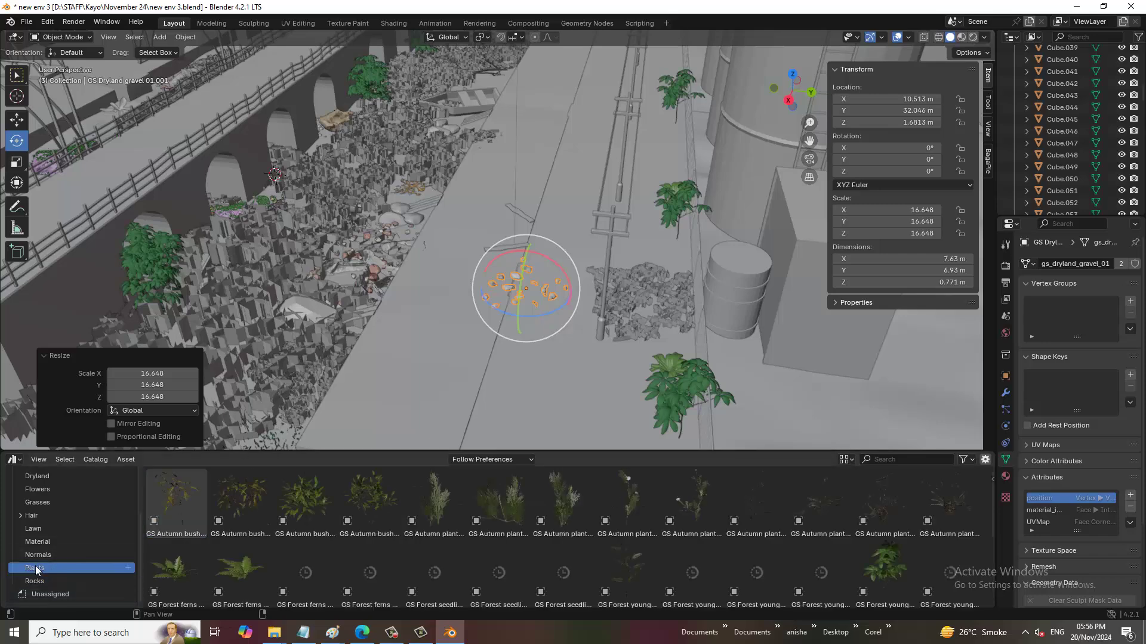
click(42, 557)
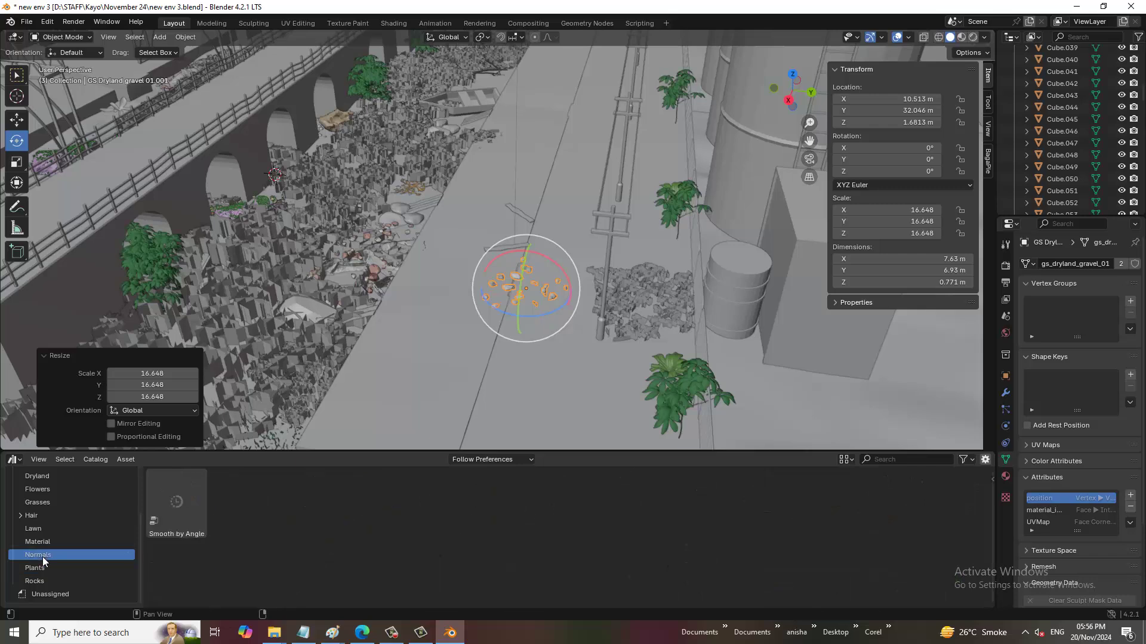
click(43, 579)
click(42, 568)
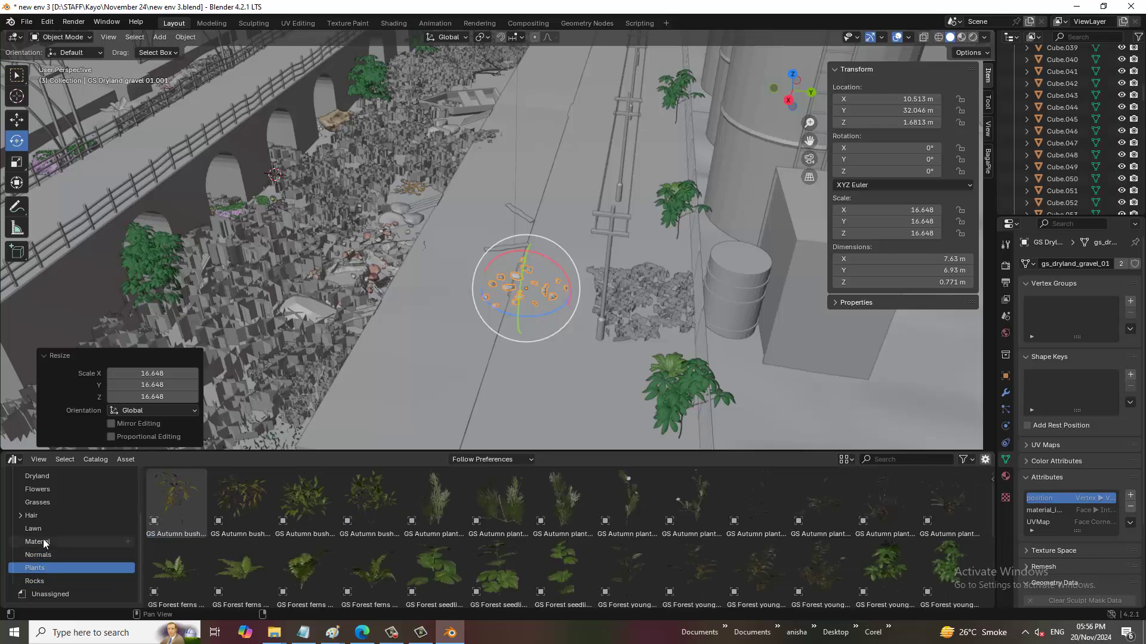
click(44, 489)
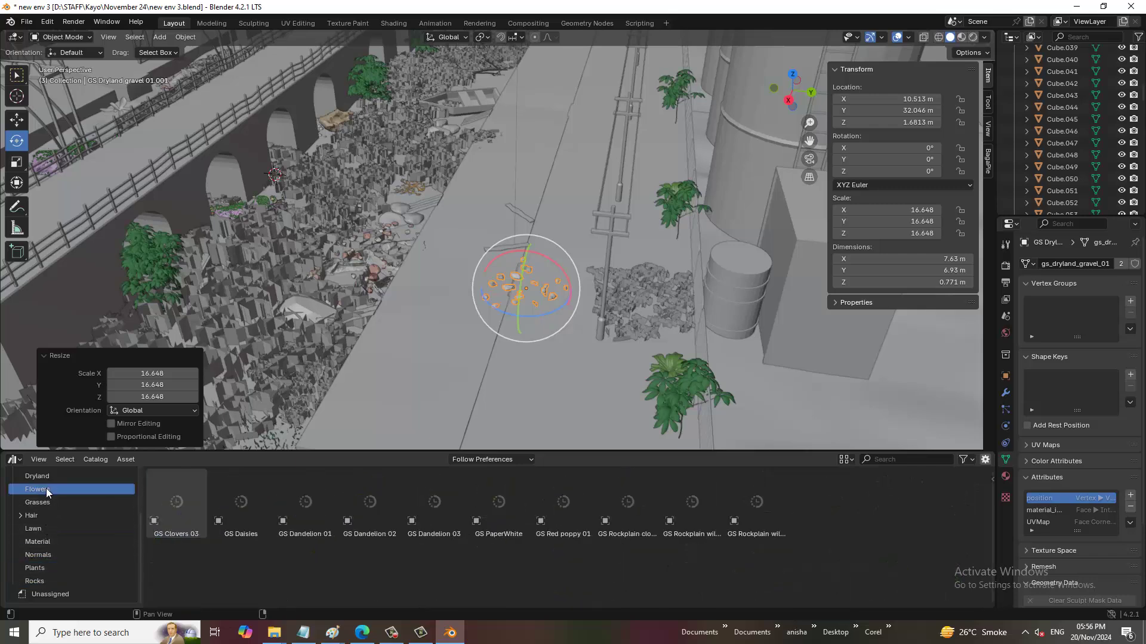
click(43, 476)
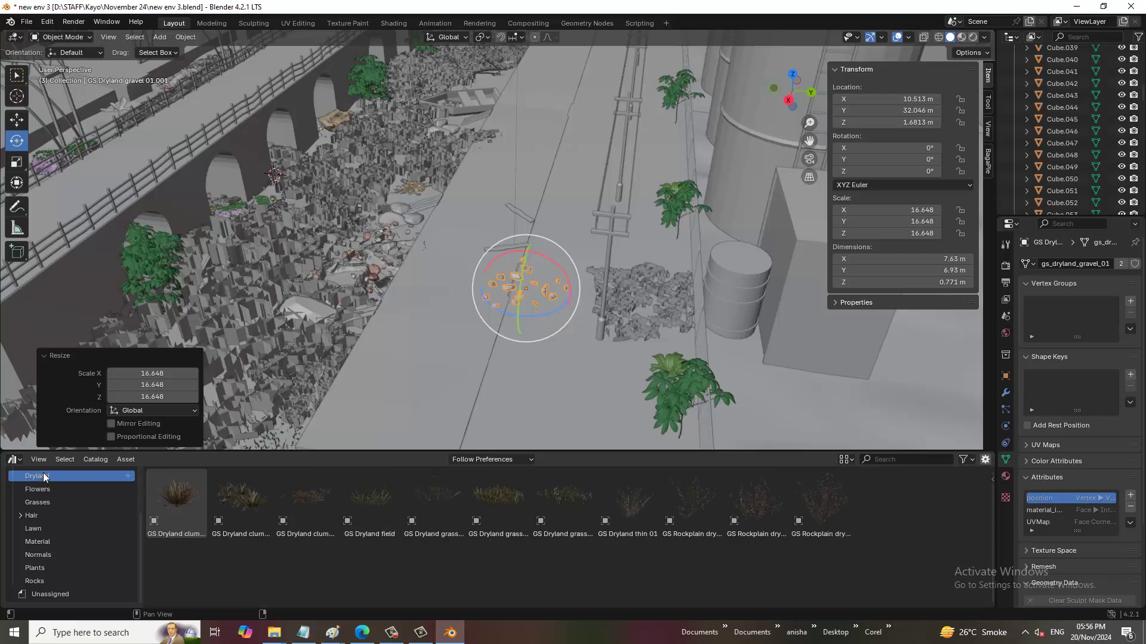
scroll(44, 478, up, 2)
scroll(47, 495, up, 3)
click(50, 524)
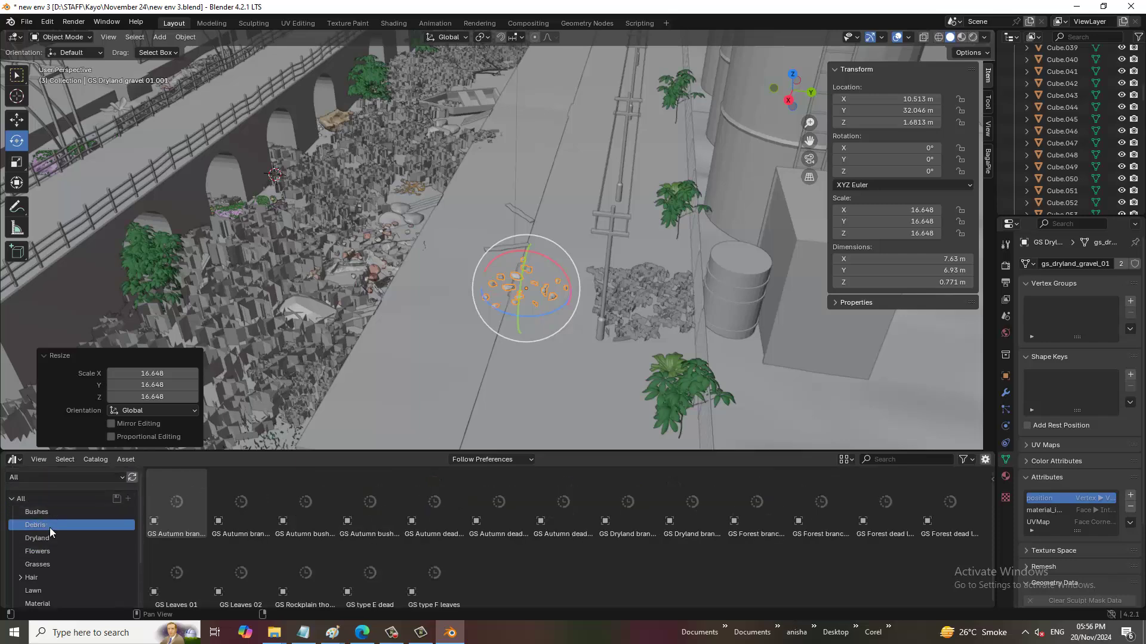
Place GS Autumn branches 01 on the street at scale 15.359, then drop GS Dryland branches 02.
click(191, 503)
drag(245, 503, 561, 189)
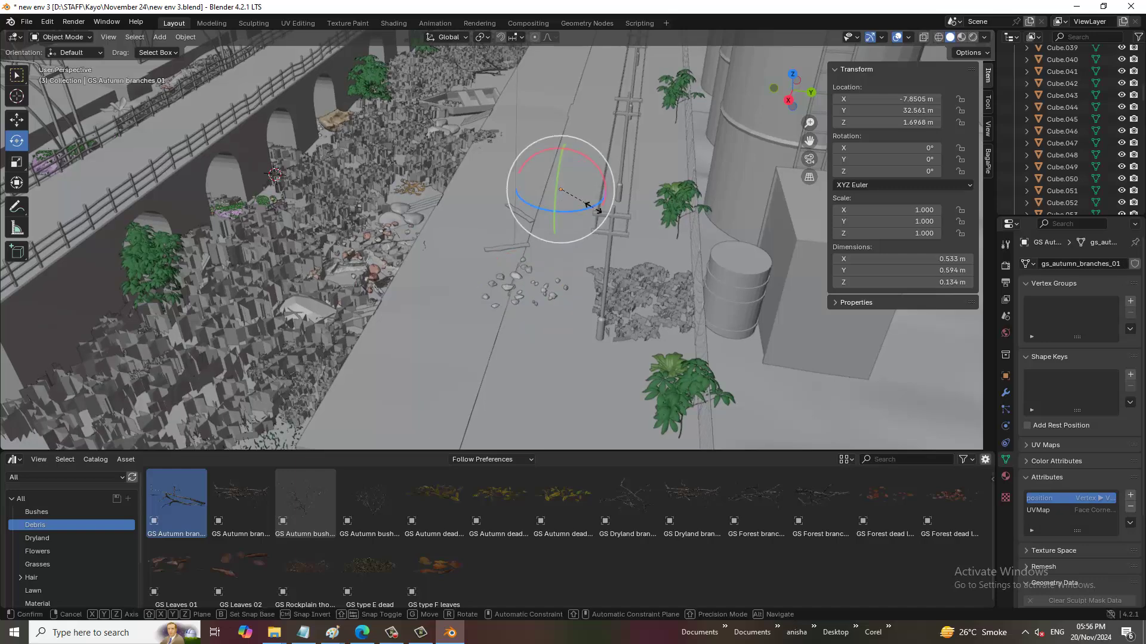
key(s)
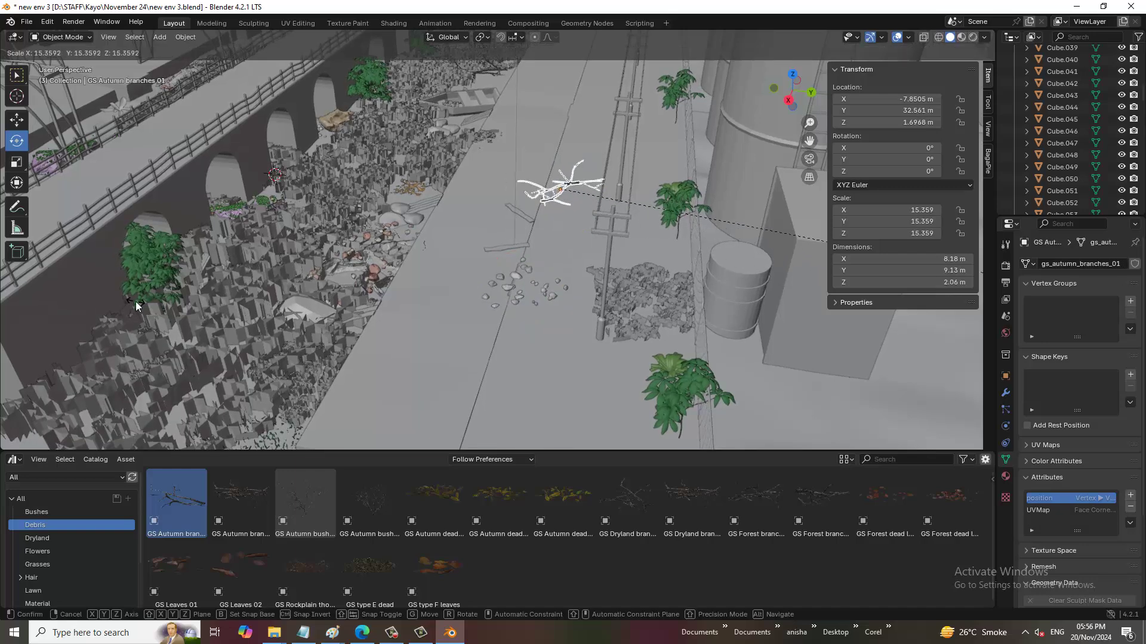
click(3, 233)
mouse_move(684, 271)
middle_down()
mouse_move(584, 333)
mouse_move(649, 242)
middle_up()
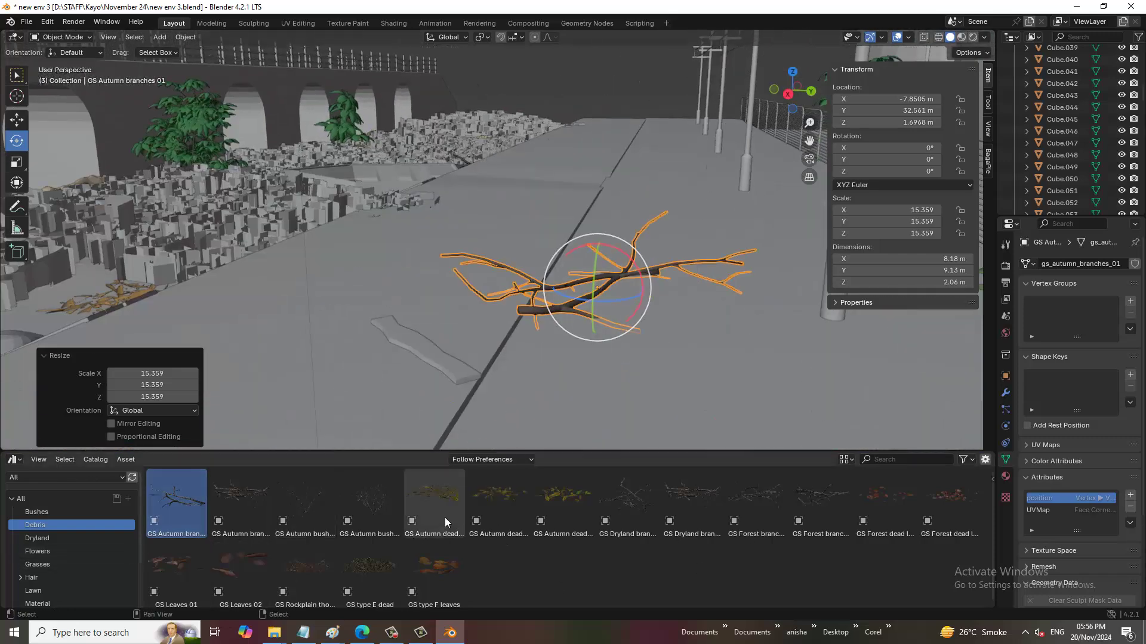
drag(693, 504, 660, 166)
key(s)
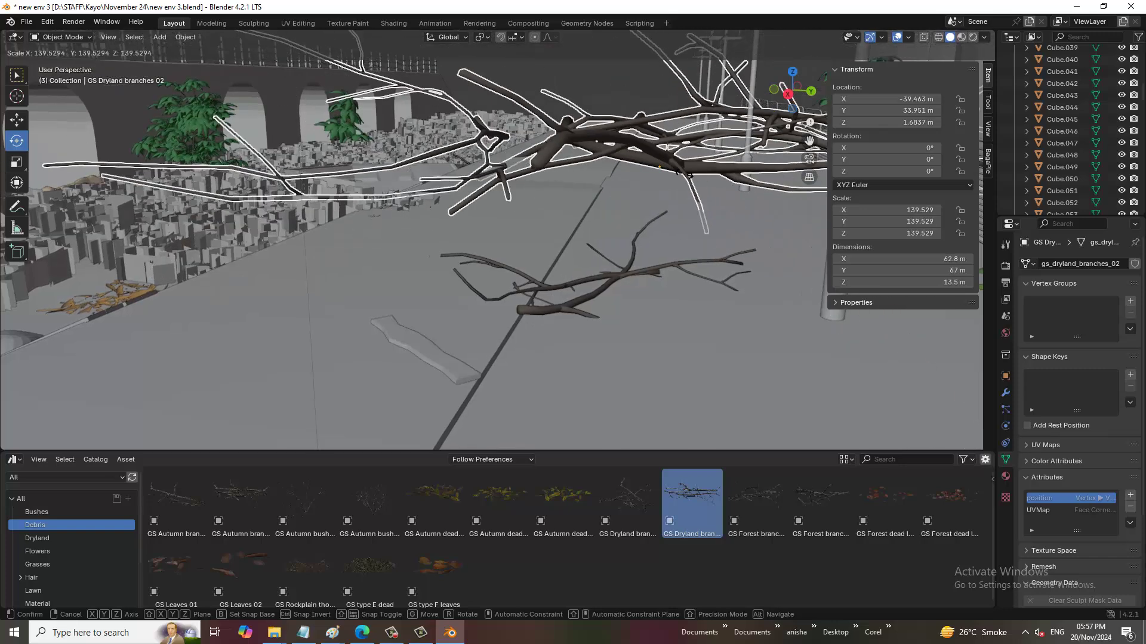
Scale GS Dryland branches 02 to 25.549 and rotate it -107° around Z.
click(665, 169)
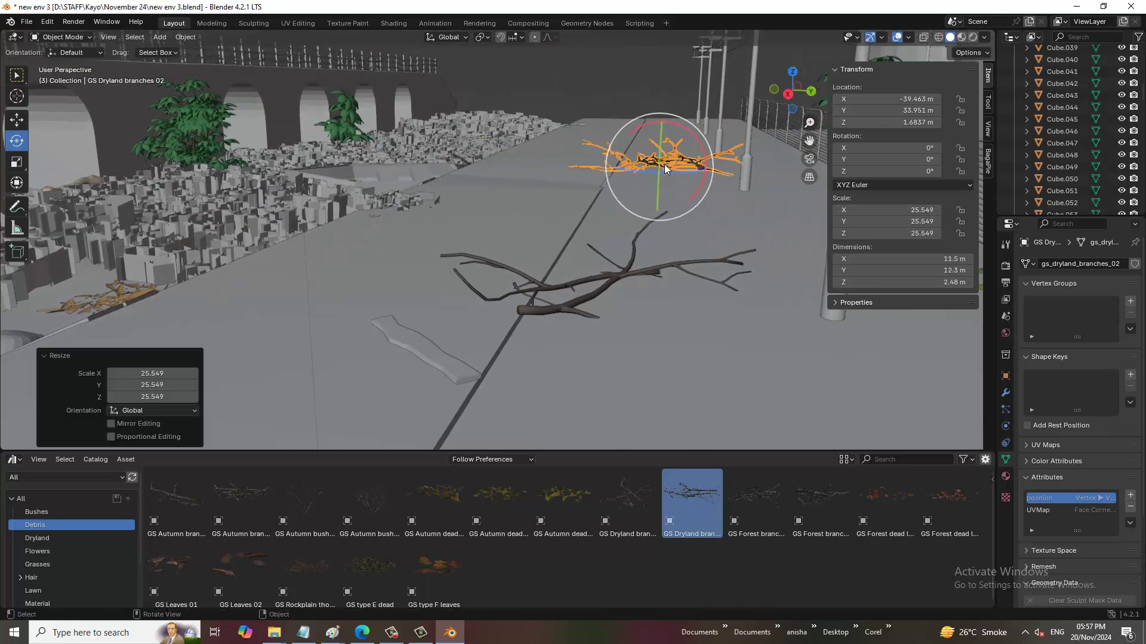
mouse_move(666, 168)
middle_down()
mouse_move(686, 182)
mouse_move(677, 226)
mouse_move(623, 316)
middle_up()
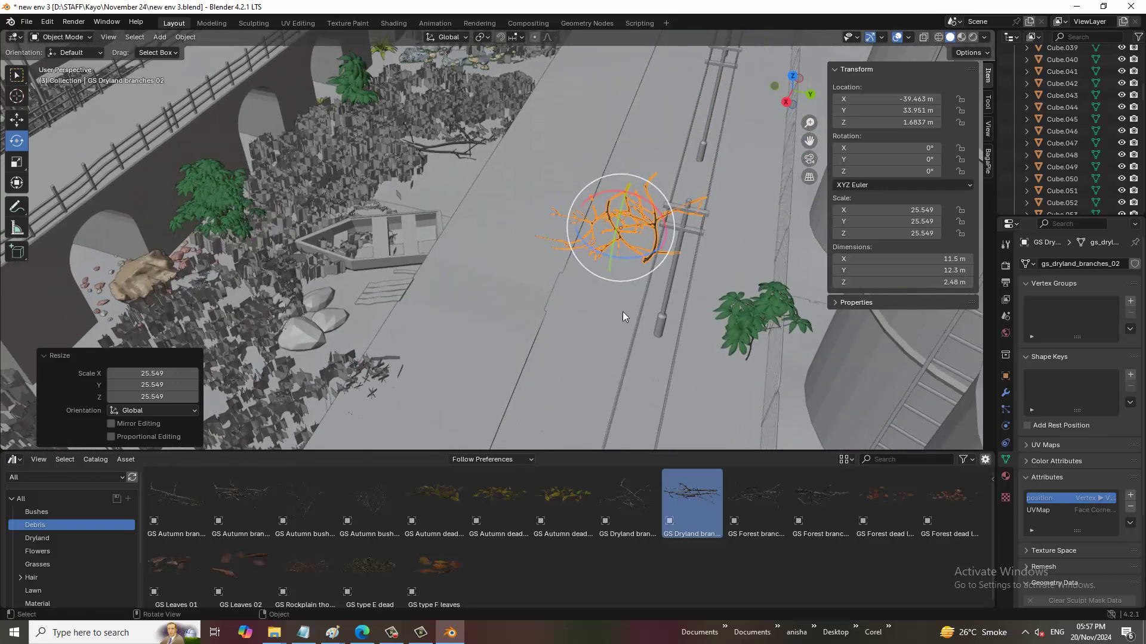
mouse_move(666, 266)
middle_down()
mouse_move(697, 238)
mouse_move(664, 257)
middle_up()
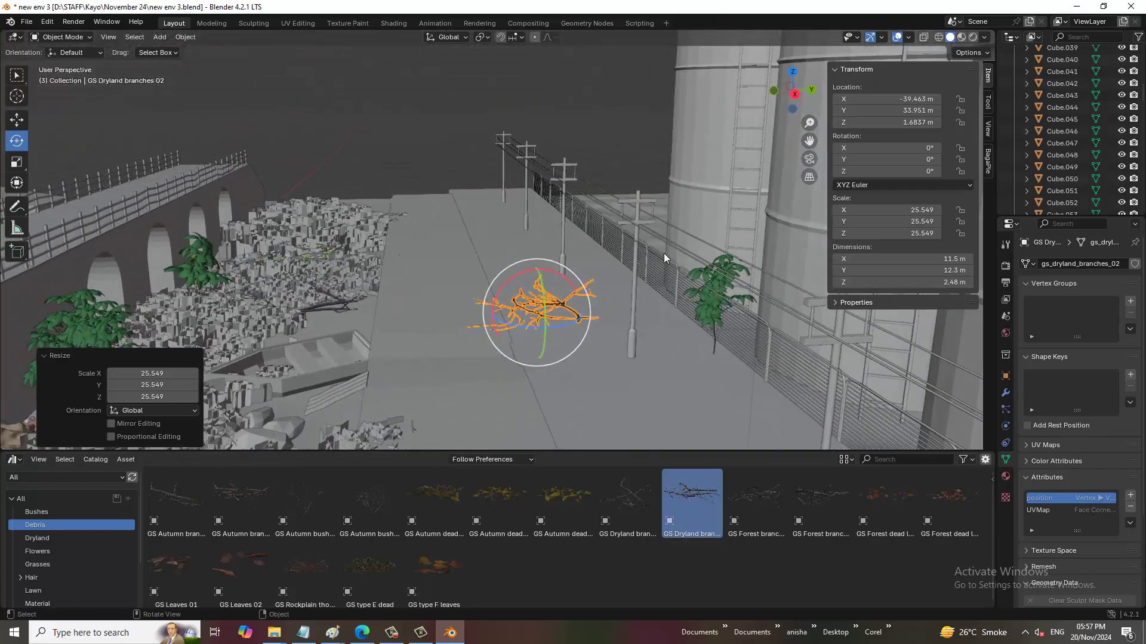
key(r)
key(z)
click(591, 295)
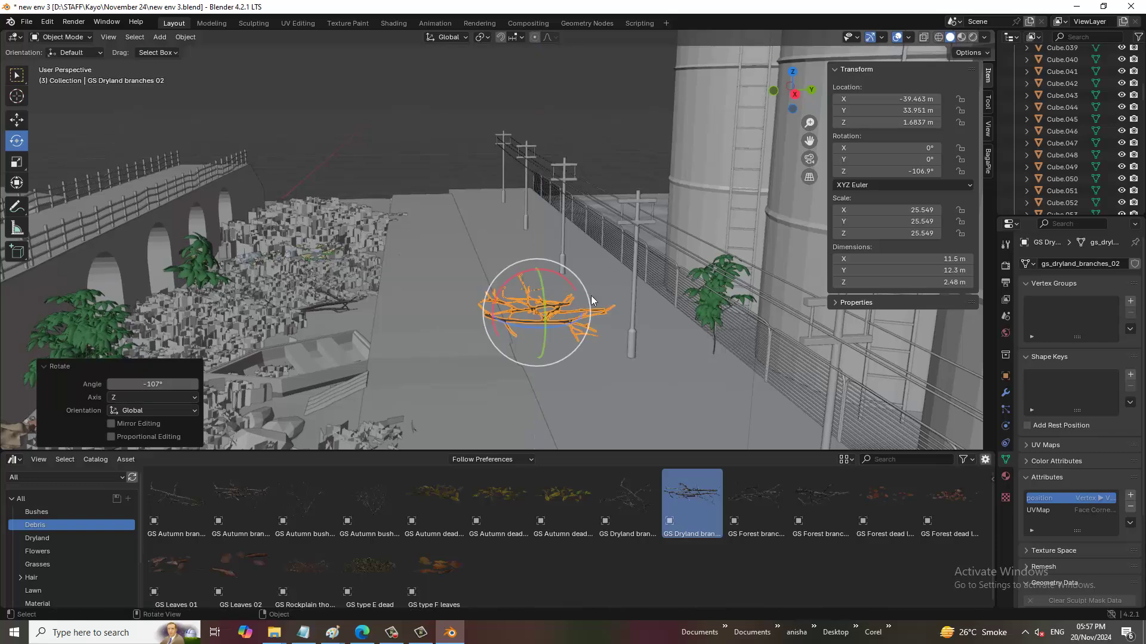
mouse_move(590, 296)
middle_down()
mouse_move(557, 285)
mouse_move(571, 264)
mouse_move(604, 289)
mouse_move(601, 277)
mouse_move(514, 309)
mouse_move(596, 273)
mouse_move(653, 285)
middle_up()
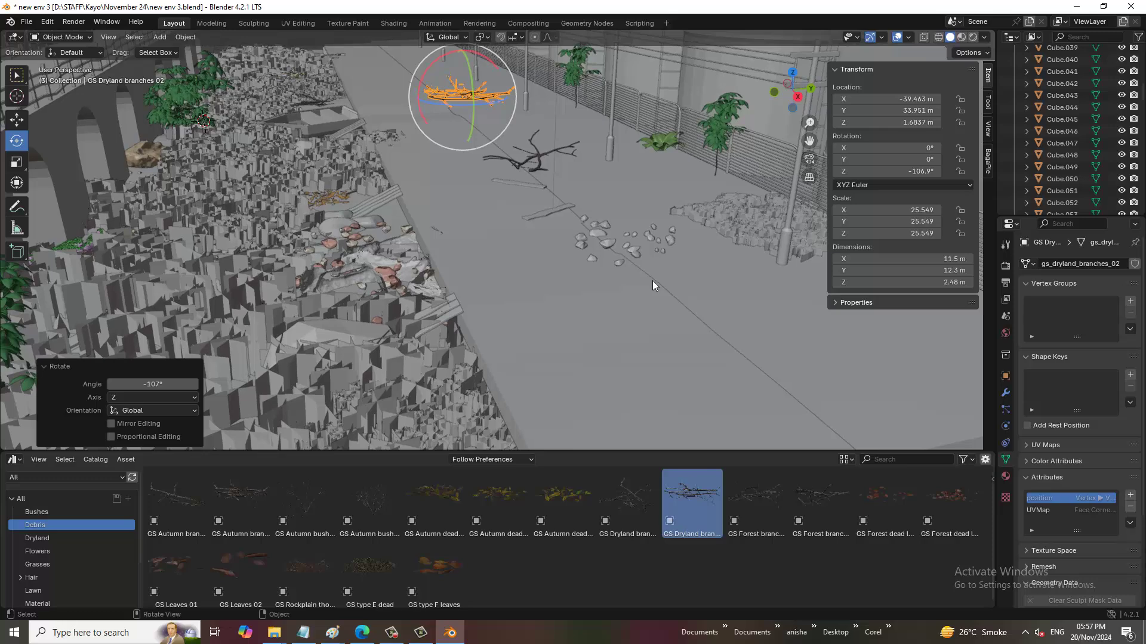
Orbit around the street to inspect the branches, then shrink the Asset Browser.
scroll(598, 234, down, 2)
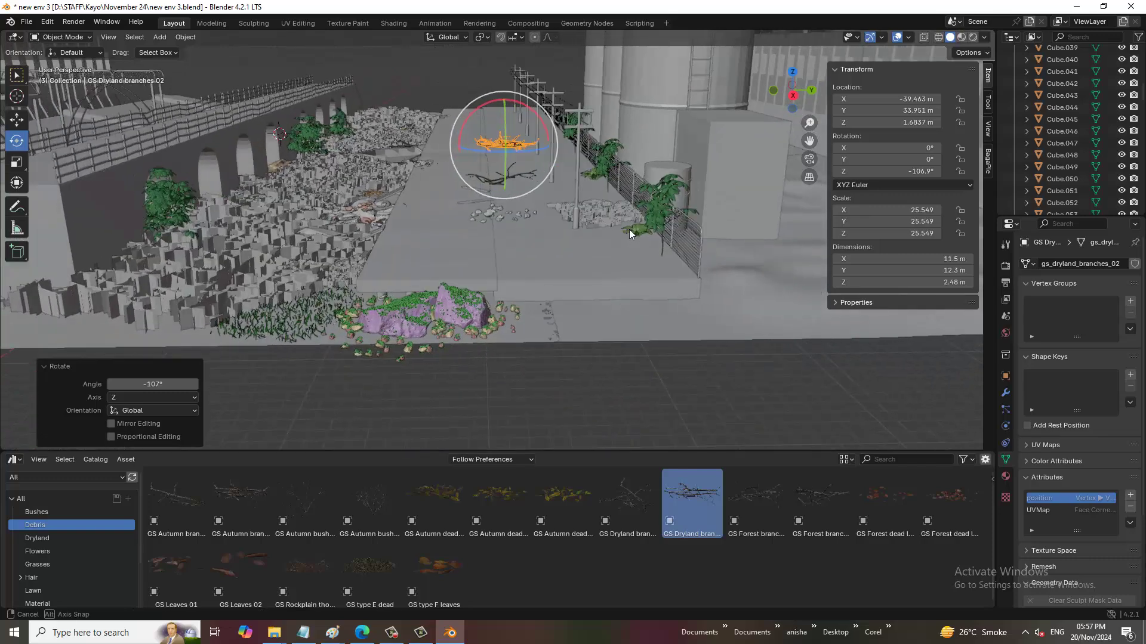
middle_drag(650, 241, 595, 211)
scroll(595, 211, up, 3)
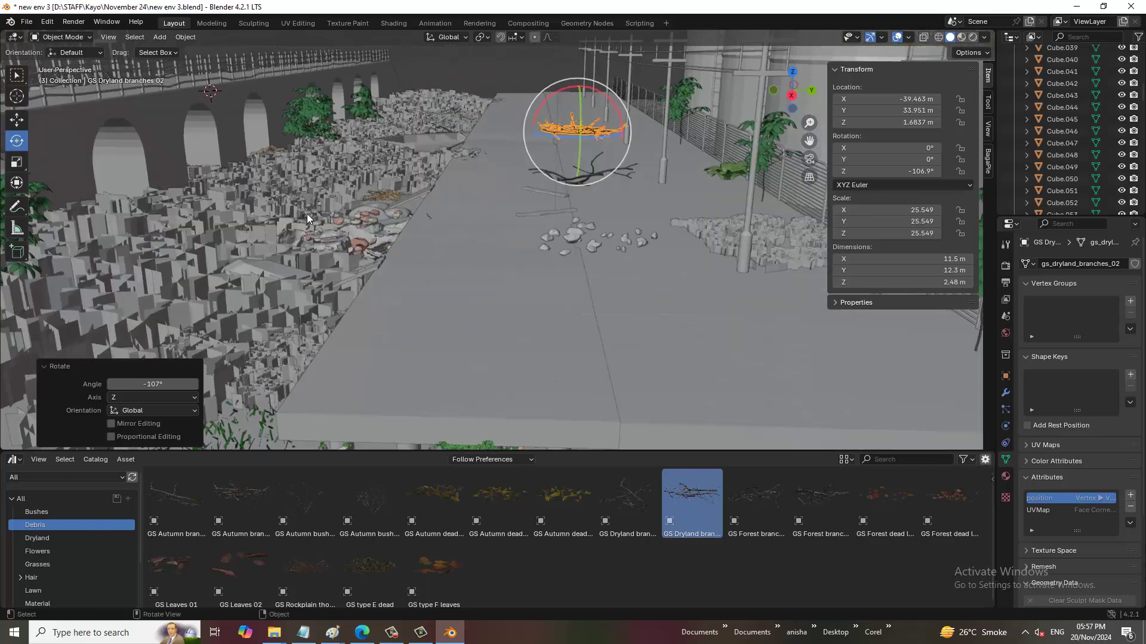
middle_drag(300, 238, 231, 202)
scroll(293, 223, up, 6)
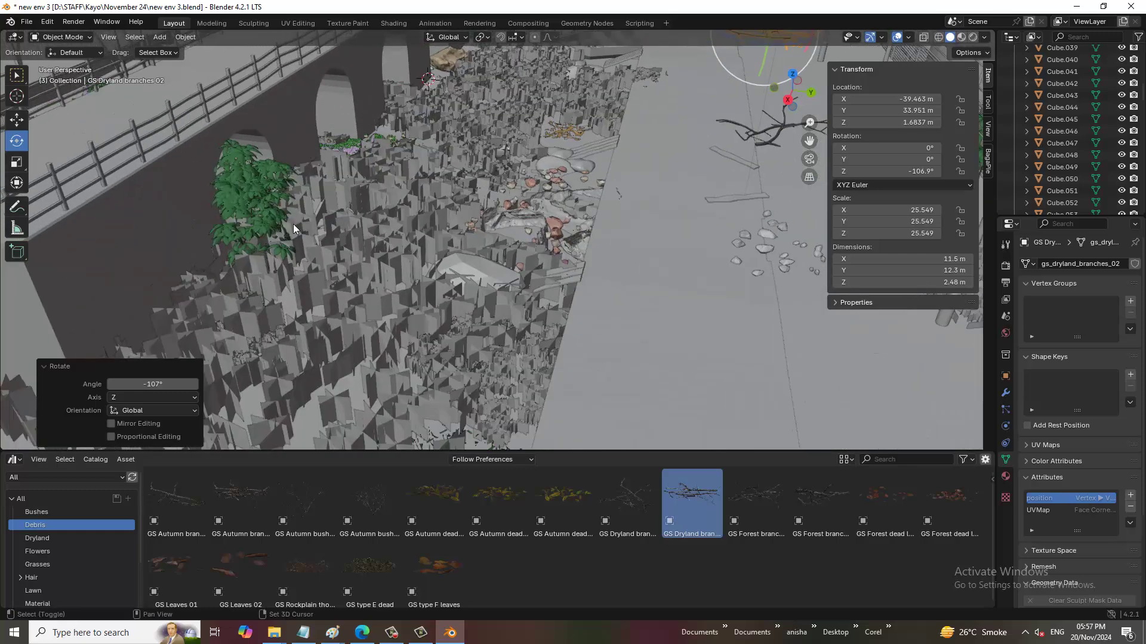
scroll(274, 230, down, 6)
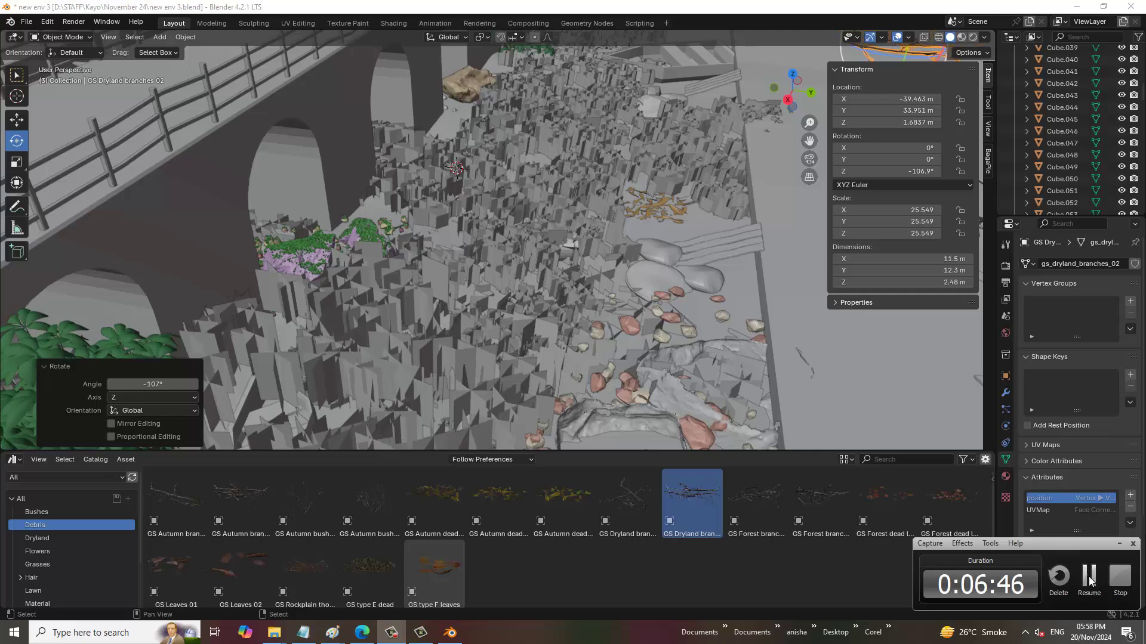
scroll(442, 388, down, 5)
mouse_move(647, 339)
middle_down()
mouse_move(607, 271)
mouse_move(643, 281)
middle_up()
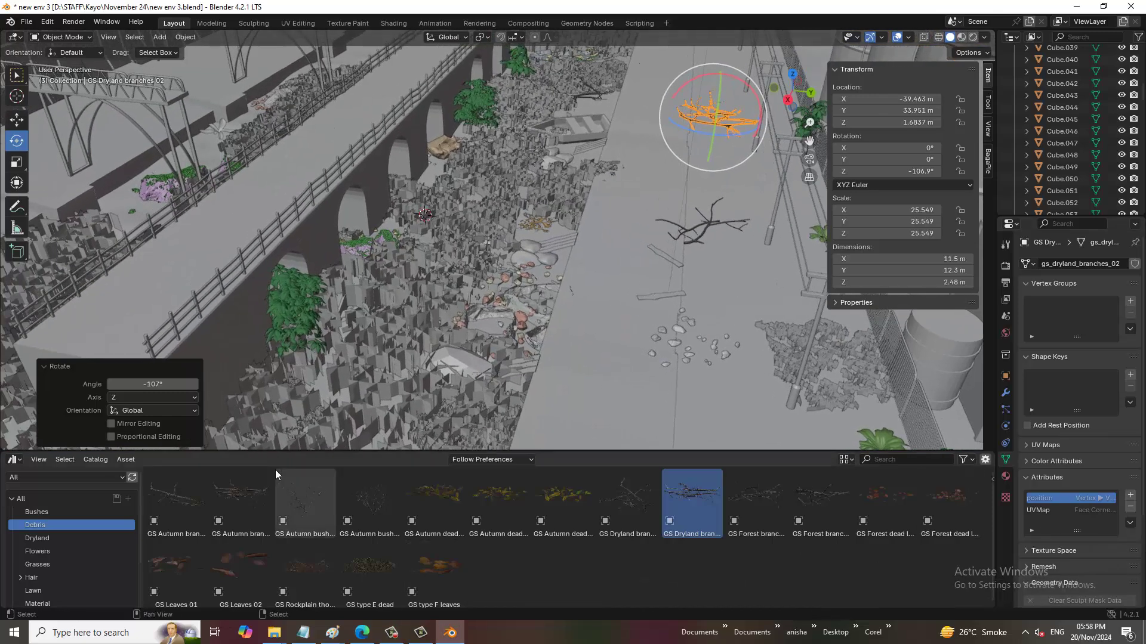
drag(351, 458, 351, 580)
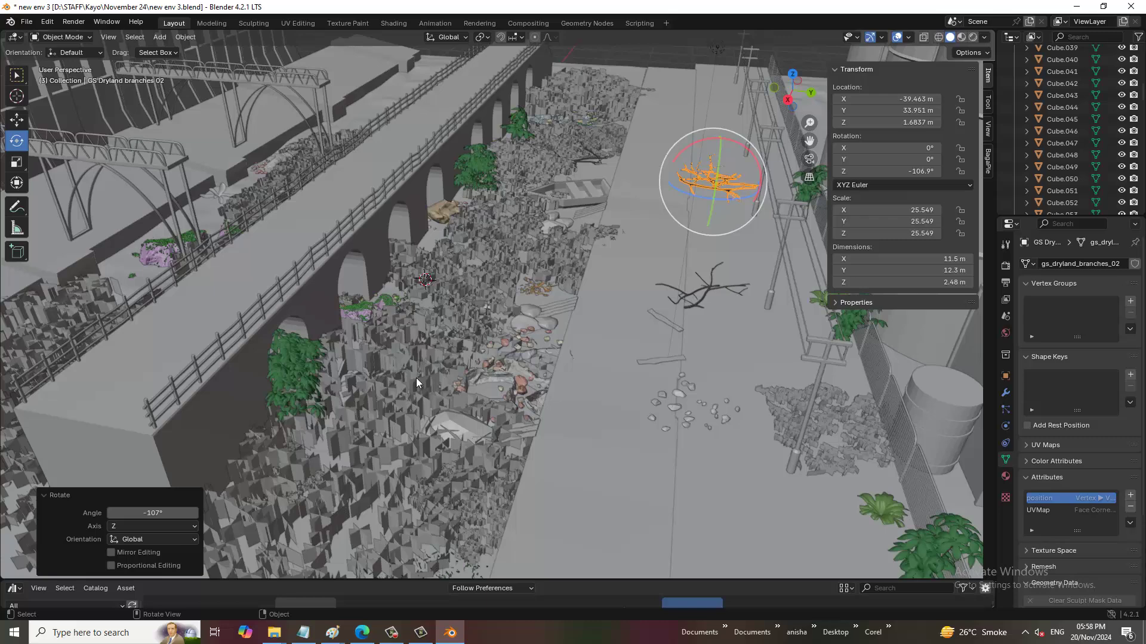
mouse_move(416, 379)
middle_down()
mouse_move(354, 467)
mouse_move(298, 441)
mouse_move(344, 477)
mouse_move(320, 481)
middle_up()
scroll(328, 454, up, 3)
scroll(343, 393, up, 3)
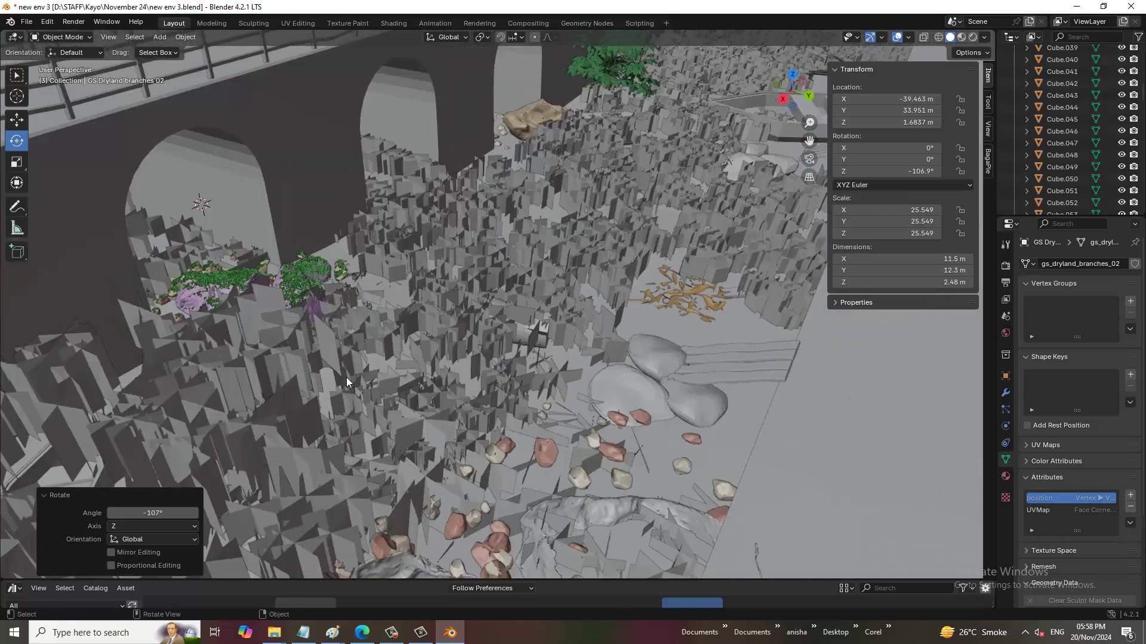
mouse_move(346, 377)
middle_down()
mouse_move(507, 294)
mouse_move(485, 317)
mouse_move(489, 274)
middle_up()
scroll(488, 274, up, 2)
scroll(453, 263, up, 1)
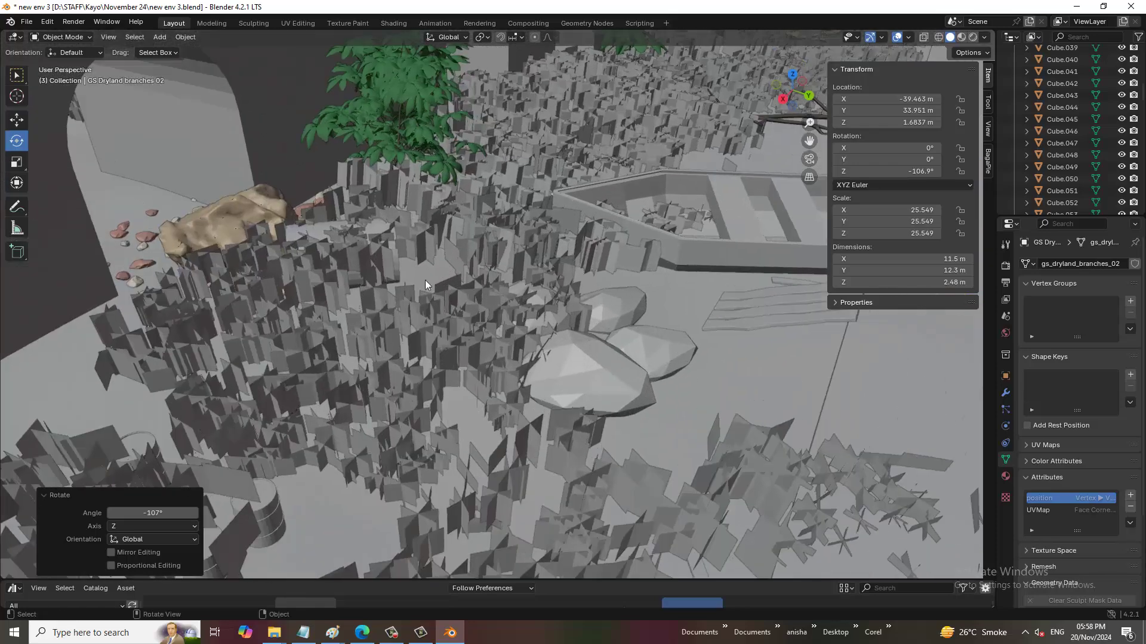
scroll(397, 304, down, 6)
scroll(346, 364, up, 1)
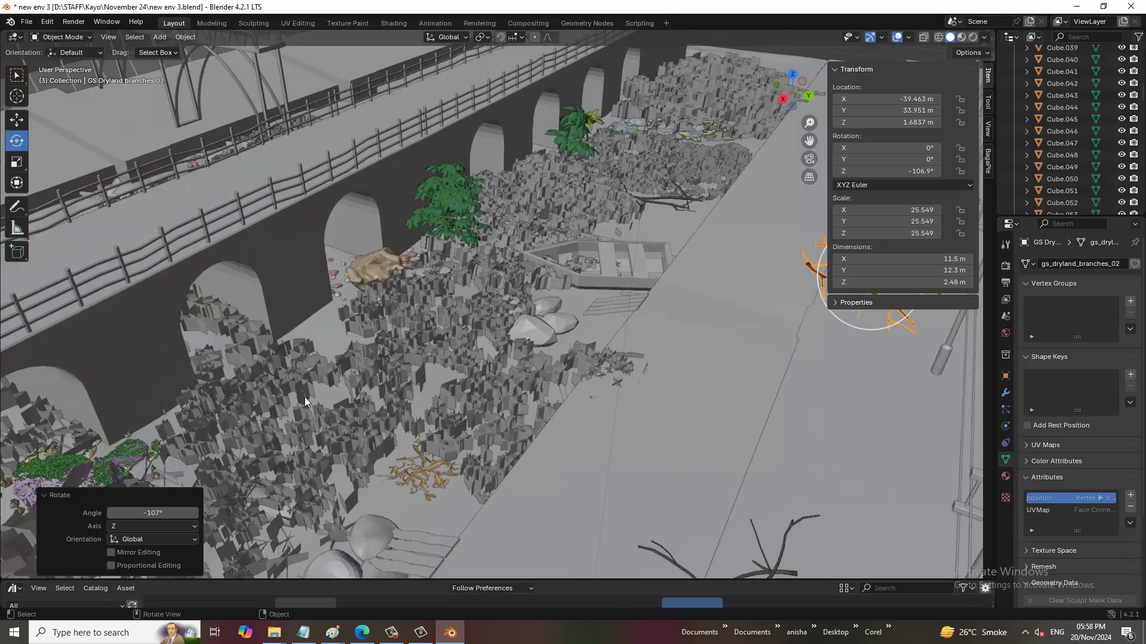
scroll(320, 383, up, 2)
scroll(286, 394, up, 2)
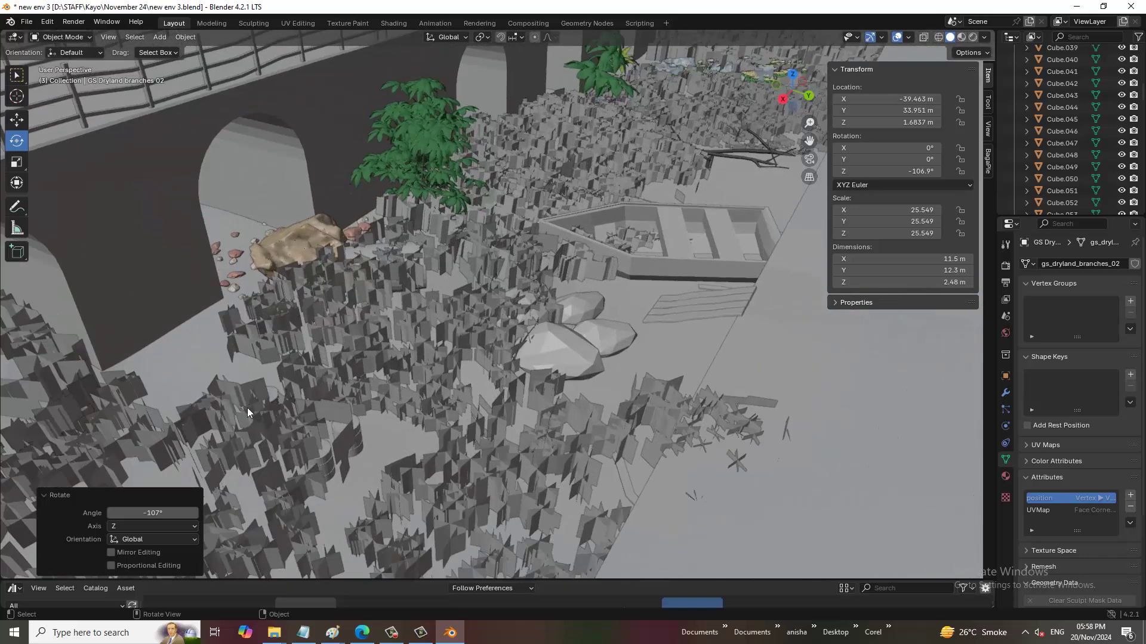
scroll(281, 394, up, 2)
scroll(352, 367, up, 1)
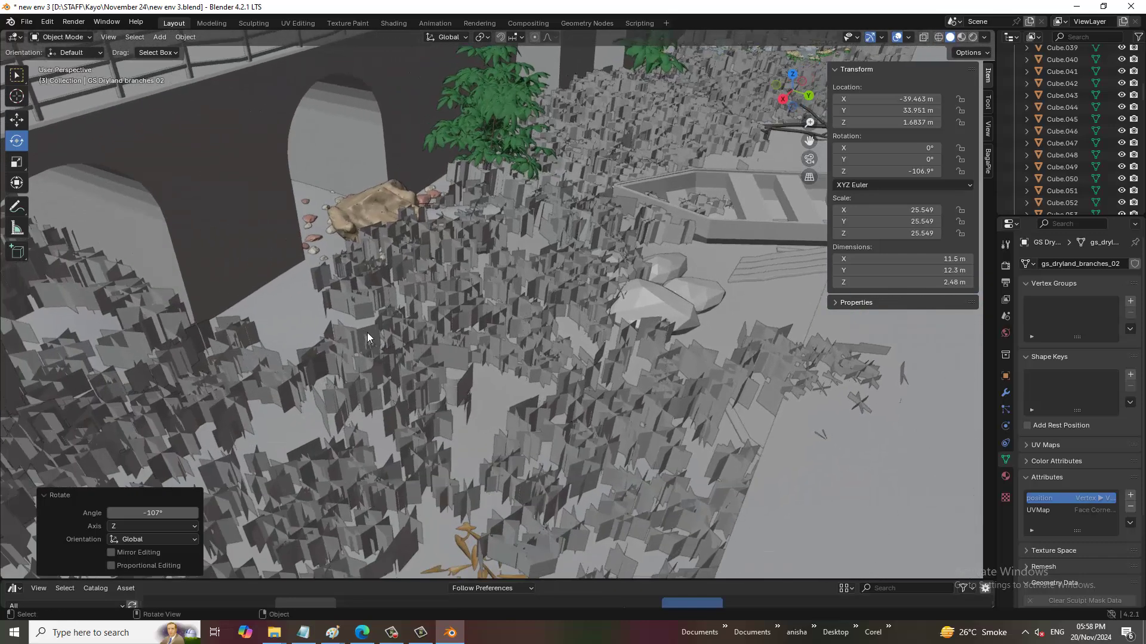
click(367, 332)
mouse_move(367, 331)
middle_down()
mouse_move(376, 393)
mouse_move(470, 341)
middle_up()
Duplicate a debris cylinder, move it 18.364 m along Y onto the ground, and raise it 1.57 m.
click(367, 369)
key(shift+d)
key(Escape)
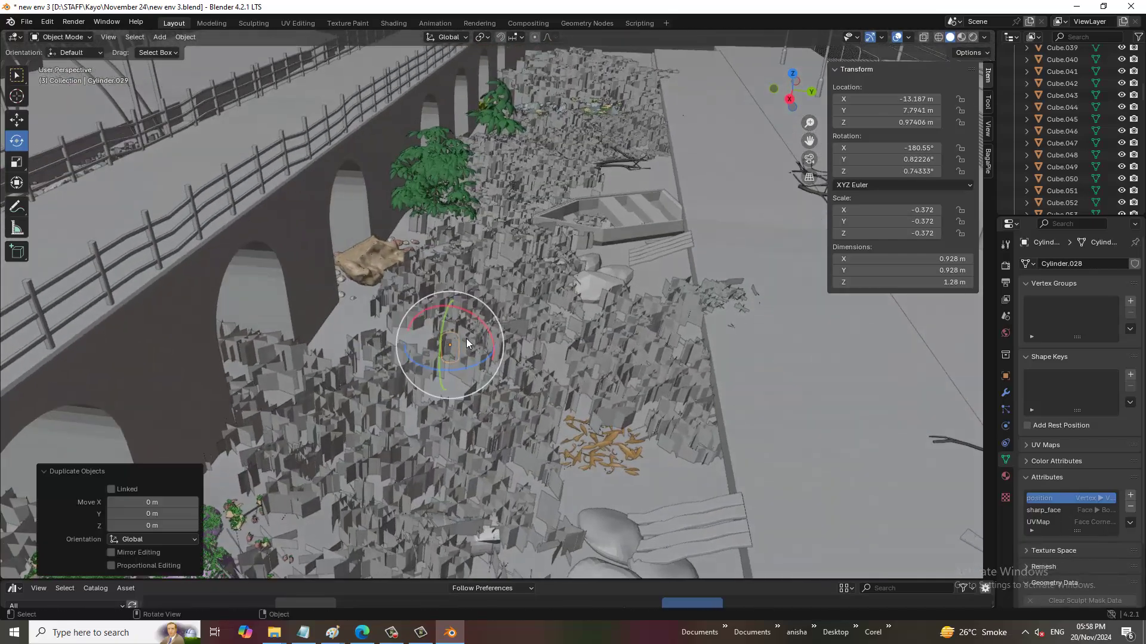
key(w)
click(17, 120)
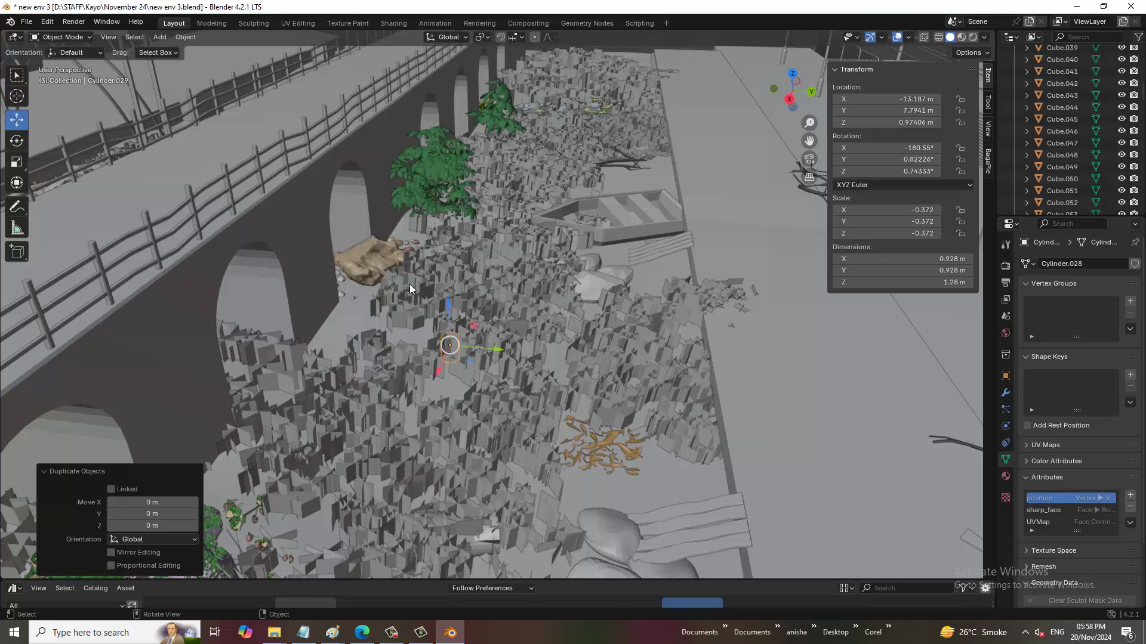
drag(491, 352, 826, 350)
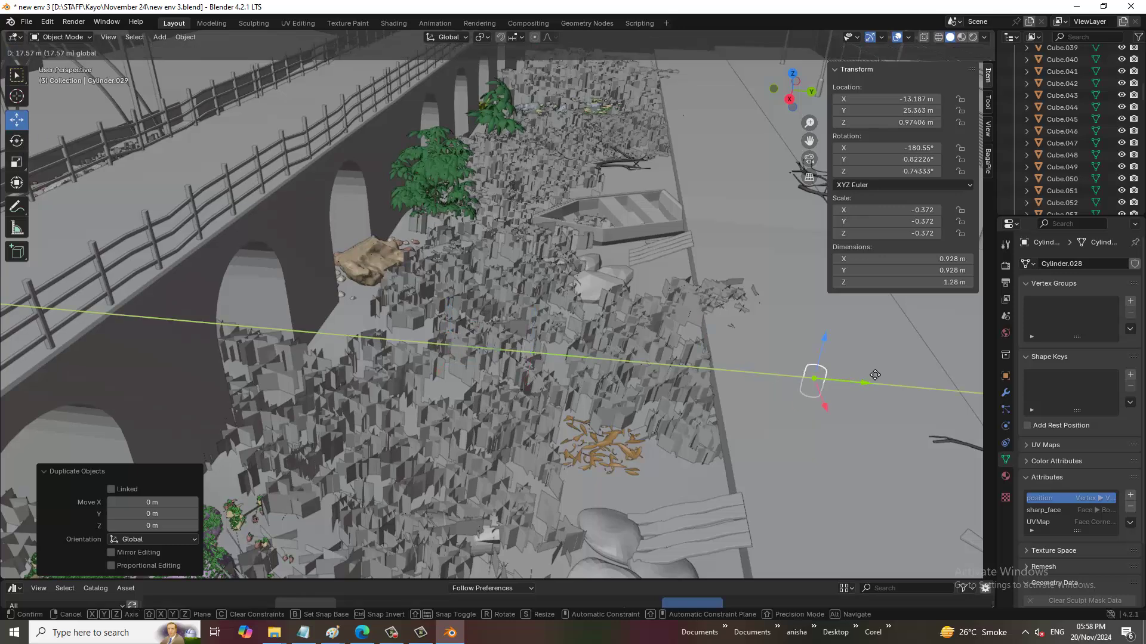
mouse_move(826, 350)
shift+middle_down()
mouse_move(718, 346)
mouse_move(690, 315)
shift+middle_up()
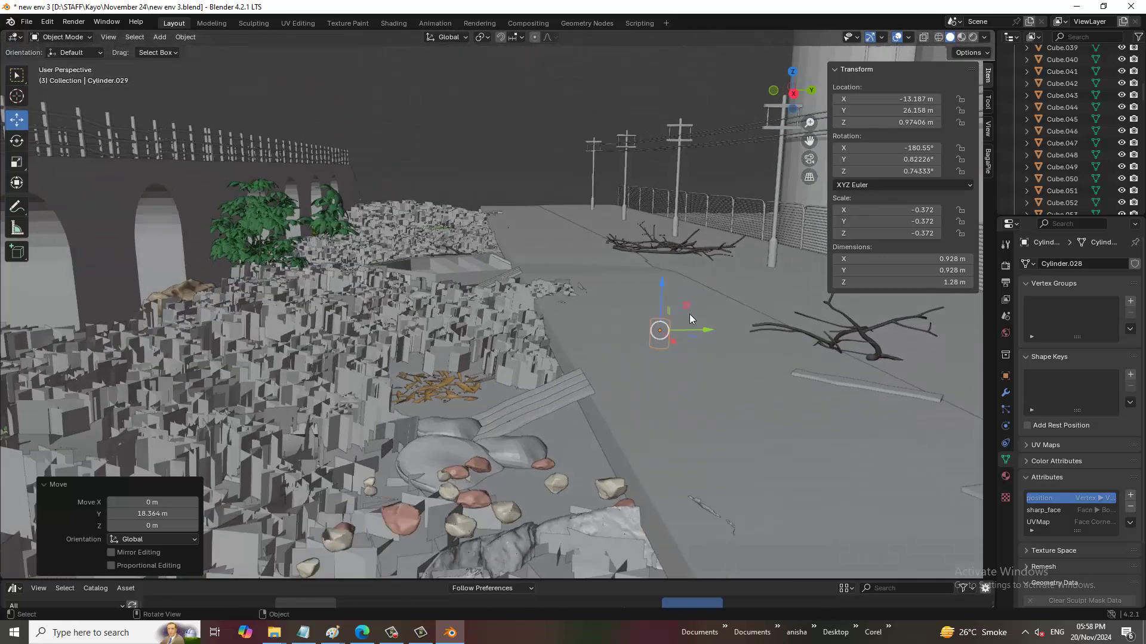
drag(661, 289, 668, 250)
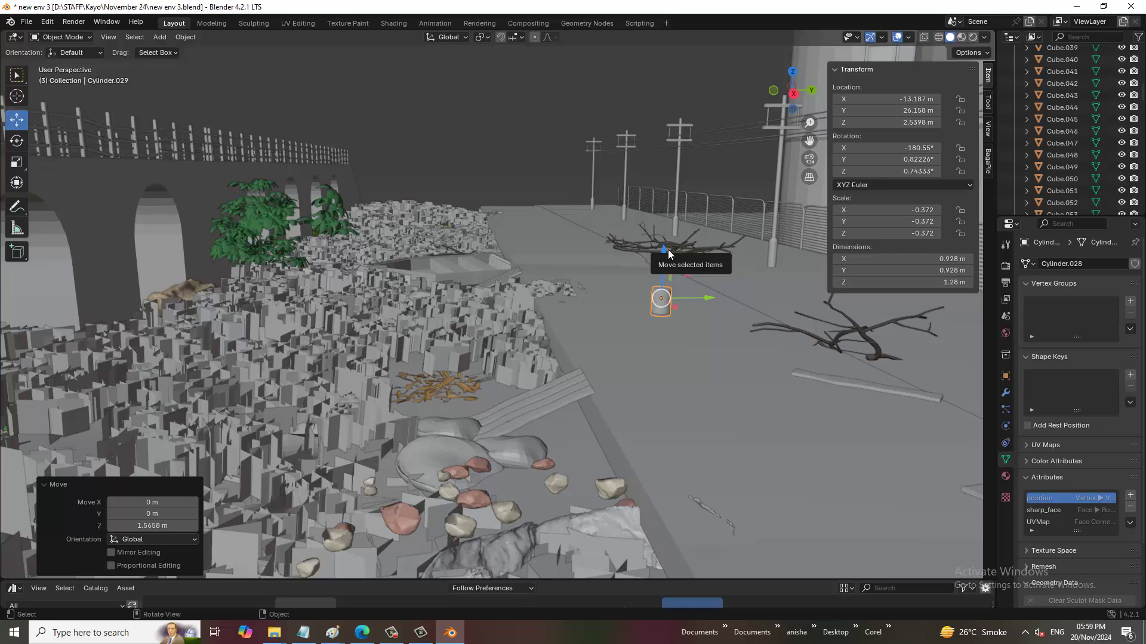
Frame the cylinder copy and scale it to 0.555.
key(KP_Decimal)
scroll(599, 324, down, 5)
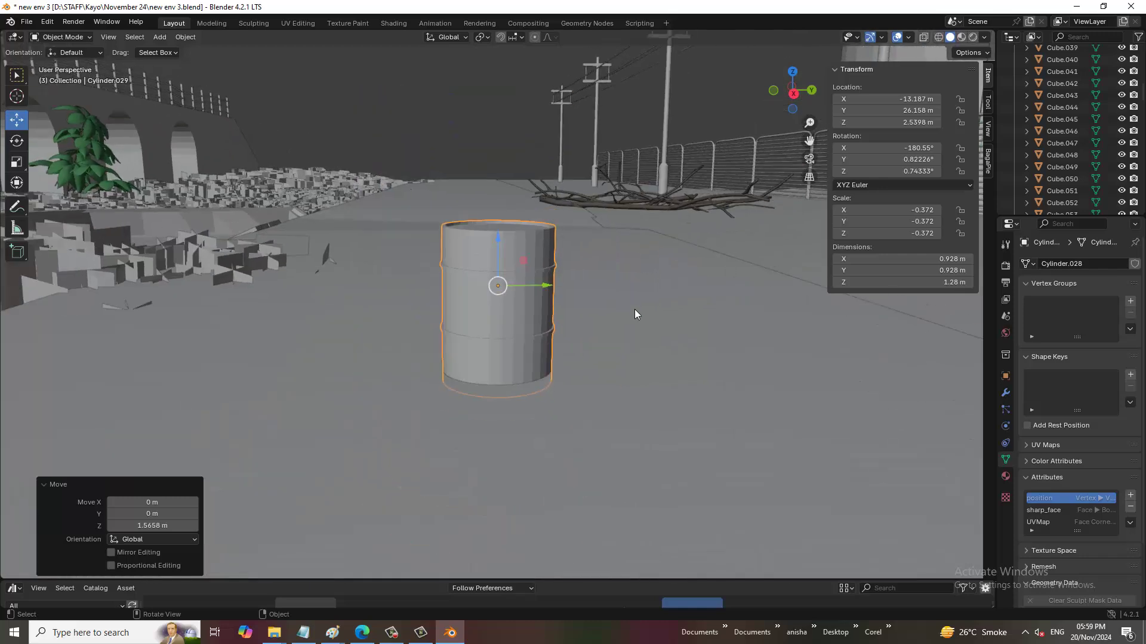
scroll(506, 307, down, 3)
scroll(510, 308, up, 2)
key(s)
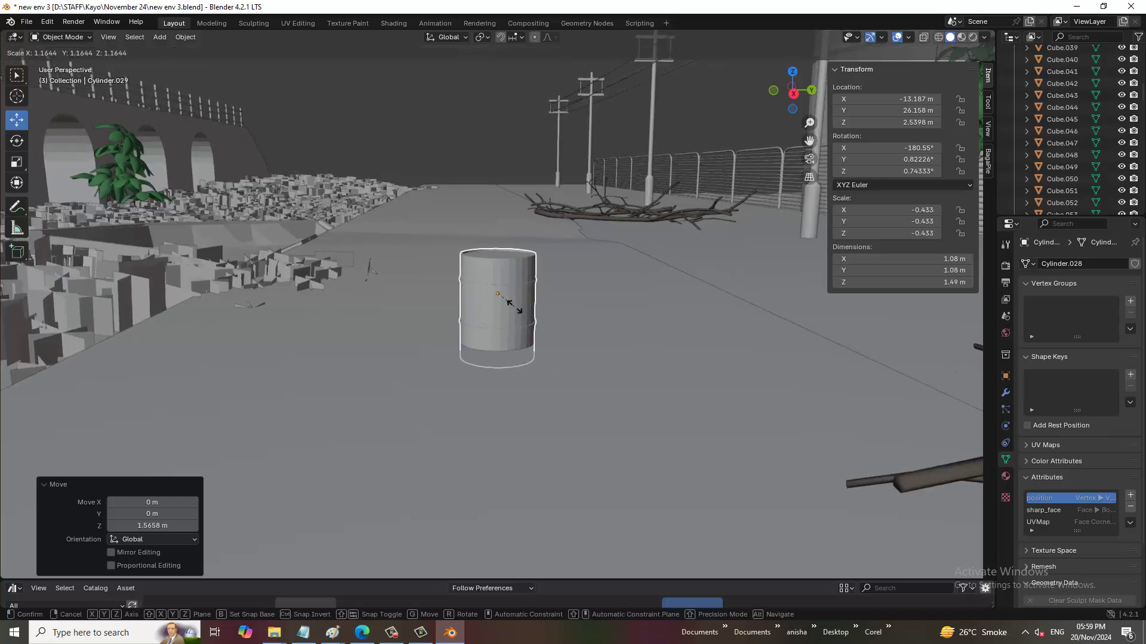
click(579, 294)
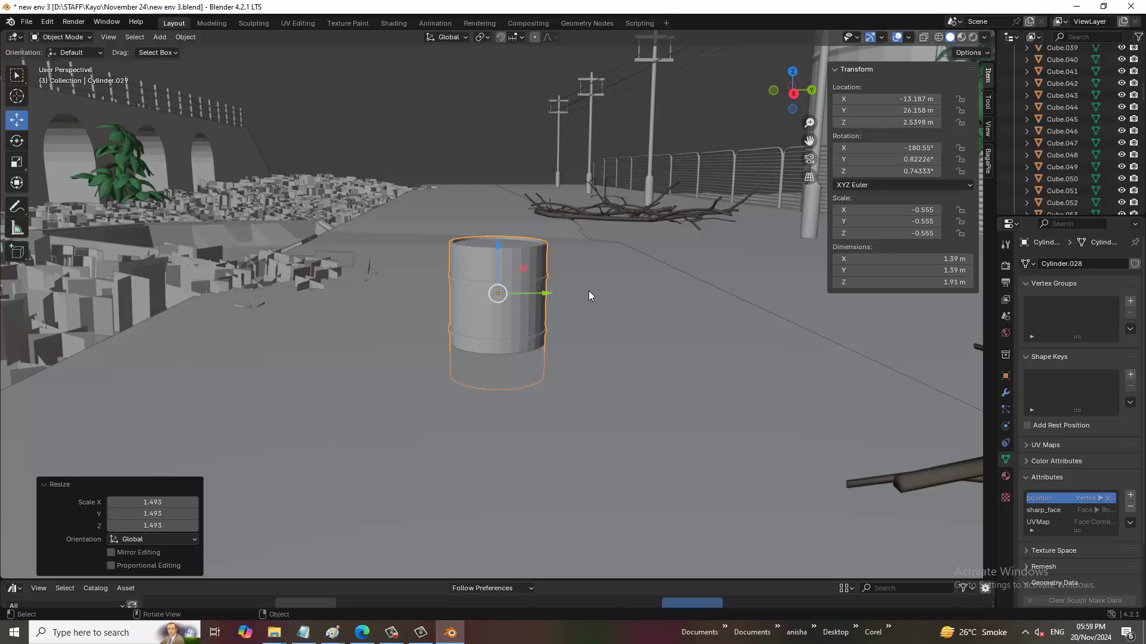
Lay the cylinder on its side with a 90° X rotation and turn it about 30° around Z.
click(16, 141)
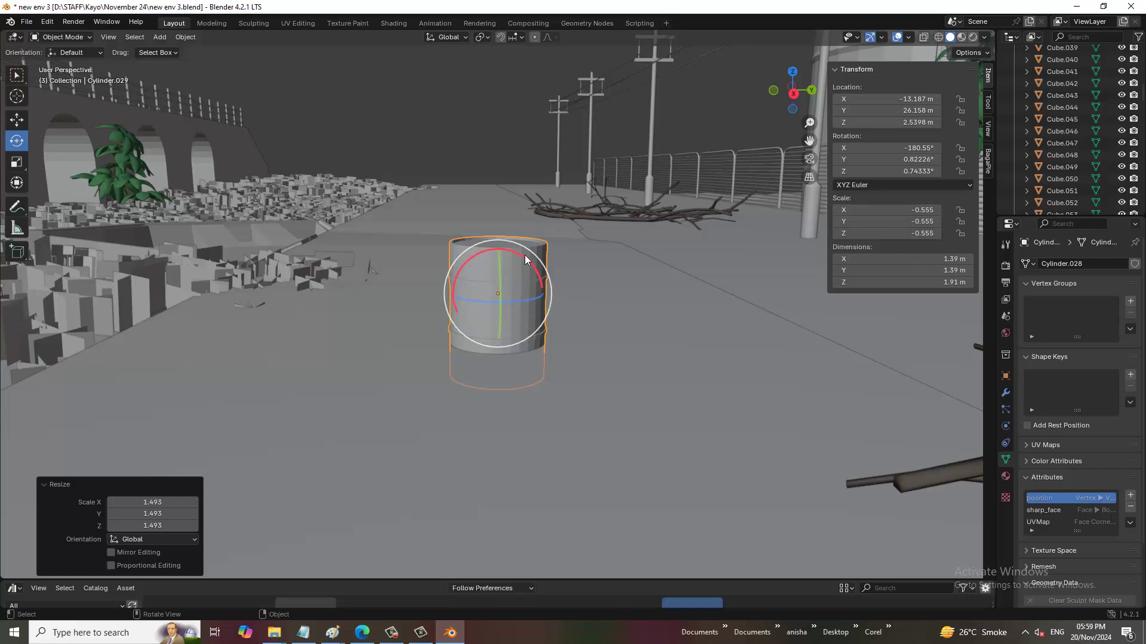
drag(525, 259, 591, 361)
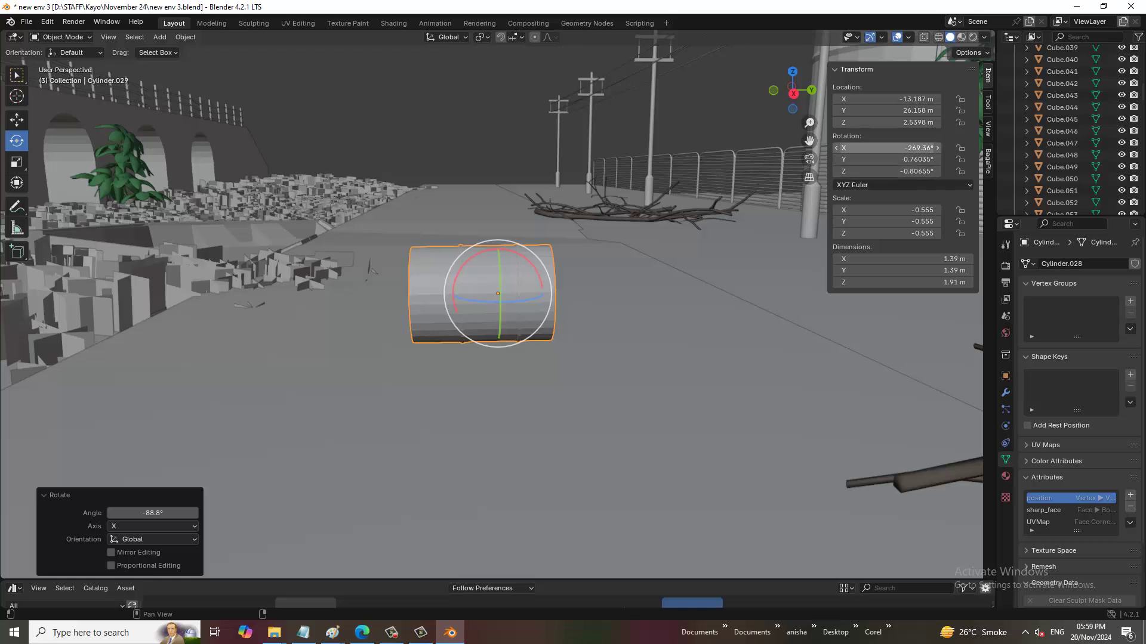
key(BackSpace)
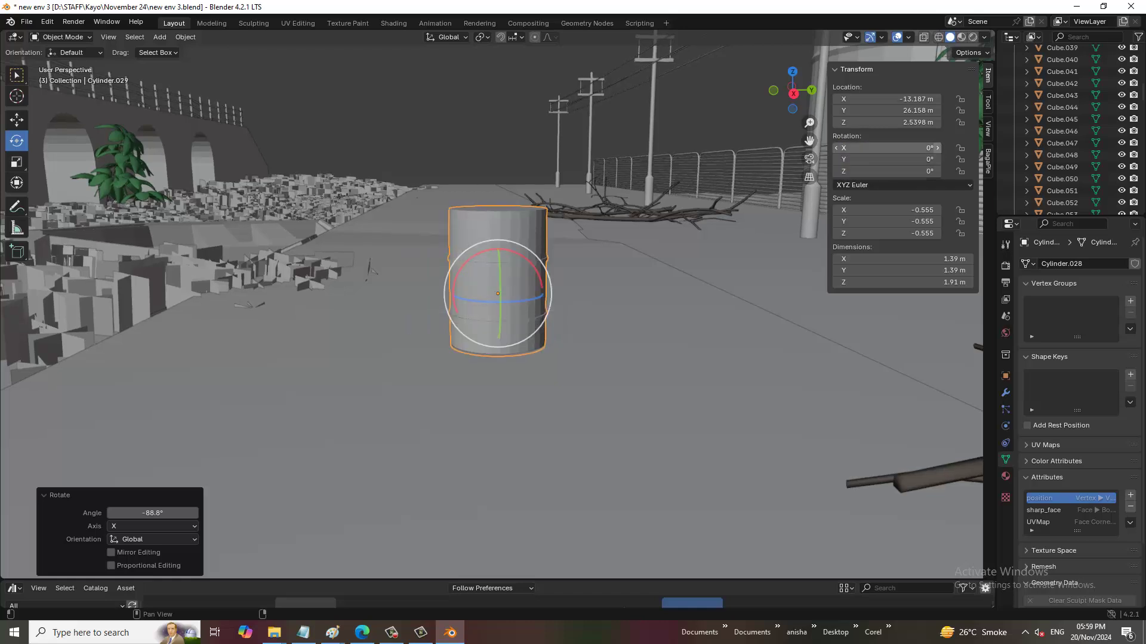
click(936, 148)
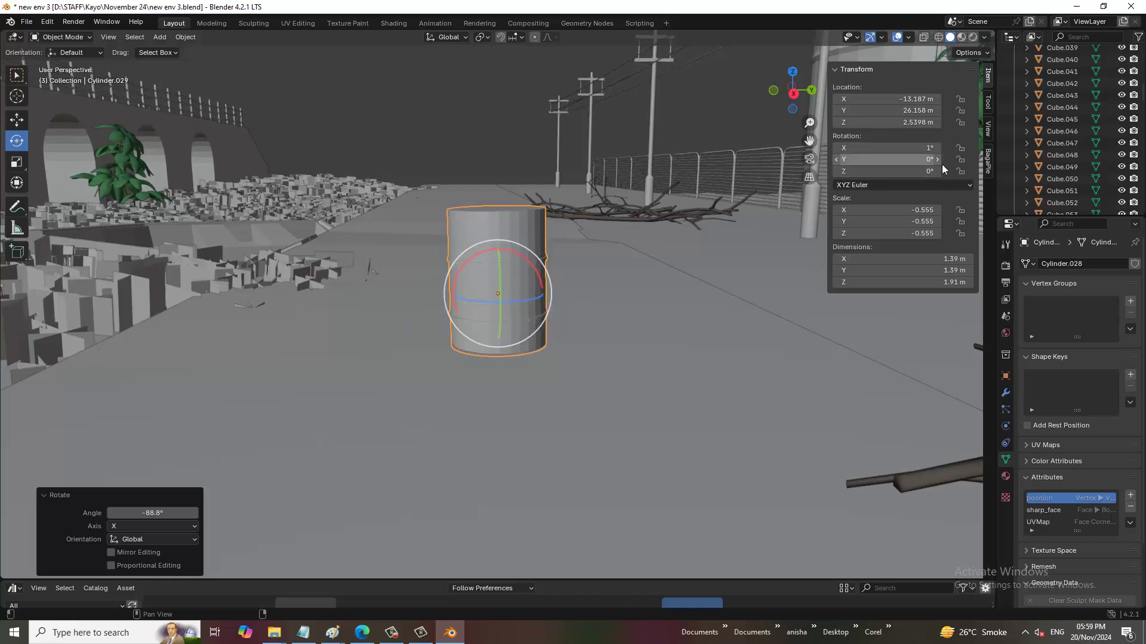
key(Return)
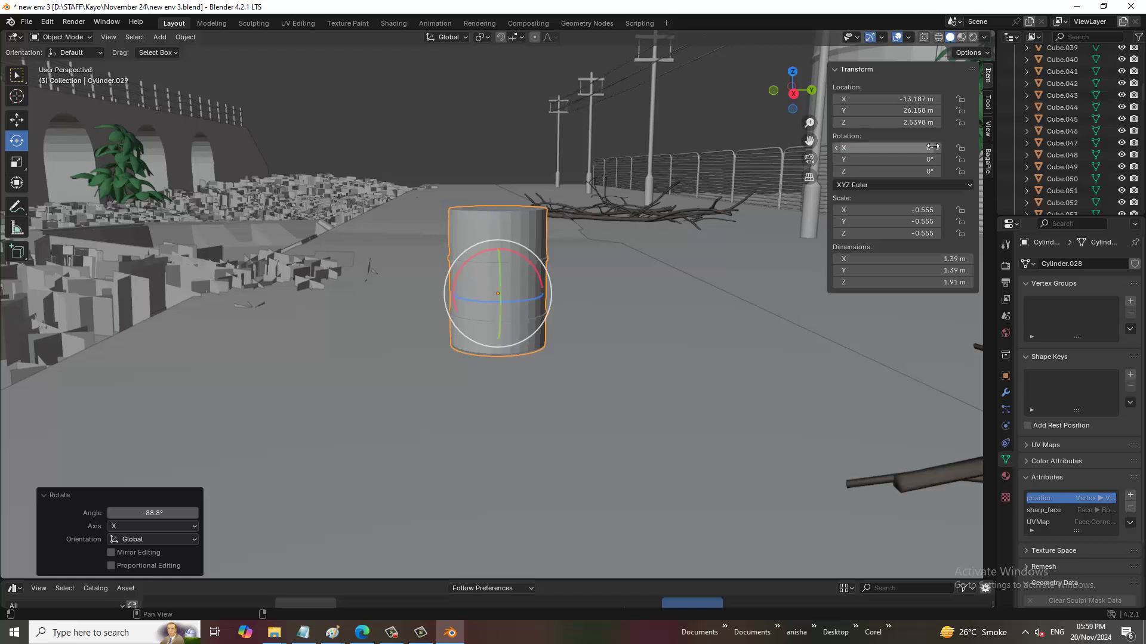
click(933, 148)
text(90)
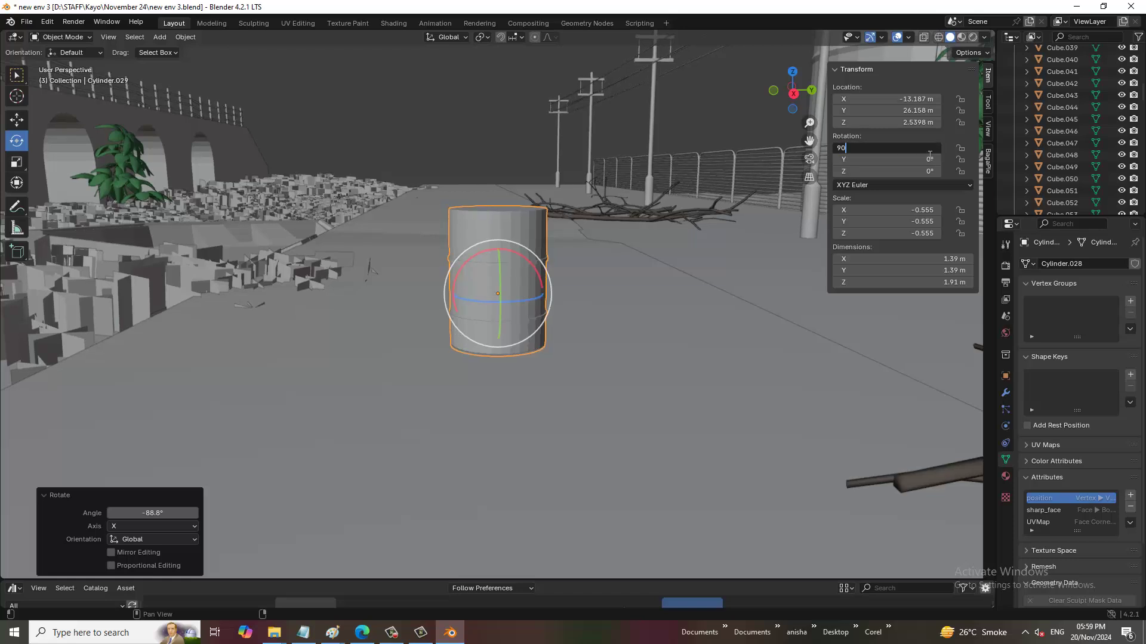
key(Return)
mouse_move(628, 266)
middle_down()
mouse_move(643, 321)
mouse_move(626, 302)
middle_up()
drag(489, 324, 521, 316)
mouse_move(521, 316)
middle_down()
mouse_move(508, 296)
mouse_move(520, 284)
middle_up()
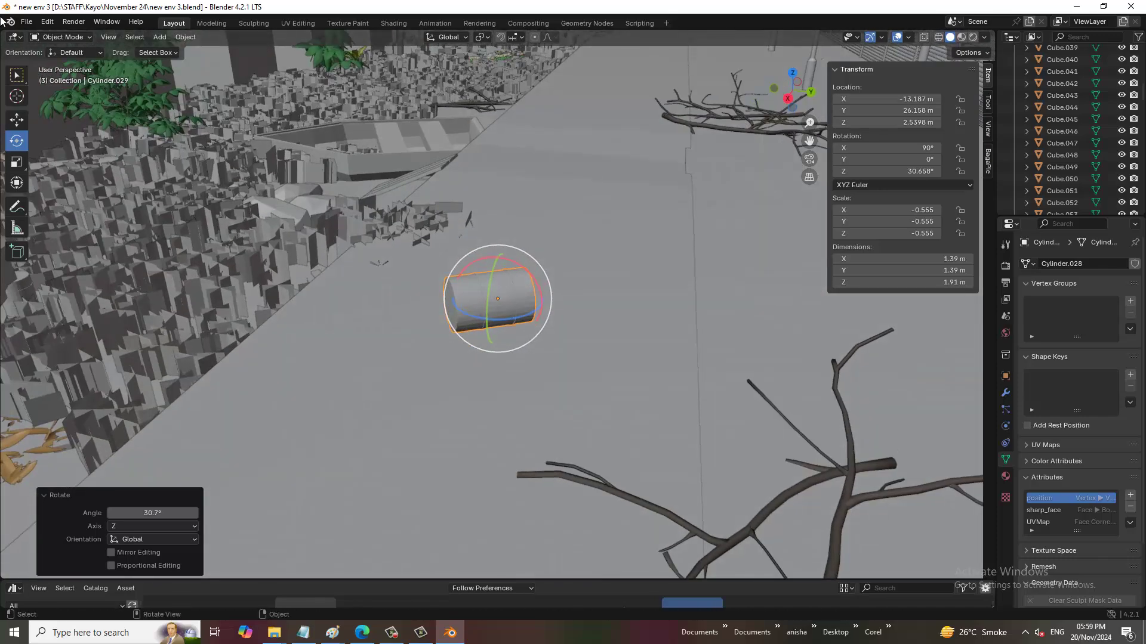
Slide the lying cylinder along Y to sit by the fence.
click(17, 119)
drag(543, 303, 847, 307)
scroll(847, 308, down, 4)
drag(676, 321, 909, 320)
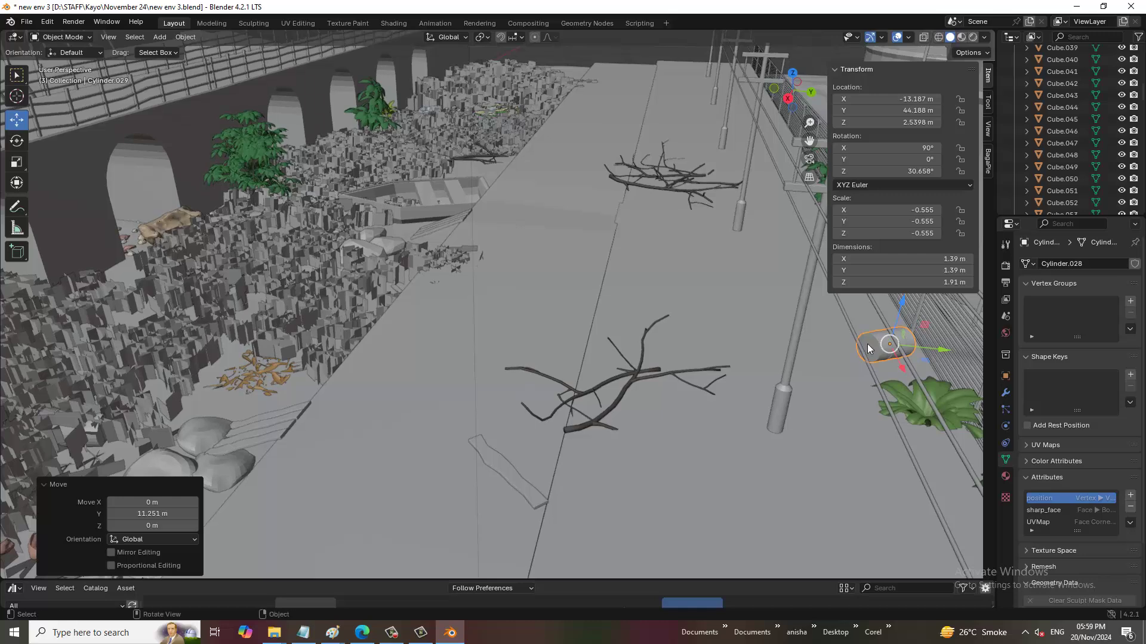
scroll(887, 329, up, 3)
mouse_move(887, 329)
shift+middle_down()
mouse_move(621, 368)
mouse_move(654, 385)
shift+middle_up()
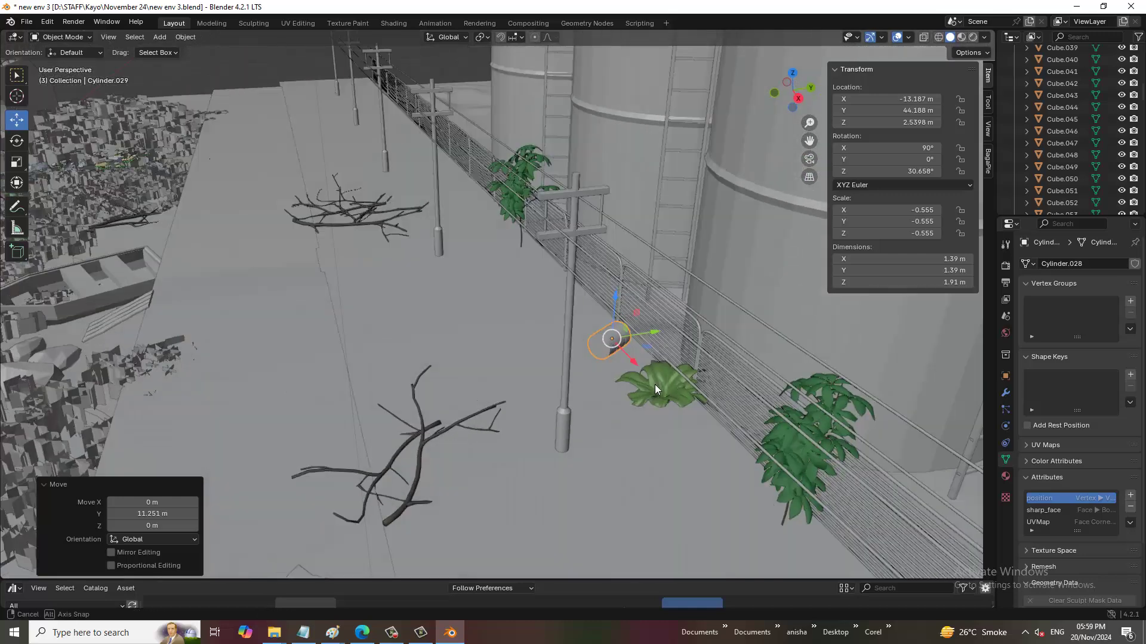
Duplicate the lying cylinder and place the copy on the open ground with X and Y moves.
key(shift+d)
key(Escape)
key(g)
key(x)
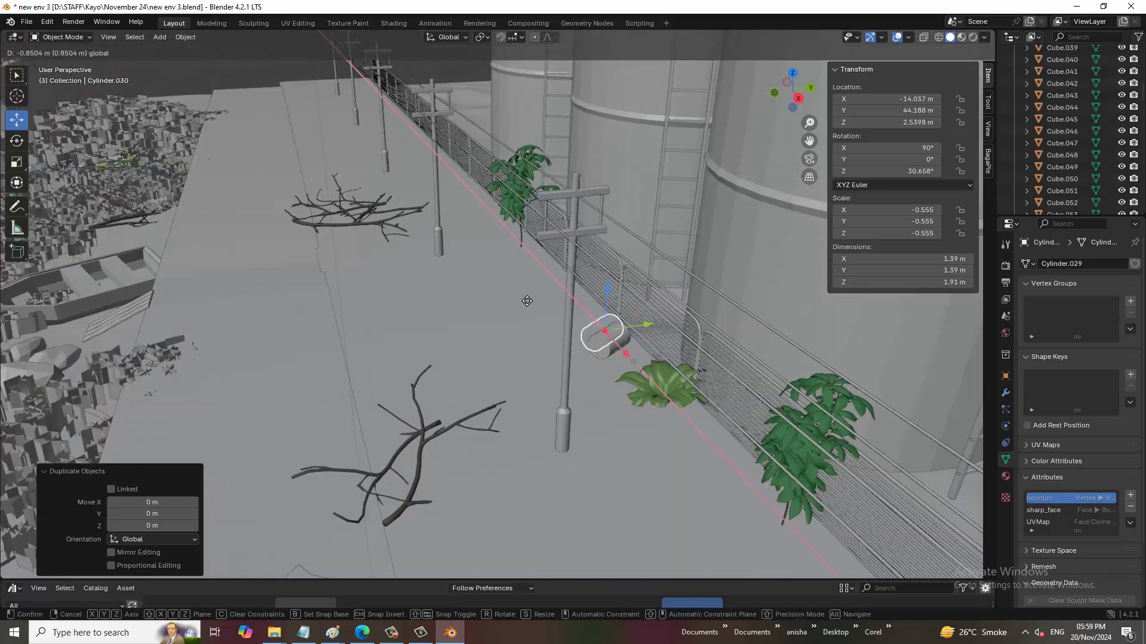
click(510, 292)
key(g)
key(y)
click(471, 272)
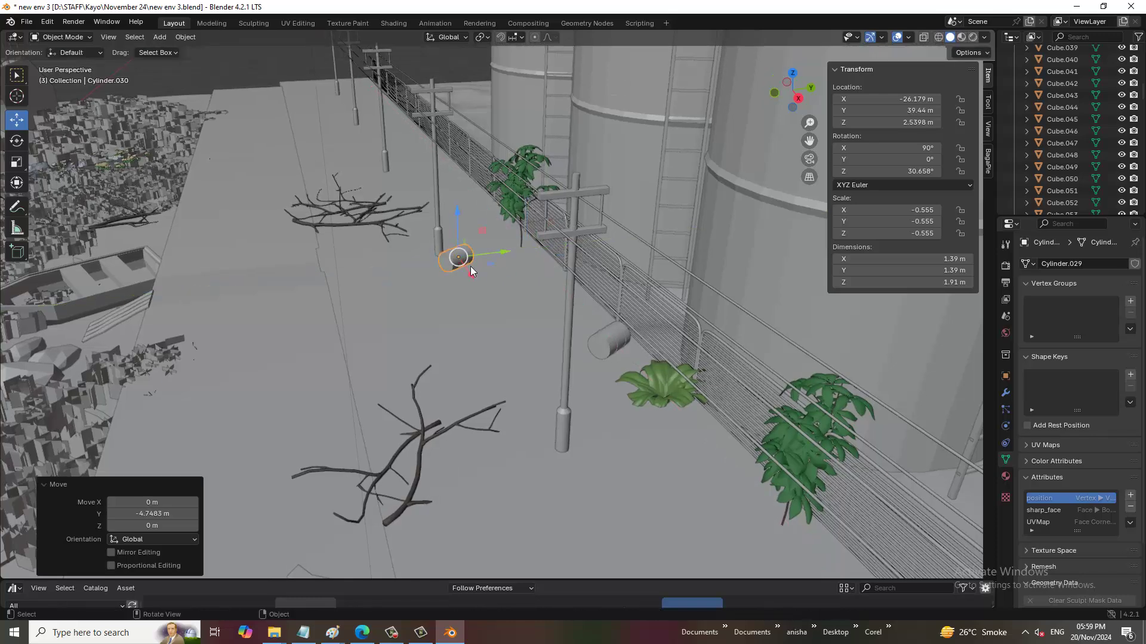
Turn the copy around its vertical axis and shift it about 1.5 m along X beside the post.
click(16, 141)
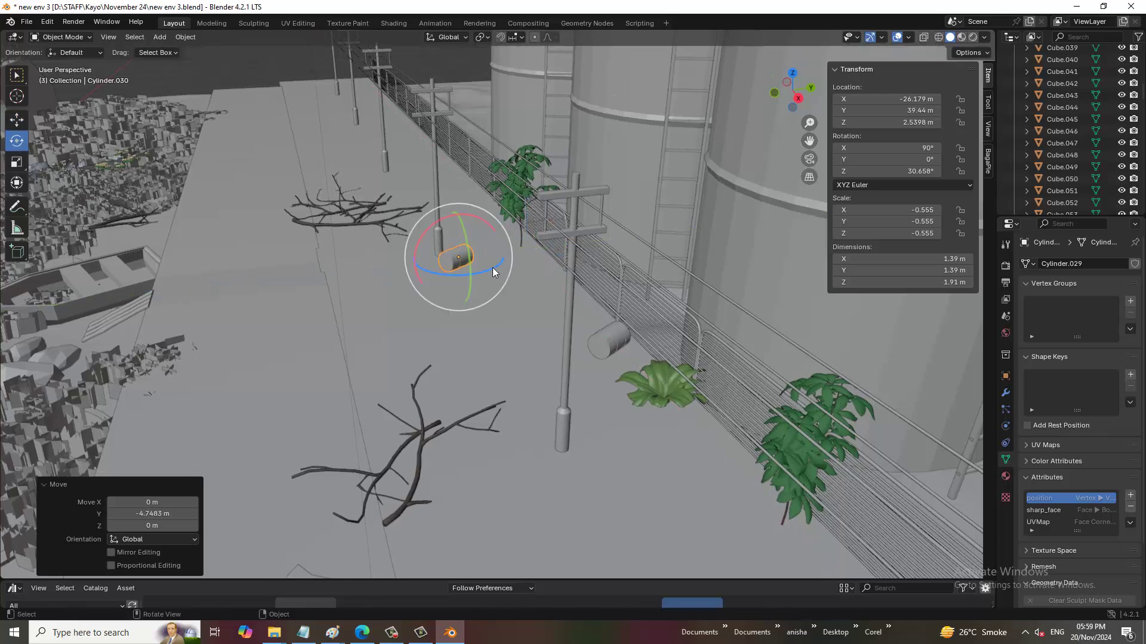
mouse_move(492, 267)
mouse_down()
mouse_move(470, 272)
mouse_move(459, 248)
mouse_up()
mouse_move(459, 247)
middle_down()
mouse_move(568, 291)
mouse_move(25, 142)
middle_up()
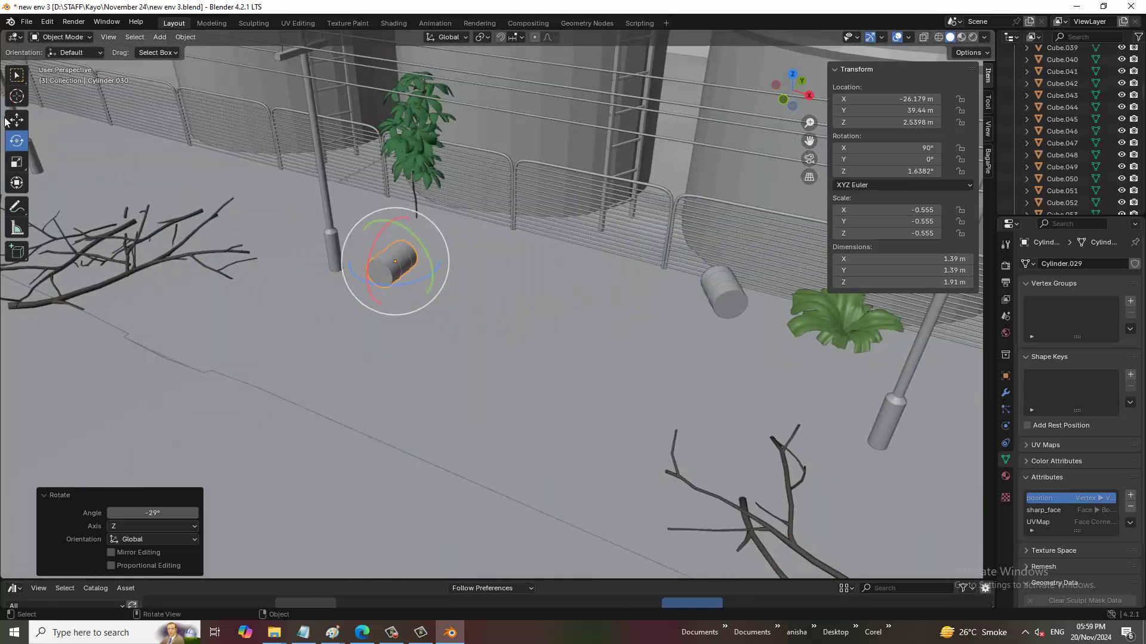
click(13, 121)
drag(427, 269, 395, 257)
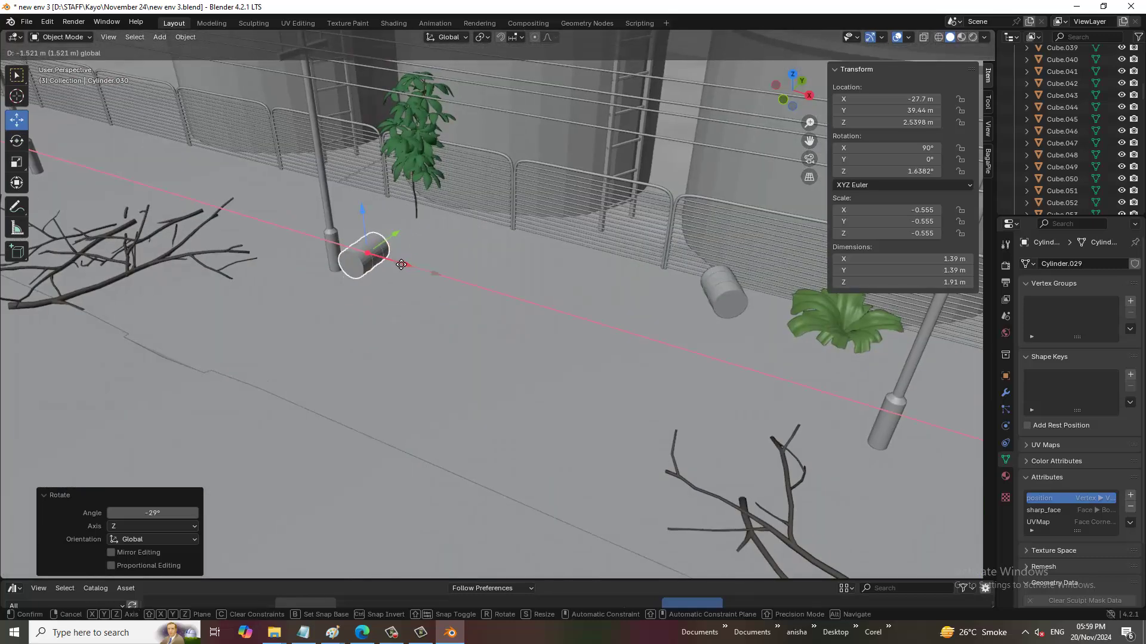
scroll(464, 255, up, 3)
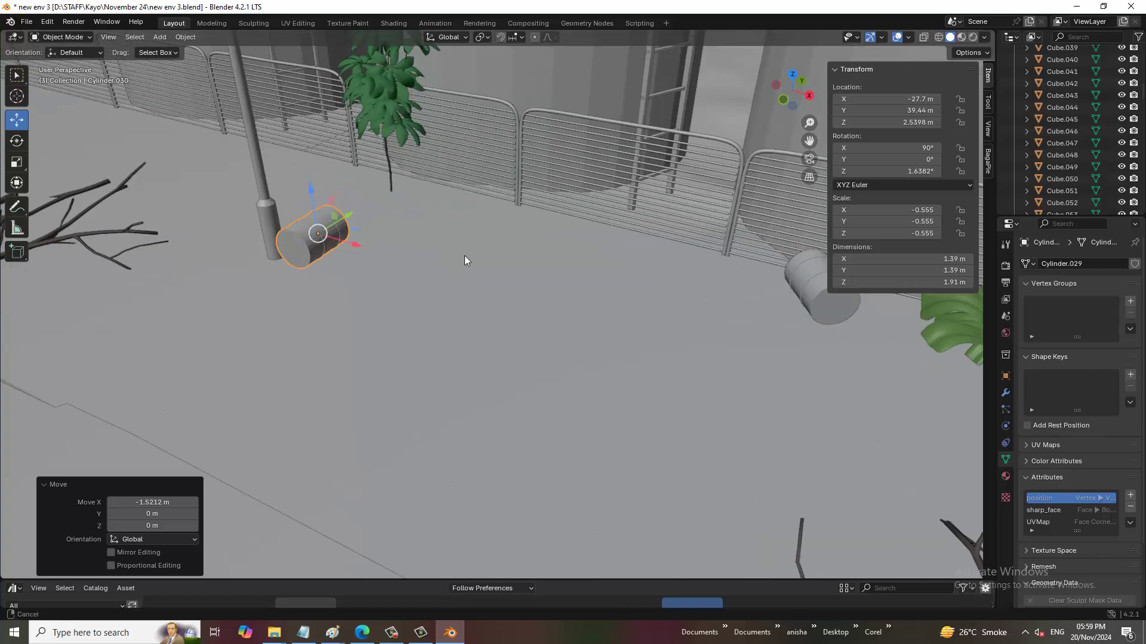
scroll(512, 274, up, 3)
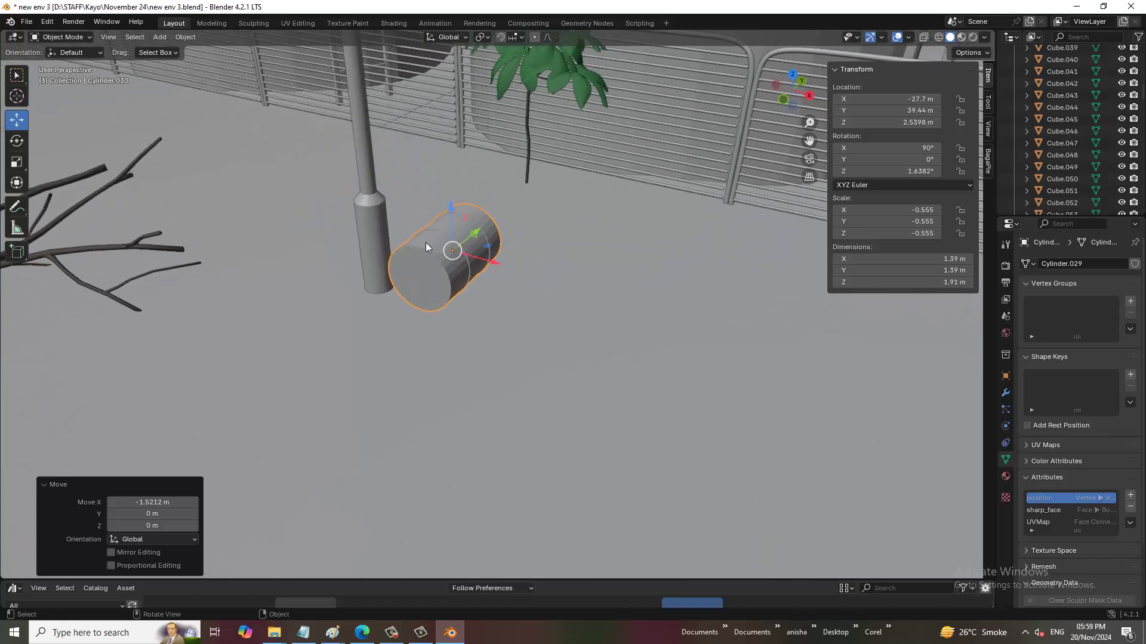
Duplicate the cylinder about 1.57 m along X and zero its rotation so it stands upright.
key(shift+d)
right_click(496, 262)
drag(492, 263, 567, 282)
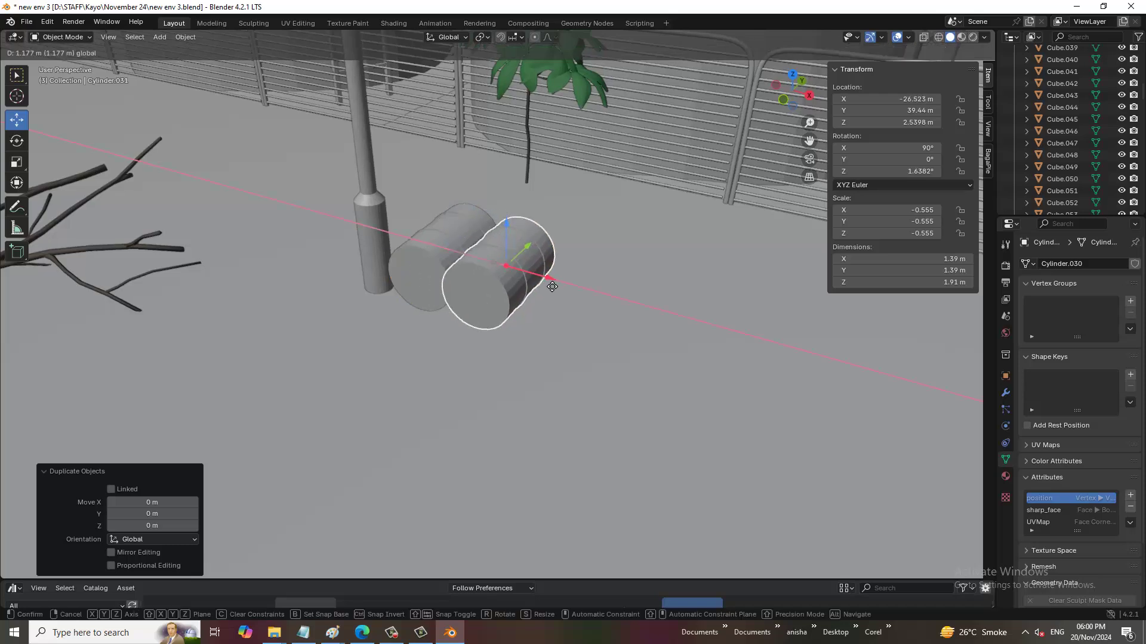
drag(928, 150, 927, 171)
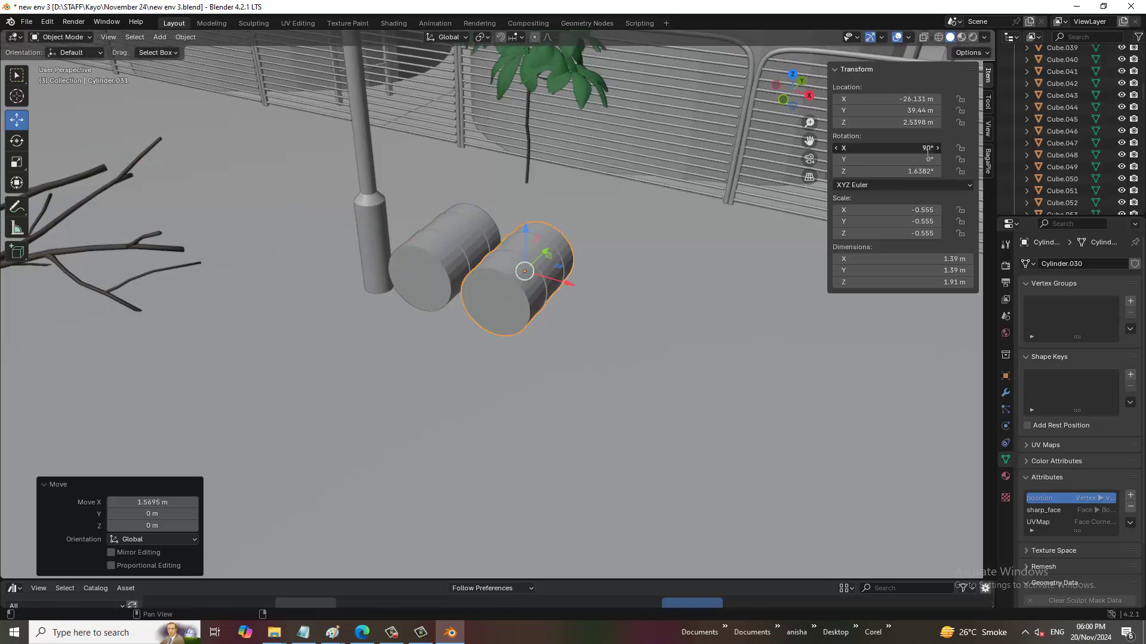
text(0)
key(Return)
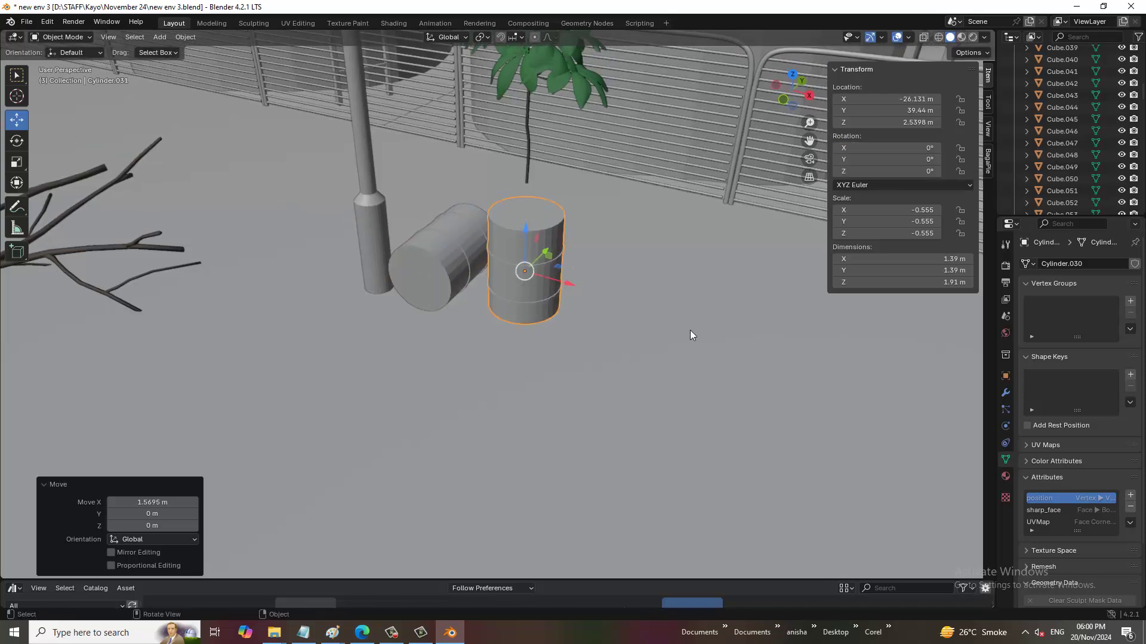
drag(581, 281, 561, 279)
scroll(595, 289, down, 3)
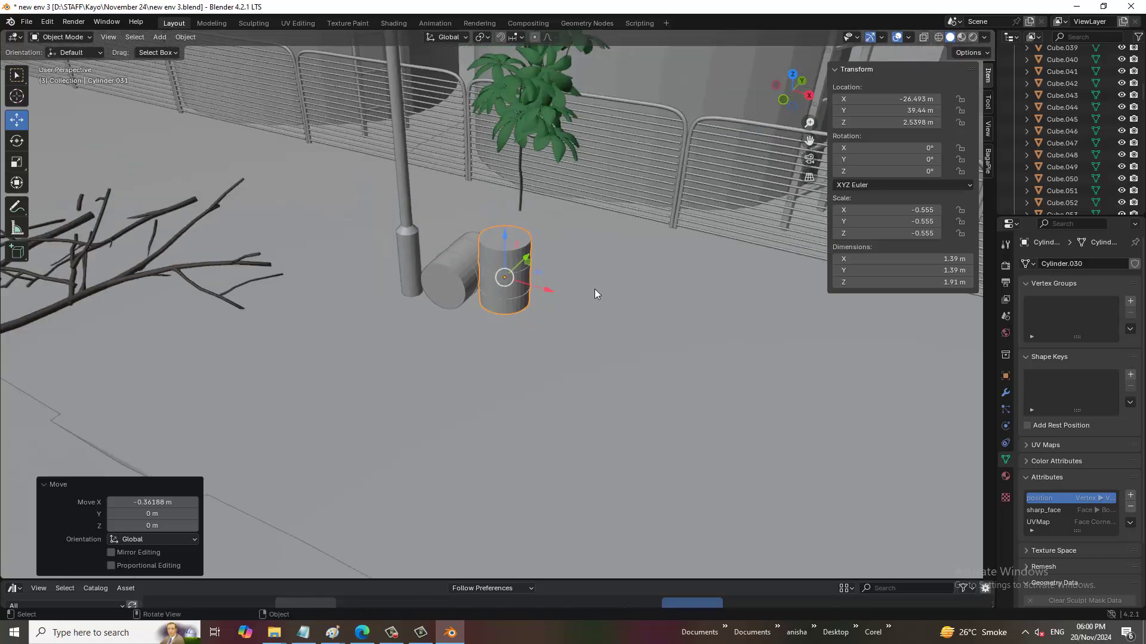
scroll(595, 346, down, 2)
scroll(595, 406, down, 4)
mouse_move(664, 384)
middle_down()
mouse_move(598, 375)
mouse_move(555, 388)
mouse_move(680, 311)
mouse_move(685, 278)
middle_up()
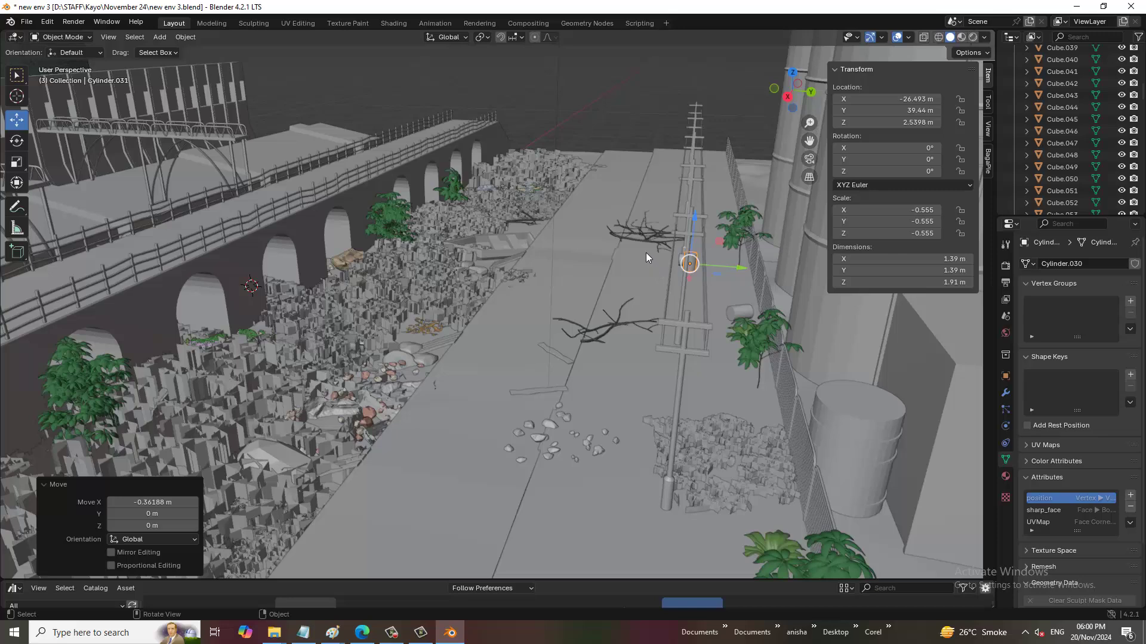
Duplicate the gravel cluster, turn the copy about -84° on Z and move it 14.9 m along X.
click(597, 457)
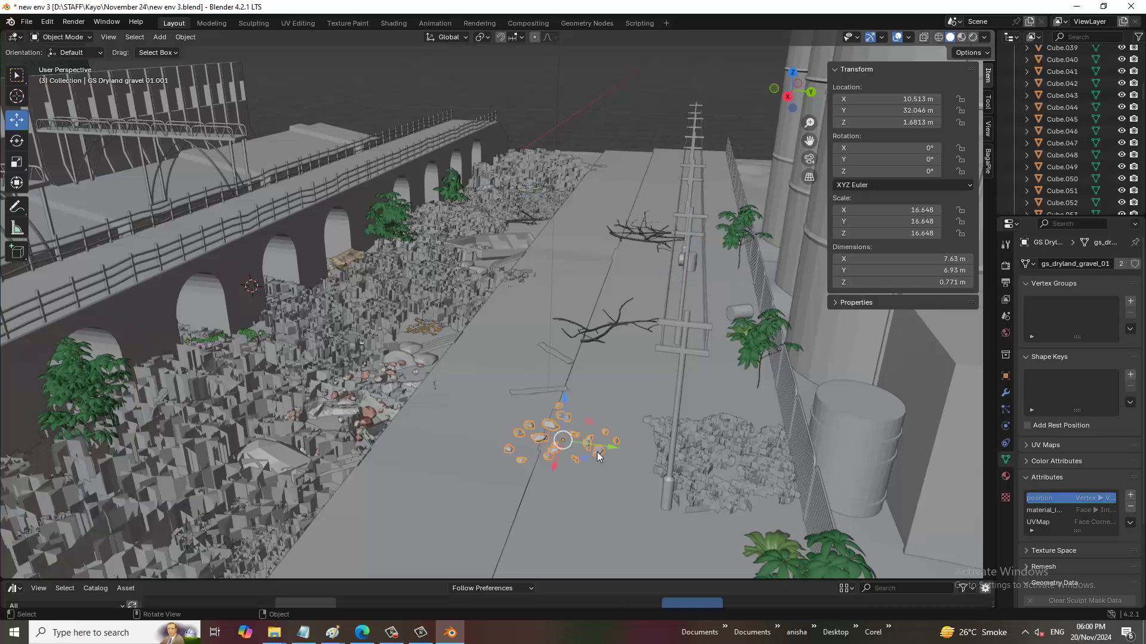
key(shift+d)
right_click(599, 456)
mouse_move(602, 445)
mouse_down()
mouse_move(446, 437)
mouse_move(449, 448)
mouse_up()
click(20, 145)
mouse_move(449, 448)
middle_down()
mouse_move(468, 434)
mouse_move(483, 370)
middle_up()
click(19, 120)
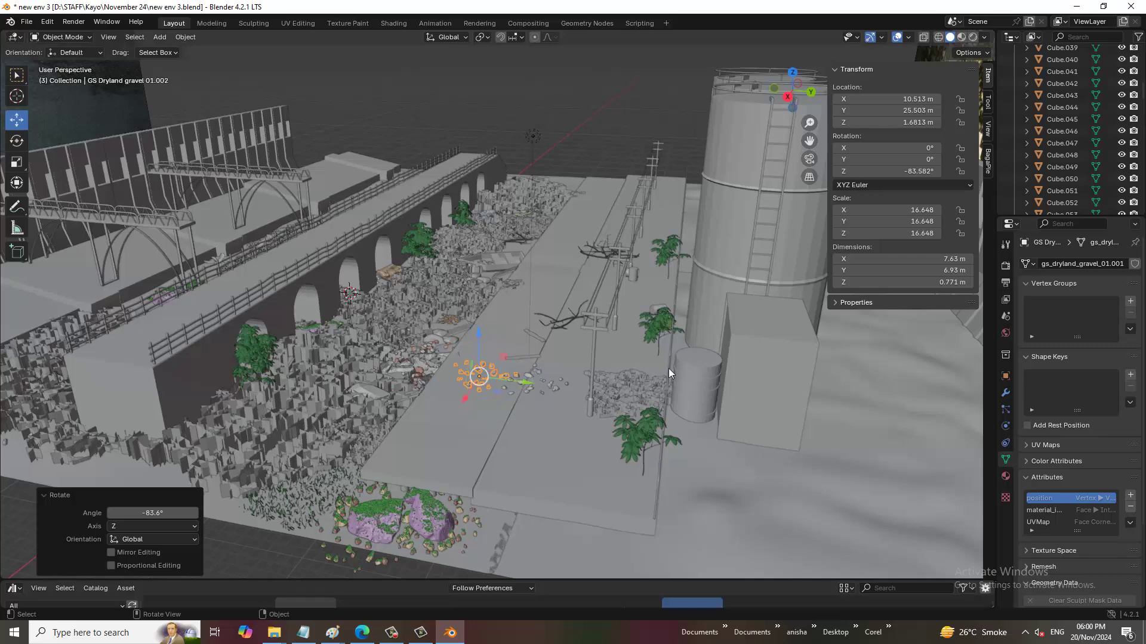
drag(477, 394, 434, 480)
middle_drag(524, 456, 512, 459)
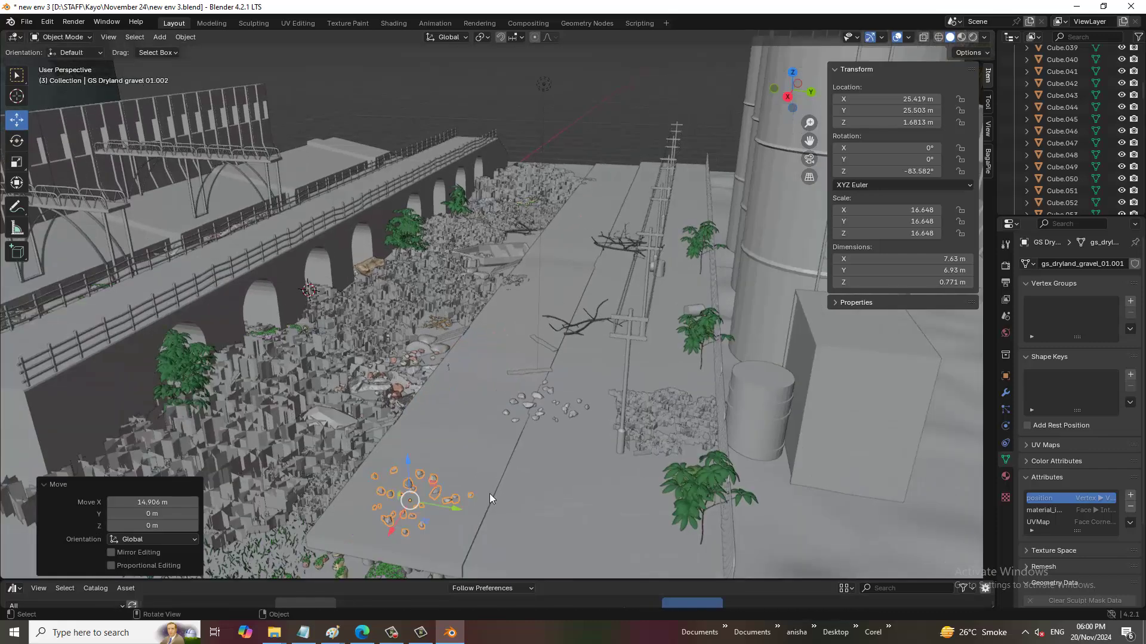
mouse_move(621, 318)
middle_down()
mouse_move(614, 327)
mouse_move(602, 255)
middle_up()
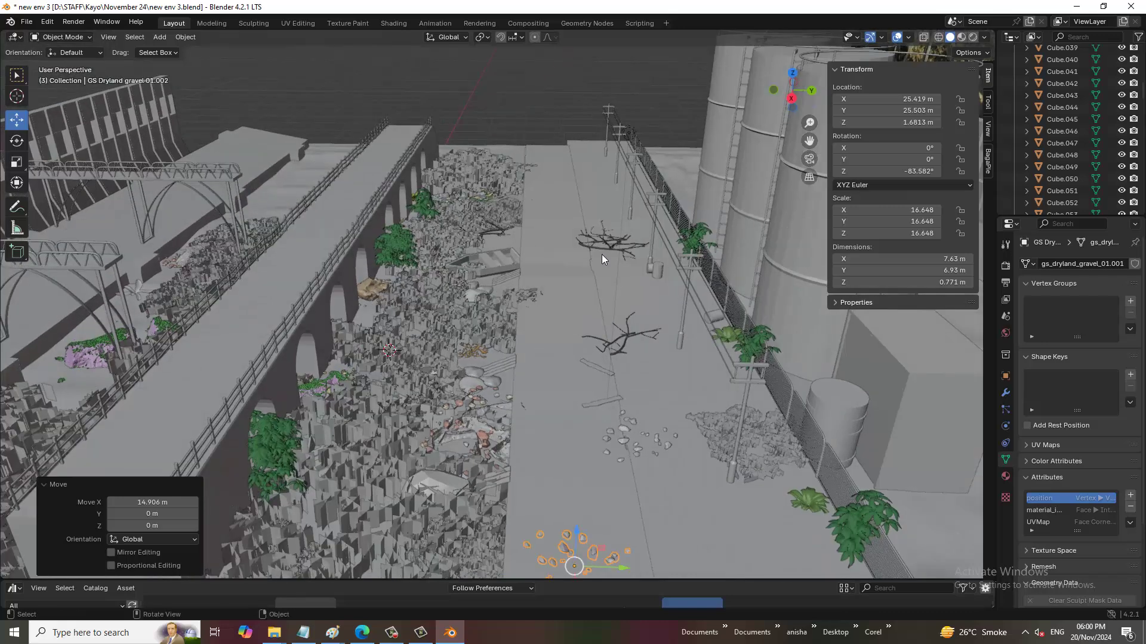
Shift the autumn branches about 1.47 m along Y.
click(620, 345)
key(g)
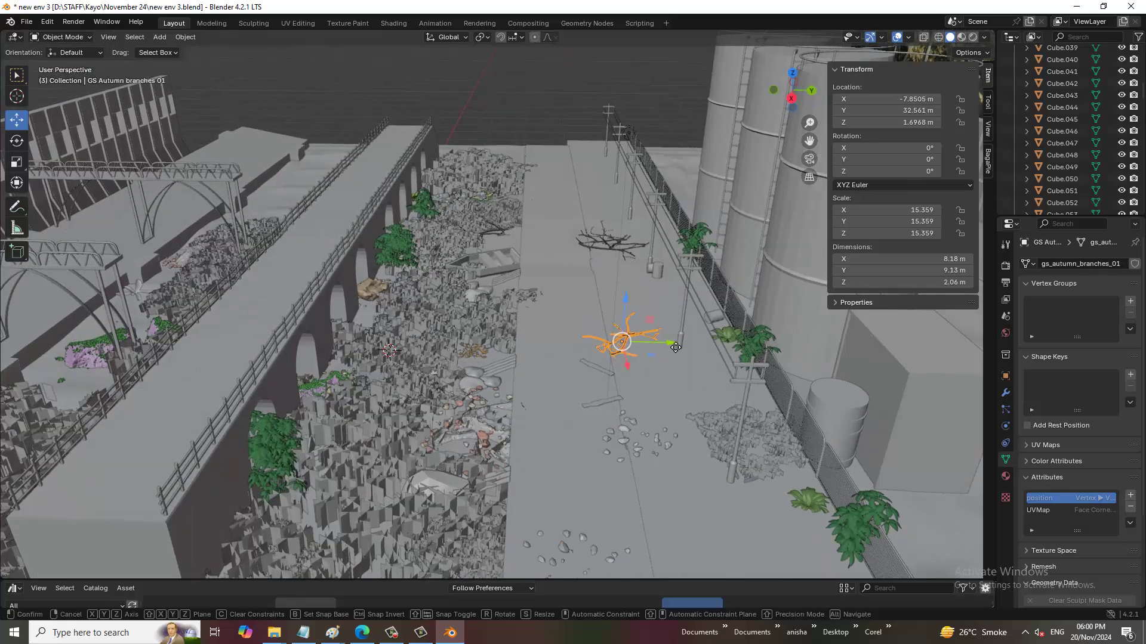
key(y)
click(675, 341)
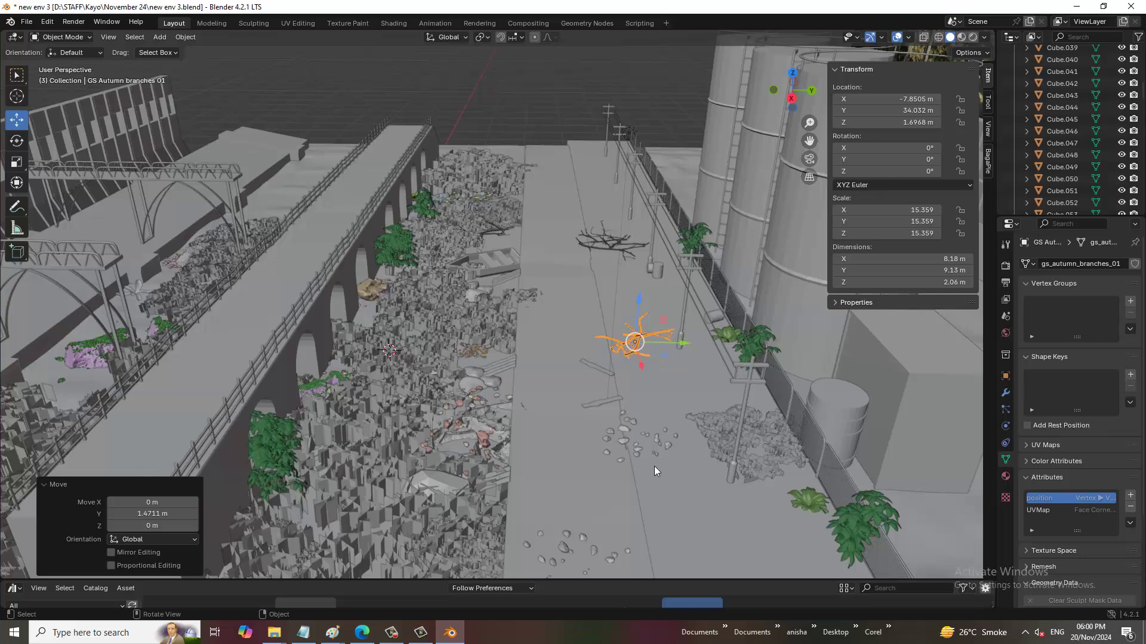
Duplicate both debris planks and slide the copies further along X.
click(588, 364)
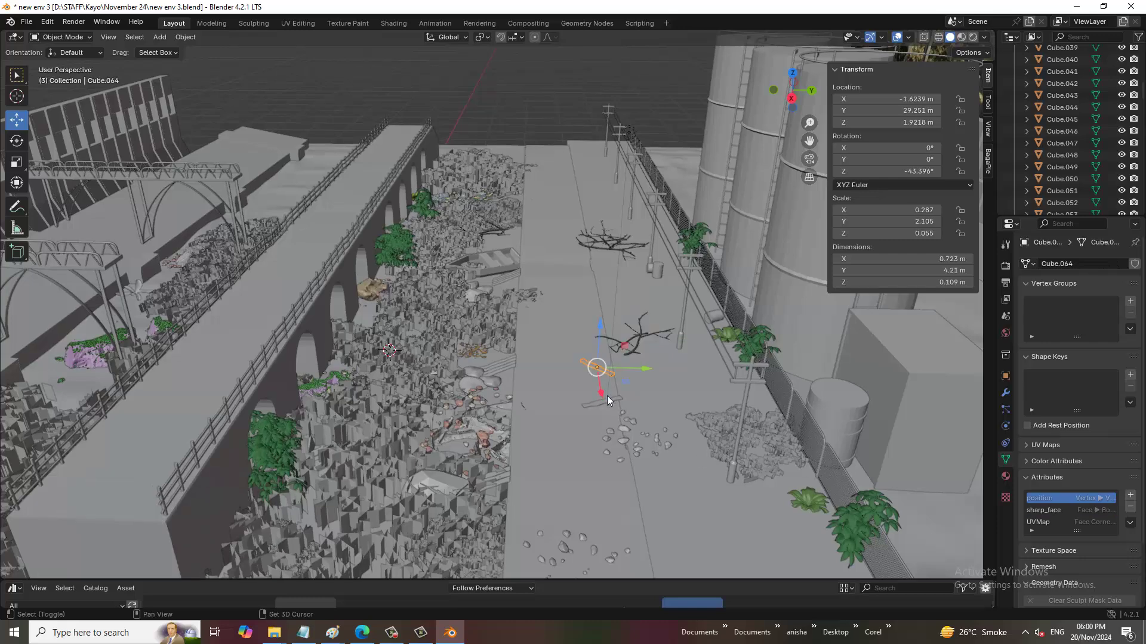
shift+click(605, 403)
key(shift+d)
right_click(604, 404)
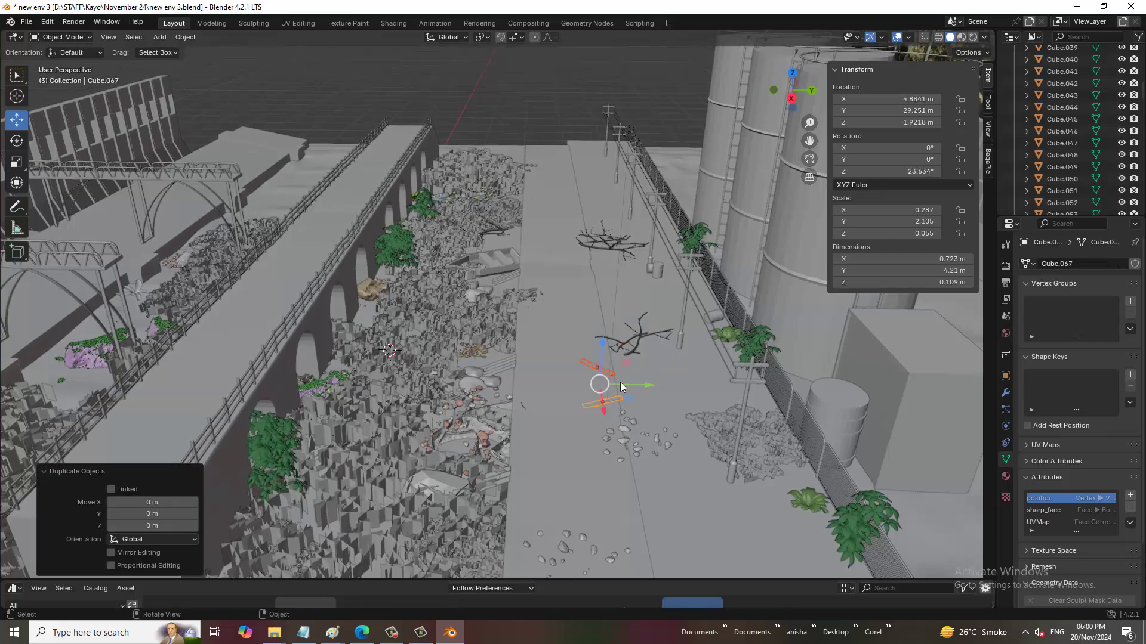
middle_drag(605, 403, 672, 392)
key(g)
key(x)
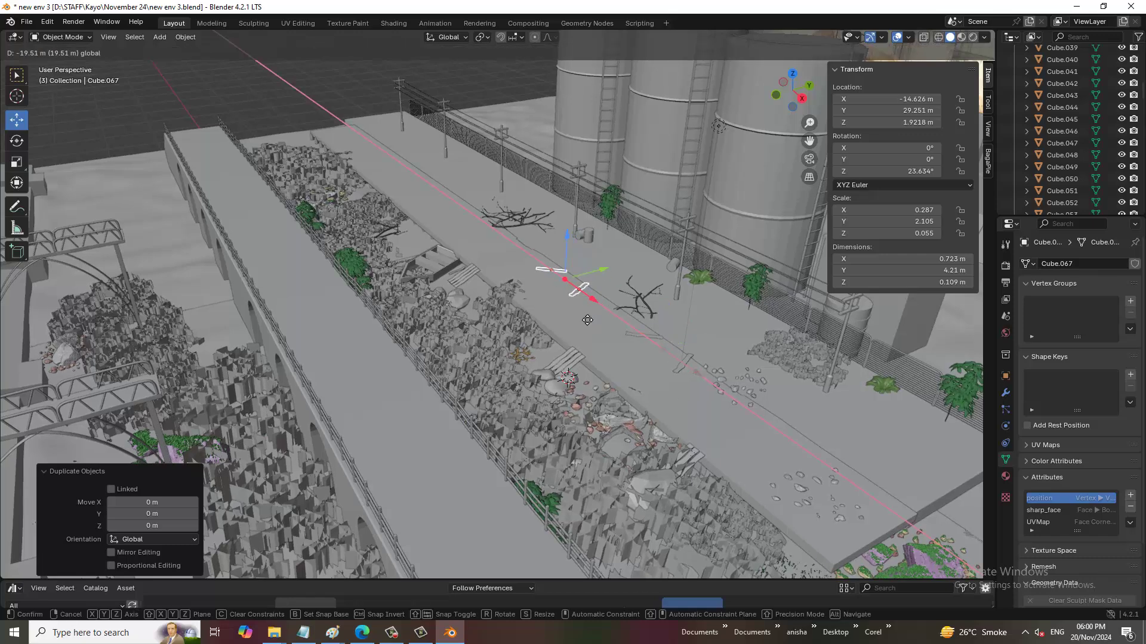
click(582, 314)
Duplicate the planks again, turn the copy to a new angle and slide it -3.18 m along X.
key(shift+d)
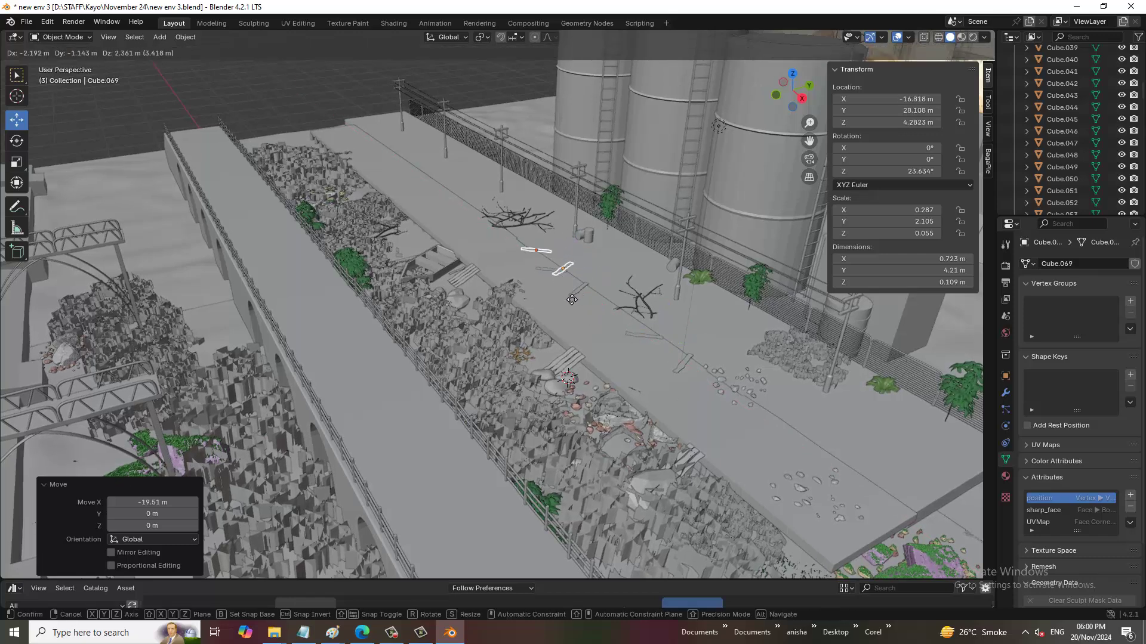
right_click(596, 317)
key(g)
key(x)
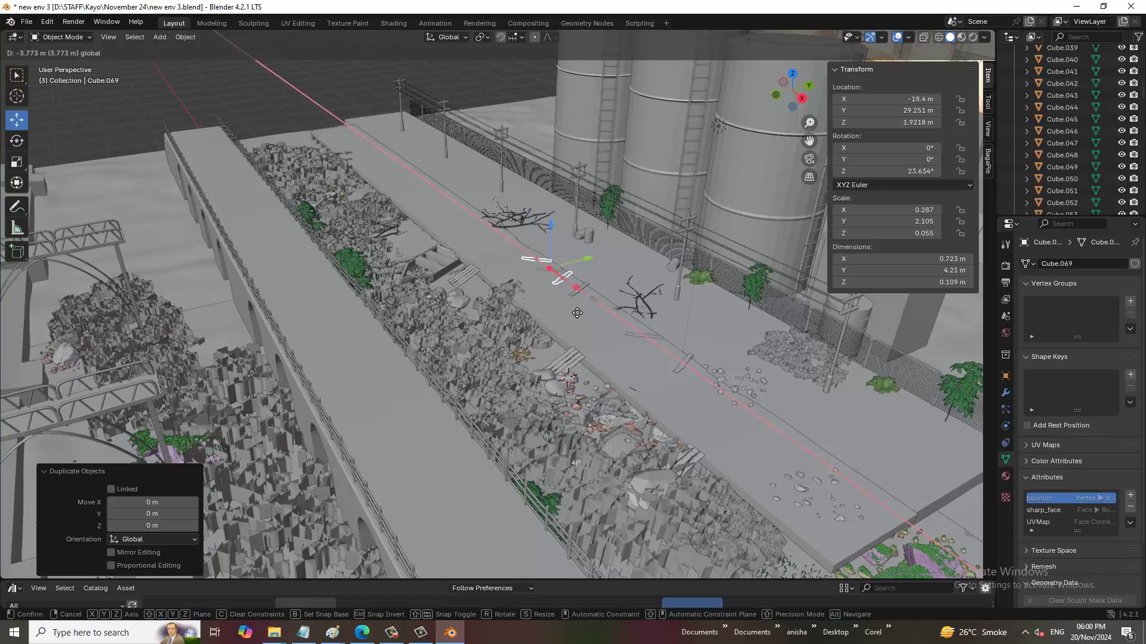
click(439, 303)
key(shift+space)
key(r)
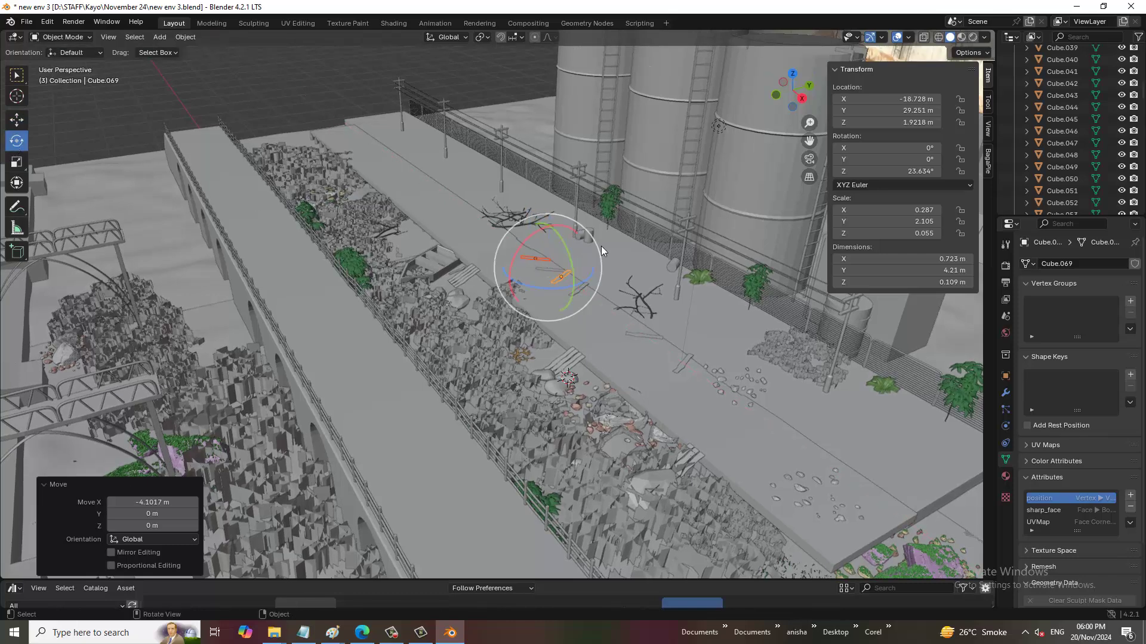
drag(549, 287, 540, 262)
click(21, 121)
mouse_move(601, 338)
middle_down()
mouse_move(699, 265)
mouse_move(671, 259)
mouse_move(542, 367)
middle_up()
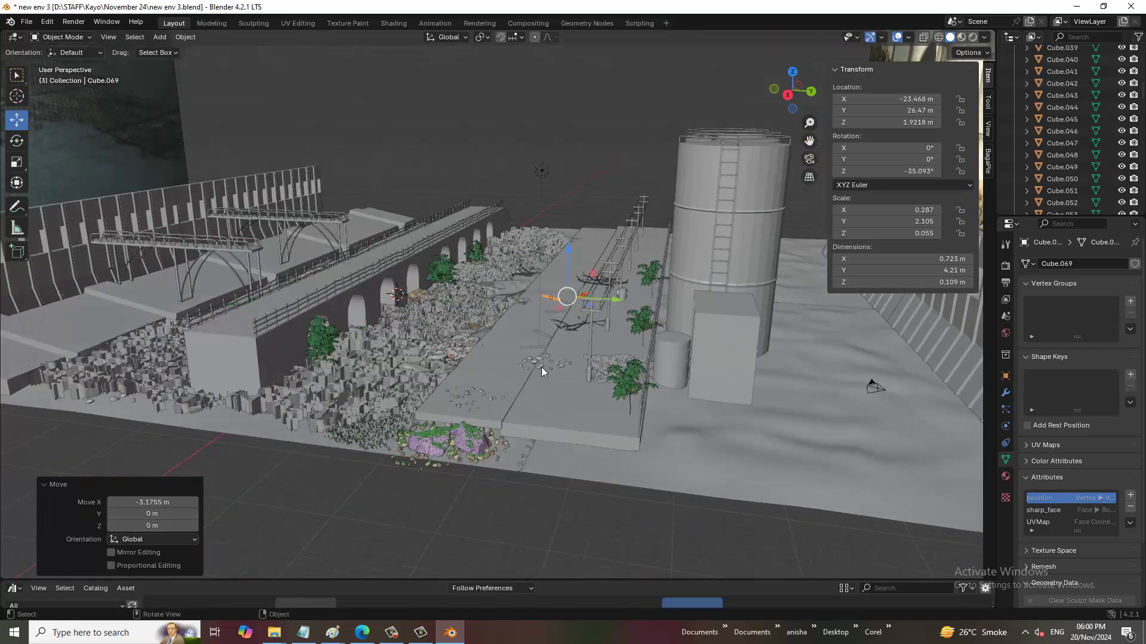
Save the scene as new env 3.blend.
scroll(435, 302, up, 2)
scroll(463, 318, up, 2)
scroll(463, 334, up, 2)
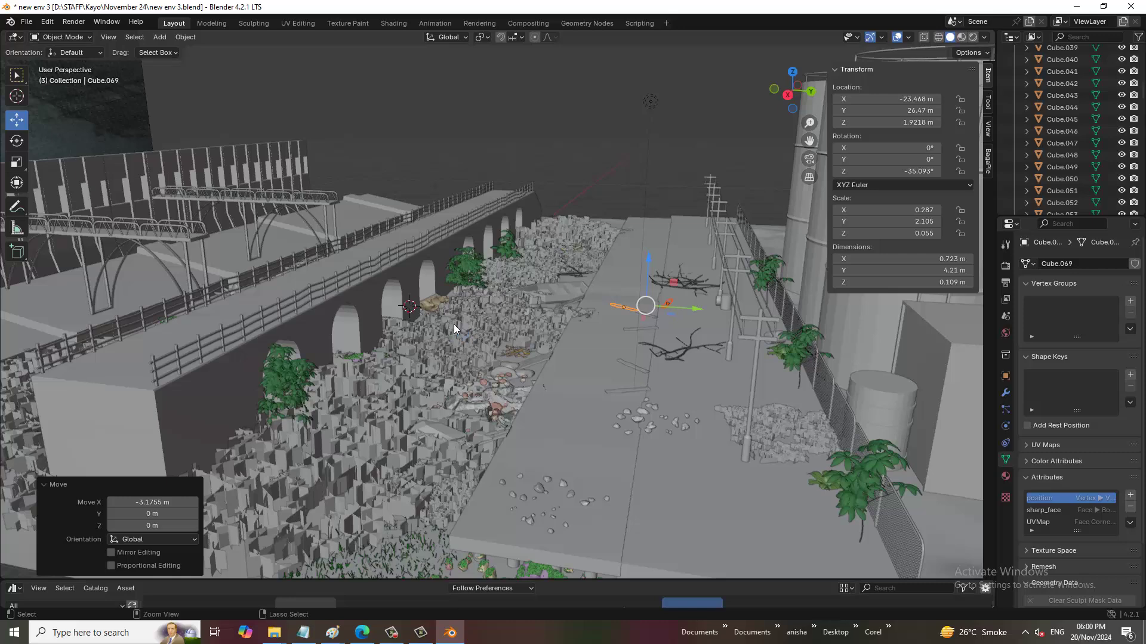
key(ctrl+s)
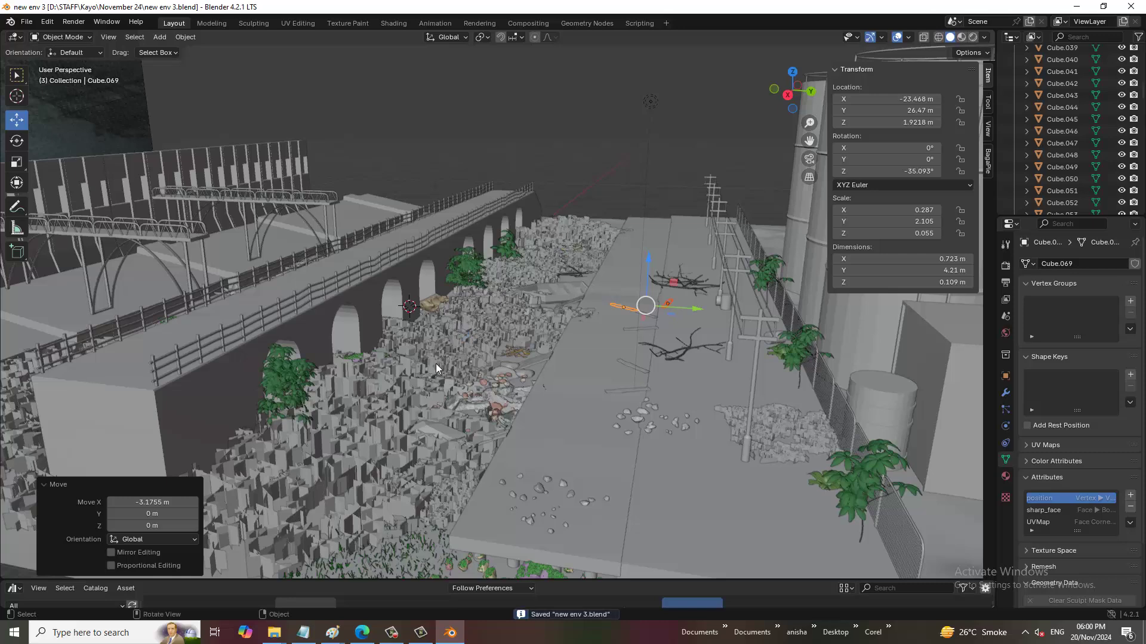
Select the long ground platform and orbit around it.
shift+middle_drag(619, 394, 632, 368)
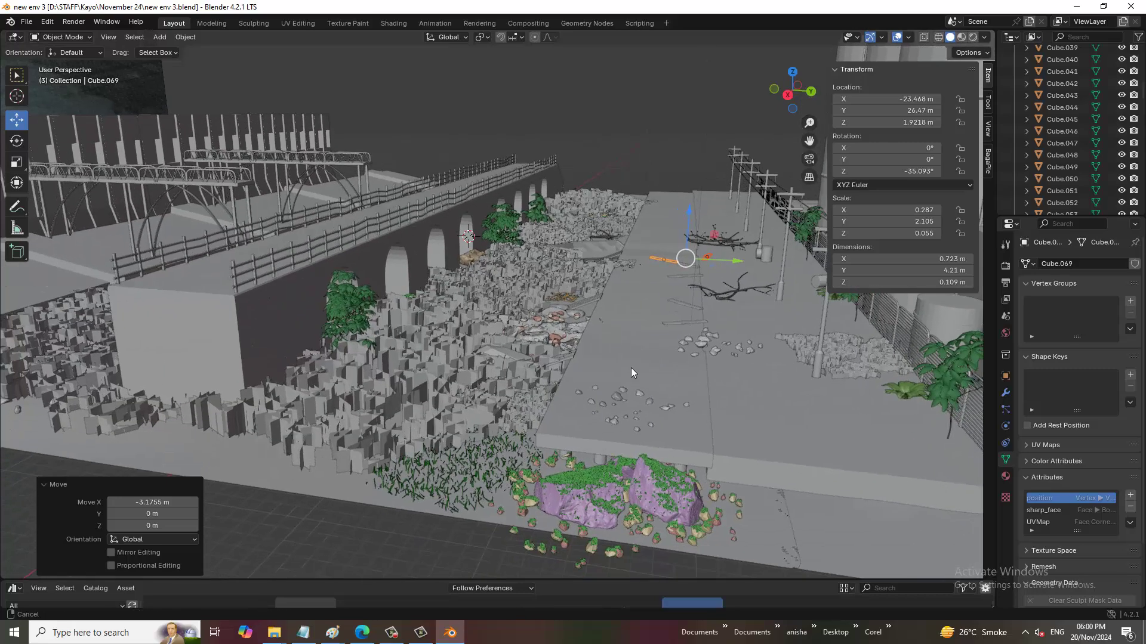
scroll(633, 367, up, 2)
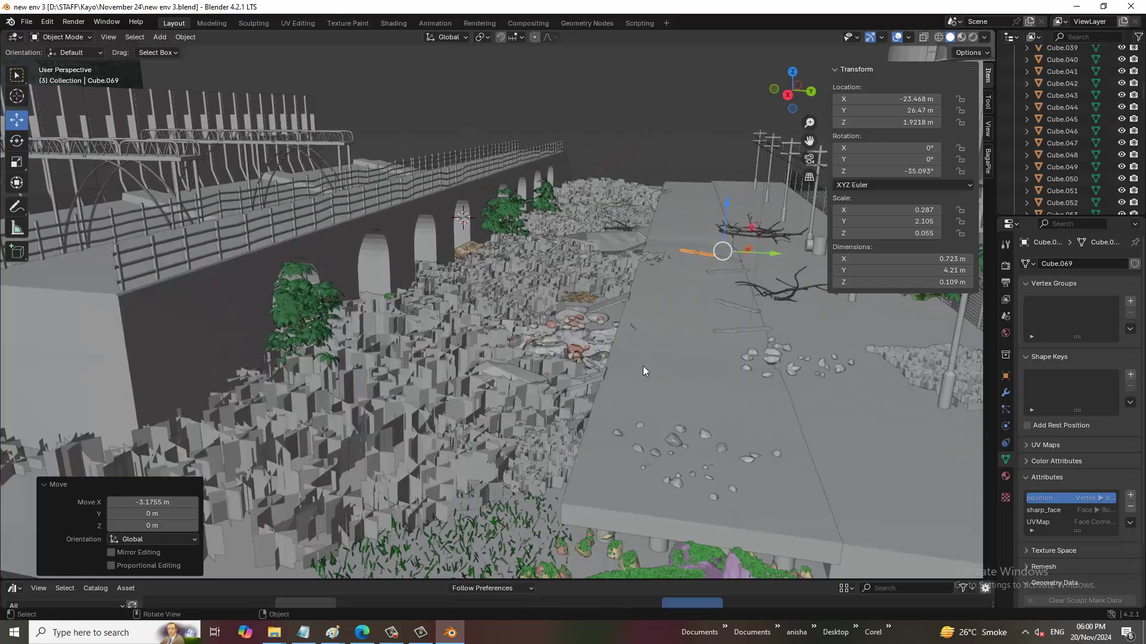
click(710, 433)
mouse_move(710, 428)
middle_down()
mouse_move(759, 438)
mouse_move(632, 378)
middle_up()
click(47, 21)
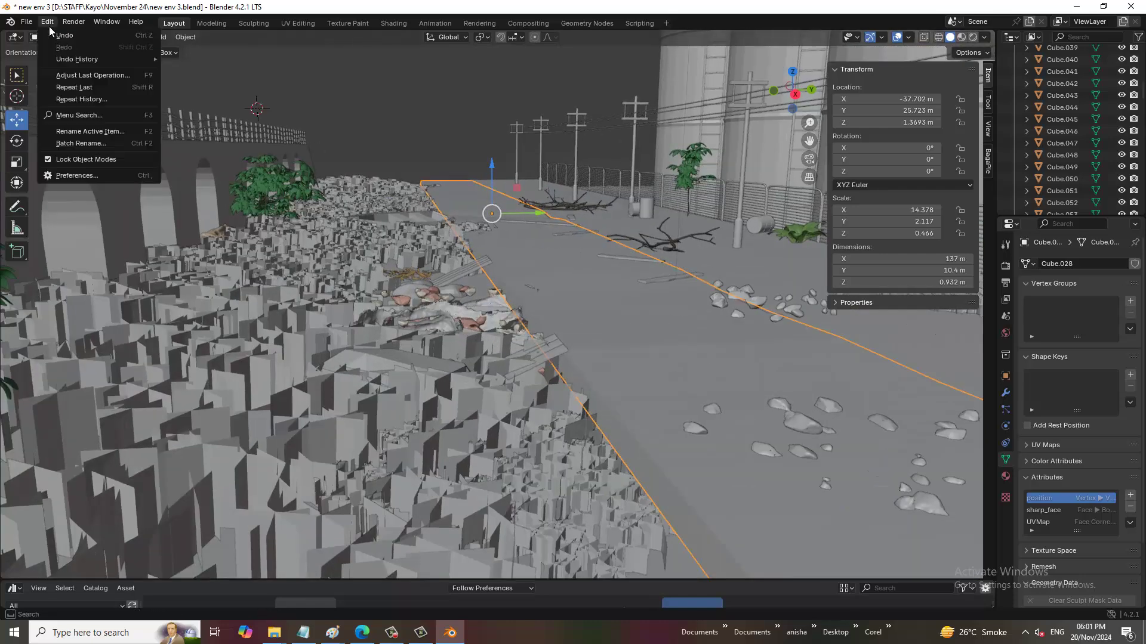
click(46, 74)
click(65, 37)
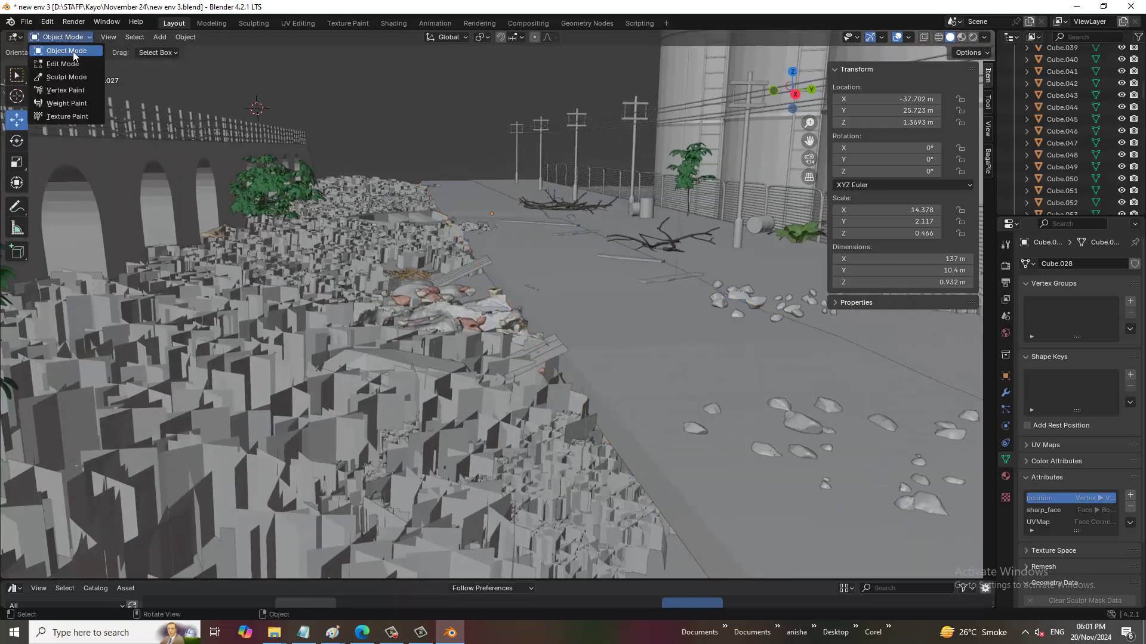
click(76, 68)
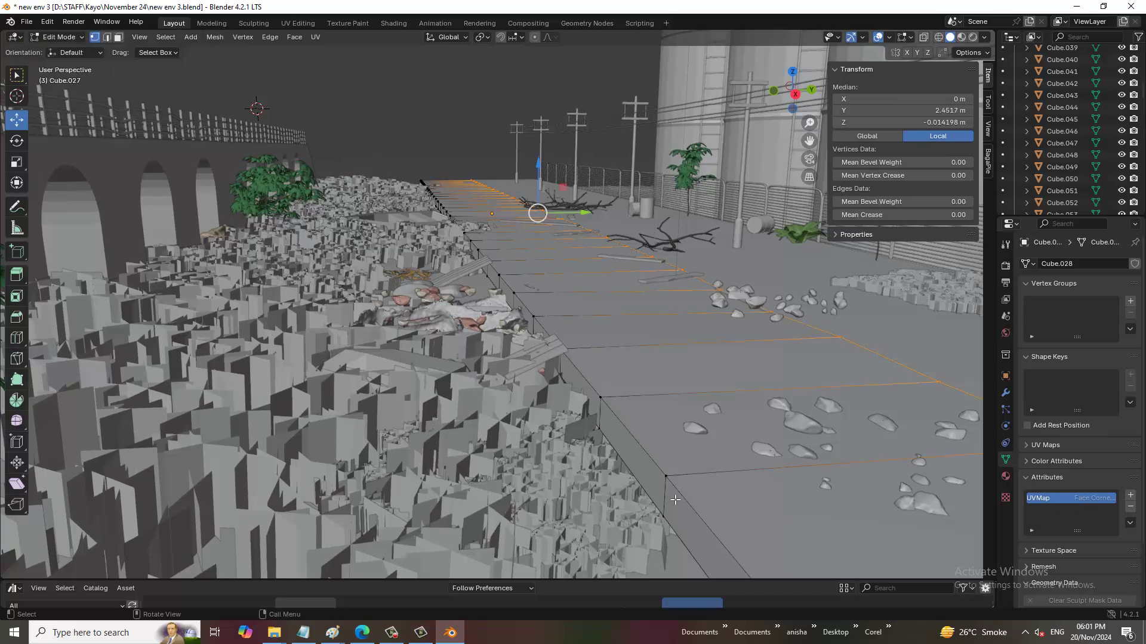
key(2)
alt+click(722, 543)
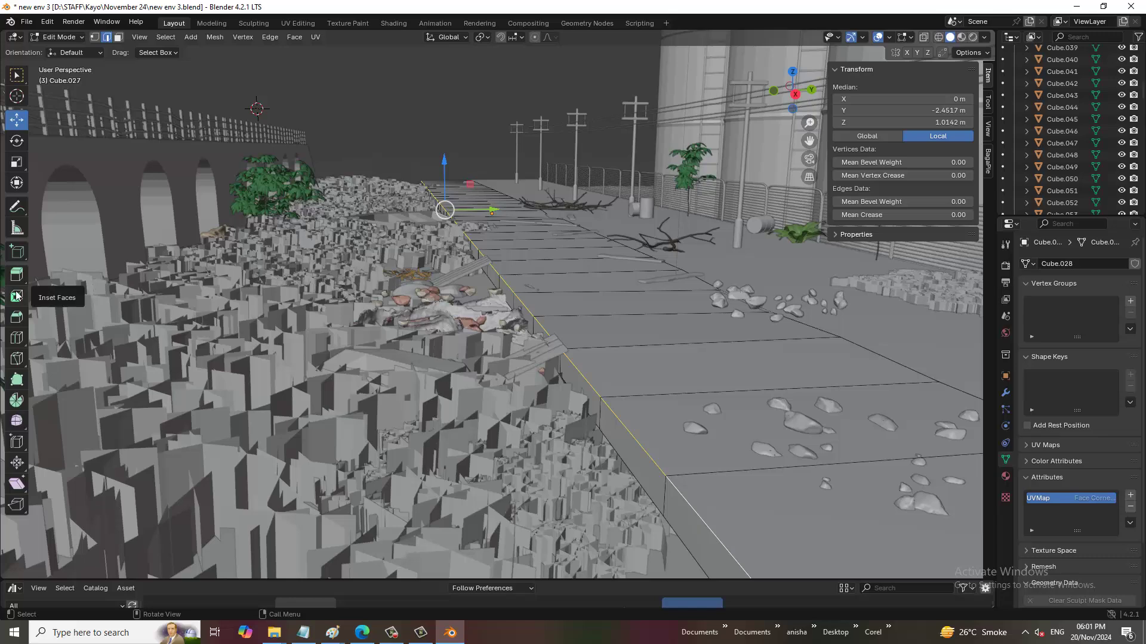
click(16, 317)
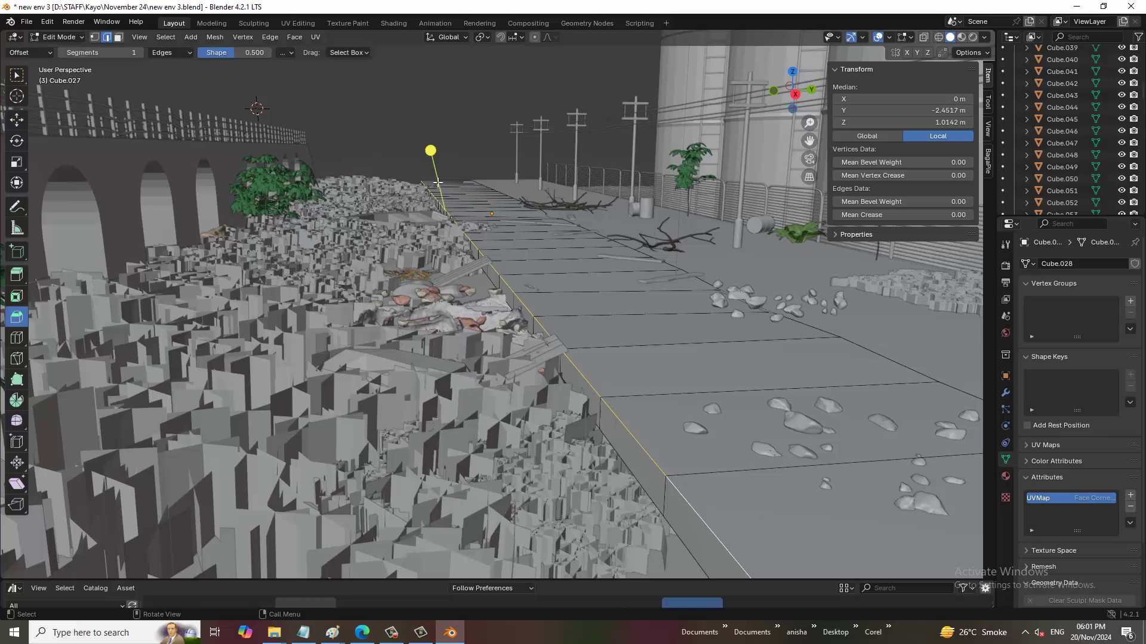
drag(436, 154, 433, 143)
mouse_move(686, 388)
middle_down()
mouse_move(784, 439)
mouse_move(776, 430)
middle_up()
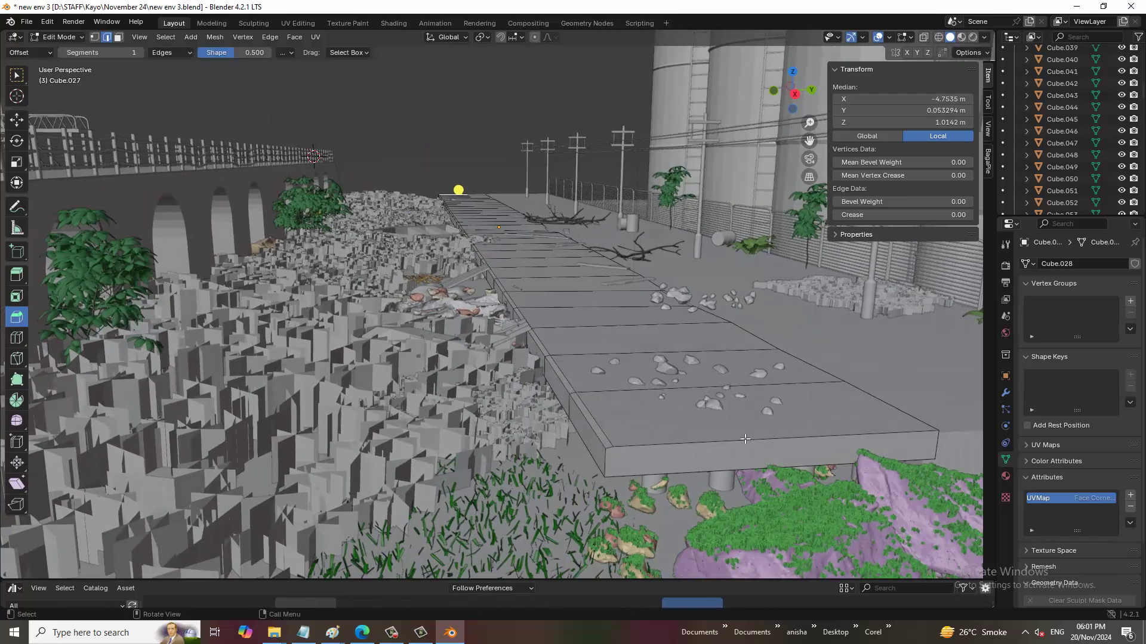
click(16, 119)
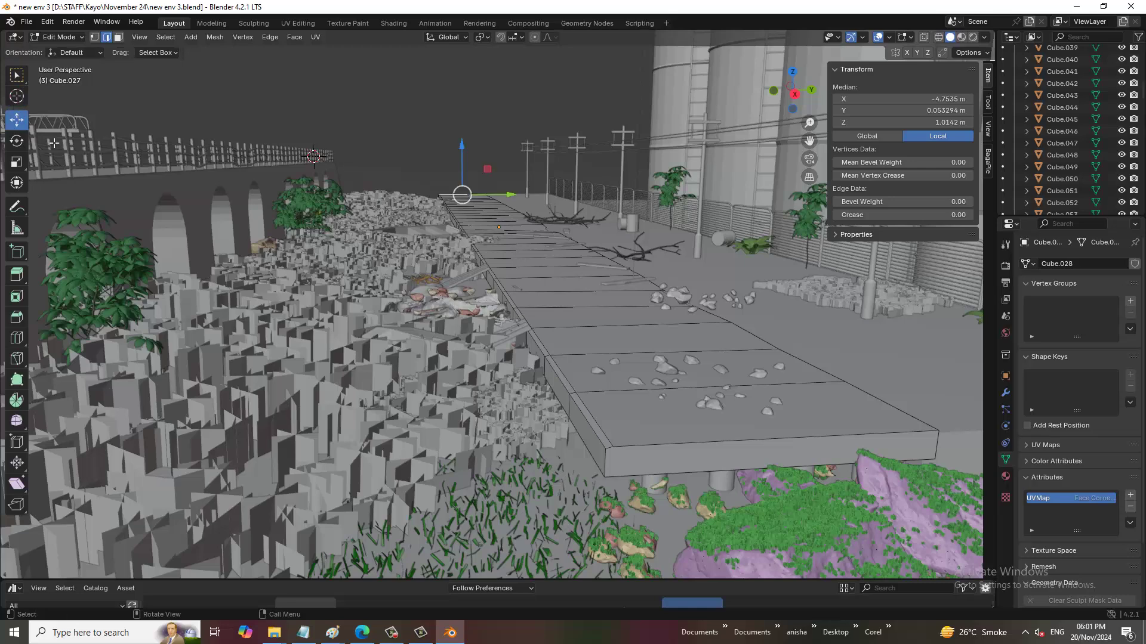
alt+click(594, 429)
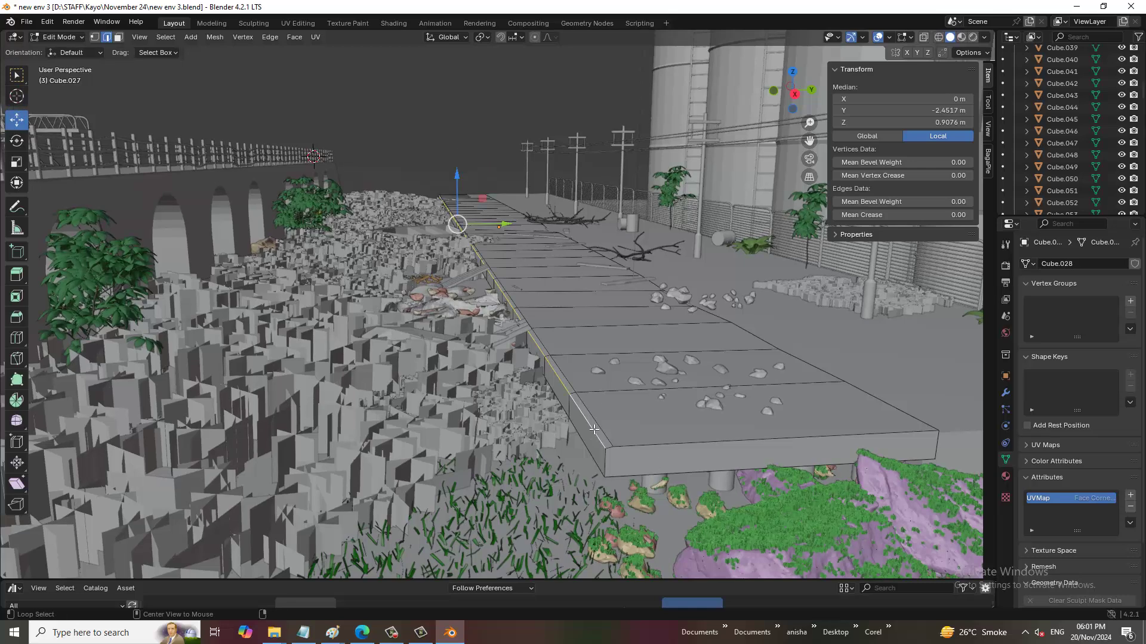
drag(462, 180, 462, 184)
scroll(638, 309, down, 2)
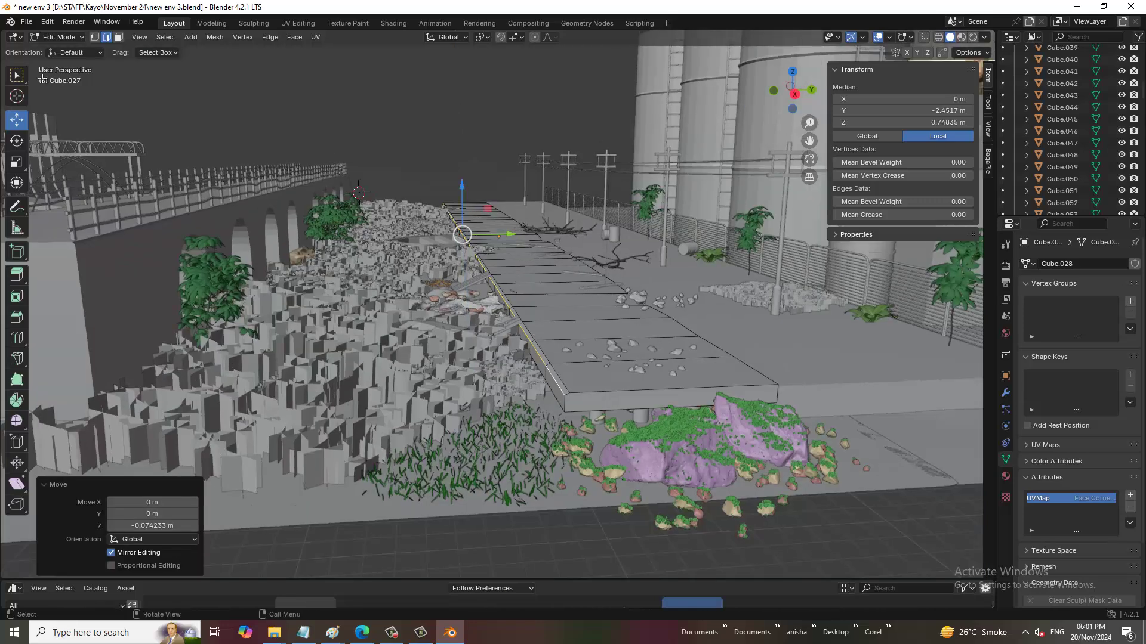
click(68, 38)
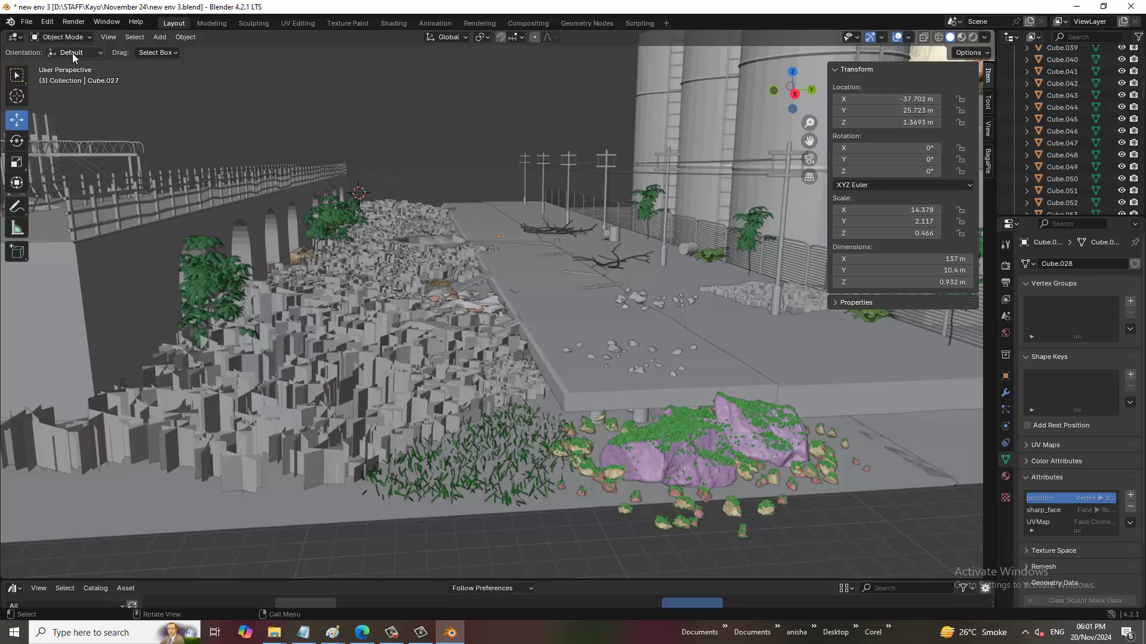
mouse_move(103, 250)
middle_down()
mouse_move(613, 318)
mouse_move(372, 310)
middle_up()
Select the tall left wall and enter Edit Mode on its mesh.
scroll(678, 352, up, 2)
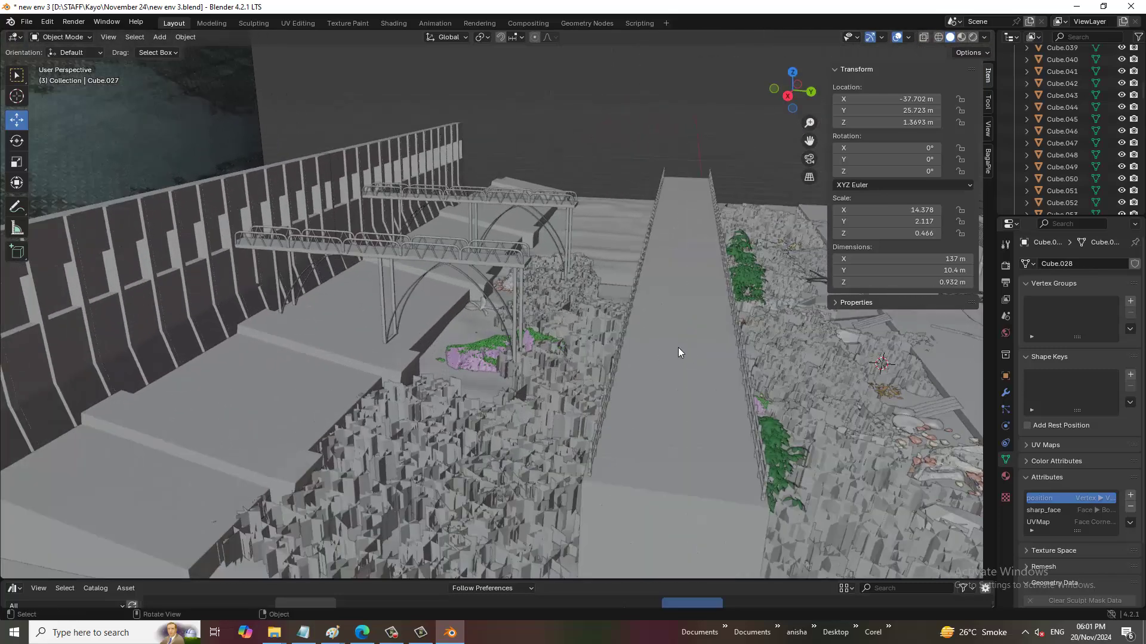
click(233, 200)
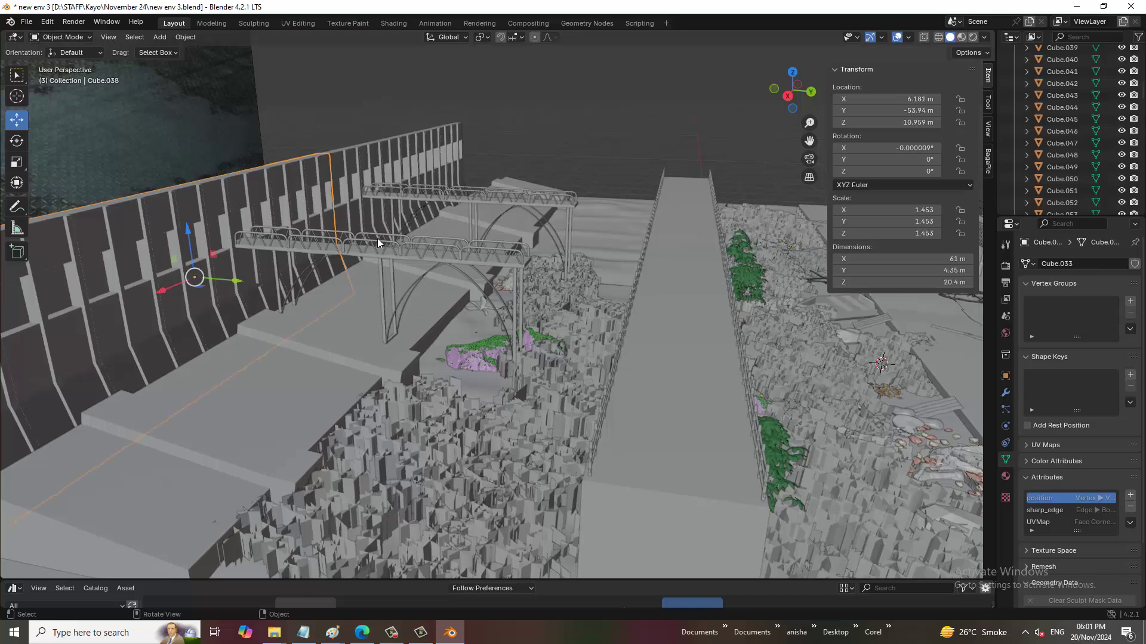
mouse_move(377, 238)
middle_down()
mouse_move(491, 235)
mouse_move(454, 292)
middle_up()
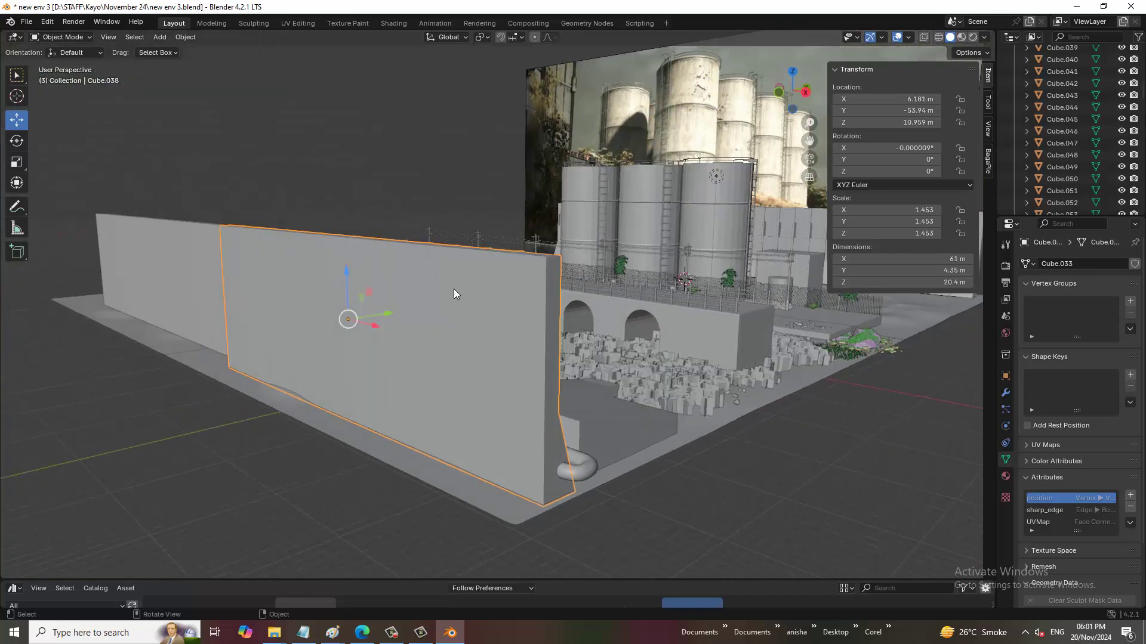
click(68, 39)
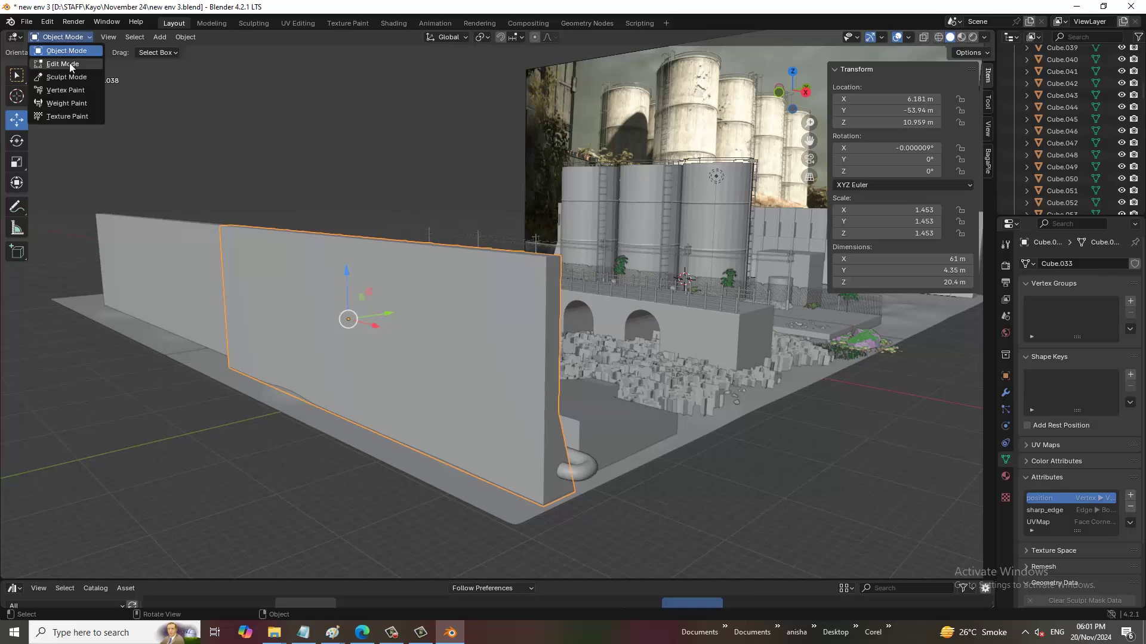
click(69, 62)
click(528, 286)
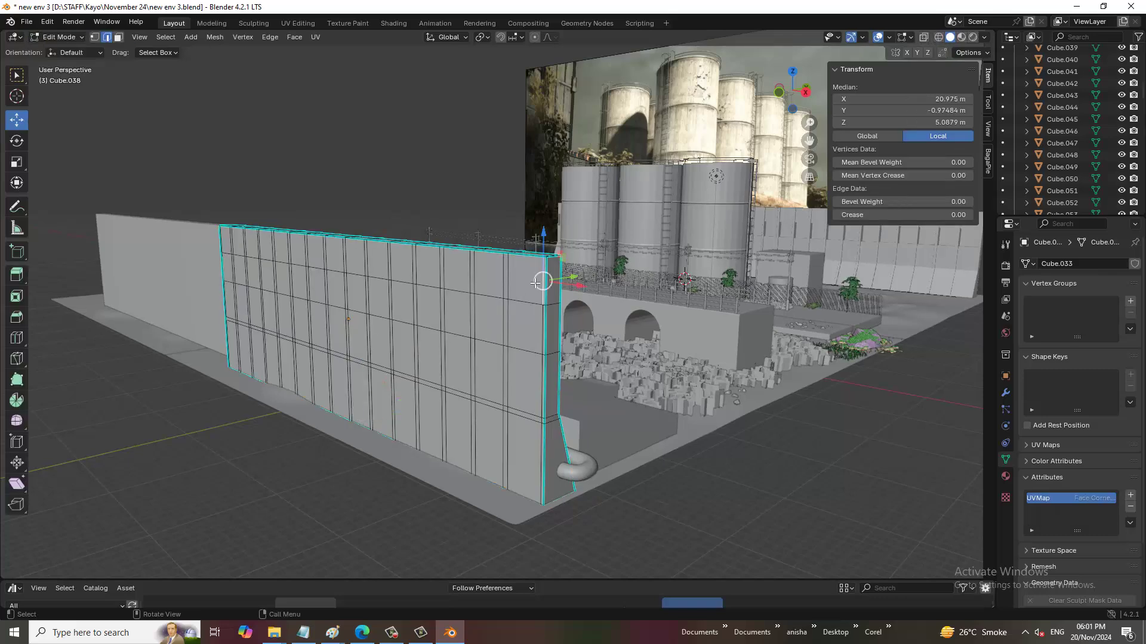
scroll(533, 309, up, 1)
mouse_move(533, 309)
middle_down()
mouse_move(582, 340)
mouse_move(572, 312)
middle_up()
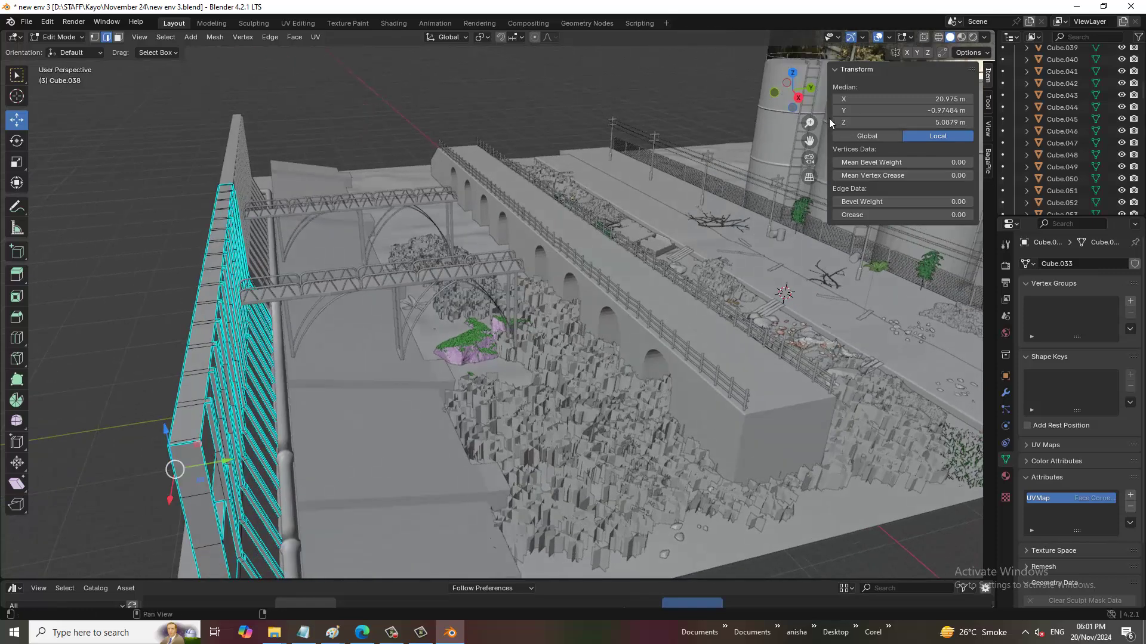
drag(833, 121, 901, 121)
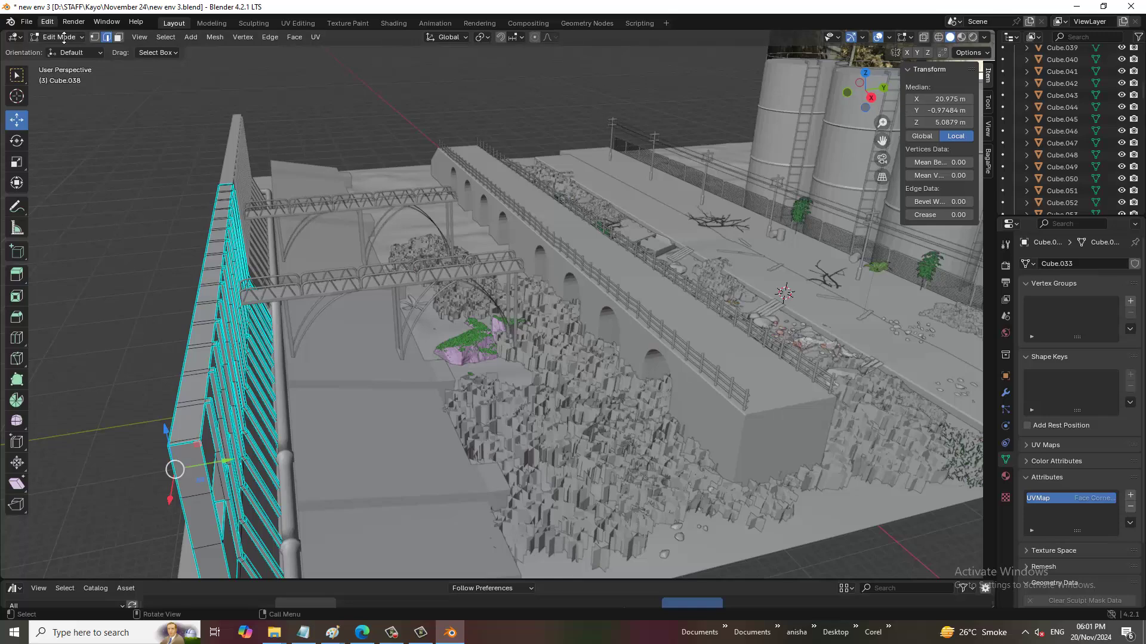
Box-select all of the wall's faces in the right-side view with X-ray on.
click(118, 37)
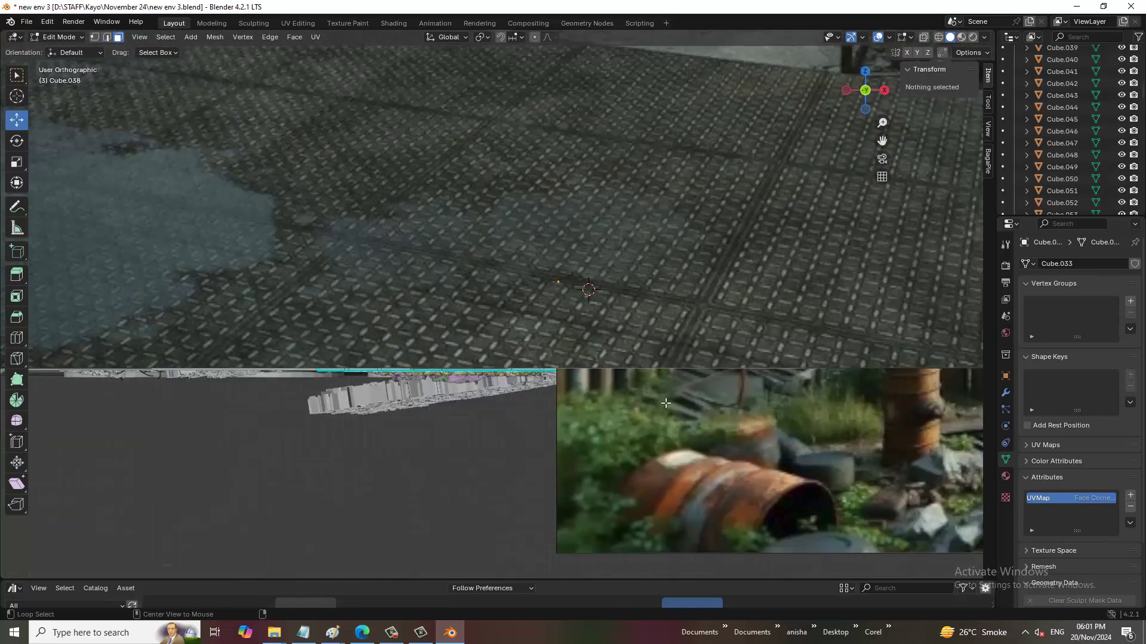
mouse_move(530, 344)
alt+middle_down()
mouse_move(397, 282)
mouse_move(247, 180)
alt+middle_up()
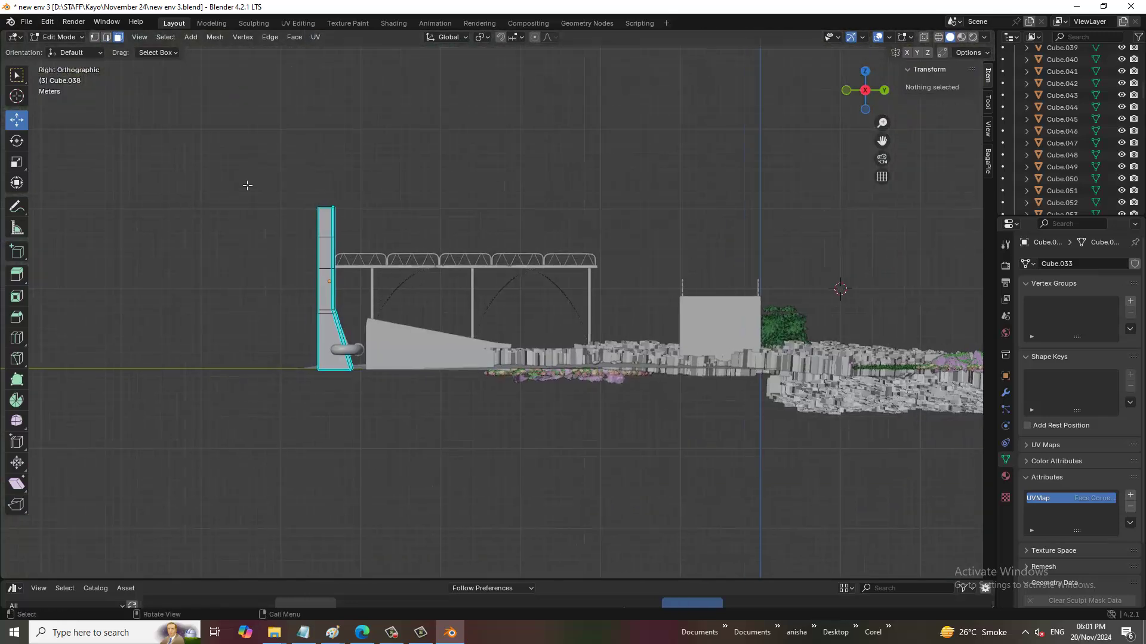
drag(247, 181, 333, 440)
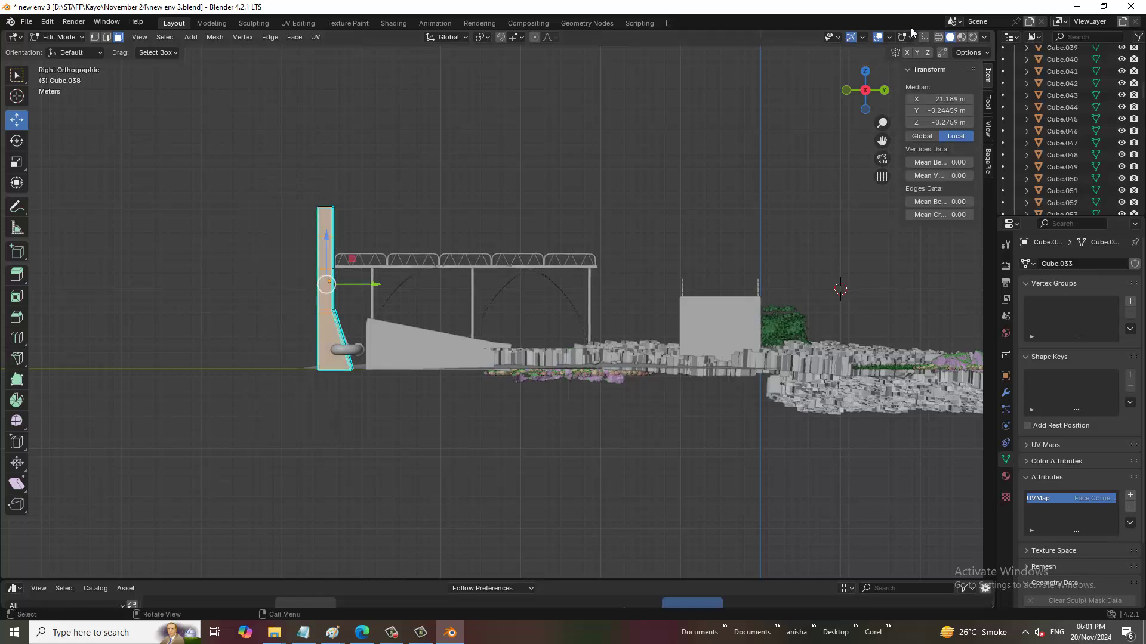
click(925, 37)
drag(237, 147, 330, 444)
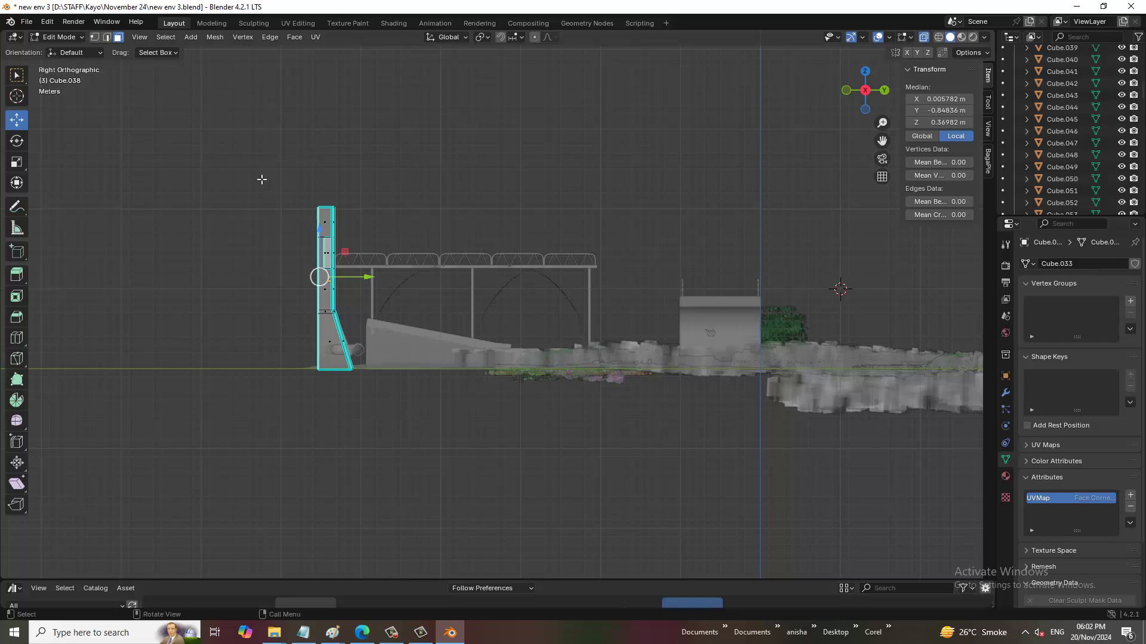
mouse_move(257, 174)
mouse_down()
mouse_move(314, 417)
mouse_move(332, 428)
mouse_up()
scroll(332, 422, up, 2)
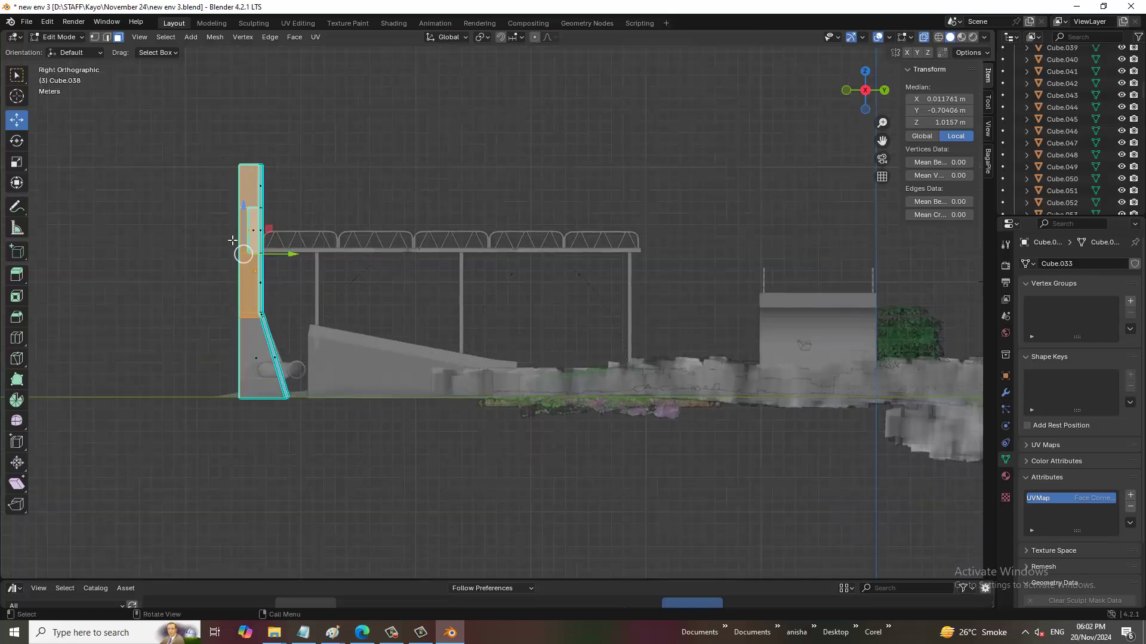
drag(178, 123, 293, 487)
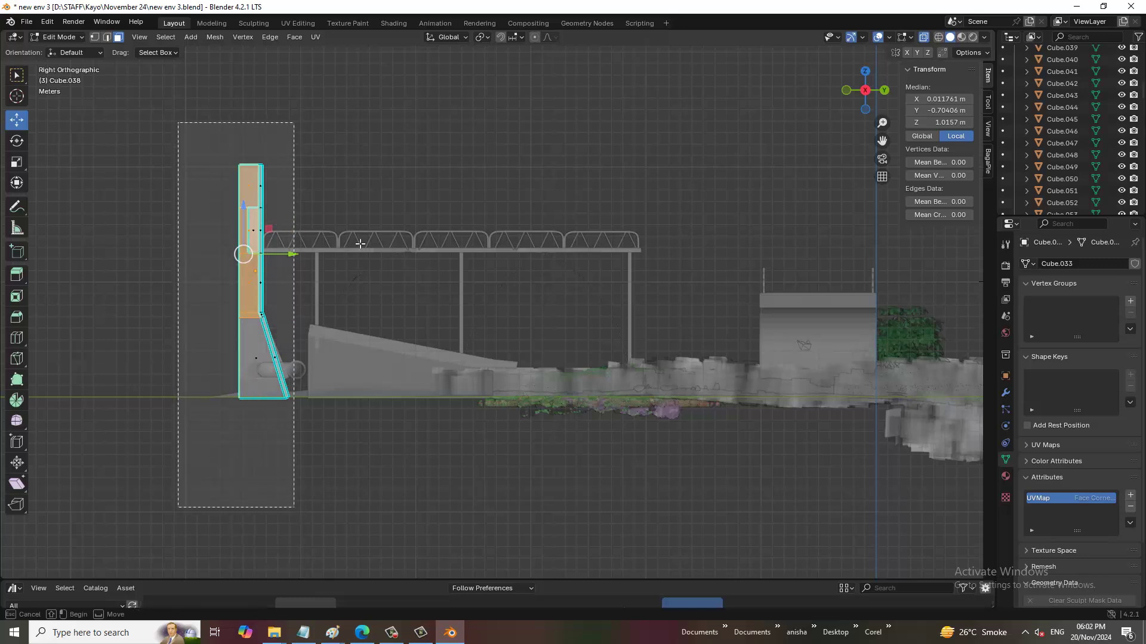
mouse_move(417, 109)
mouse_down()
mouse_move(338, 453)
mouse_move(245, 501)
mouse_up()
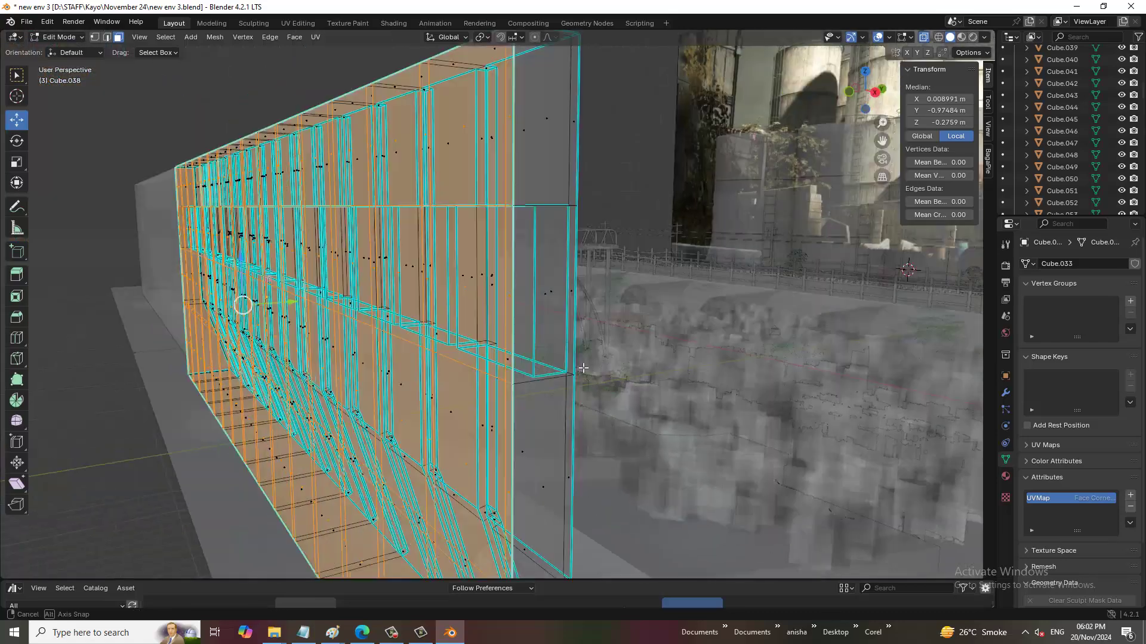
middle_drag(461, 352, 926, 45)
click(923, 37)
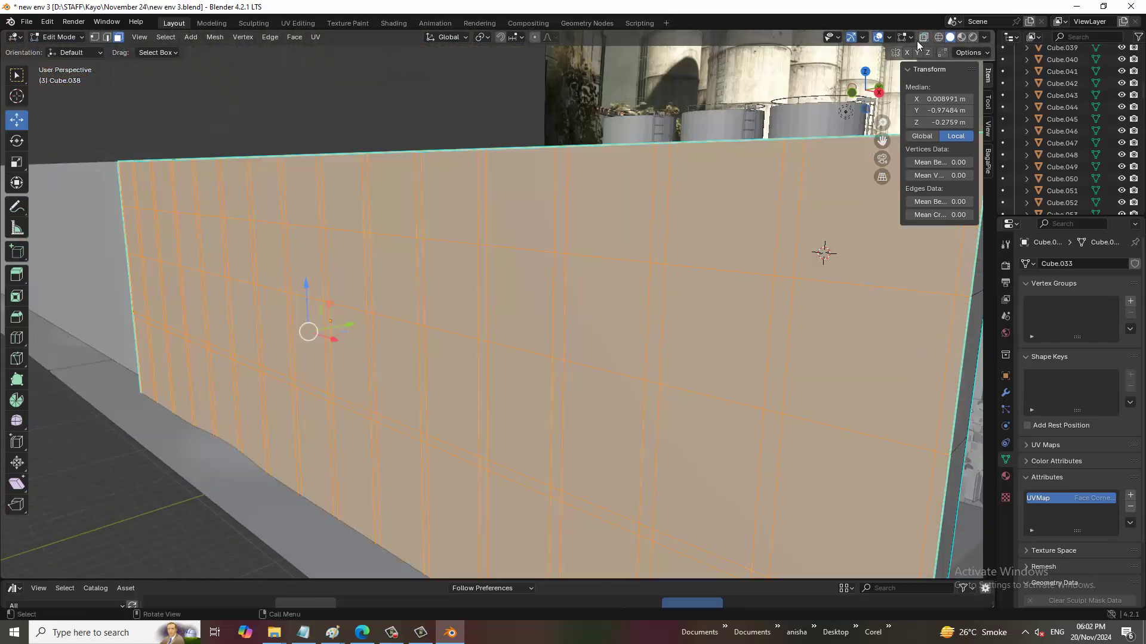
Extrude the wall's faces 8.6 m outward along their normals.
scroll(657, 350, down, 10)
middle_drag(656, 349, 587, 398)
scroll(587, 399, up, 2)
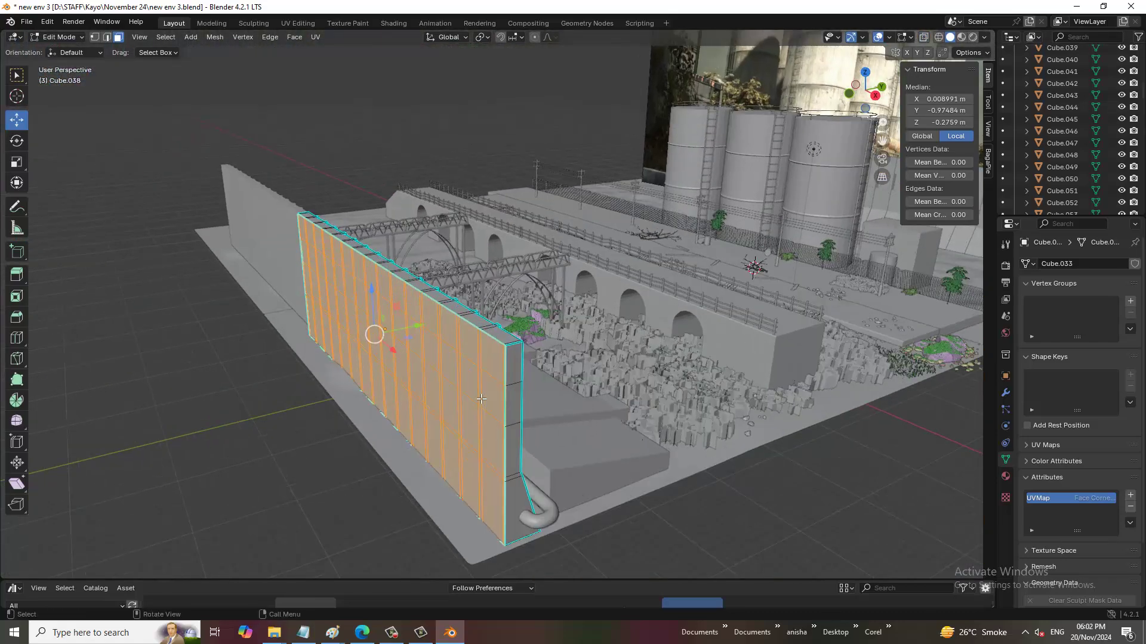
key(e)
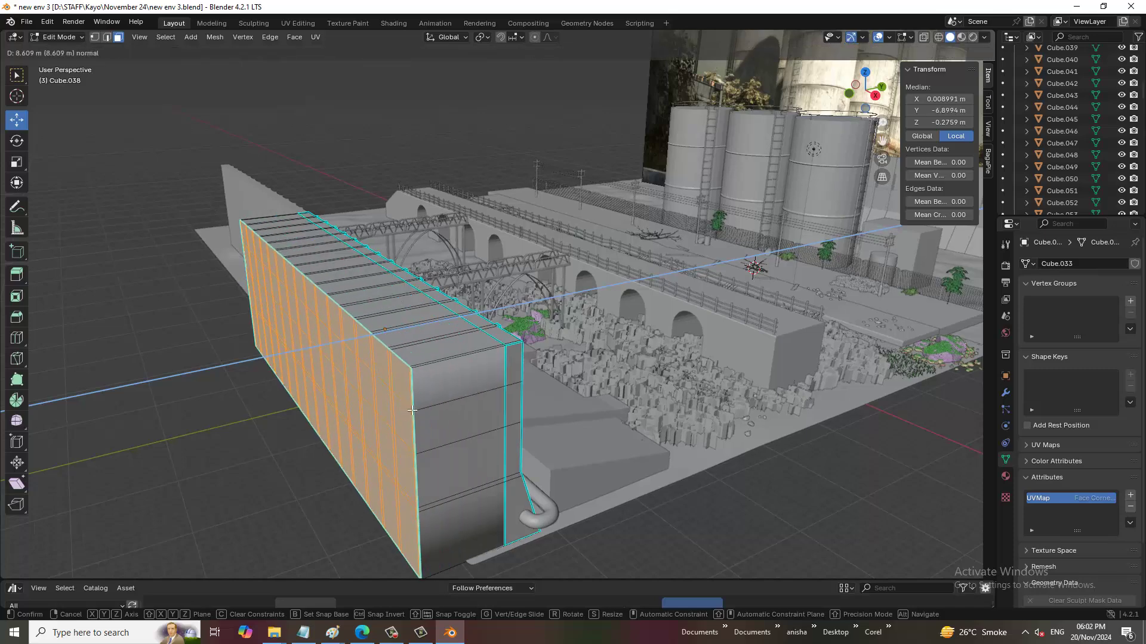
click(411, 410)
middle_drag(411, 410, 466, 333)
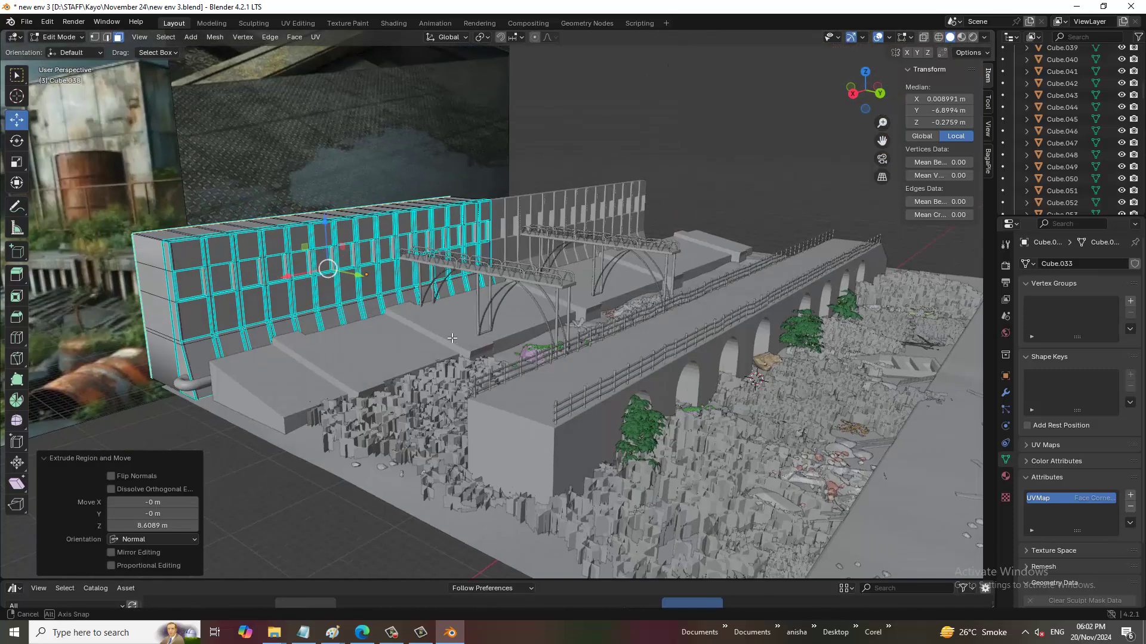
mouse_move(728, 345)
middle_down()
mouse_move(684, 356)
mouse_move(592, 347)
middle_up()
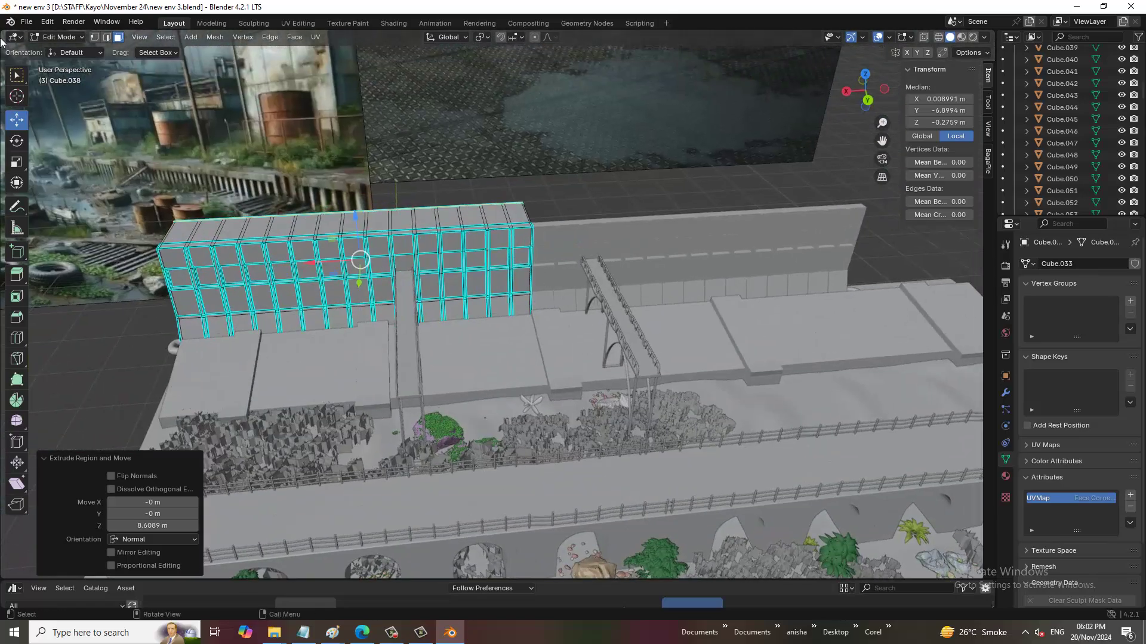
click(70, 34)
Return to Object Mode and delete the thin right-hand wall.
click(74, 48)
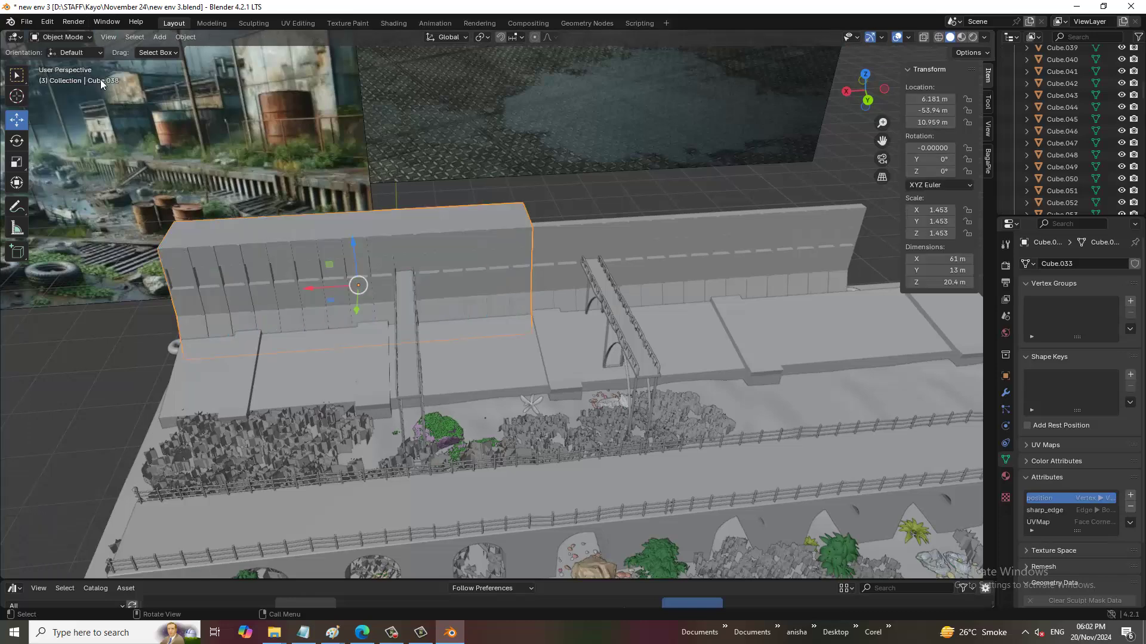
click(717, 239)
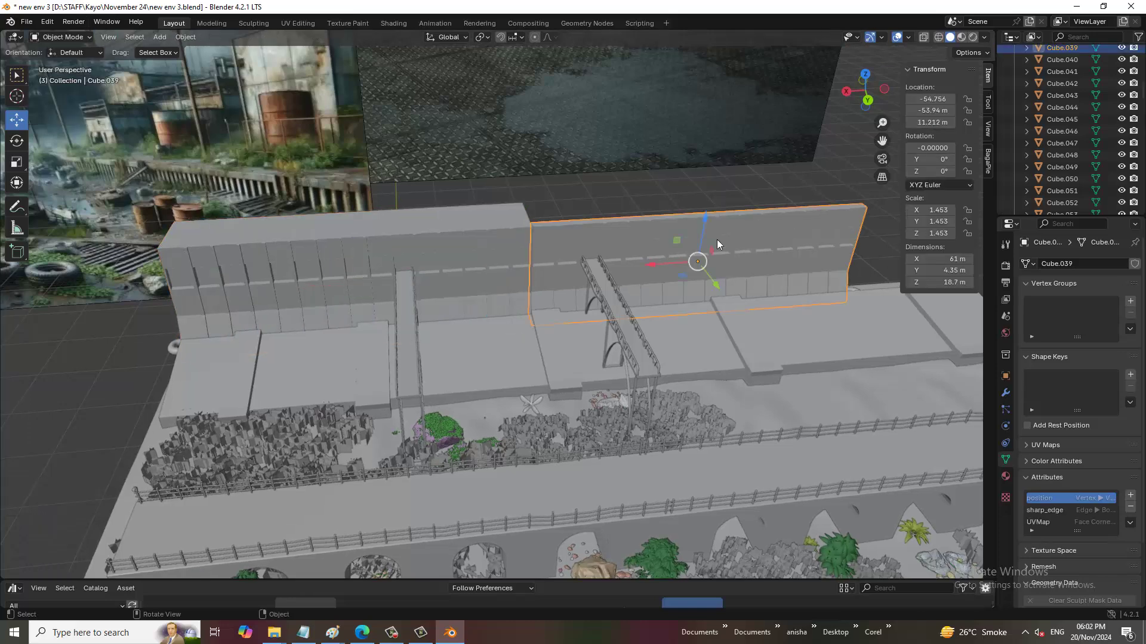
key(Delete)
Duplicate the thickened wall and move the copy -61.036 m along X.
click(517, 243)
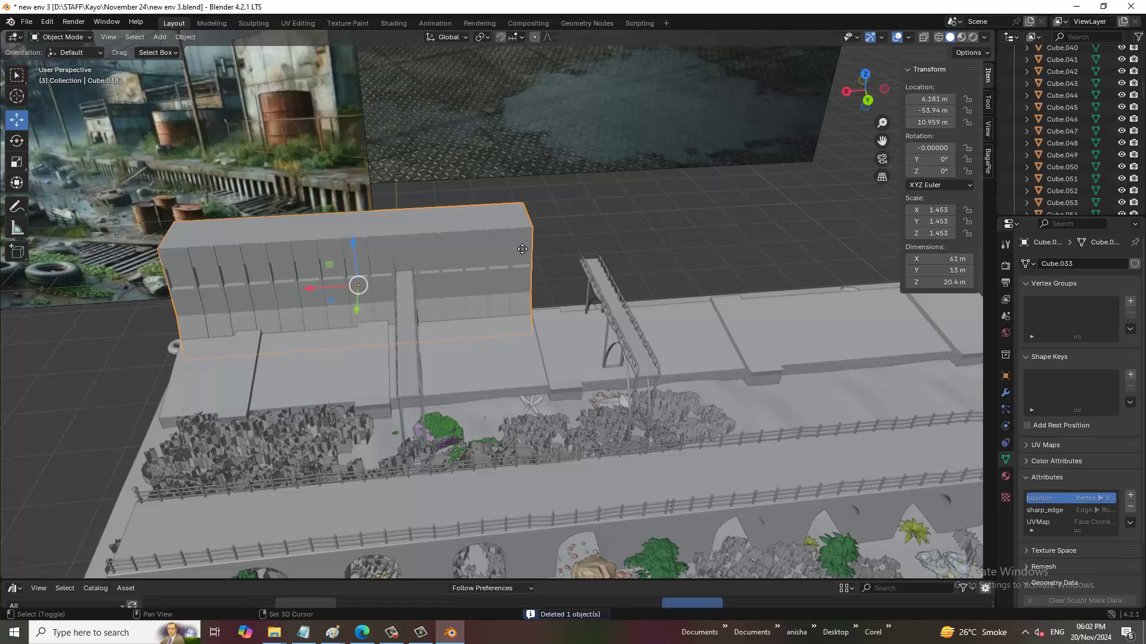
key(shift+d)
key(Escape)
key(g)
key(x)
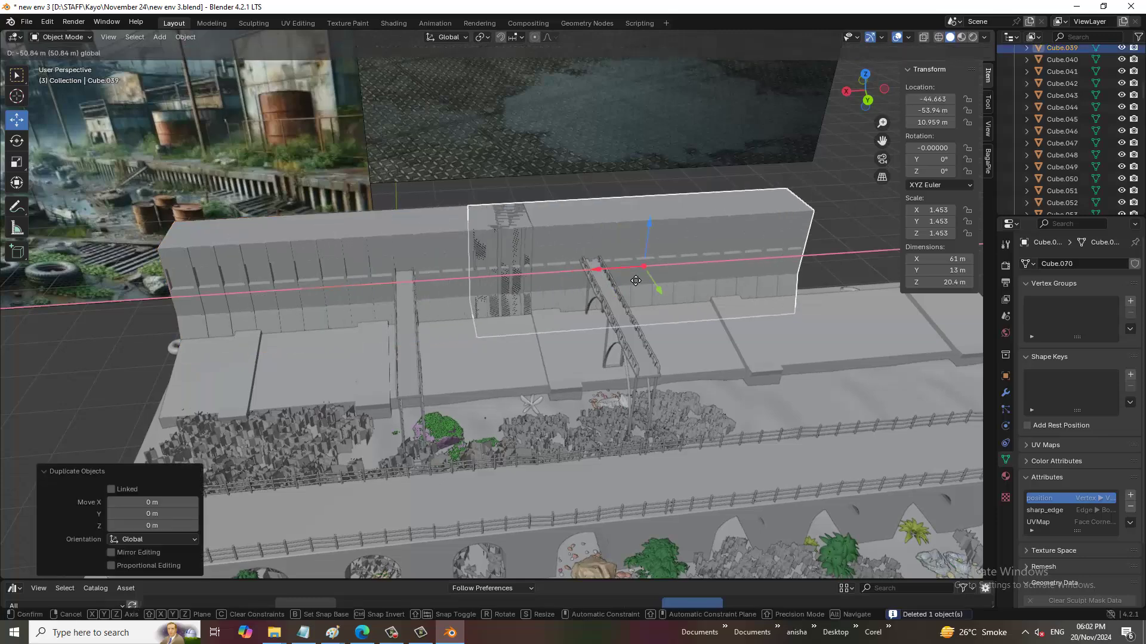
click(668, 274)
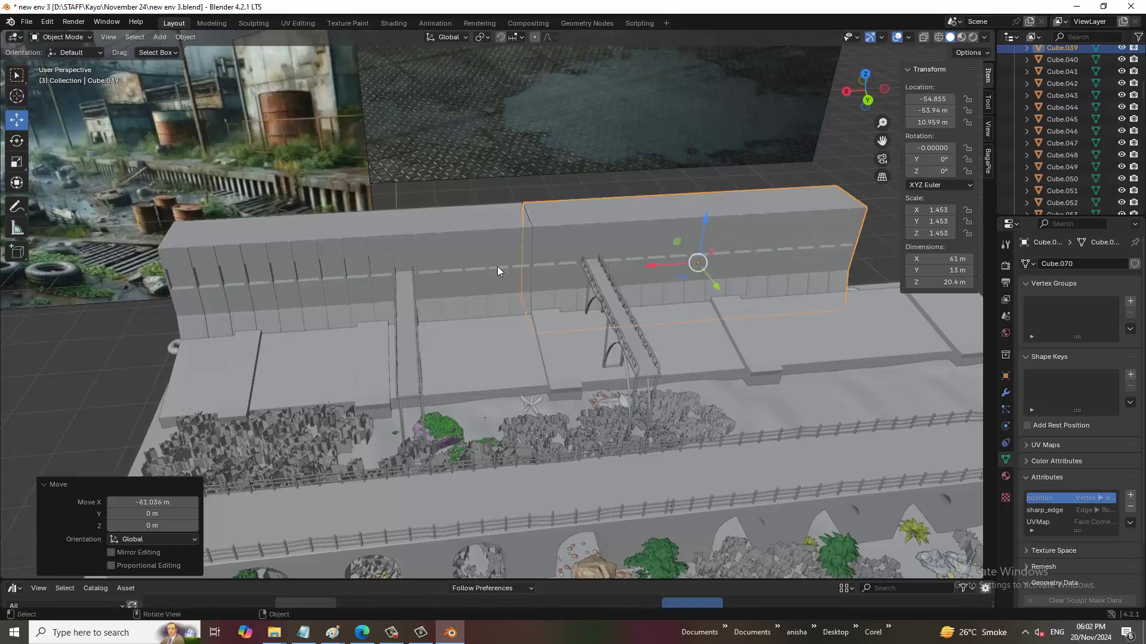
mouse_move(496, 266)
middle_down()
mouse_move(647, 192)
mouse_move(646, 236)
mouse_move(399, 391)
mouse_move(503, 391)
mouse_move(518, 371)
mouse_move(477, 125)
middle_up()
click(297, 452)
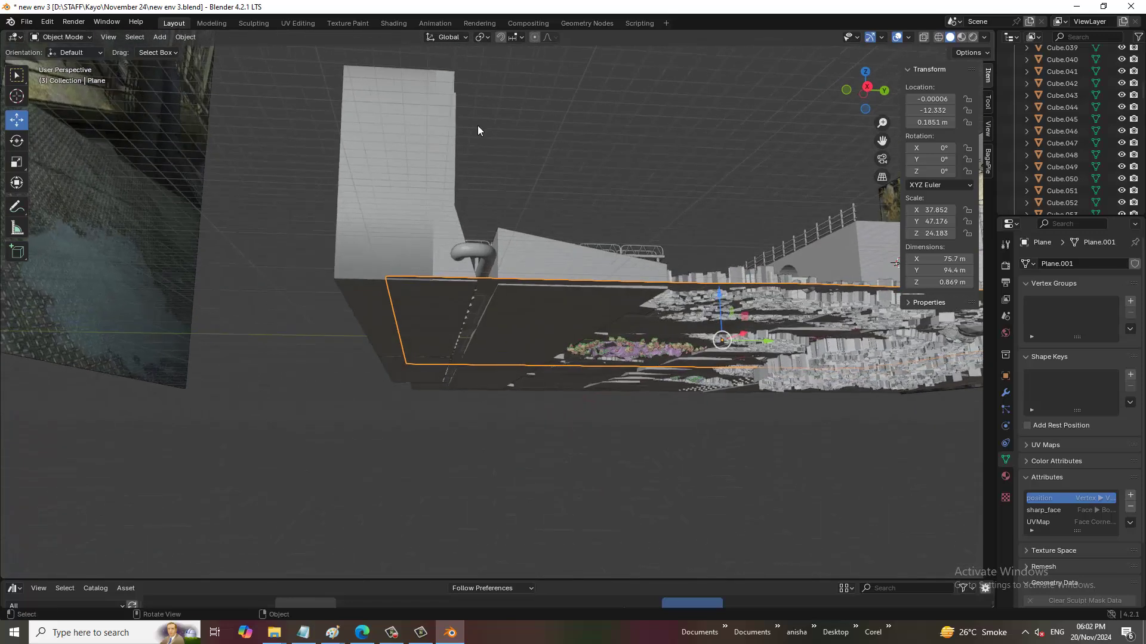
Enter Edit Mode on the ground plane, select its border edge and enable X-ray.
click(57, 38)
click(62, 62)
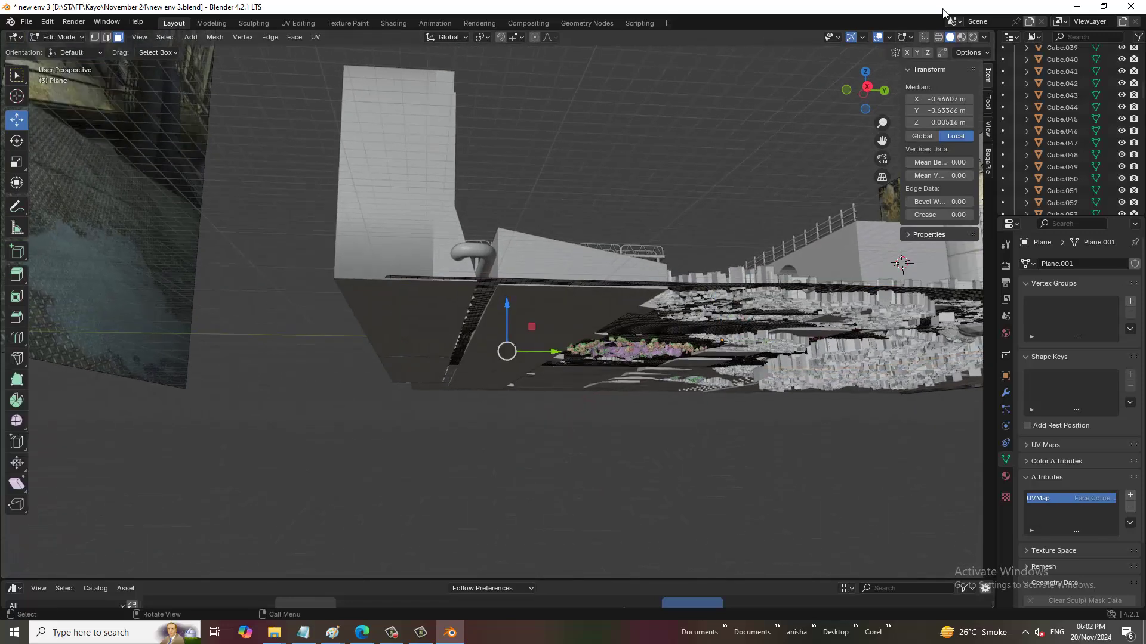
mouse_move(897, 50)
middle_down()
mouse_move(462, 418)
mouse_move(676, 401)
mouse_move(821, 283)
middle_up()
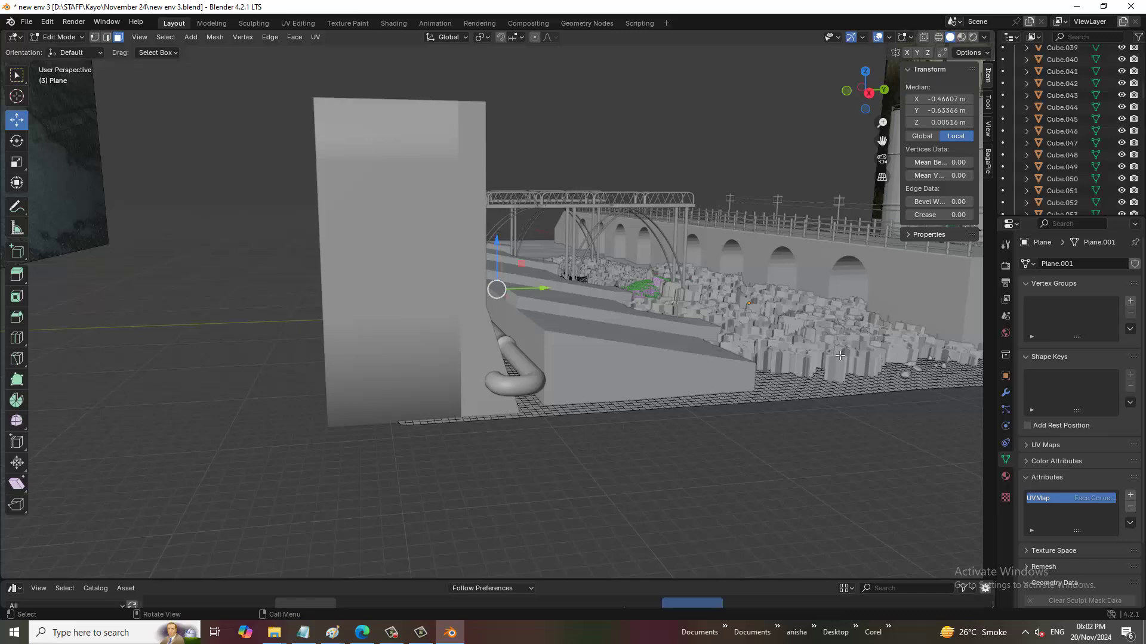
scroll(550, 505, up, 3)
scroll(562, 486, up, 3)
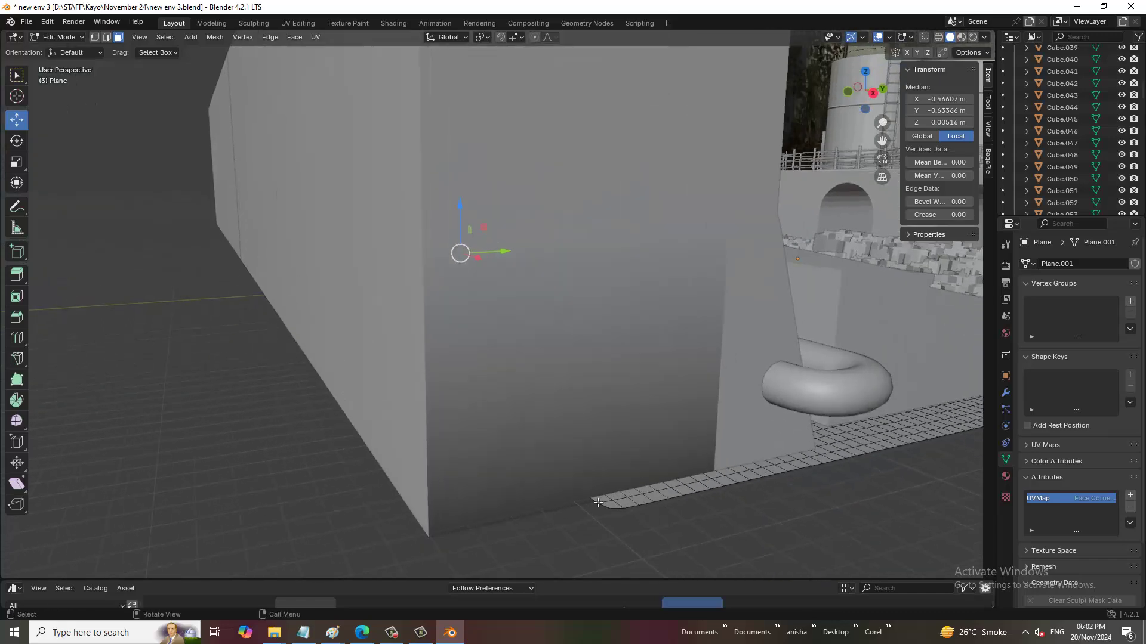
click(600, 507)
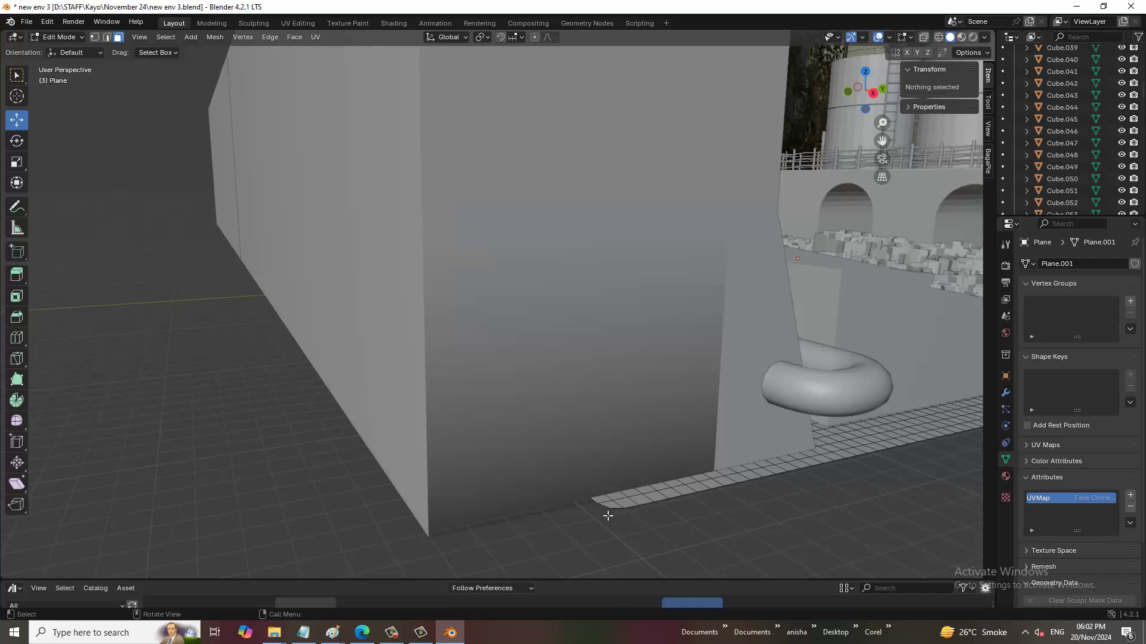
key(2)
click(600, 505)
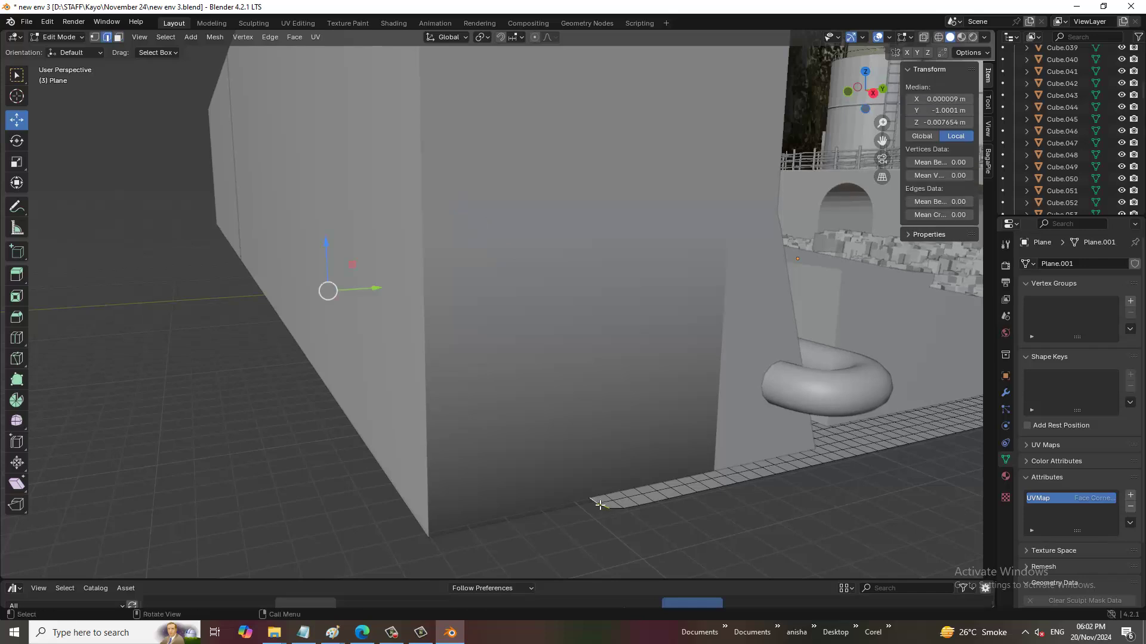
click(923, 37)
scroll(493, 333, down, 3)
scroll(465, 323, down, 2)
scroll(460, 341, up, 3)
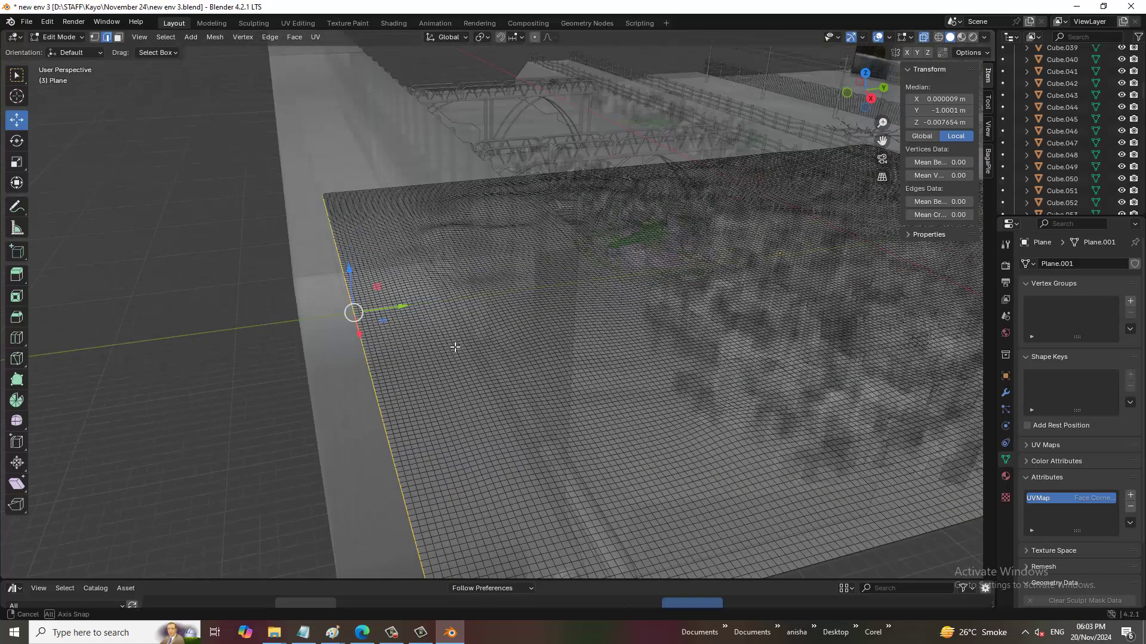
Extrude the border edge outward five times into new strips.
key(e)
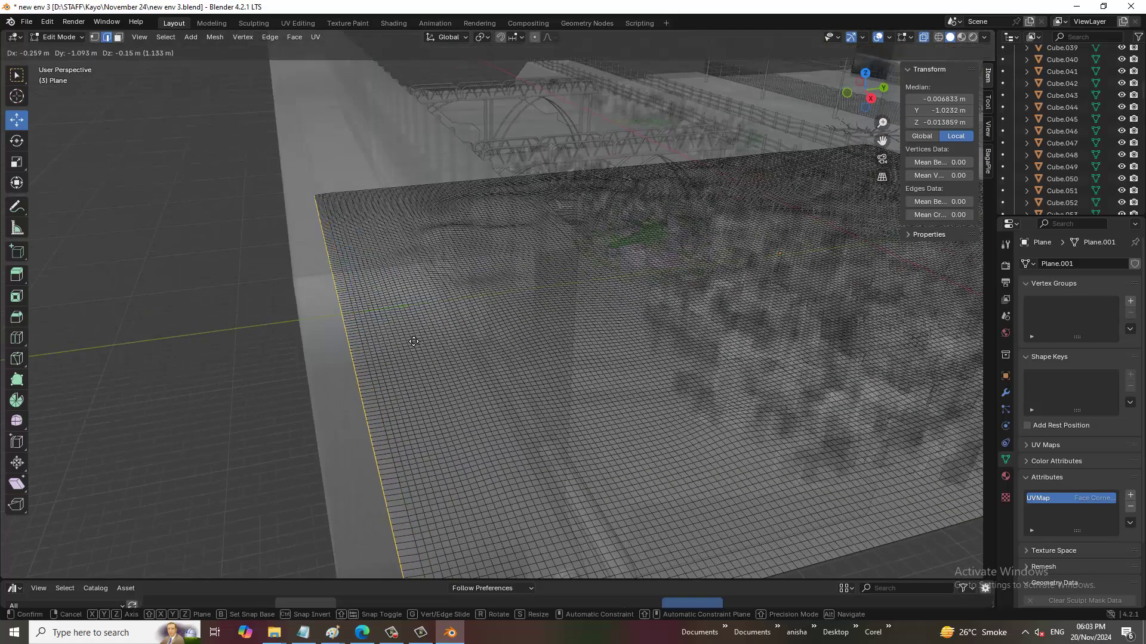
click(419, 340)
key(e)
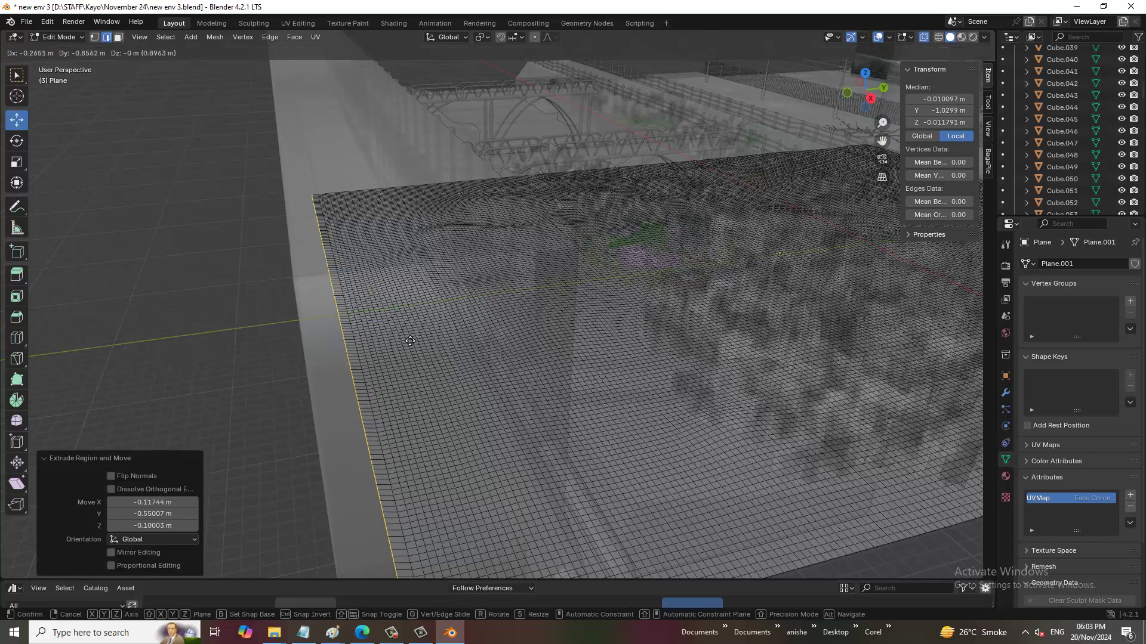
click(408, 342)
key(e)
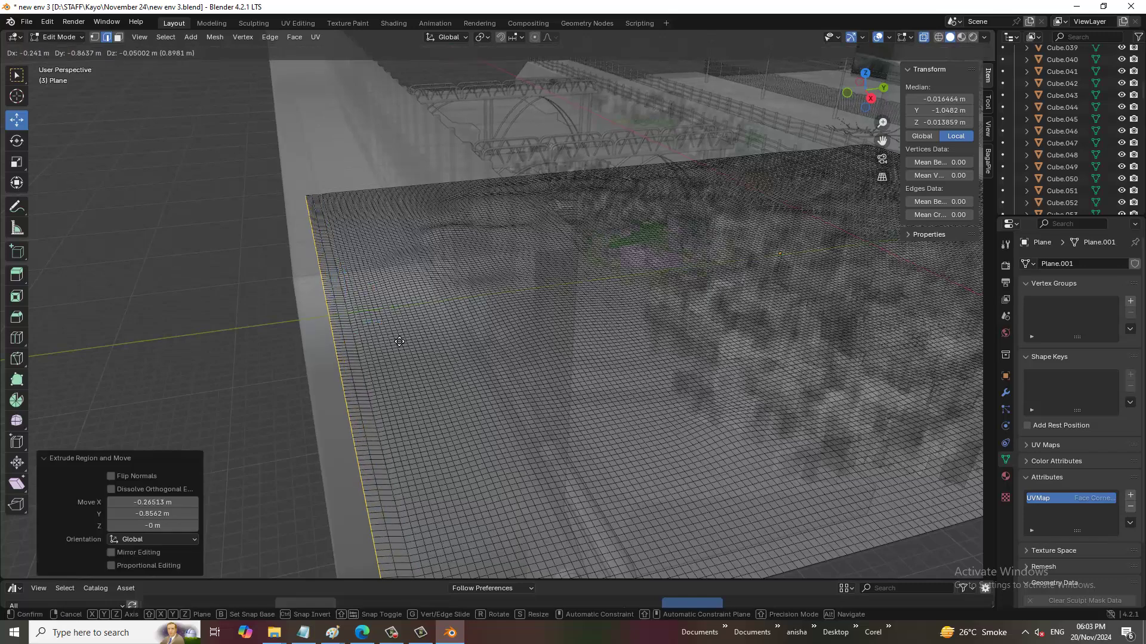
click(398, 343)
key(e)
click(306, 320)
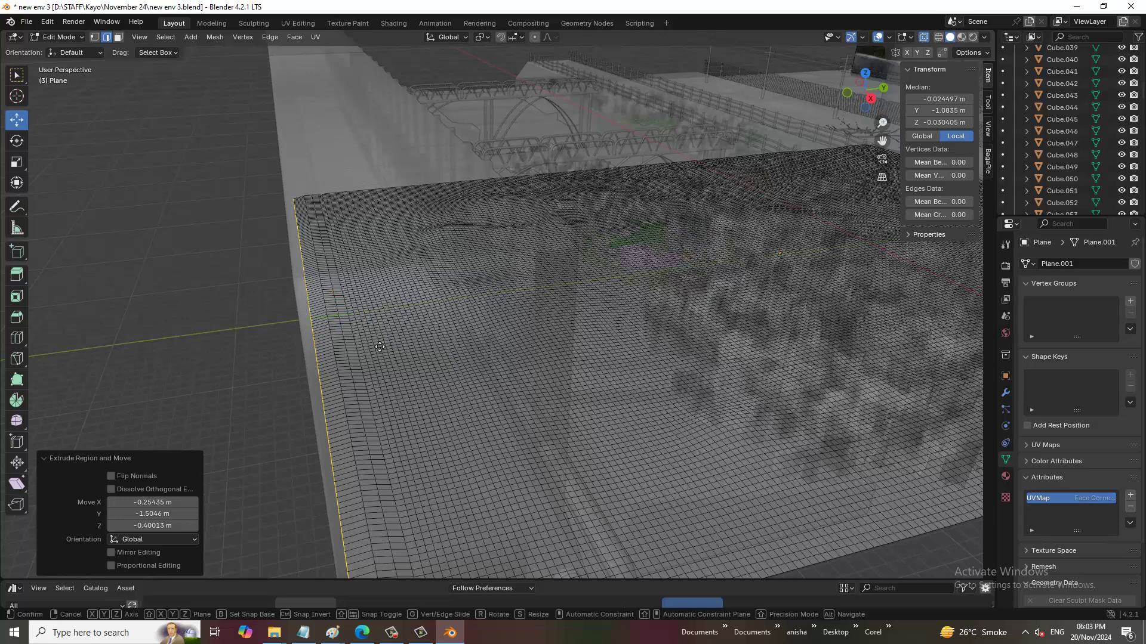
key(e)
click(359, 348)
Turn X-ray off to view the scene solid again.
mouse_move(359, 348)
middle_down()
mouse_move(430, 311)
mouse_move(418, 357)
middle_up()
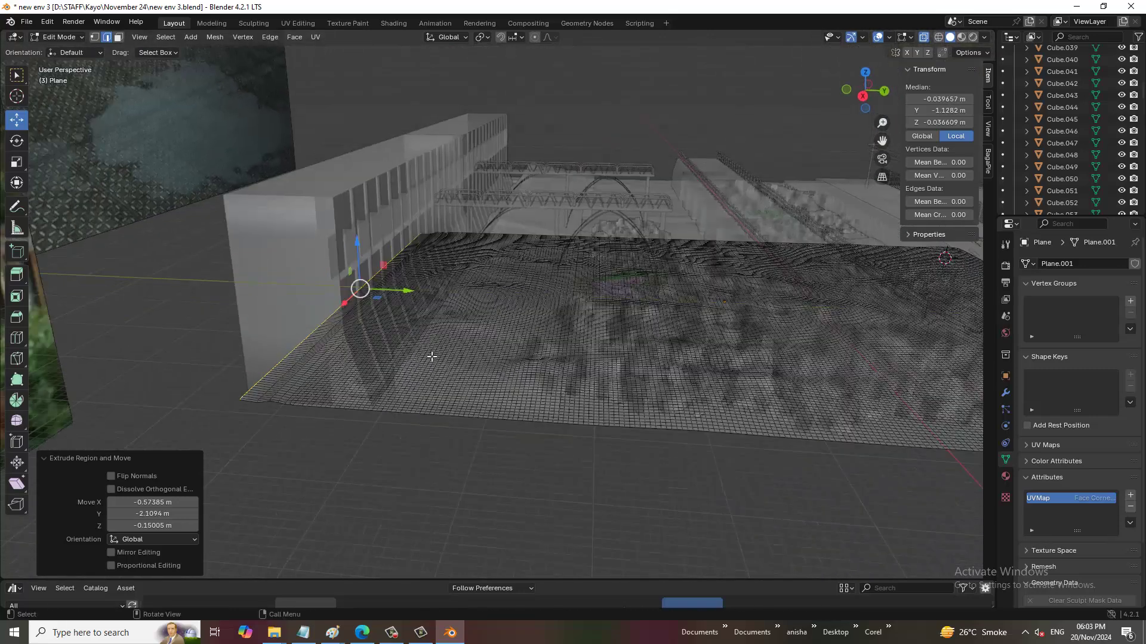
click(924, 38)
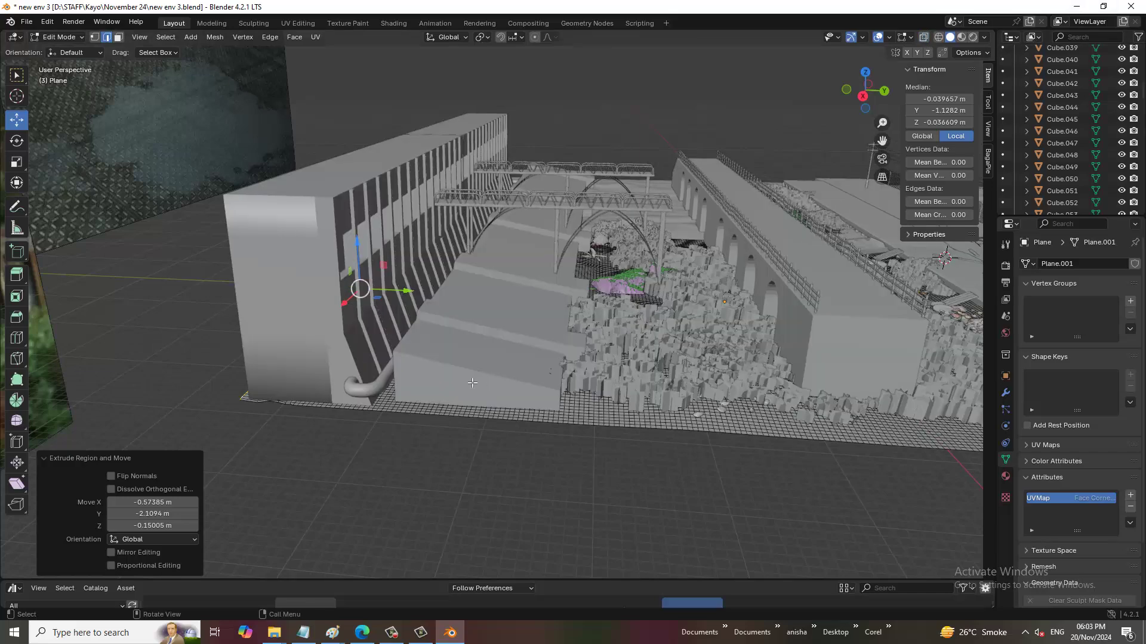
middle_drag(506, 376, 453, 334)
click(79, 42)
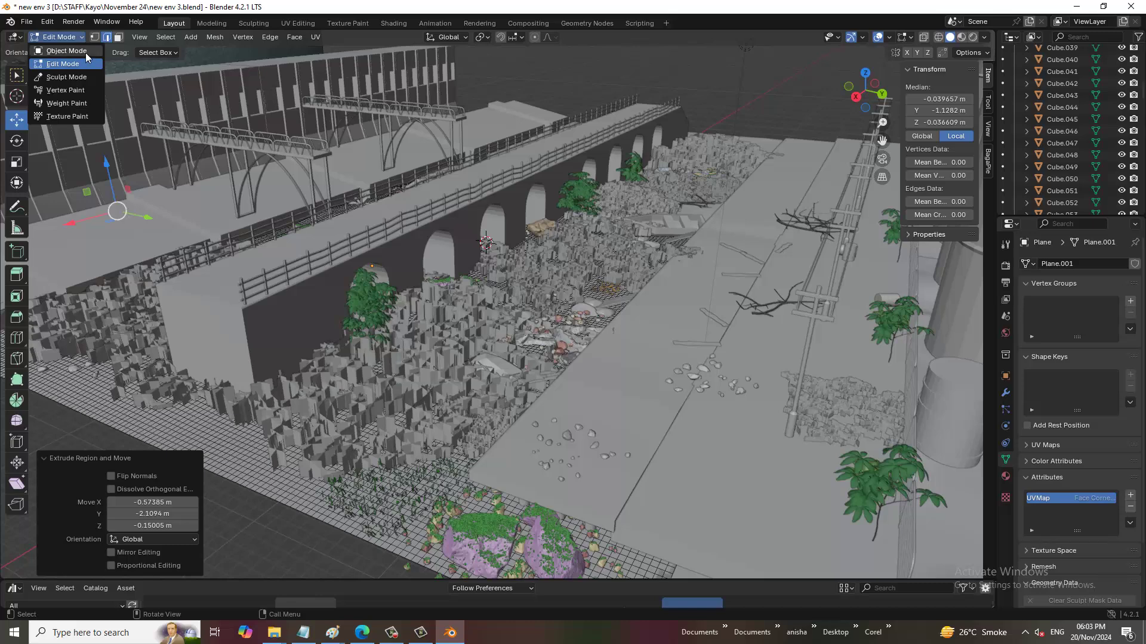
Switch the ground plane back to Object Mode and open the Add menu's mesh list.
click(87, 51)
click(390, 632)
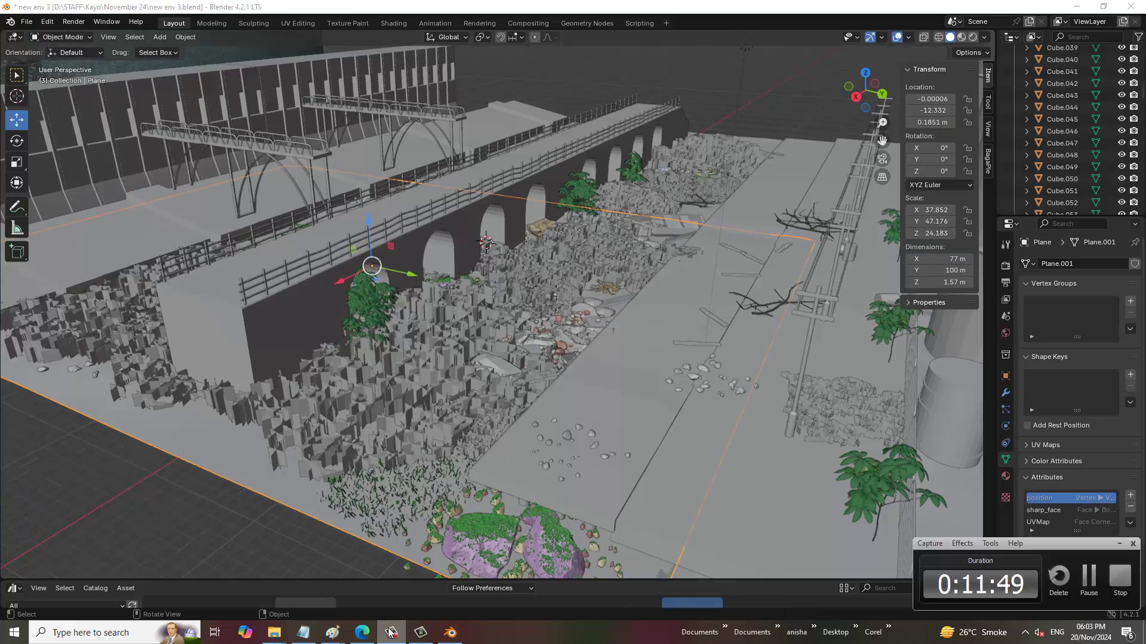
click(390, 632)
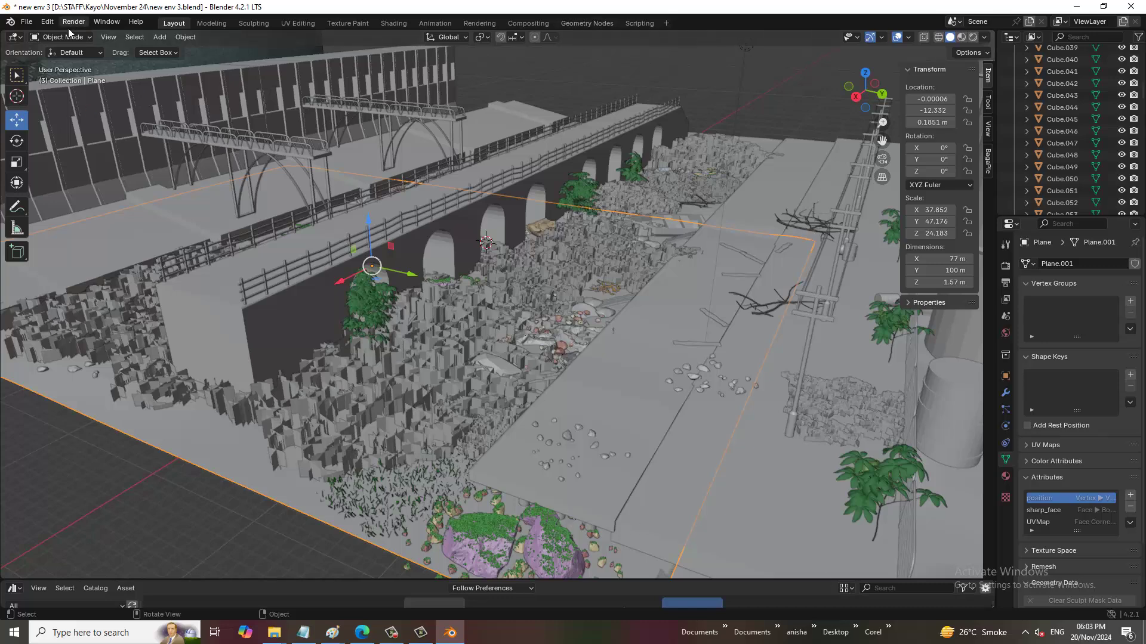
click(162, 37)
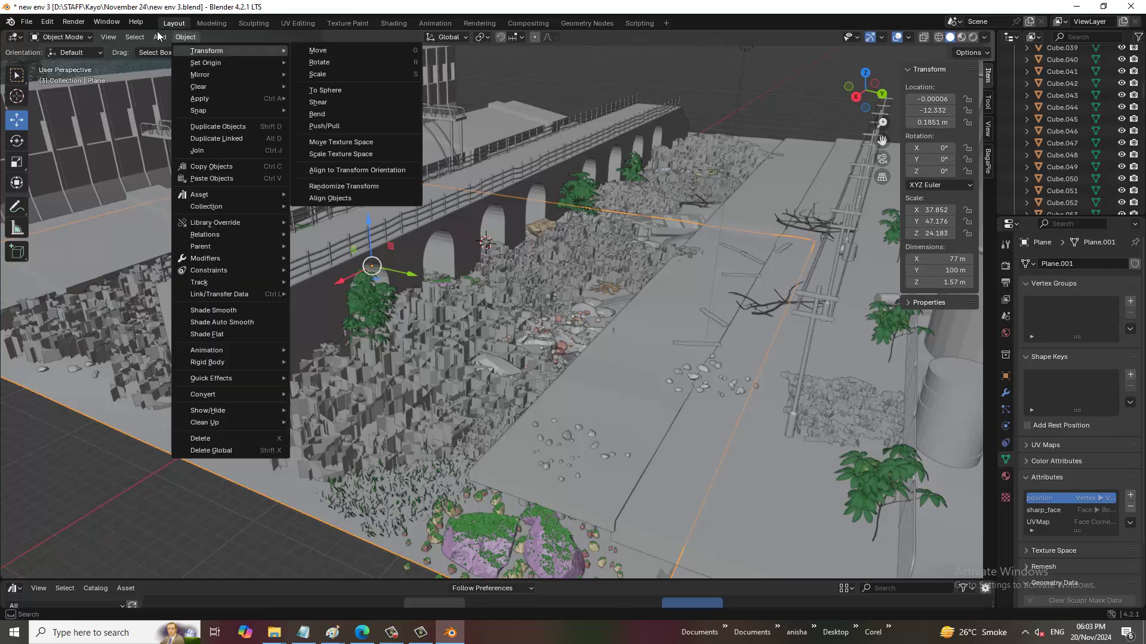
mouse_move(177, 50)
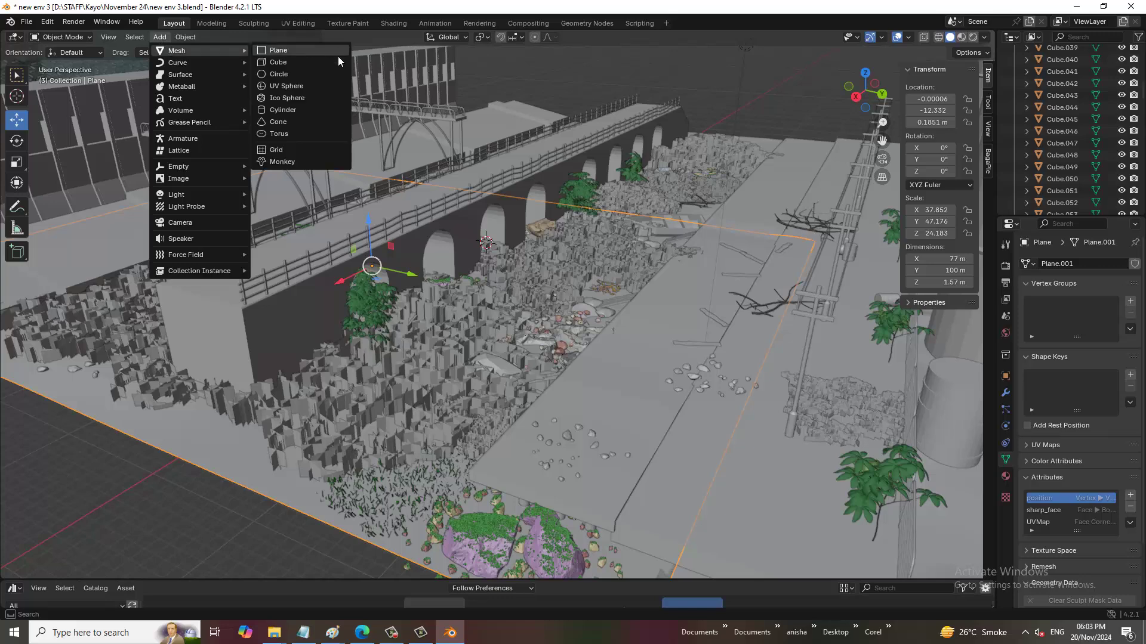
Replace a misplaced cylinder with a fresh one added at the 3D cursor.
click(306, 114)
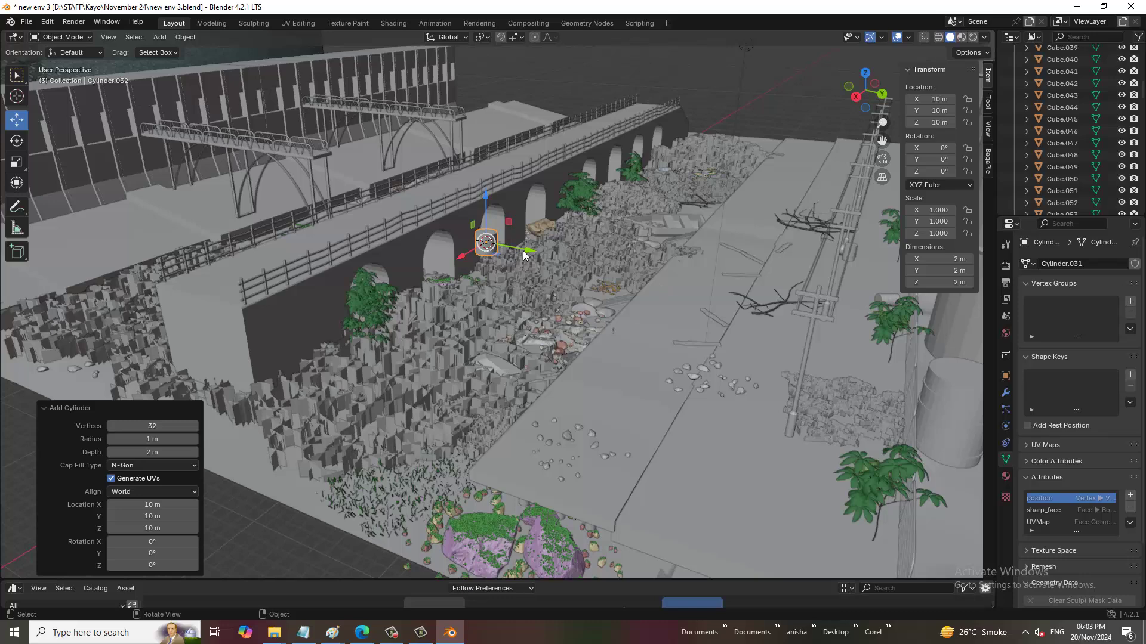
drag(525, 248, 747, 301)
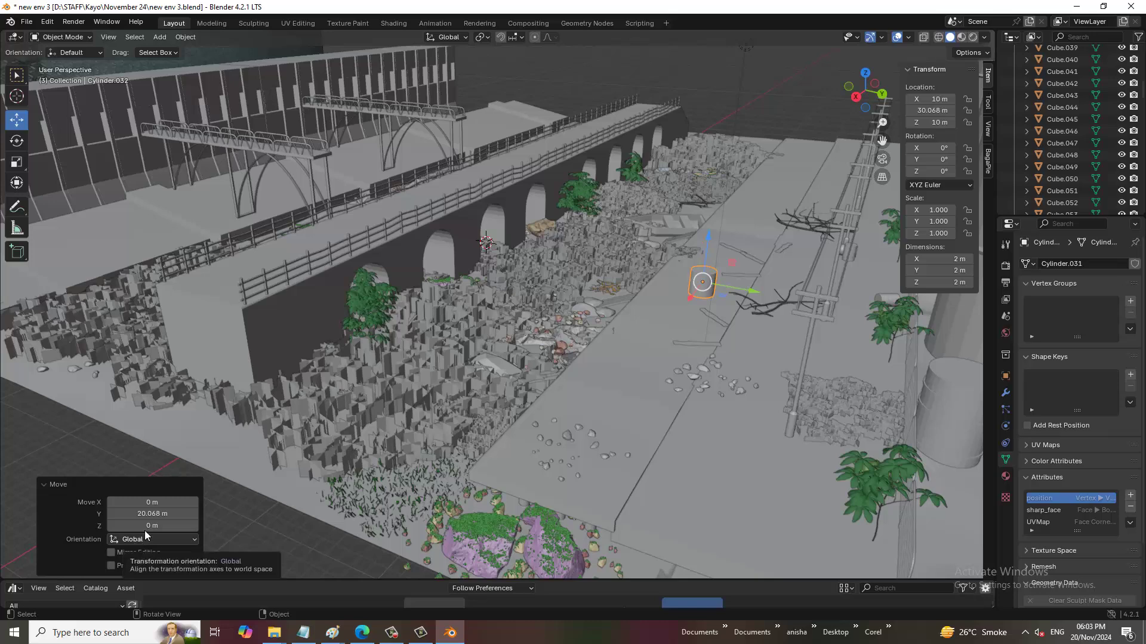
key(Delete)
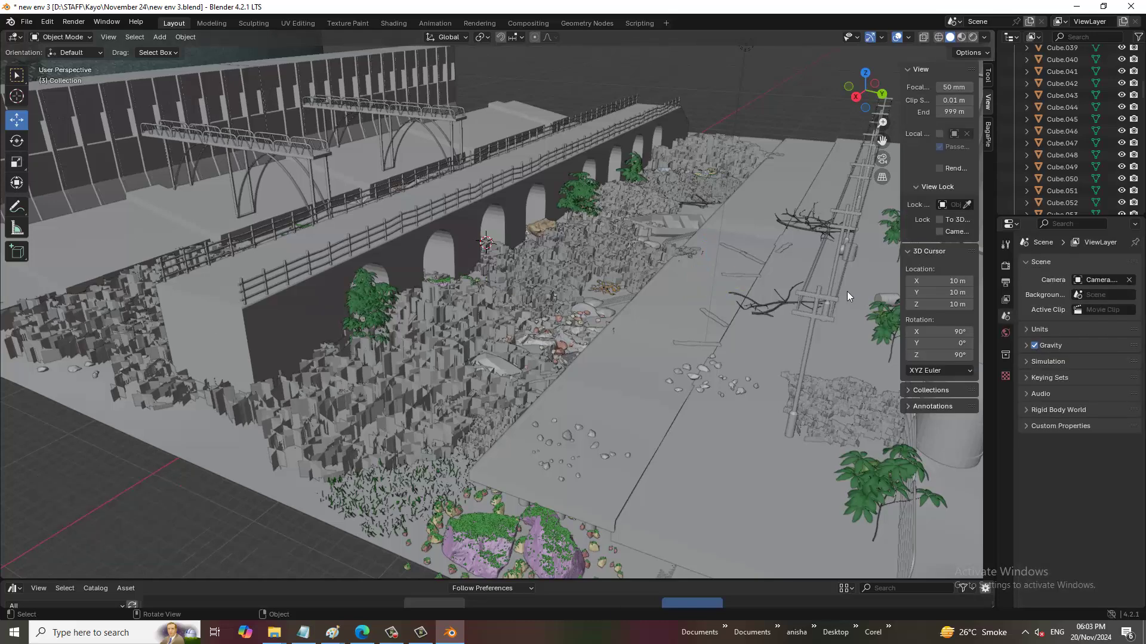
click(161, 38)
mouse_move(177, 50)
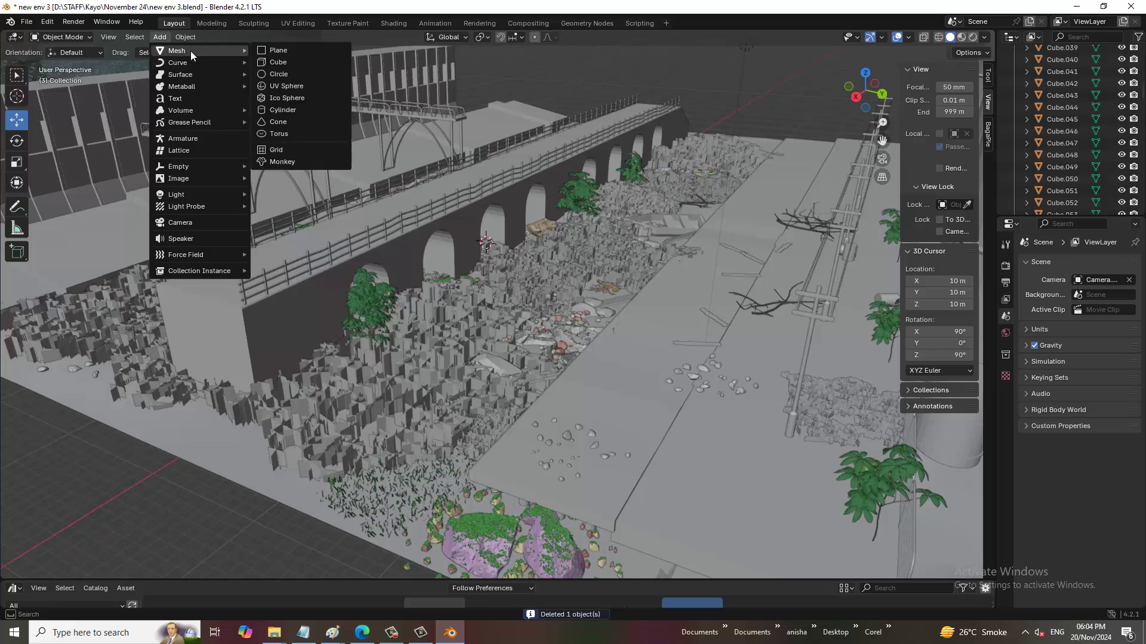
click(303, 110)
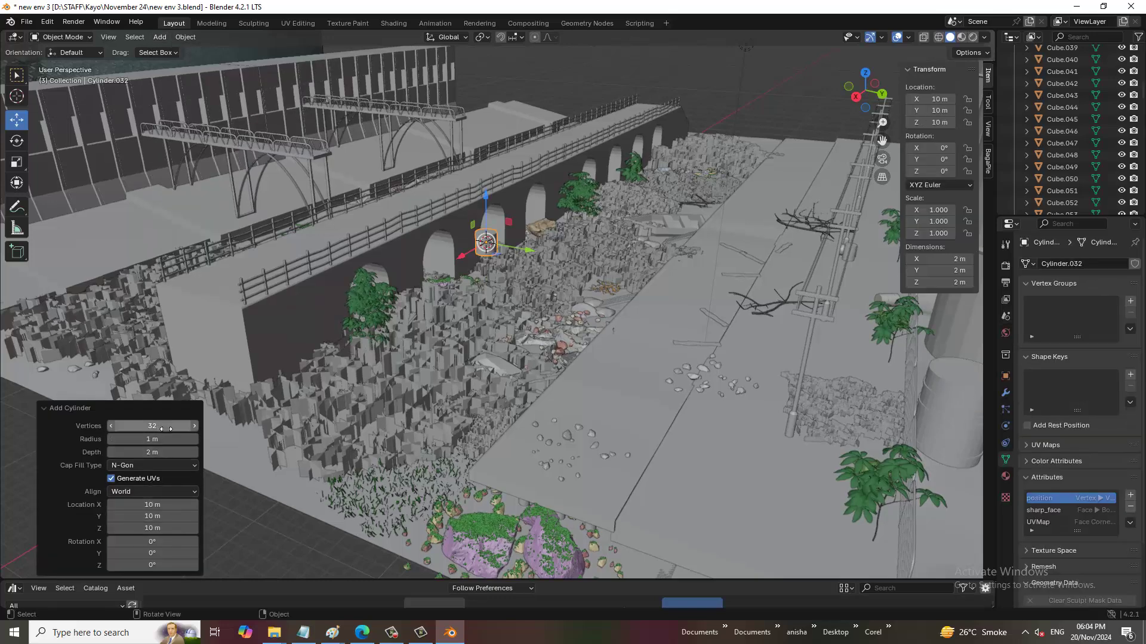
Give the cylinder radius 1.61 m, cap fill Nothing and depth 0.72 m.
mouse_move(174, 439)
mouse_down()
mouse_move(189, 439)
mouse_move(135, 442)
mouse_move(192, 441)
mouse_up()
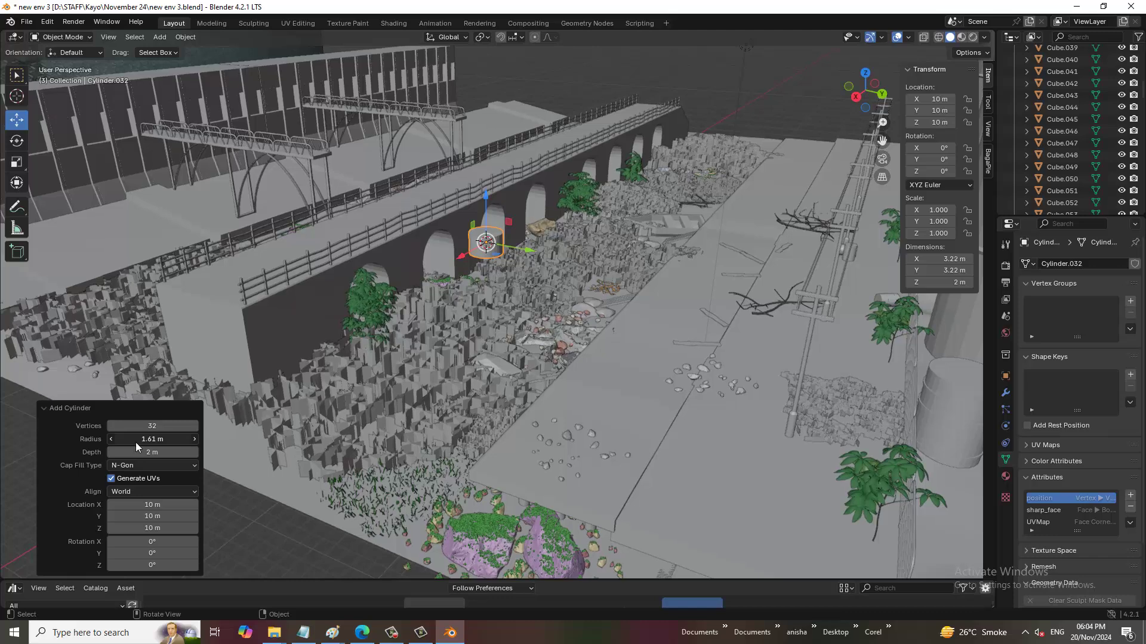
click(167, 467)
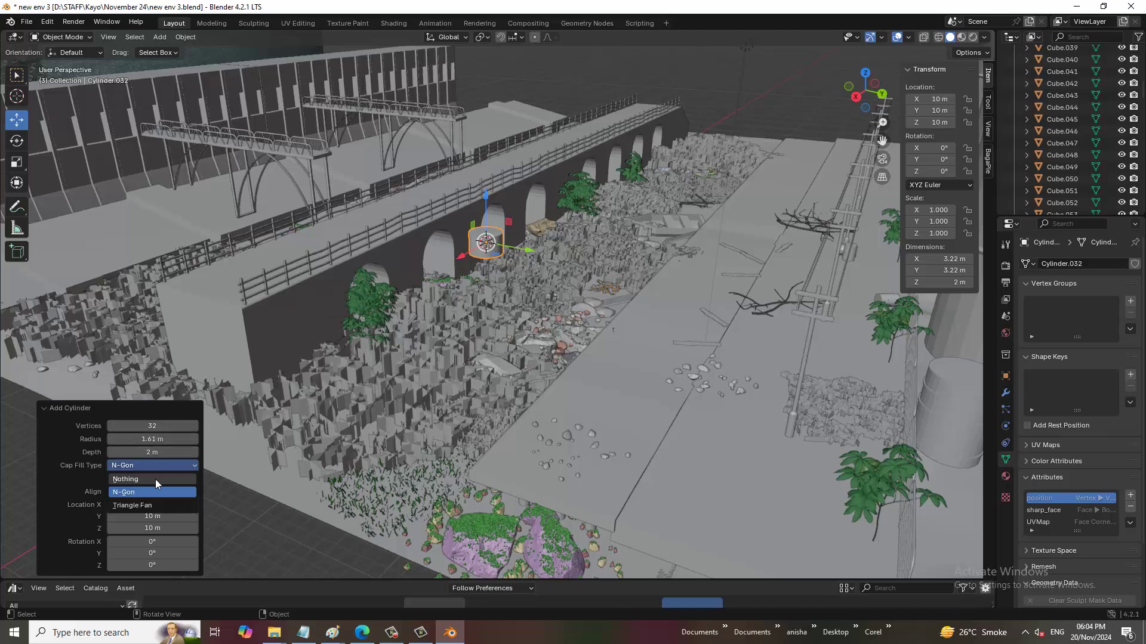
click(155, 479)
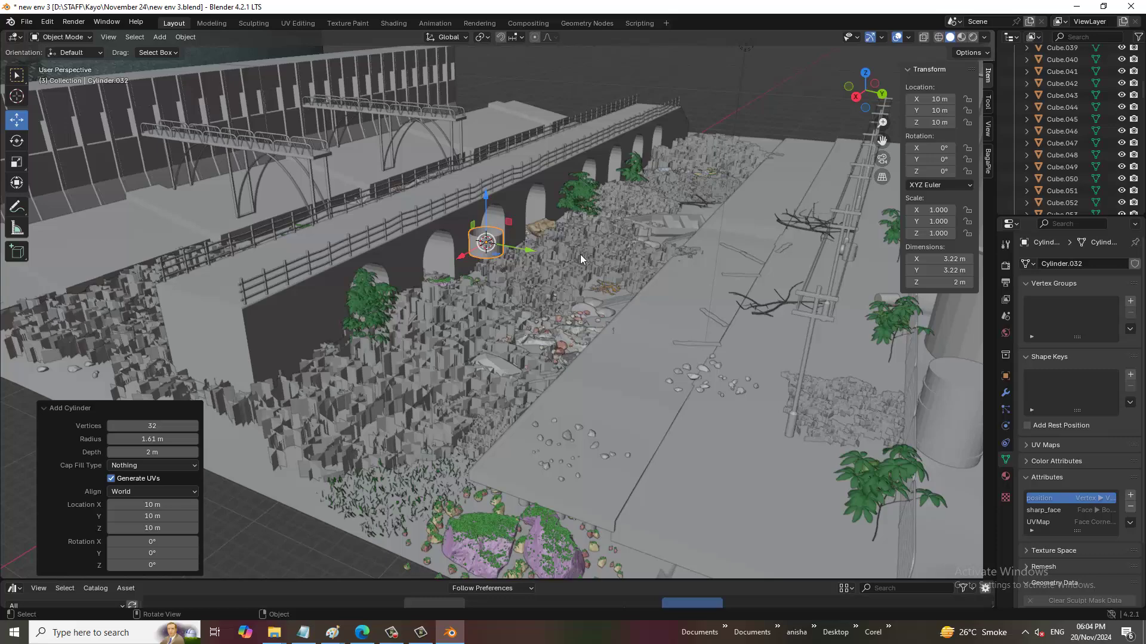
scroll(580, 255, up, 5)
scroll(487, 259, down, 3)
shift+scroll(554, 222, down, 2)
scroll(532, 310, down, 2)
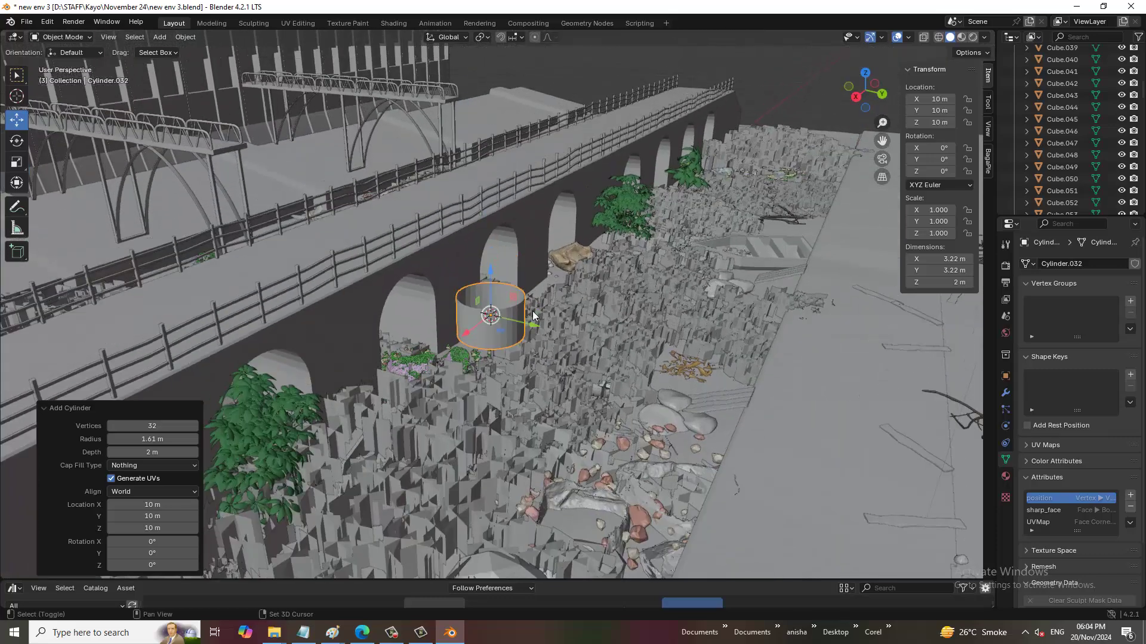
scroll(546, 310, up, 7)
scroll(507, 367, down, 7)
scroll(520, 370, up, 2)
drag(192, 456, 117, 465)
drag(1007, 460, 1016, 458)
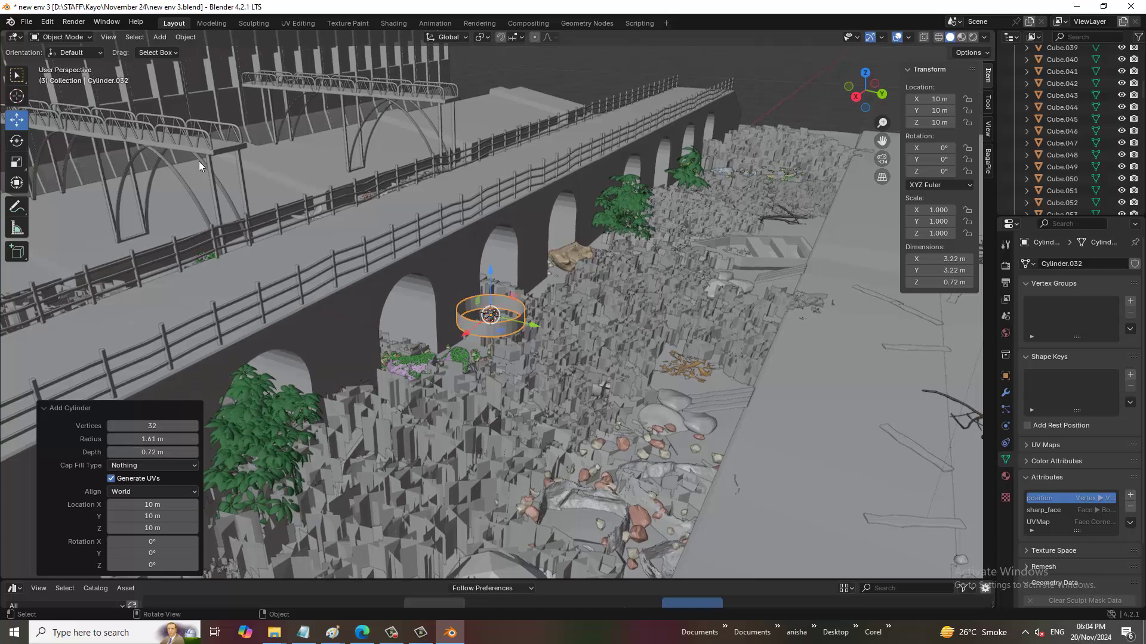
Enter Edit Mode on the cylinder with face selection active.
click(80, 38)
click(82, 64)
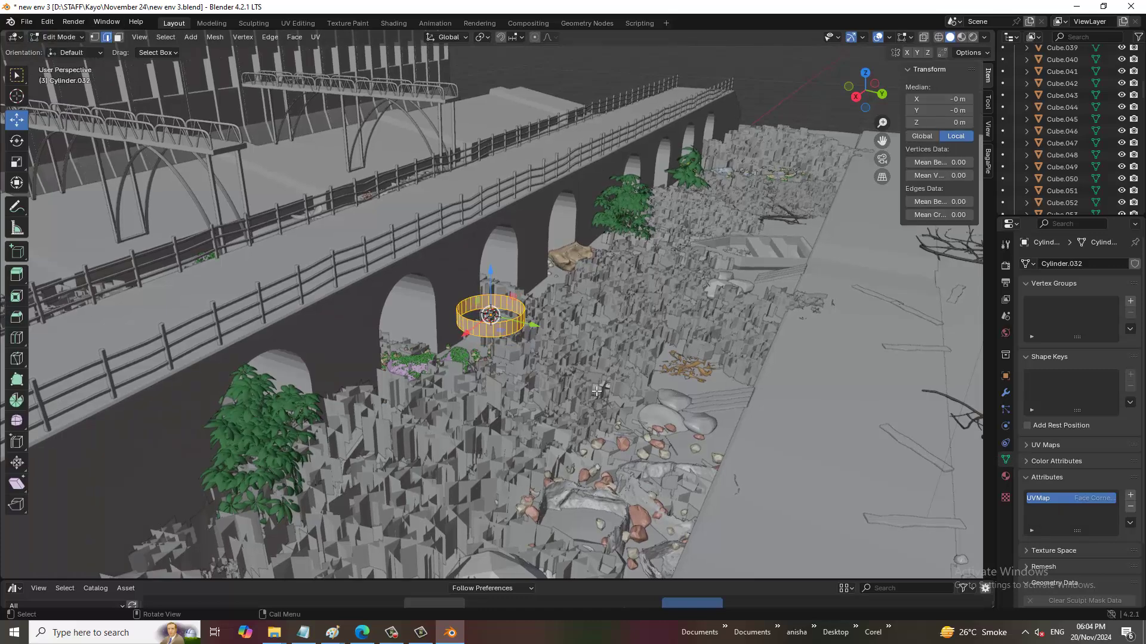
scroll(447, 340, up, 5)
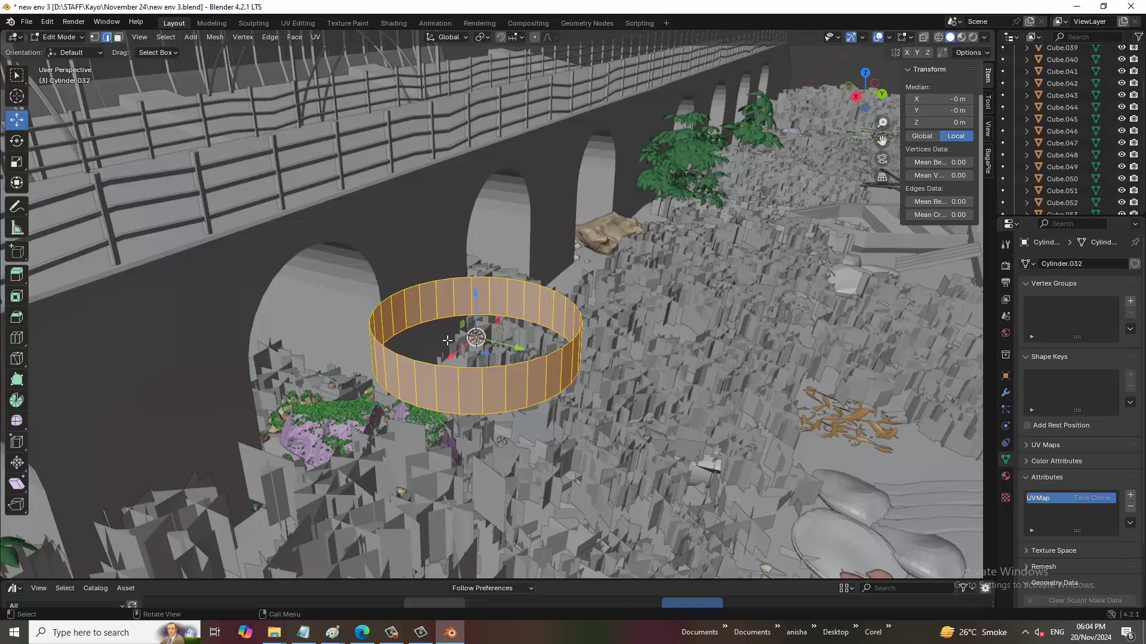
click(119, 37)
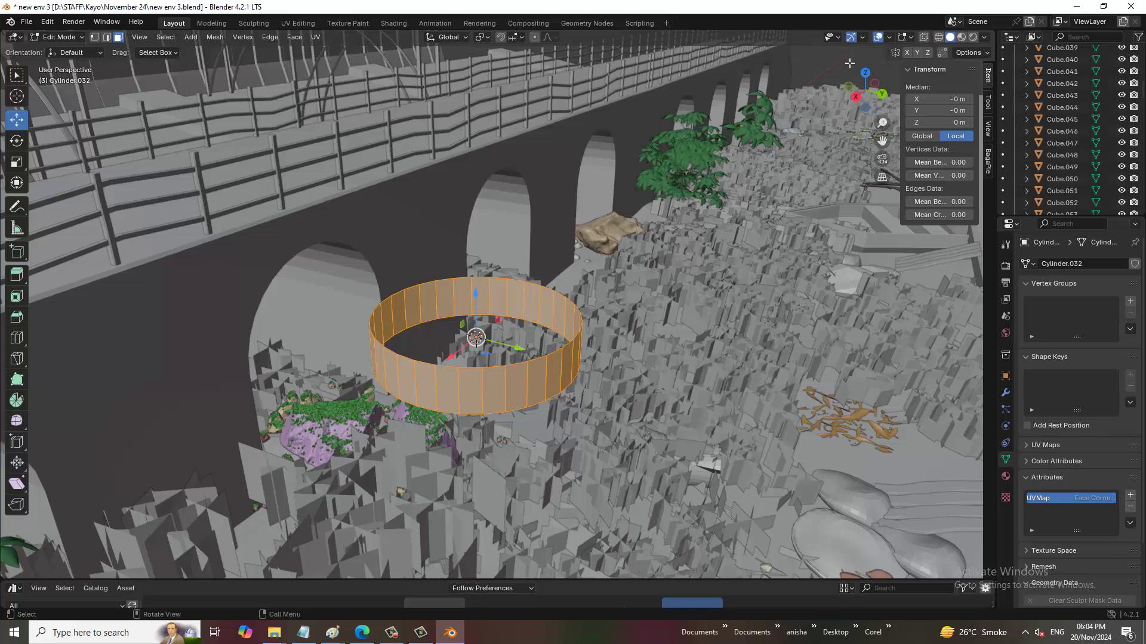
Reselect the cylinder ring in Object Mode and return it to Edit Mode.
click(66, 36)
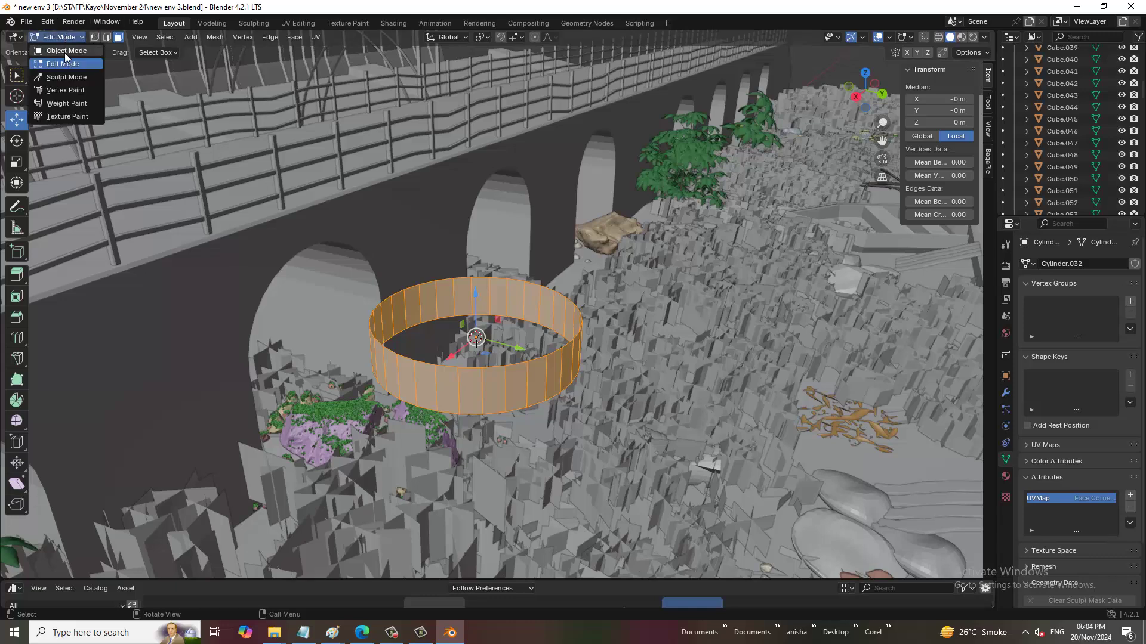
click(64, 53)
click(131, 306)
click(525, 384)
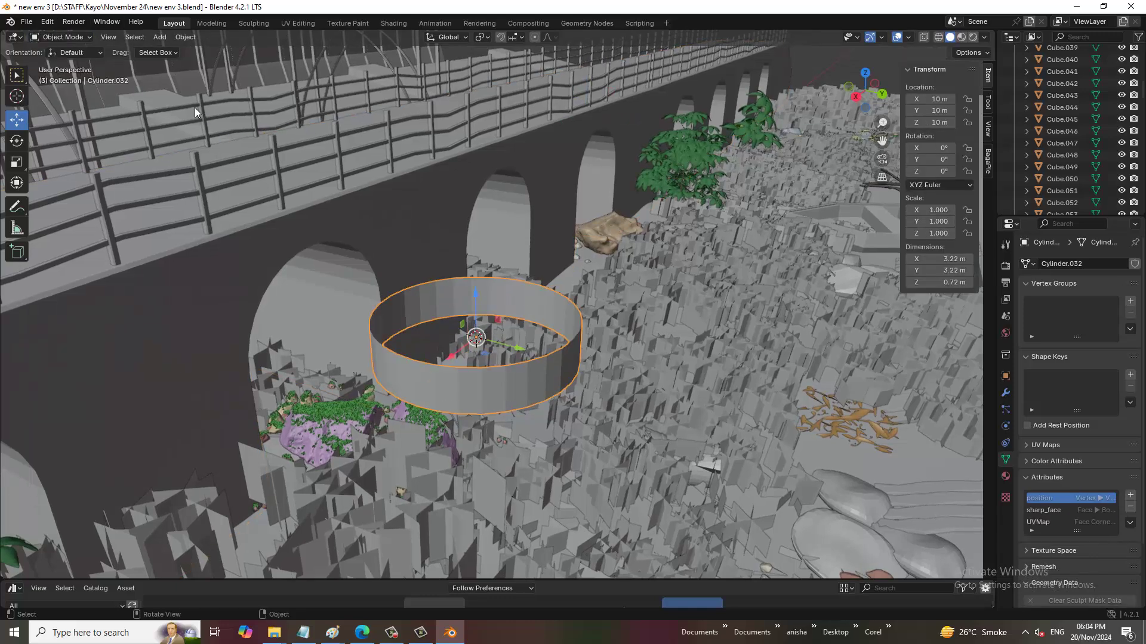
click(85, 37)
click(62, 64)
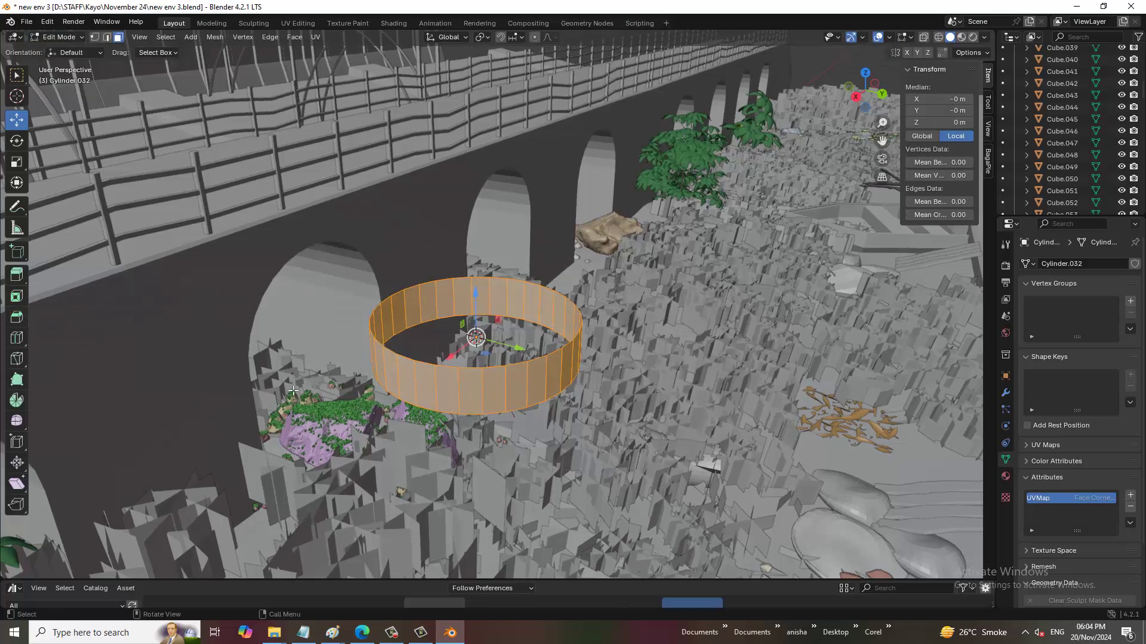
Extrude the cylinder wall inward along normals by -0.516 m, then select the outer top rim loop.
drag(17, 275, 108, 329)
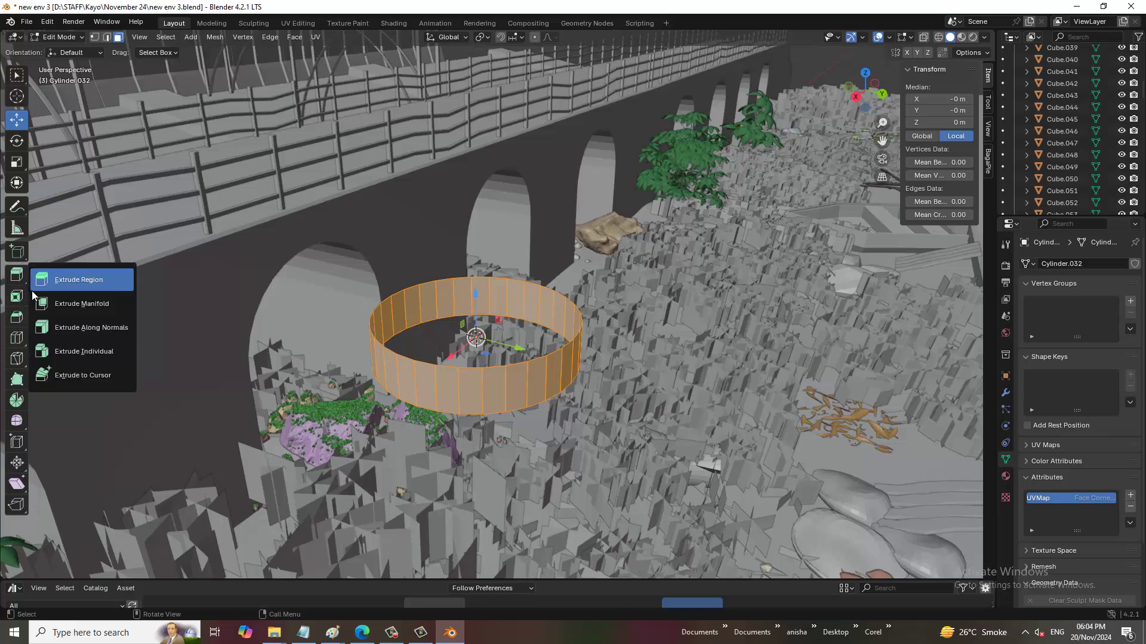
drag(440, 369, 432, 386)
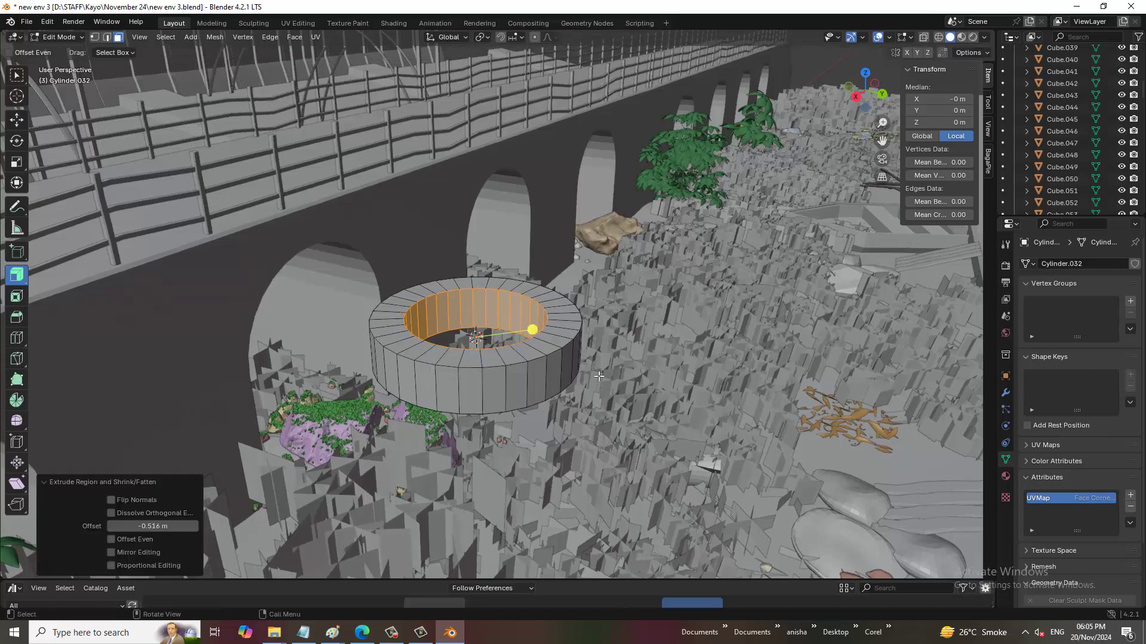
mouse_move(433, 385)
middle_down()
mouse_move(358, 358)
mouse_move(418, 370)
middle_up()
click(18, 123)
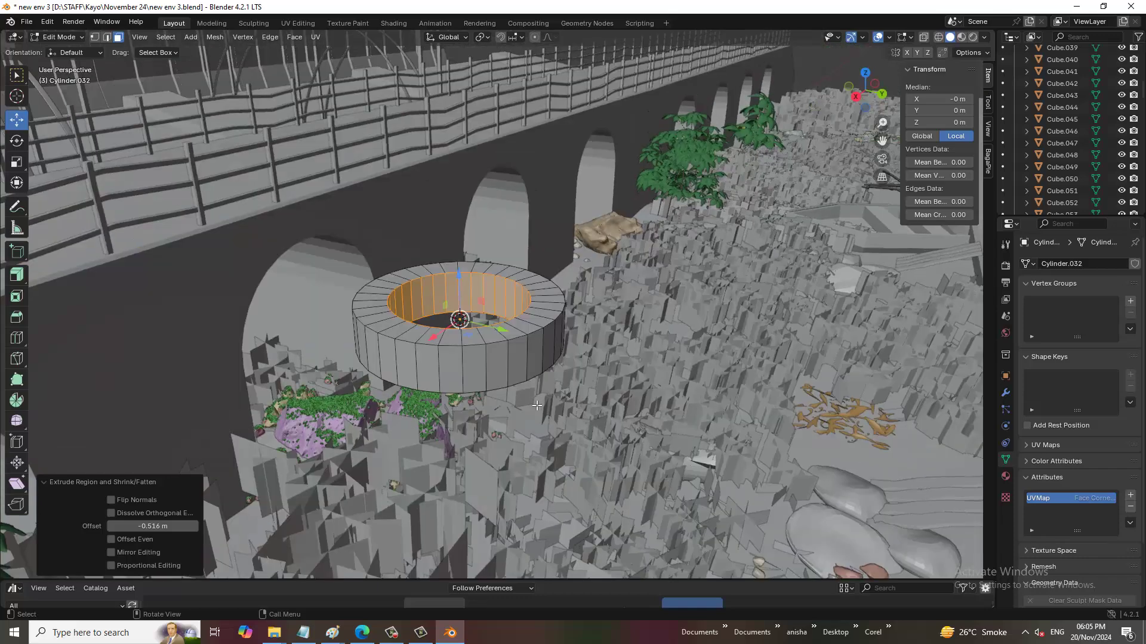
key(2)
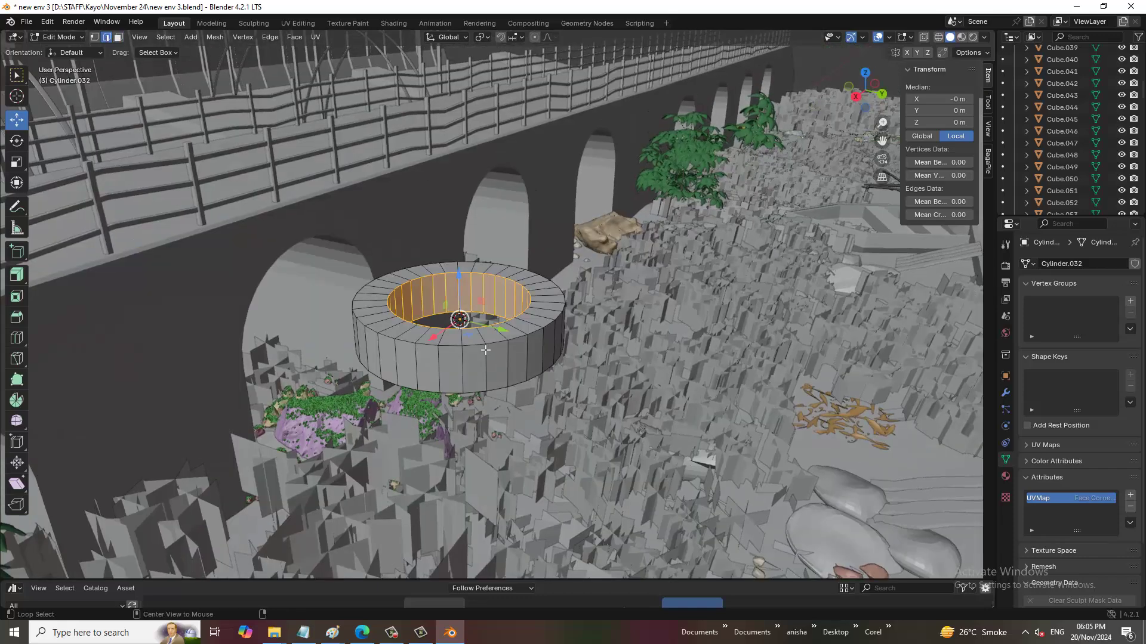
alt+click(486, 350)
Bevel the outer top and bottom rim loops to 0.0951 m width with 3 segments.
alt+shift+click(479, 394)
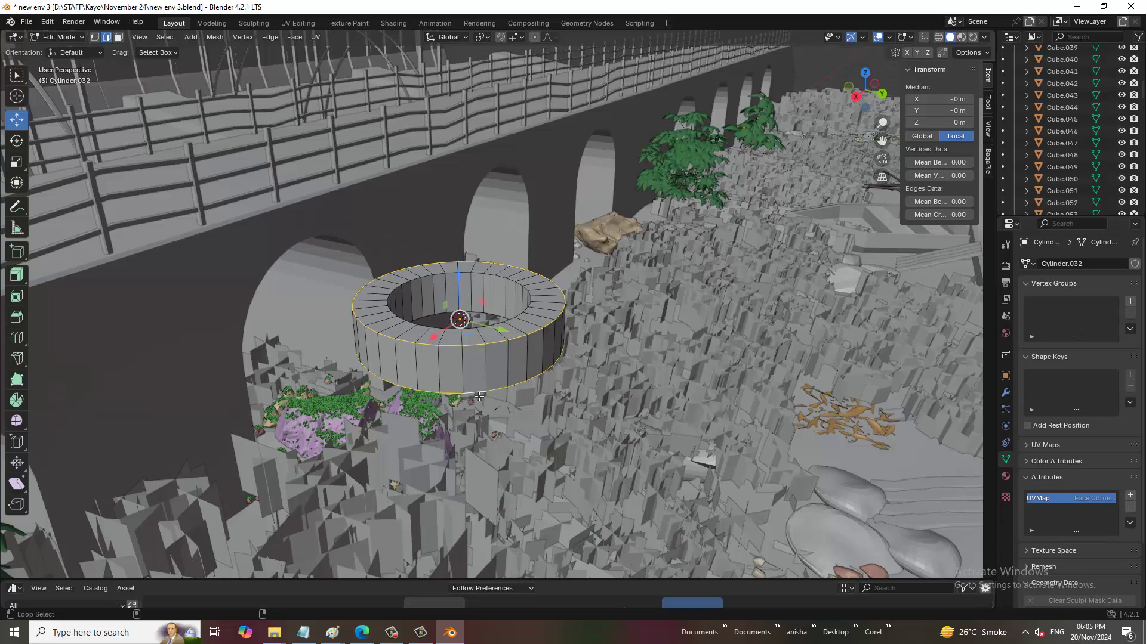
click(18, 320)
drag(419, 347, 404, 320)
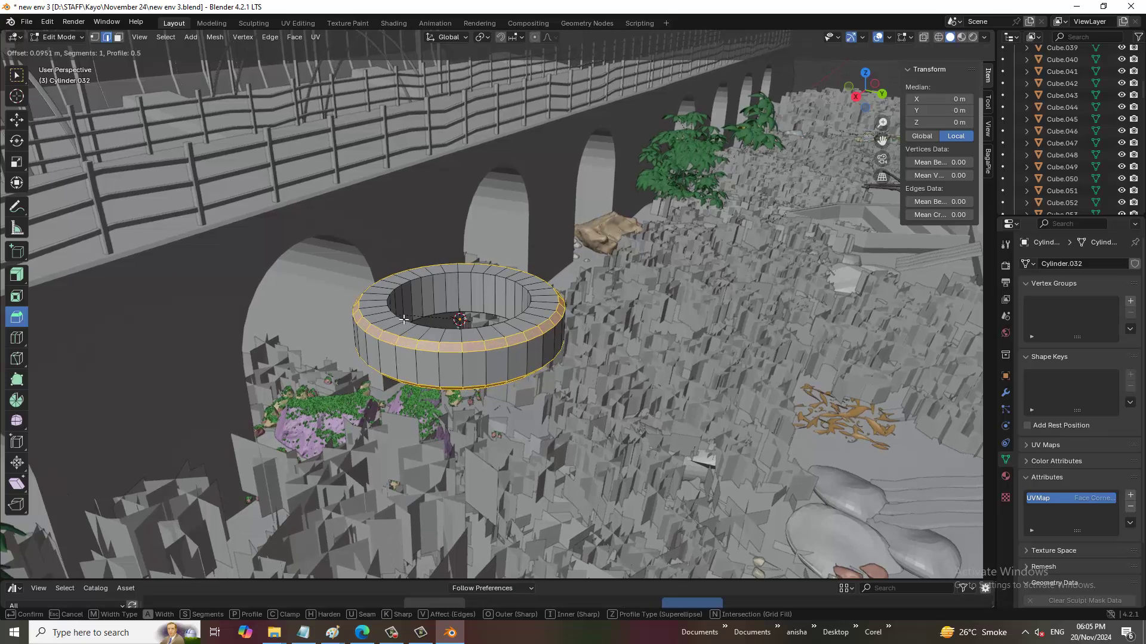
click(405, 320)
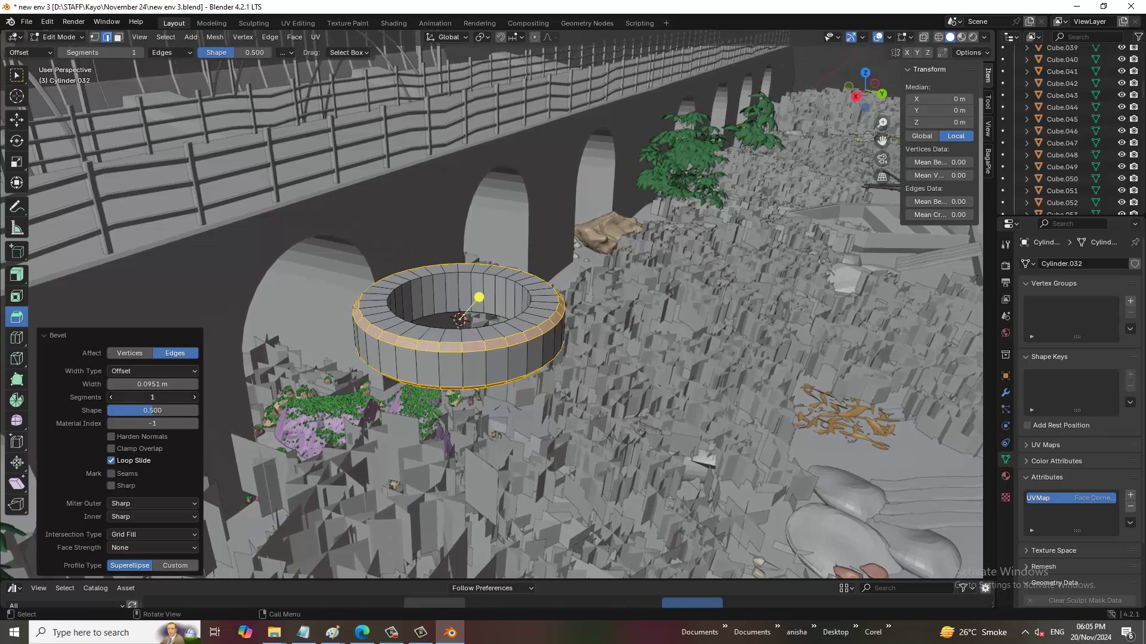
scroll(424, 367, up, 5)
scroll(422, 368, down, 3)
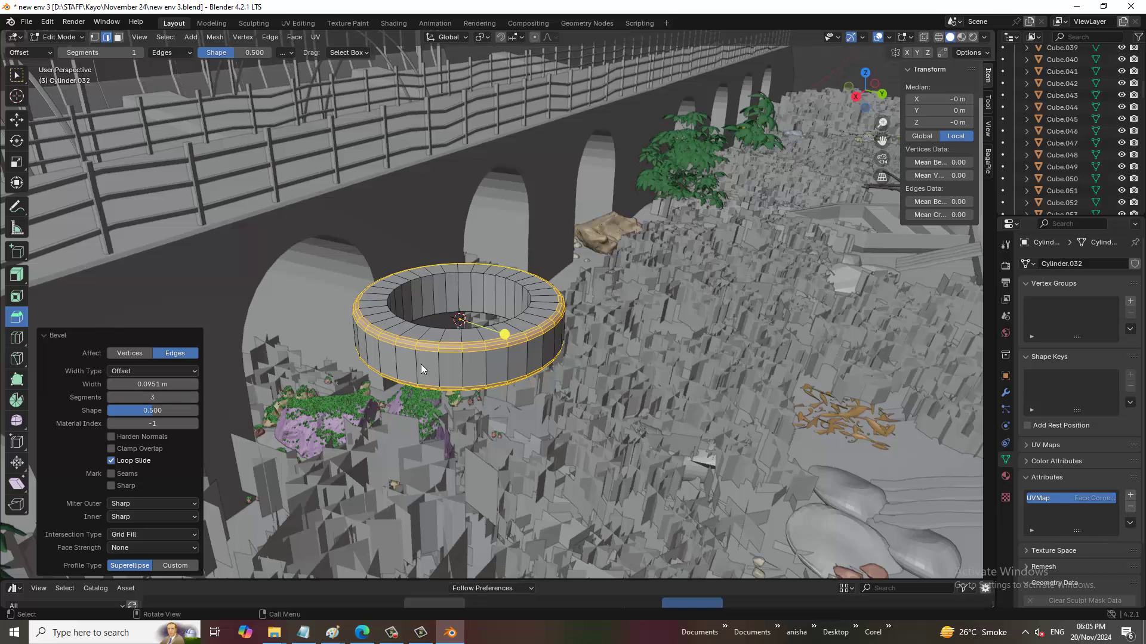
scroll(509, 361, up, 5)
scroll(466, 369, down, 5)
scroll(474, 359, up, 5)
Add an edge loop across the ring's top and raise it about 0.0549 m.
key(ctrl+r)
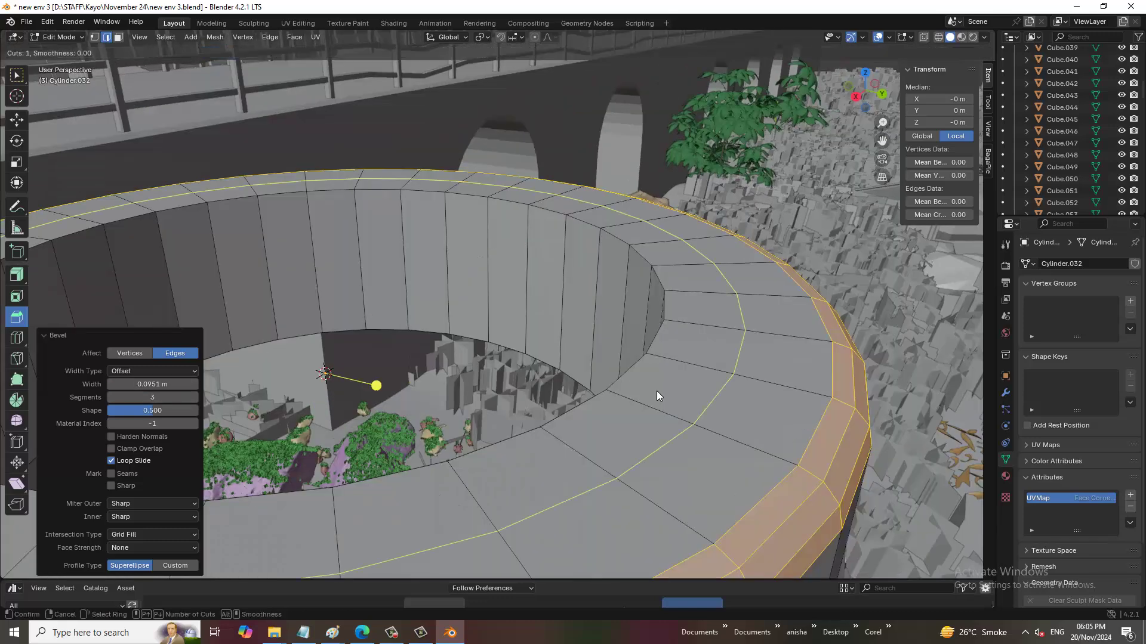
click(656, 391)
scroll(657, 393, down, 5)
scroll(528, 344, up, 5)
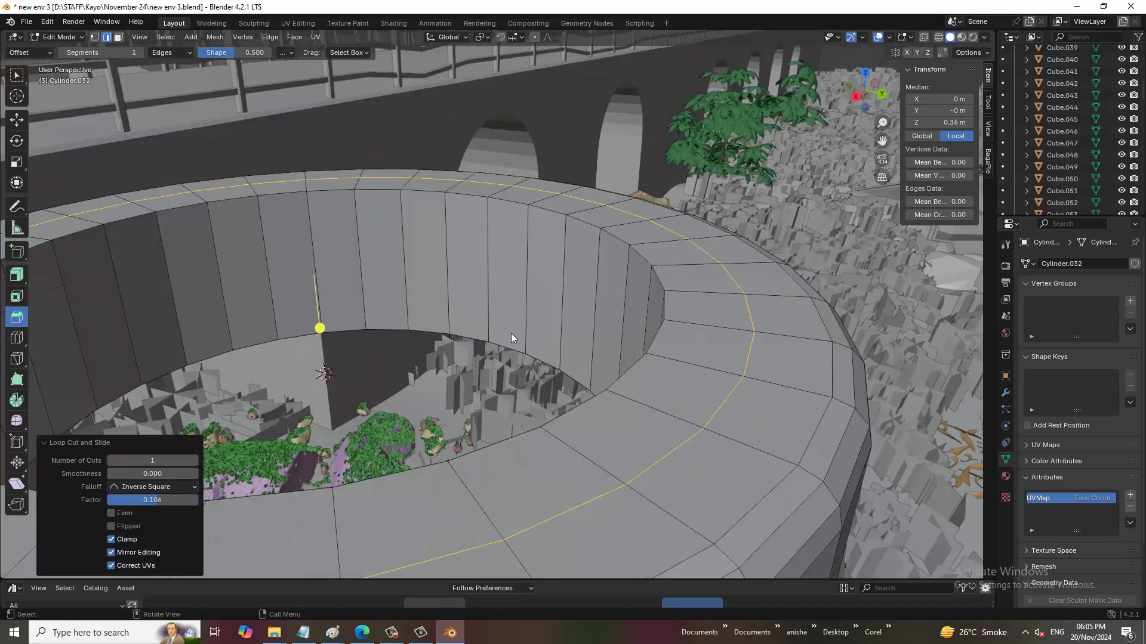
click(18, 119)
scroll(380, 308, down, 5)
scroll(420, 285, up, 5)
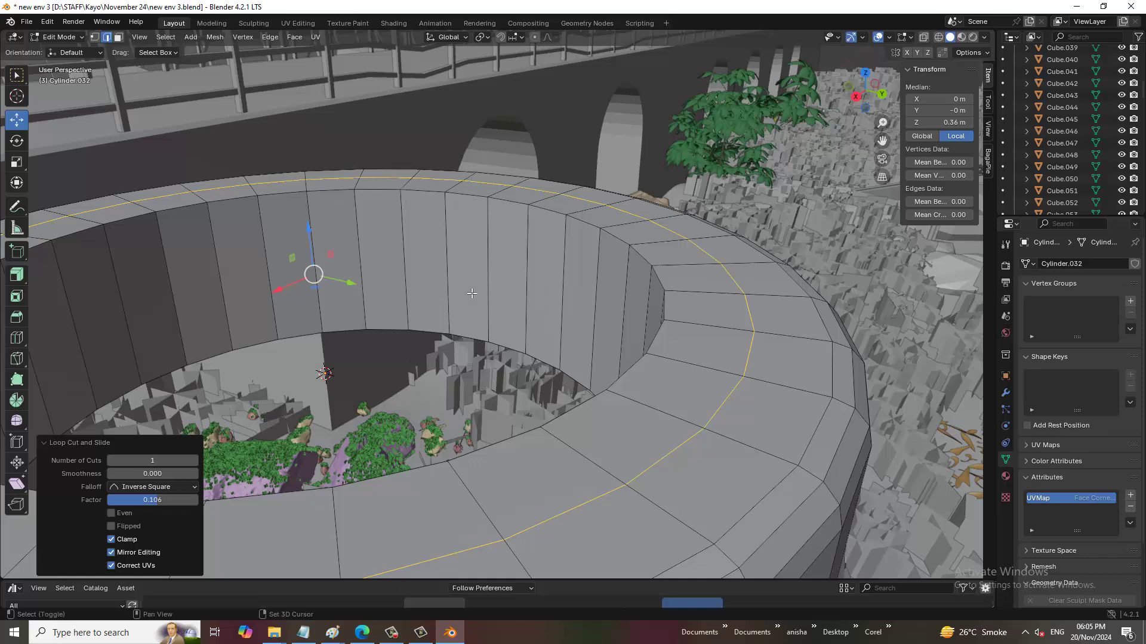
middle_drag(442, 296, 450, 295)
scroll(450, 295, down, 5)
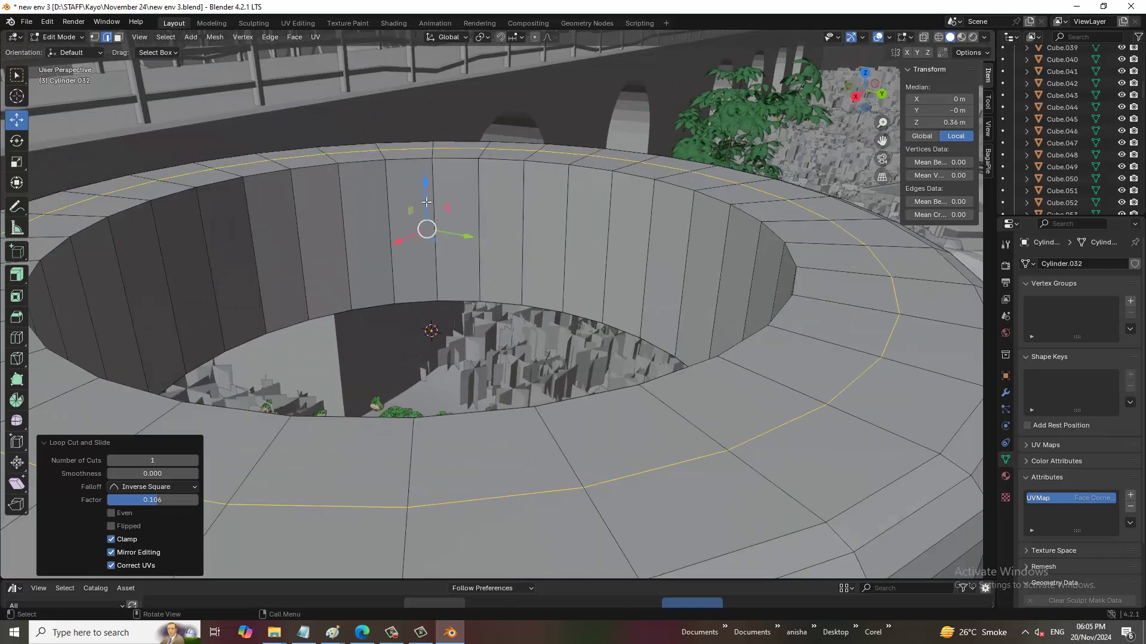
drag(427, 201, 429, 184)
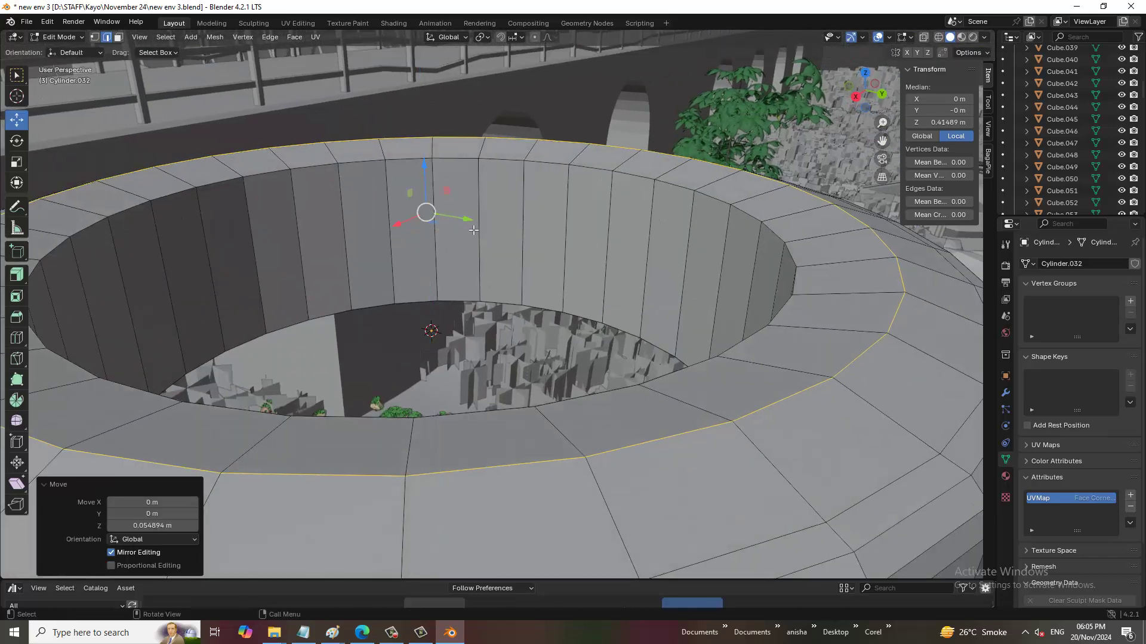
scroll(474, 230, down, 5)
scroll(471, 223, up, 2)
scroll(468, 215, up, 3)
scroll(467, 211, down, 3)
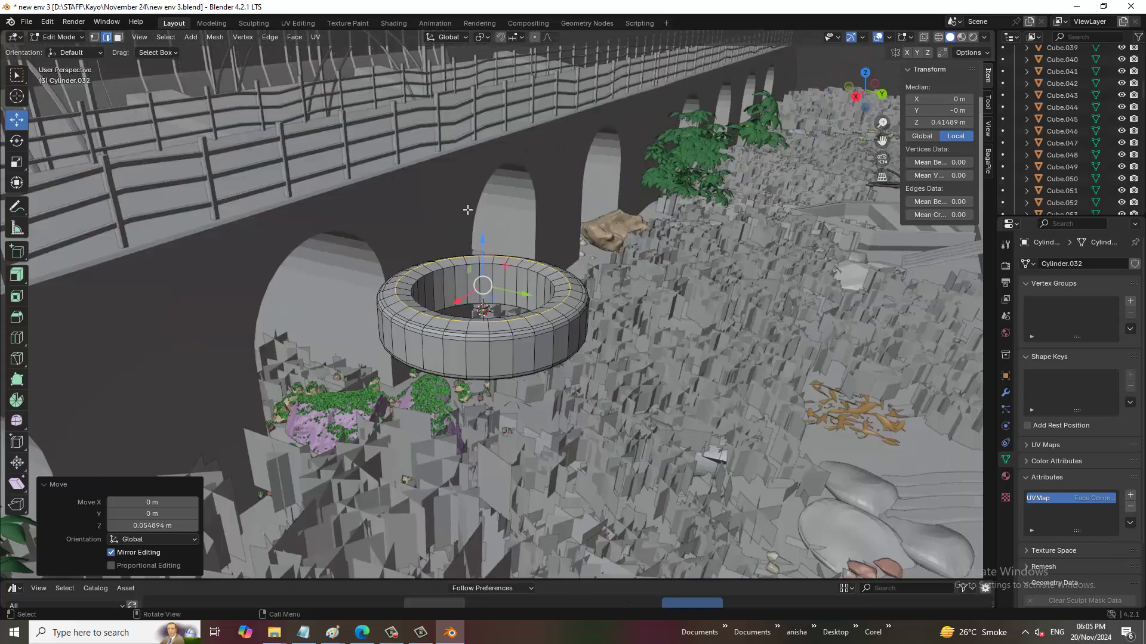
scroll(467, 278, up, 4)
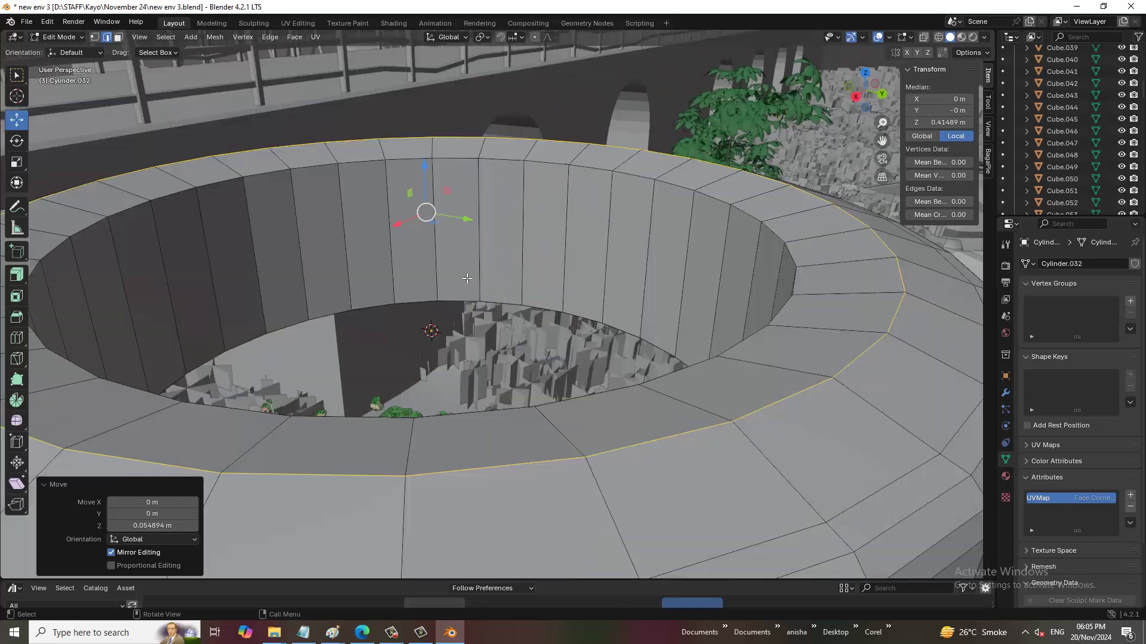
Scale the lower inner rim edge loop down to 0.94.
alt+click(408, 161)
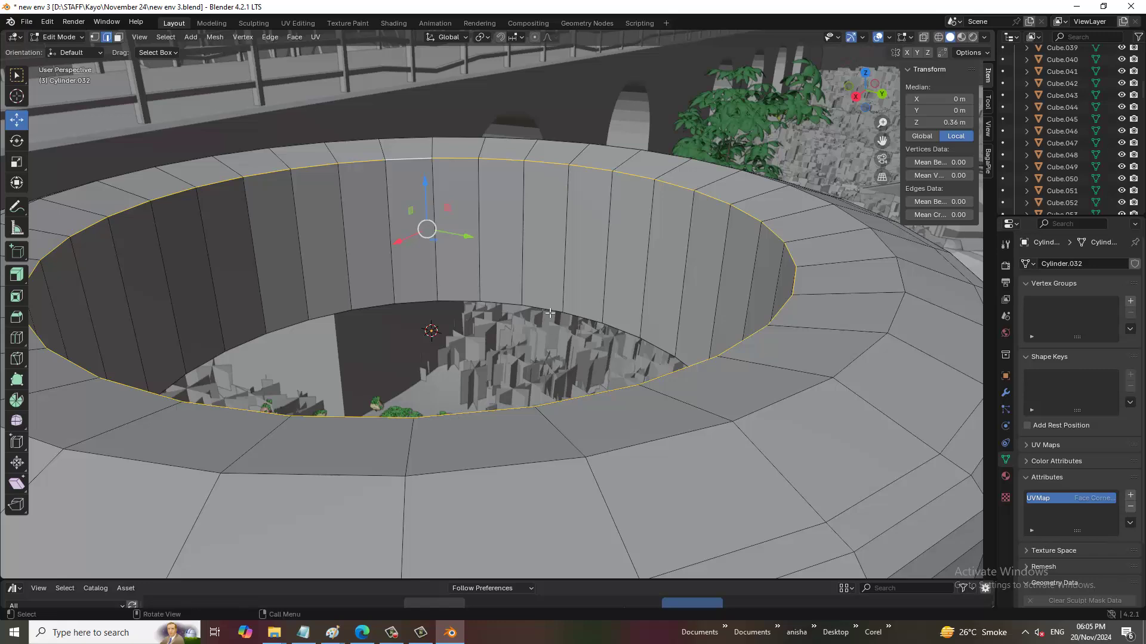
alt+click(459, 301)
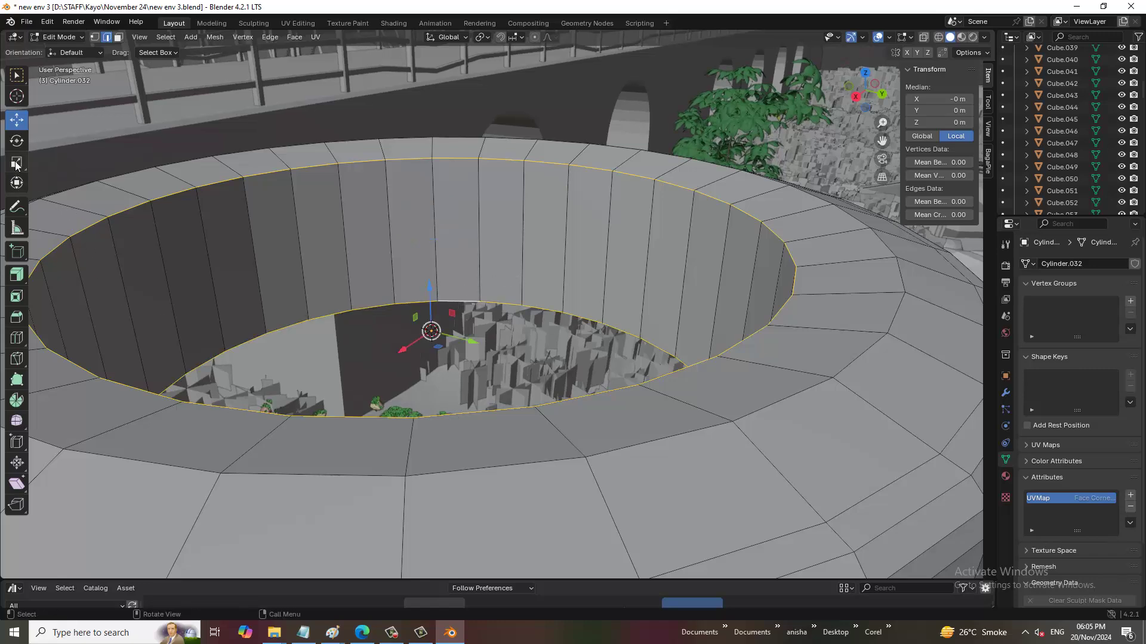
key(s)
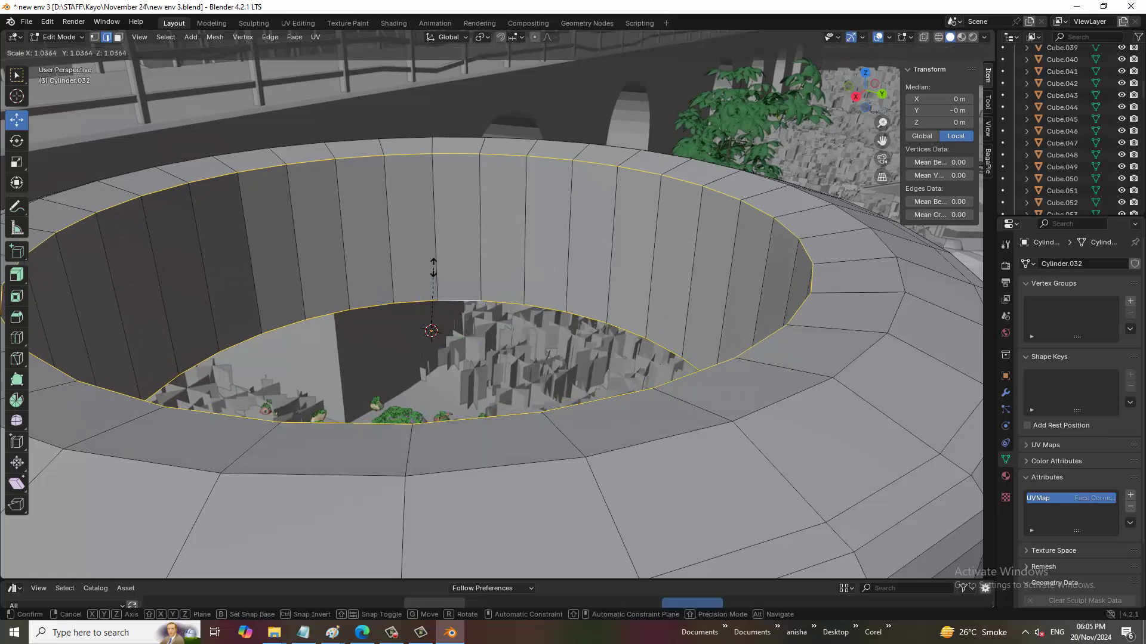
click(433, 273)
scroll(490, 318, down, 10)
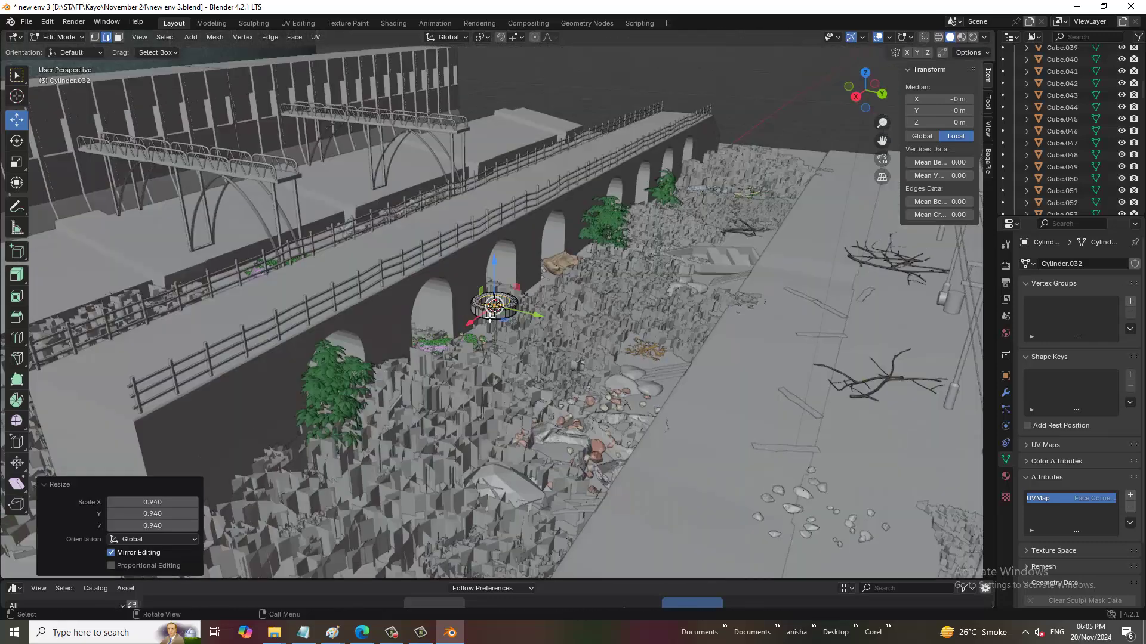
middle_drag(489, 317, 583, 358)
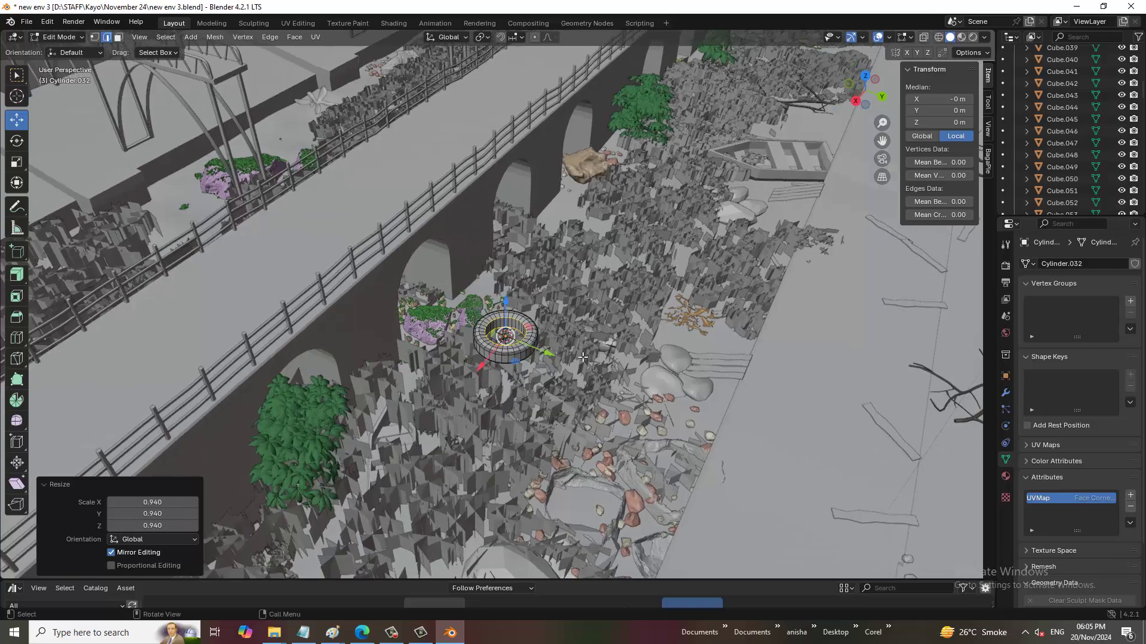
scroll(583, 357, up, 2)
click(64, 39)
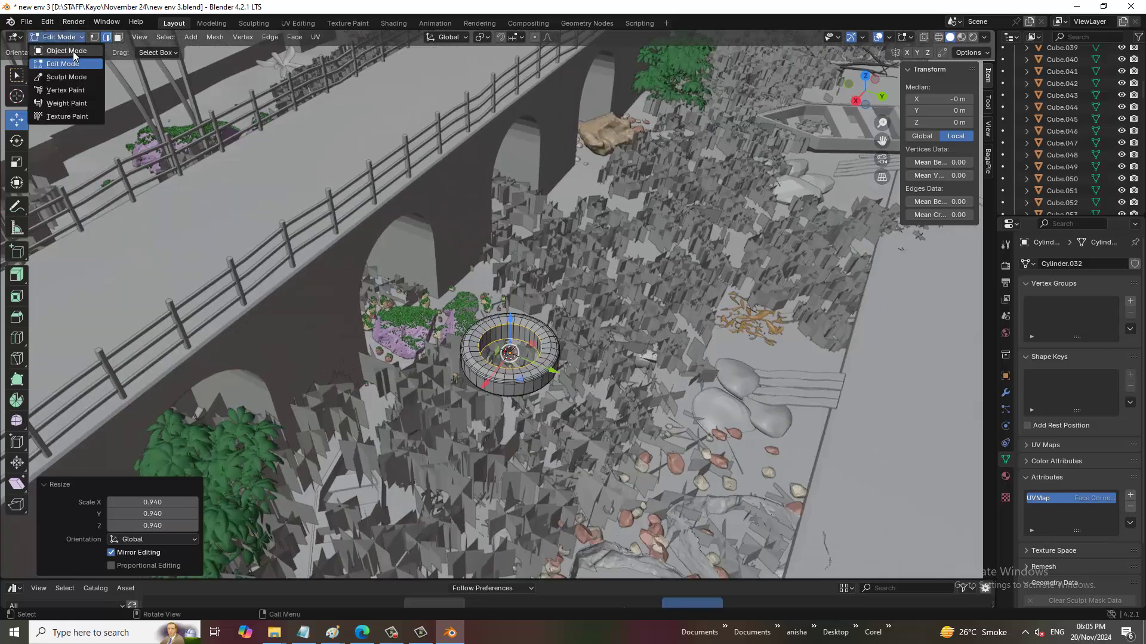
Back in Object Mode, move the ring along Y to 26.007 m.
click(73, 51)
scroll(546, 376, down, 4)
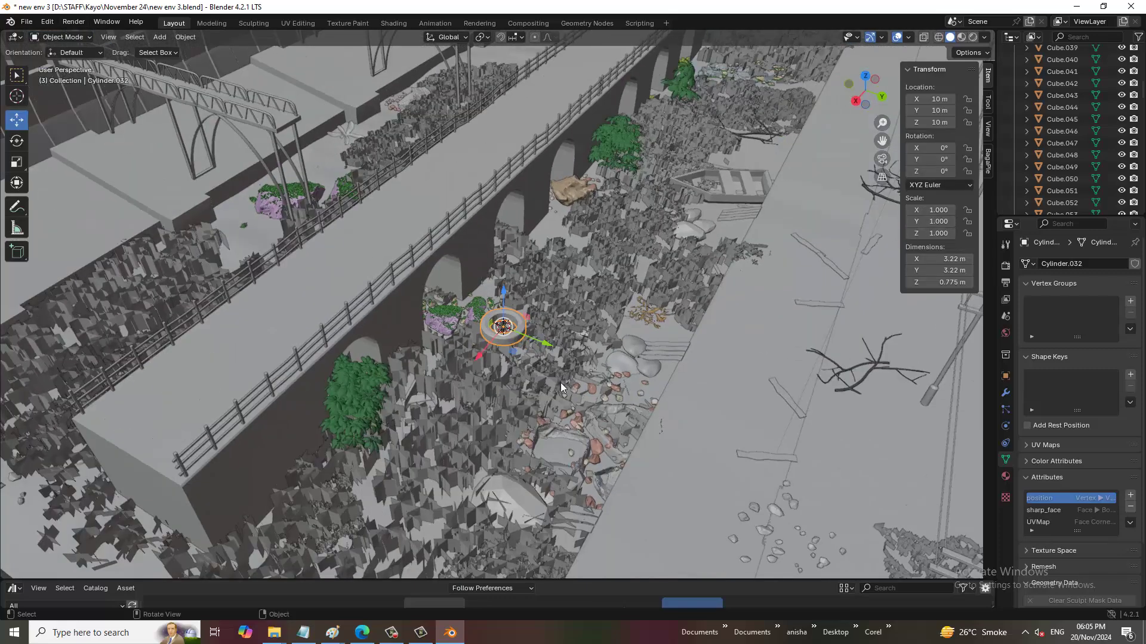
middle_drag(561, 382, 592, 366)
key(g)
key(y)
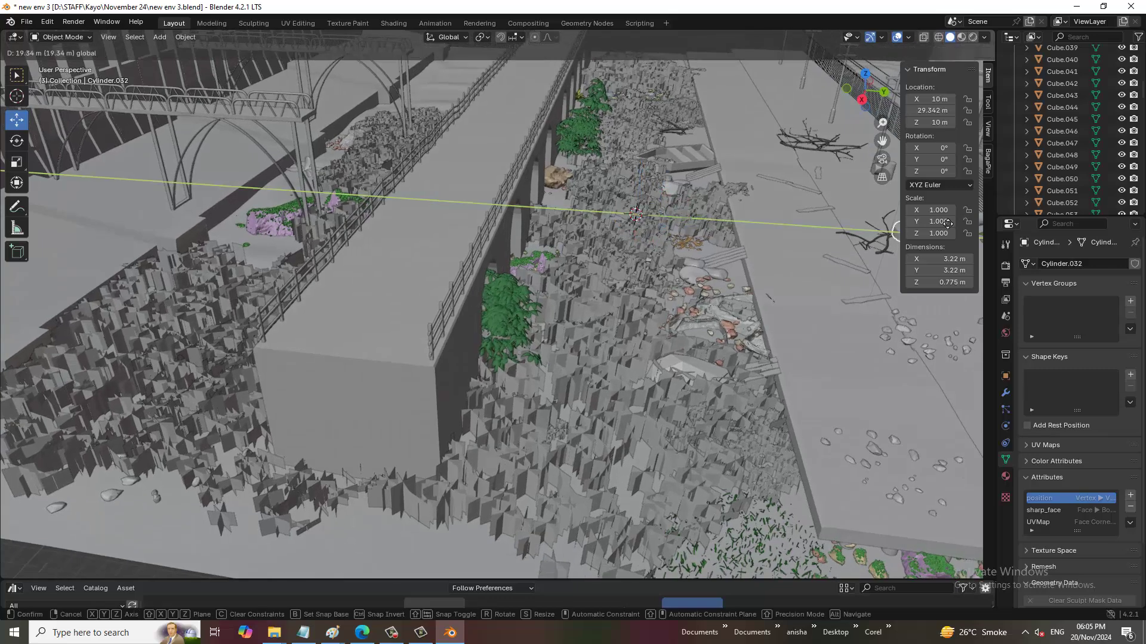
click(919, 226)
Switch to the right orthographic view and select GS Forest moss 02.002.
scroll(547, 234, up, 3)
scroll(598, 214, up, 3)
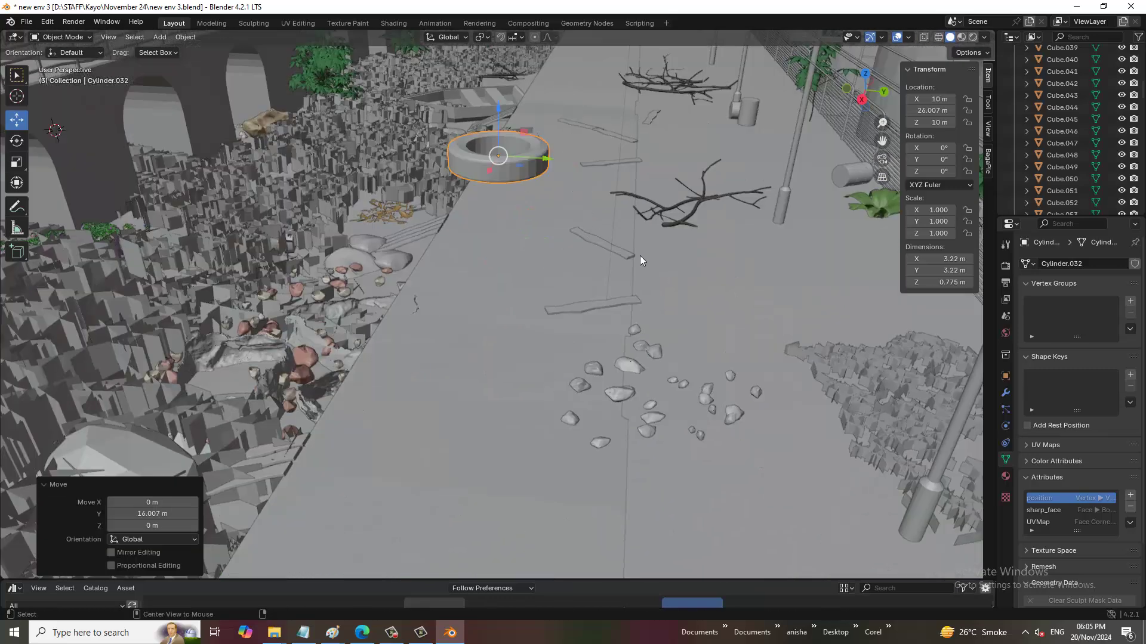
key(KP_3)
scroll(656, 262, down, 3)
click(599, 218)
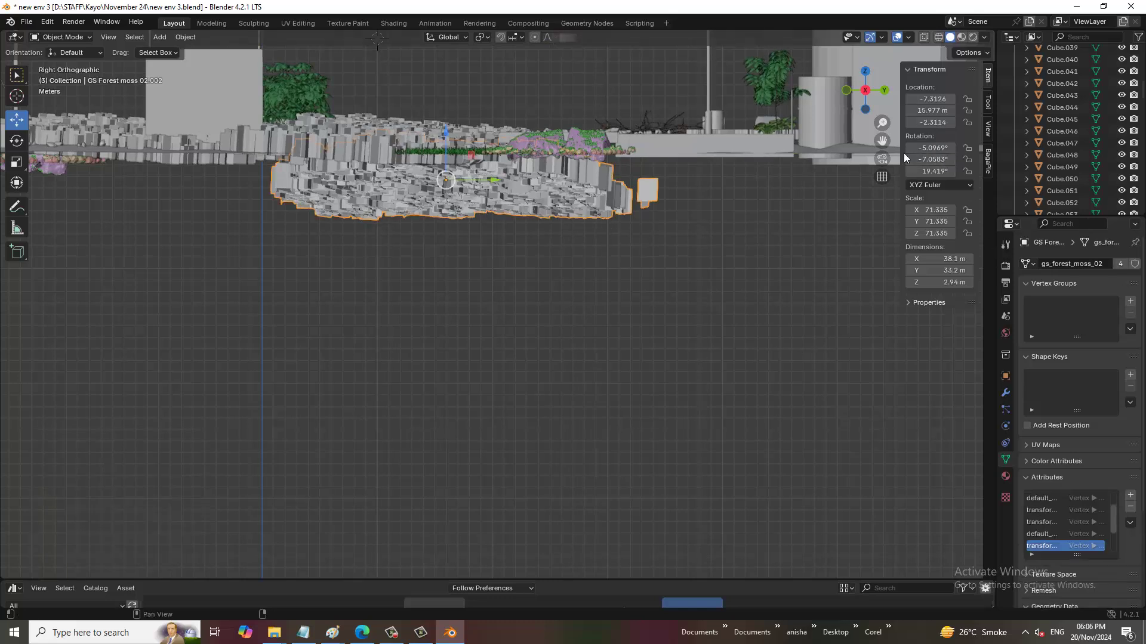
Set GS Forest moss 02.002's X, Y and Z rotation to 0°.
click(931, 148)
text(0)
key(Tab)
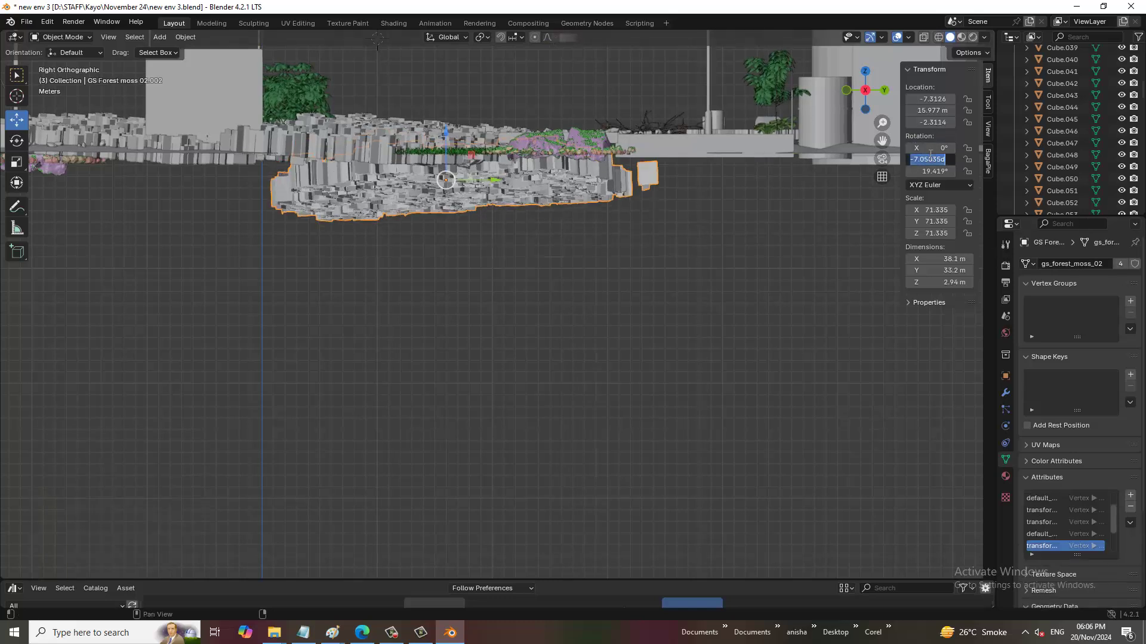
text(0)
key(Tab)
text(0)
key(Return)
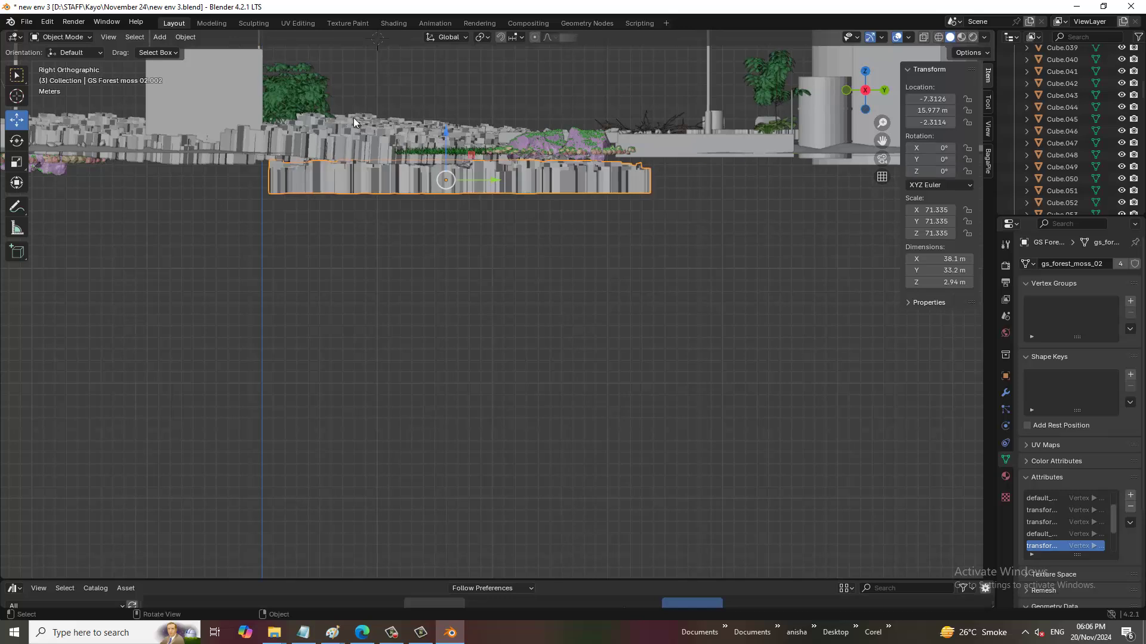
Reset GS Forest moss 02.001's rotation to 0° so it lies flat.
click(360, 120)
click(951, 150)
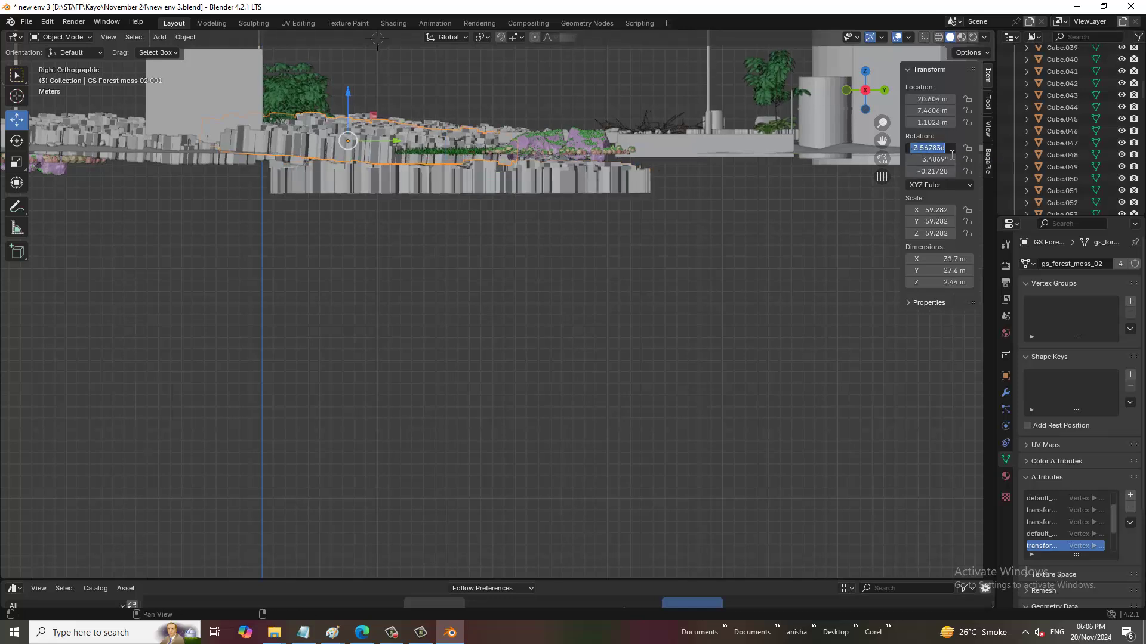
key(Tab)
text(0)
key(Tab)
text(0)
key(Return)
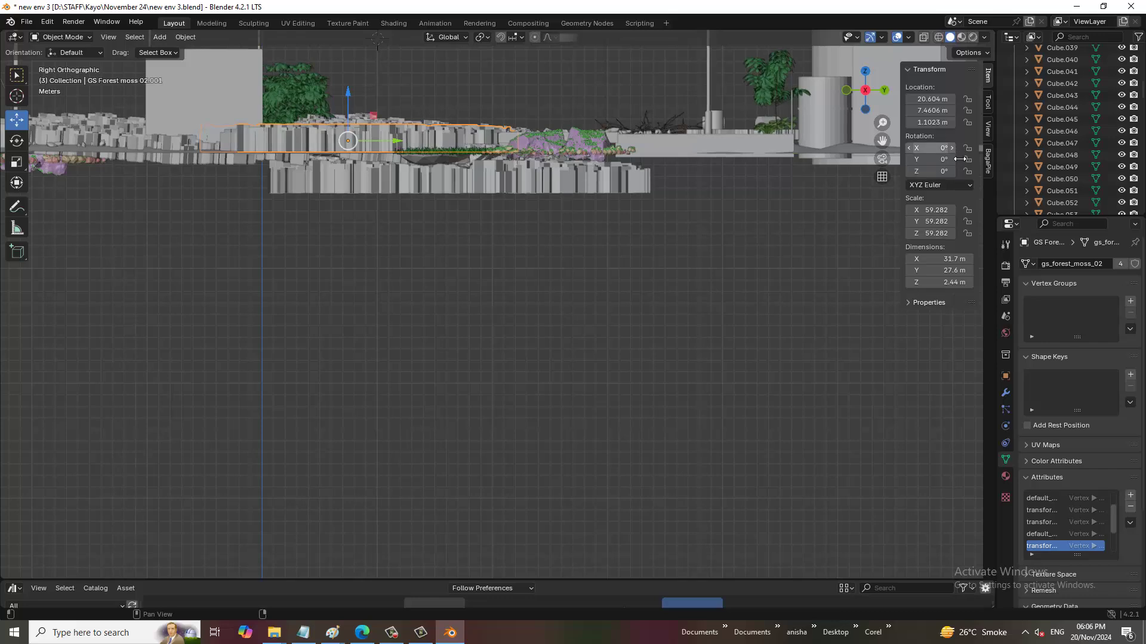
Reset GS Forest moss 02.006's rotation to 0°.
shift+middle_drag(425, 276, 666, 376)
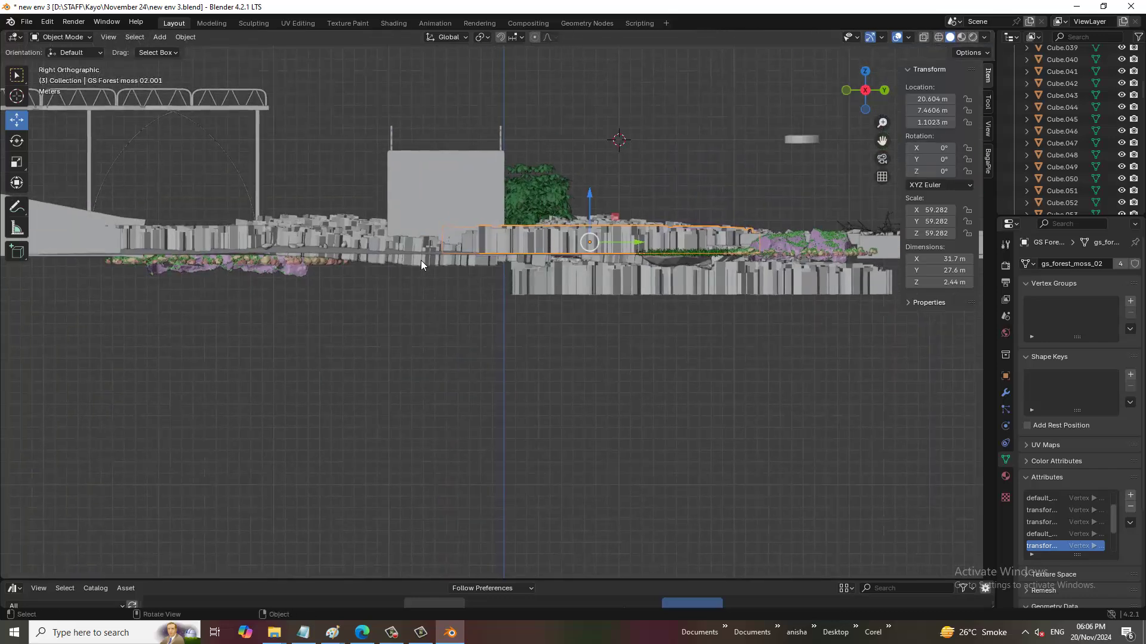
click(420, 264)
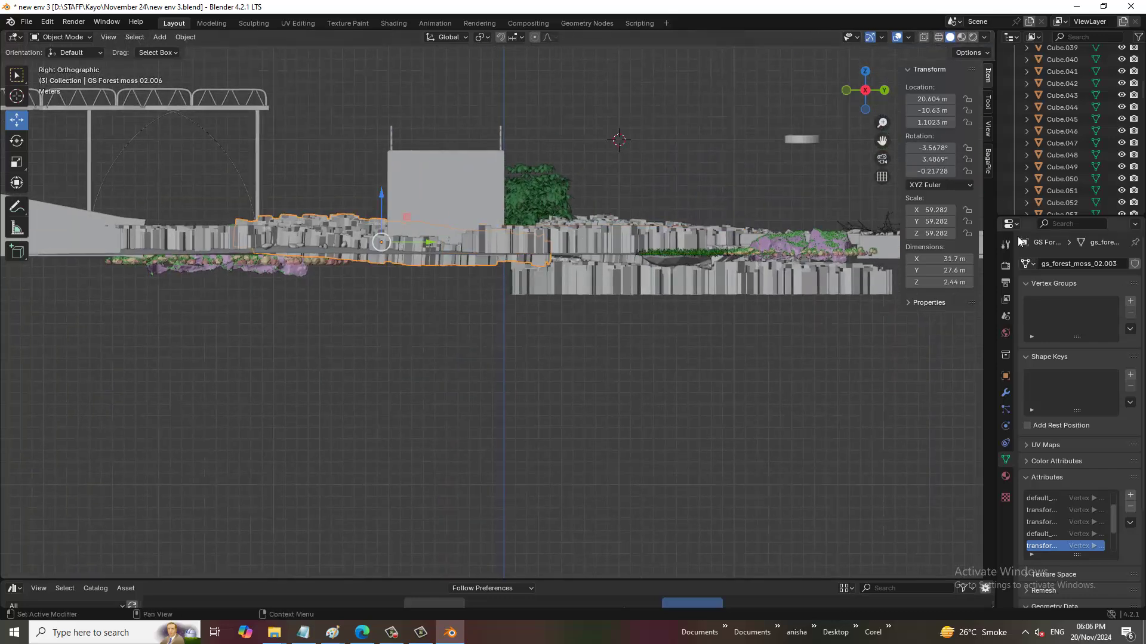
click(949, 148)
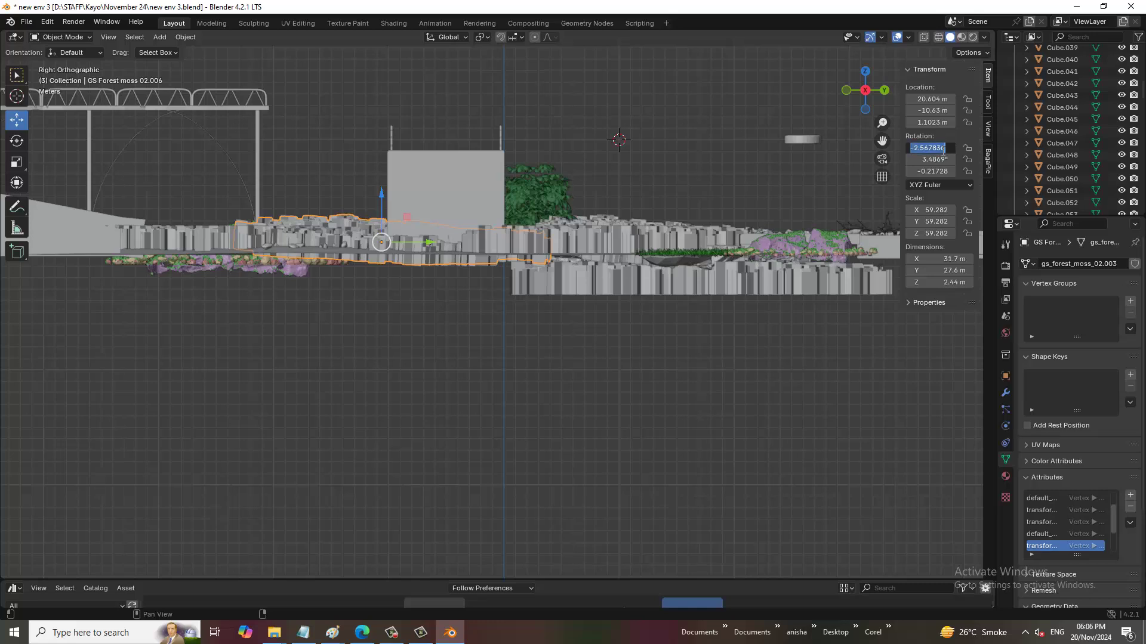
key(Tab)
text(0)
key(Tab)
text(0)
key(Return)
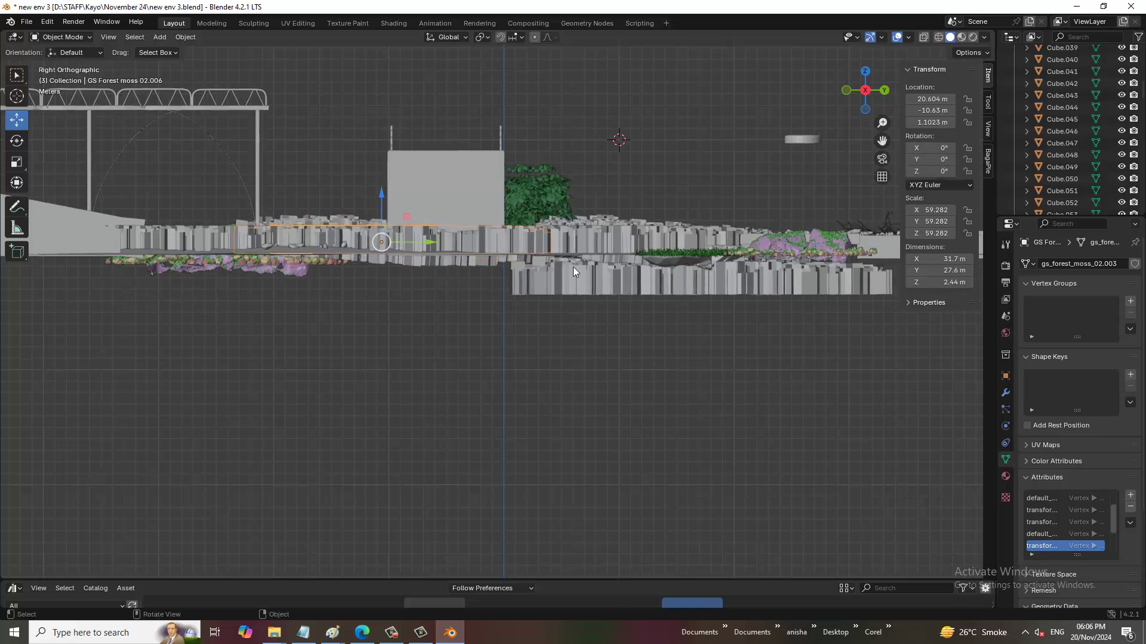
Reset GS Forest moss 02.007's rotation to 0°.
click(474, 268)
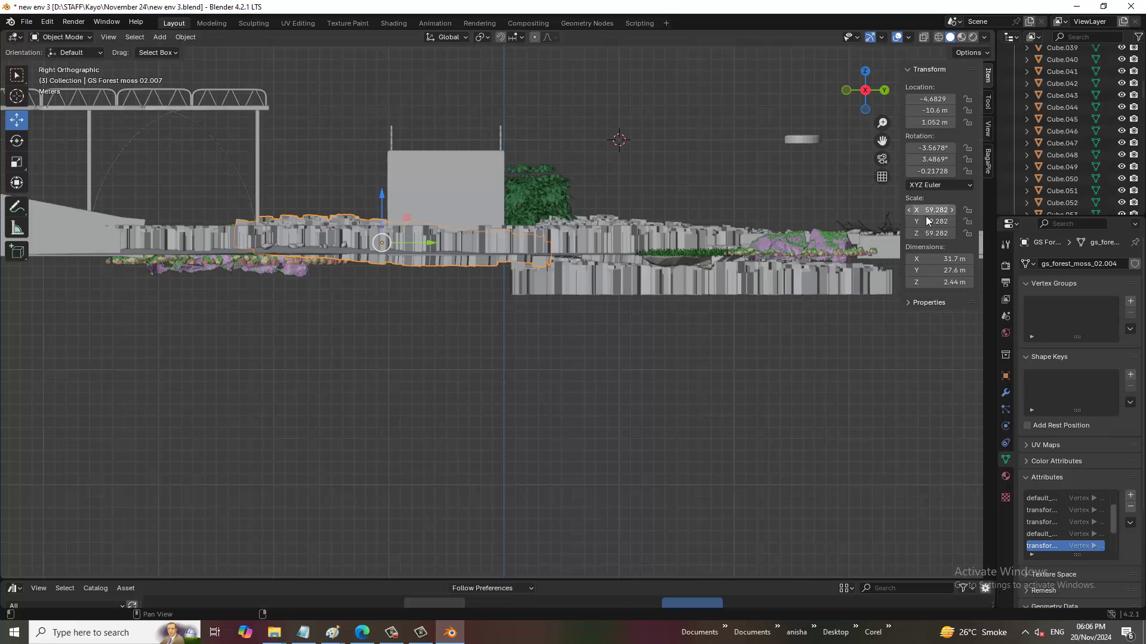
click(935, 147)
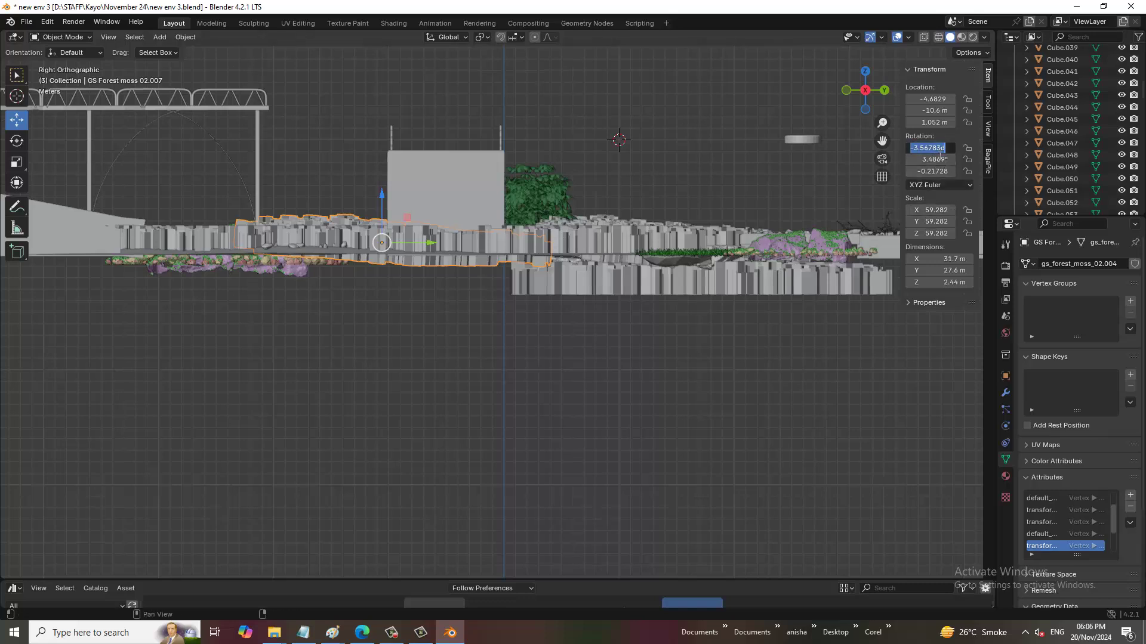
key(Tab)
text(0)
key(Tab)
text(0)
key(Return)
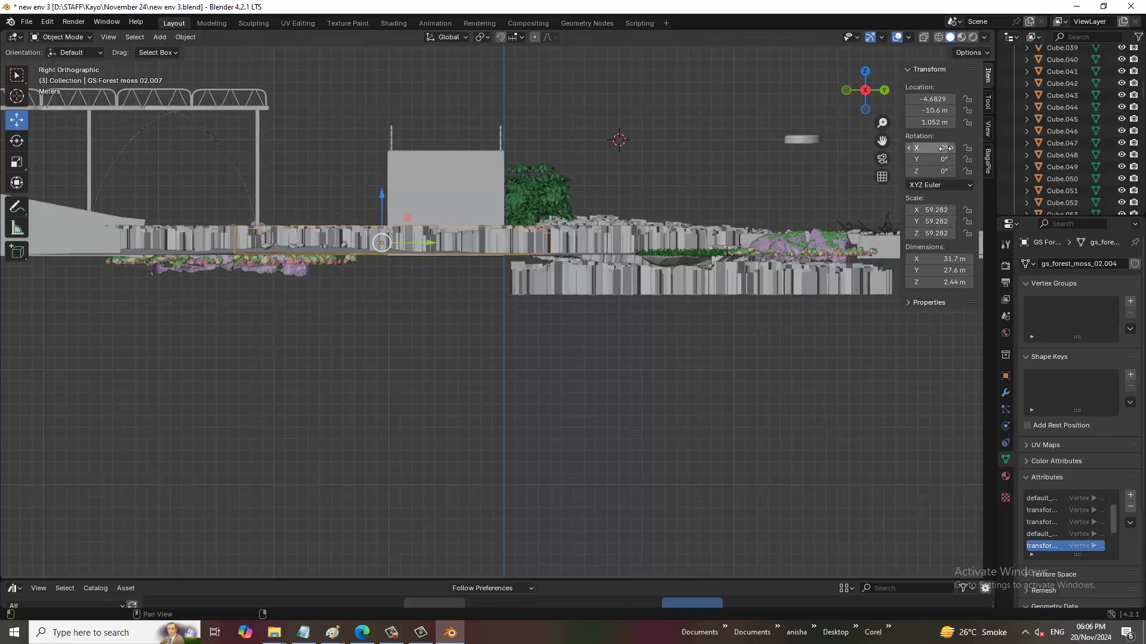
click(681, 282)
Raise the GS Forest moss 02.002 patch 1.8295 m along Z.
key(KP_Decimal)
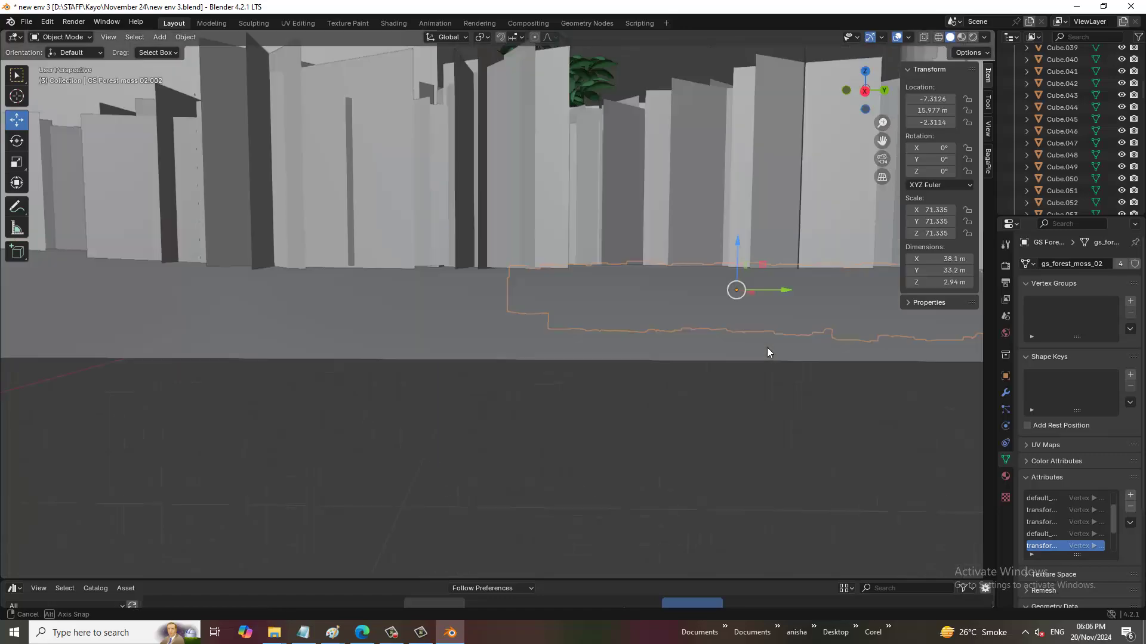
middle_drag(767, 347, 686, 352)
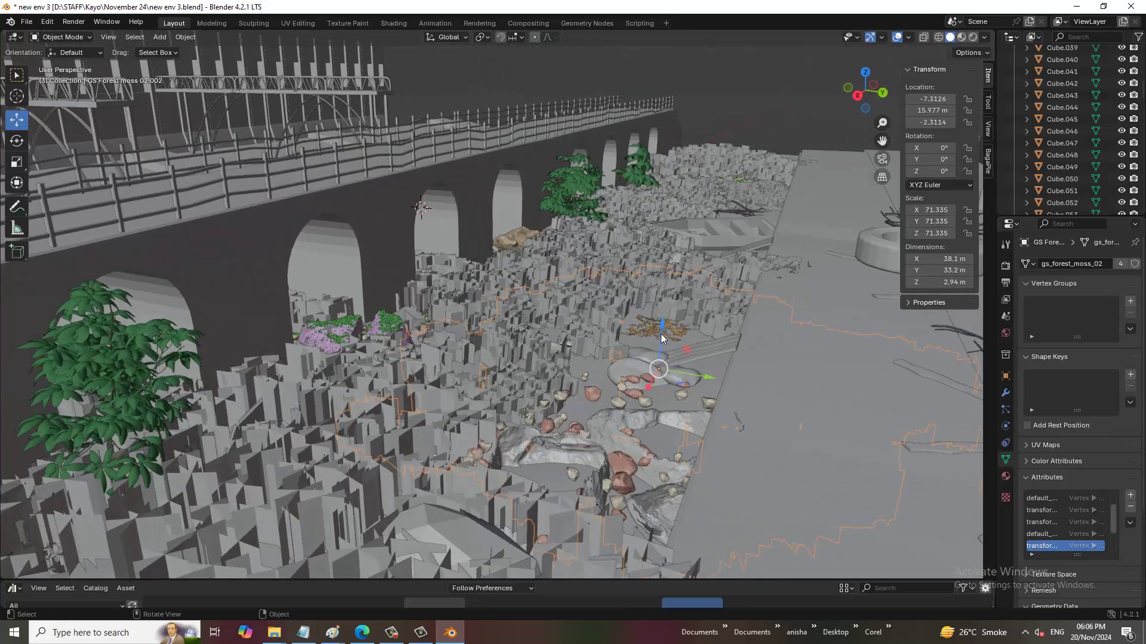
drag(661, 335, 677, 311)
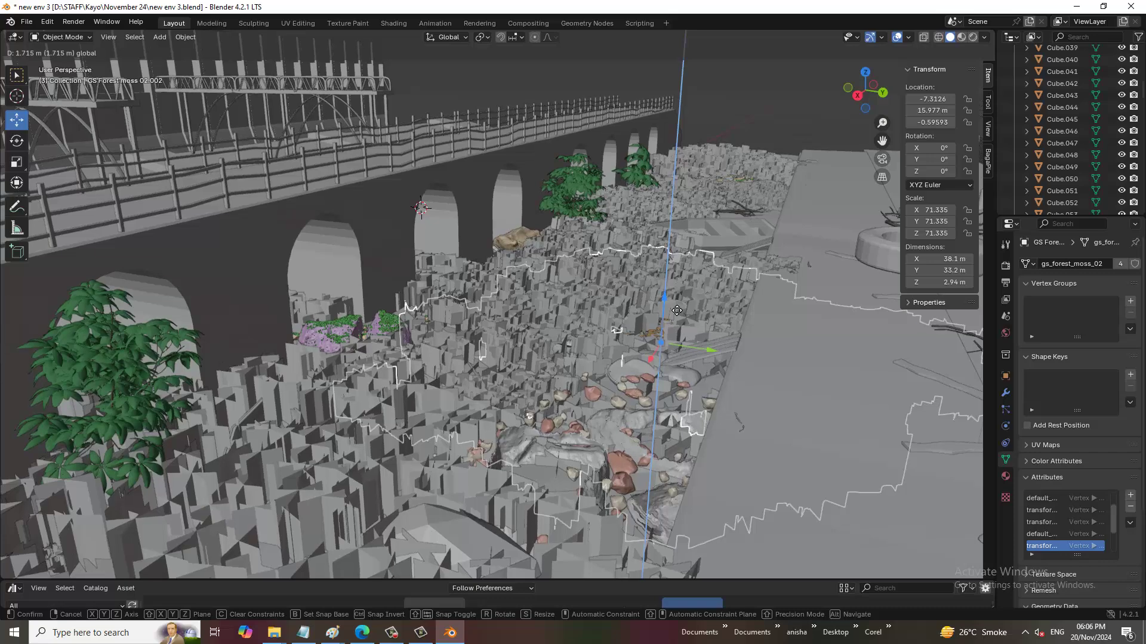
drag(676, 311, 681, 309)
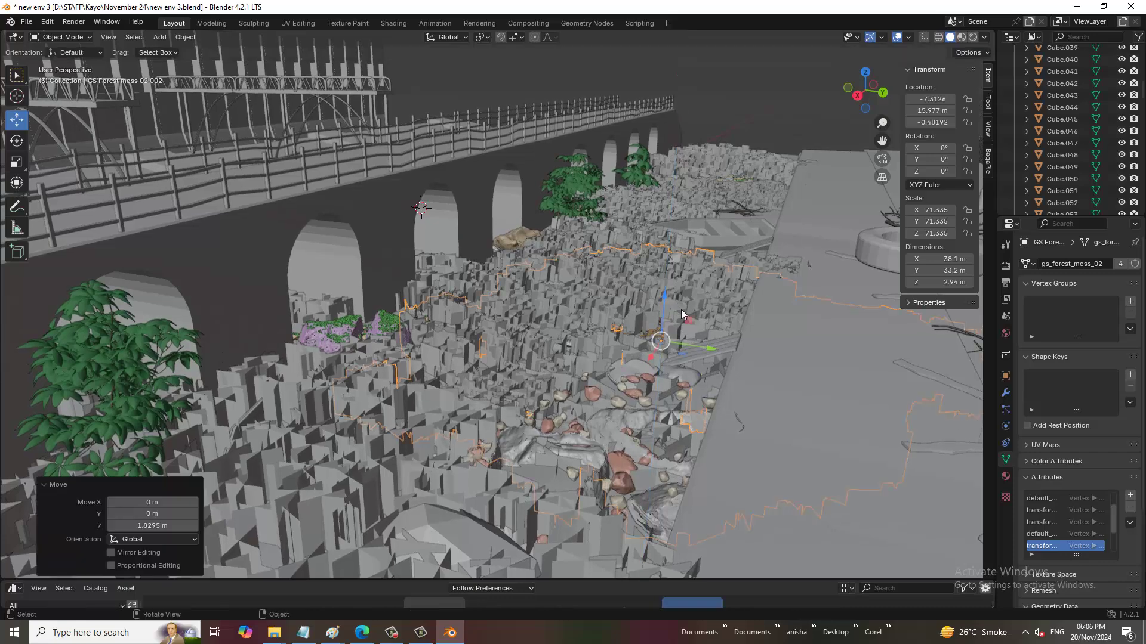
mouse_move(681, 309)
middle_down()
mouse_move(797, 297)
mouse_move(649, 338)
mouse_move(627, 323)
mouse_move(583, 182)
middle_up()
Frame Cylinder.032 in right side view and save new env 3.blend.
click(585, 182)
key(KP_3)
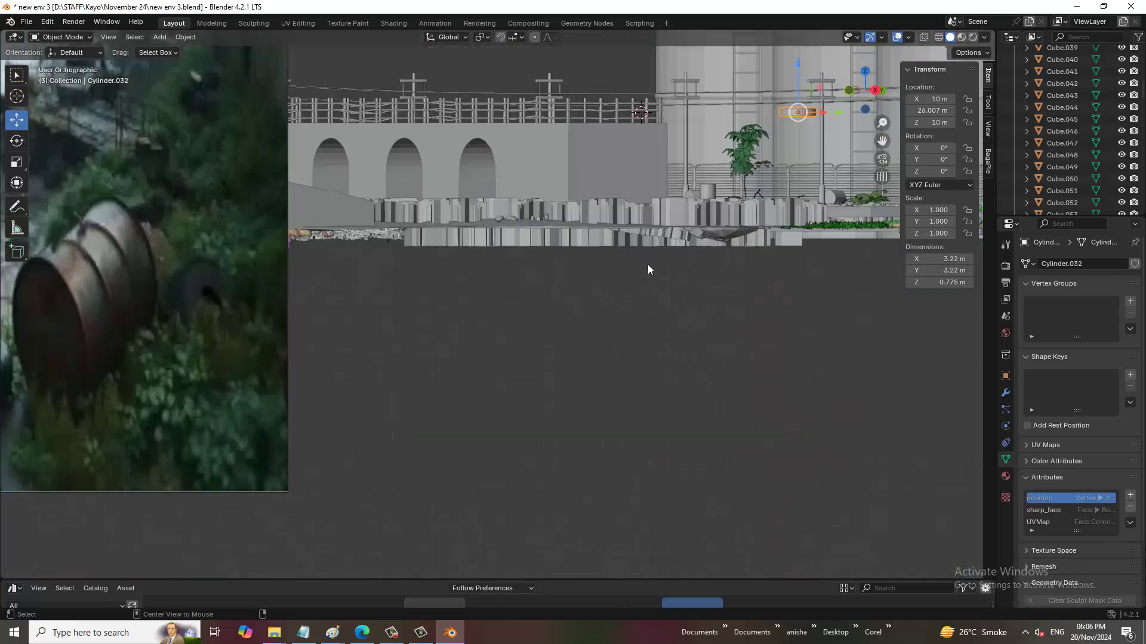
key(KP_Decimal)
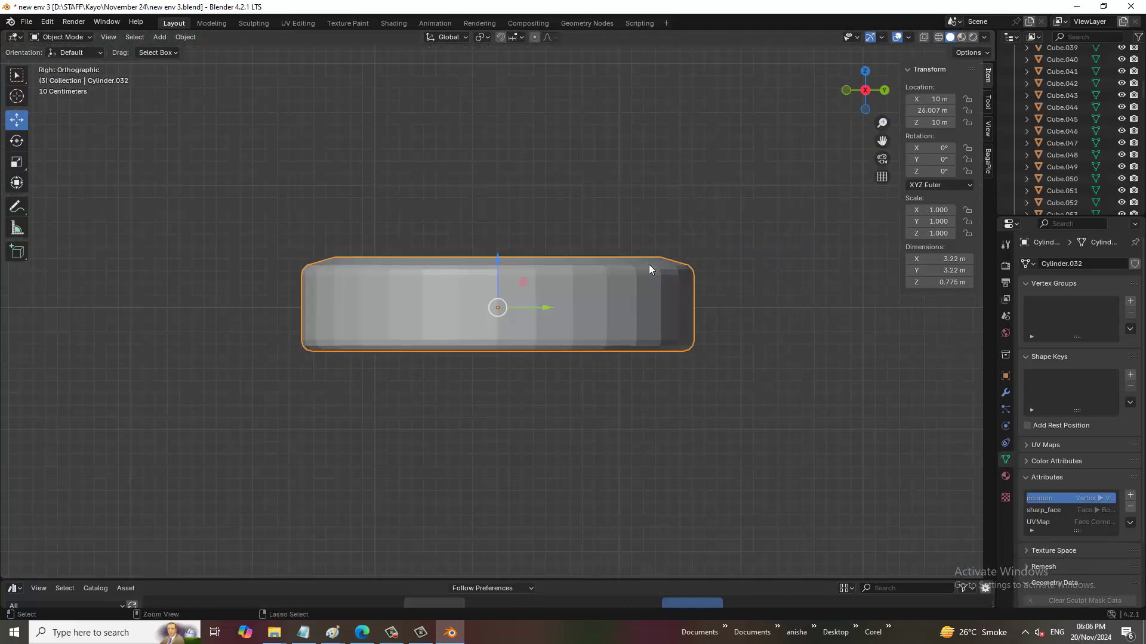
key(ctrl+s)
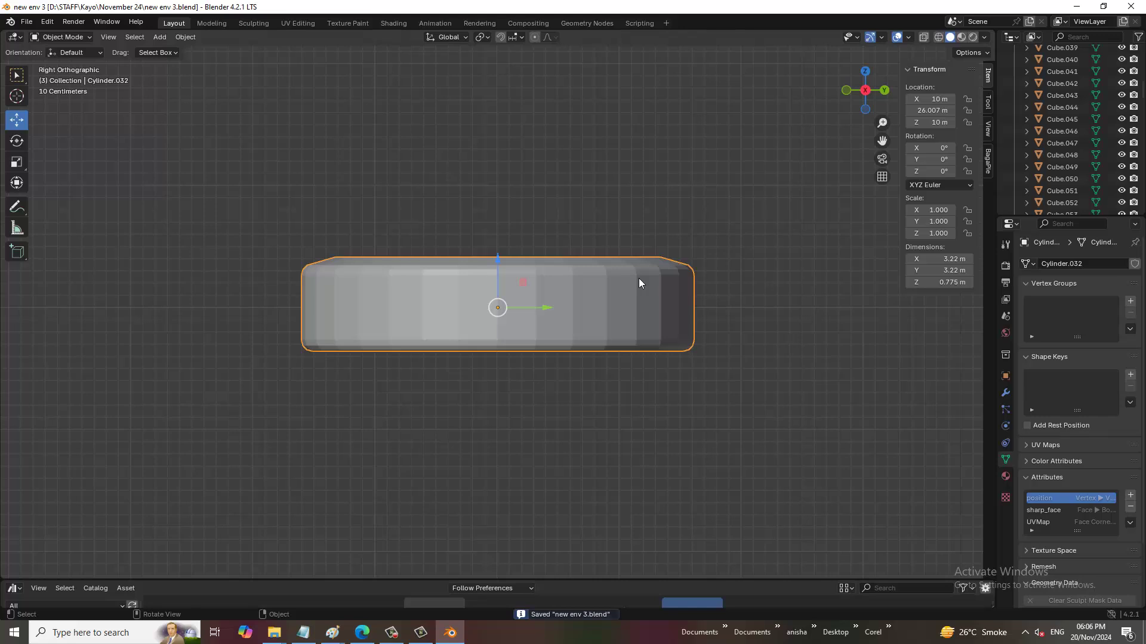
With X-ray on, raise Cylinder.032's top vertices 0.1369 m so it stands 0.912 m tall.
click(925, 37)
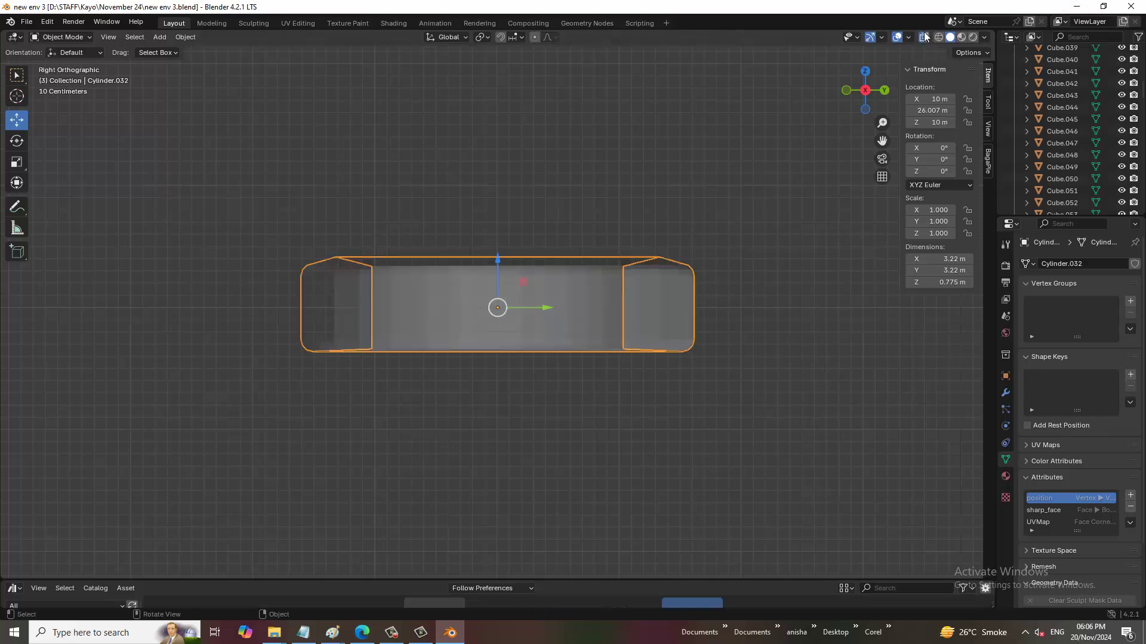
click(64, 37)
click(73, 62)
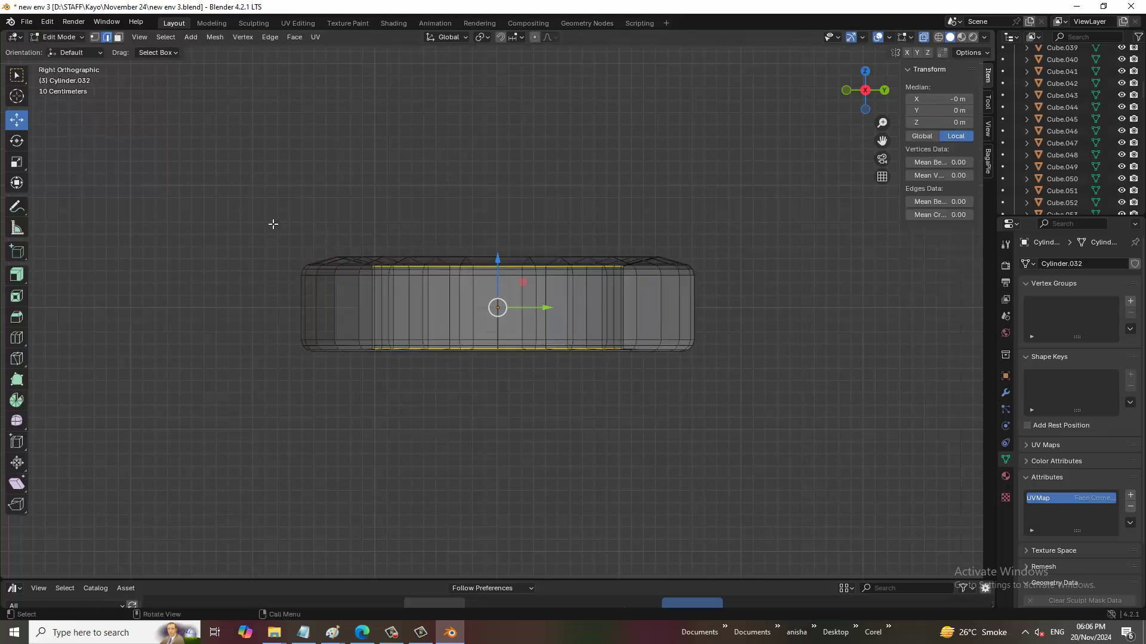
click(96, 37)
drag(209, 222, 938, 329)
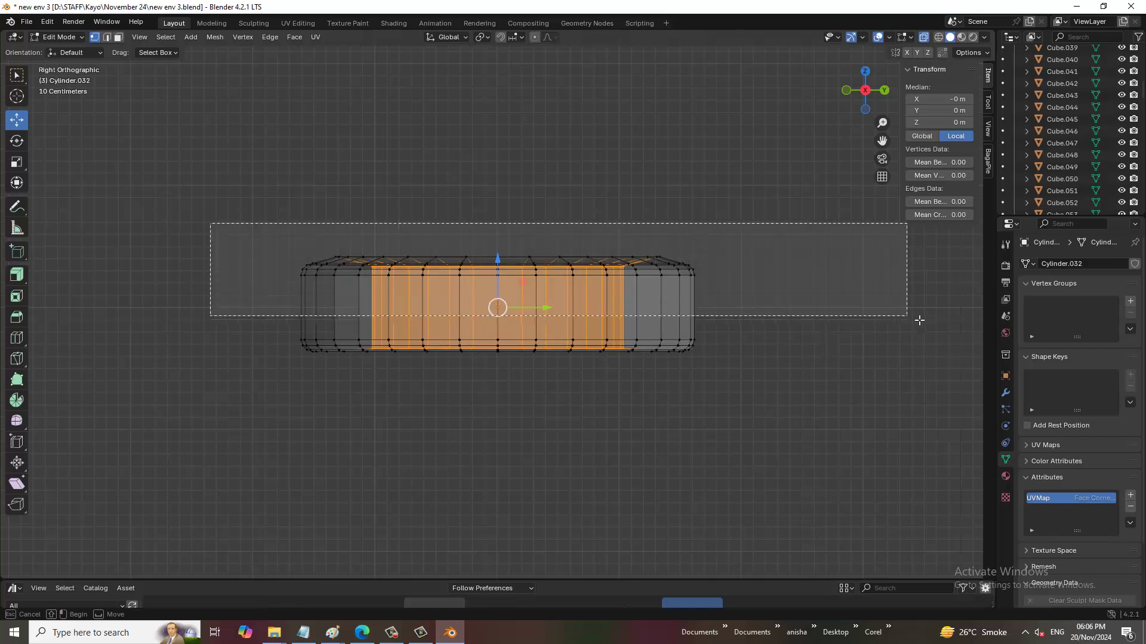
drag(501, 235, 515, 213)
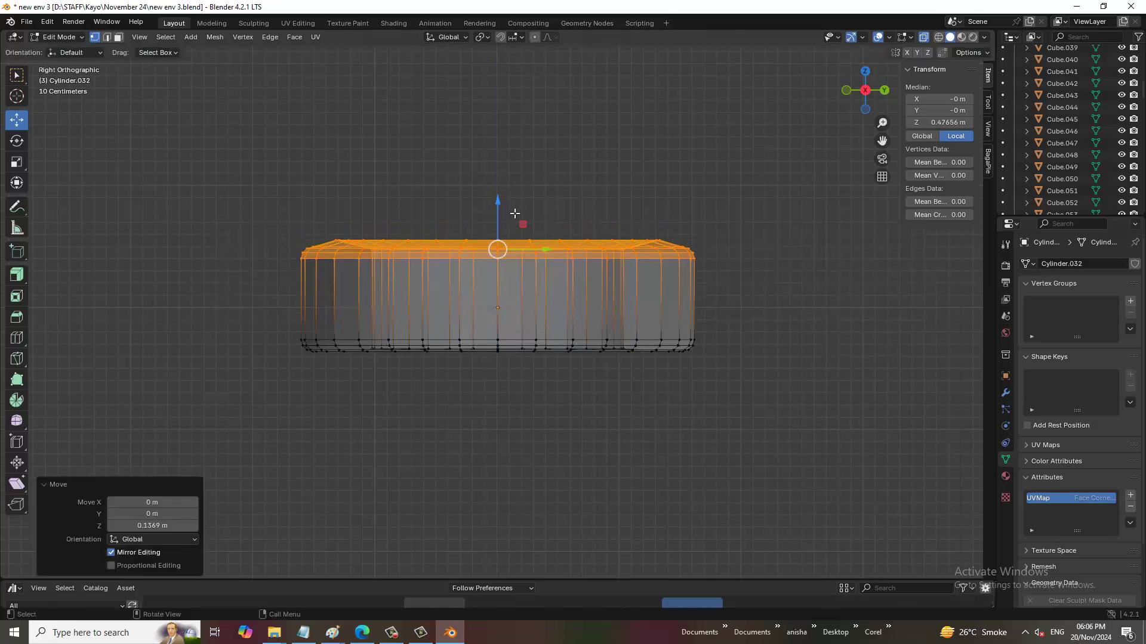
click(60, 38)
click(67, 51)
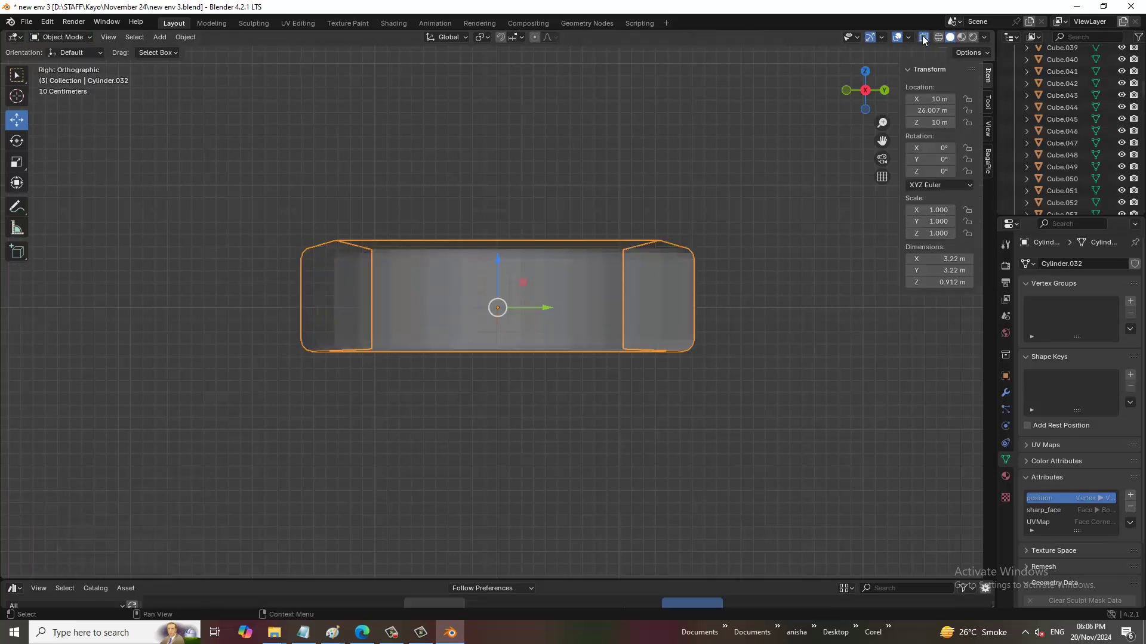
Turn off X-ray and lower Cylinder.032 onto the walkway at Z 2.311 m.
click(923, 40)
scroll(679, 315, down, 2)
mouse_move(680, 316)
middle_down()
mouse_move(668, 366)
mouse_move(643, 357)
middle_up()
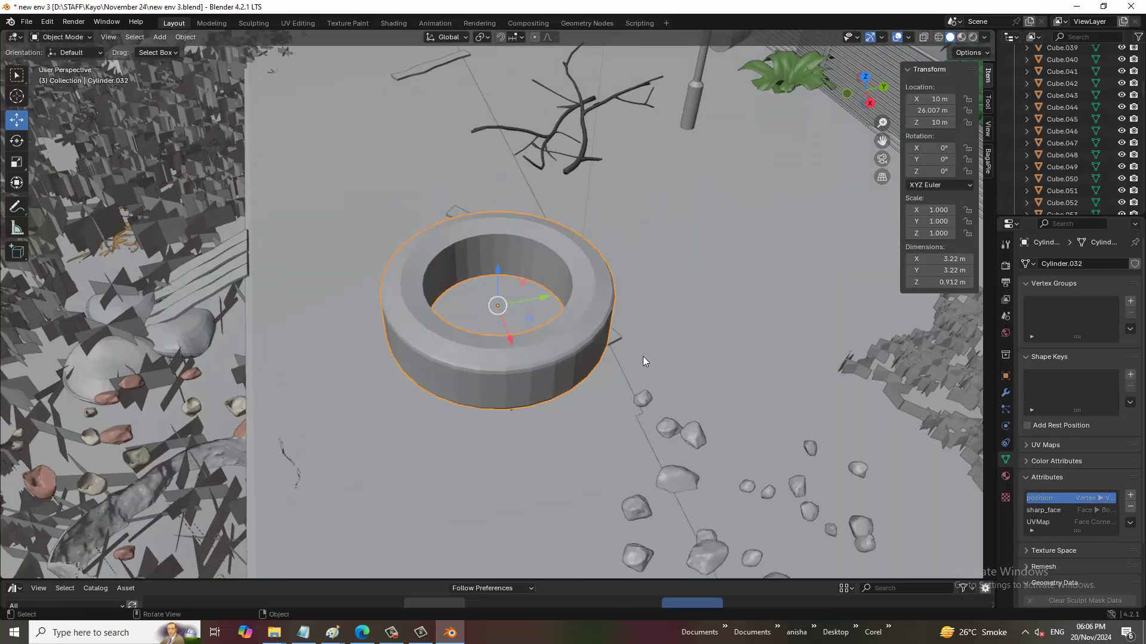
scroll(644, 356, down, 3)
scroll(532, 342, down, 2)
scroll(503, 360, down, 1)
key(g)
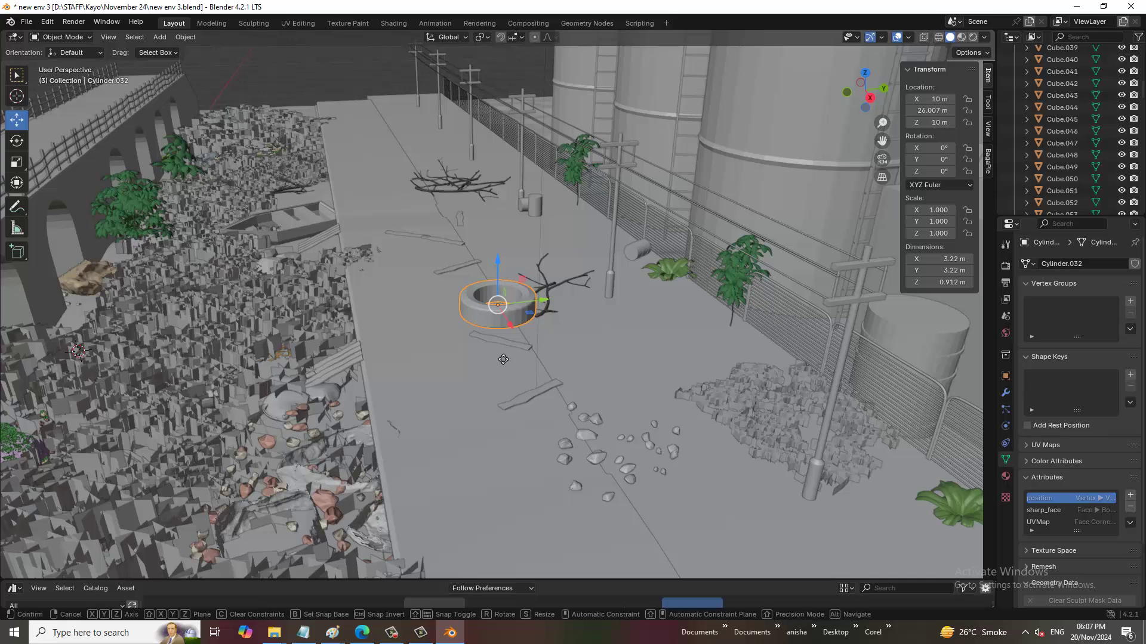
key(z)
click(538, 450)
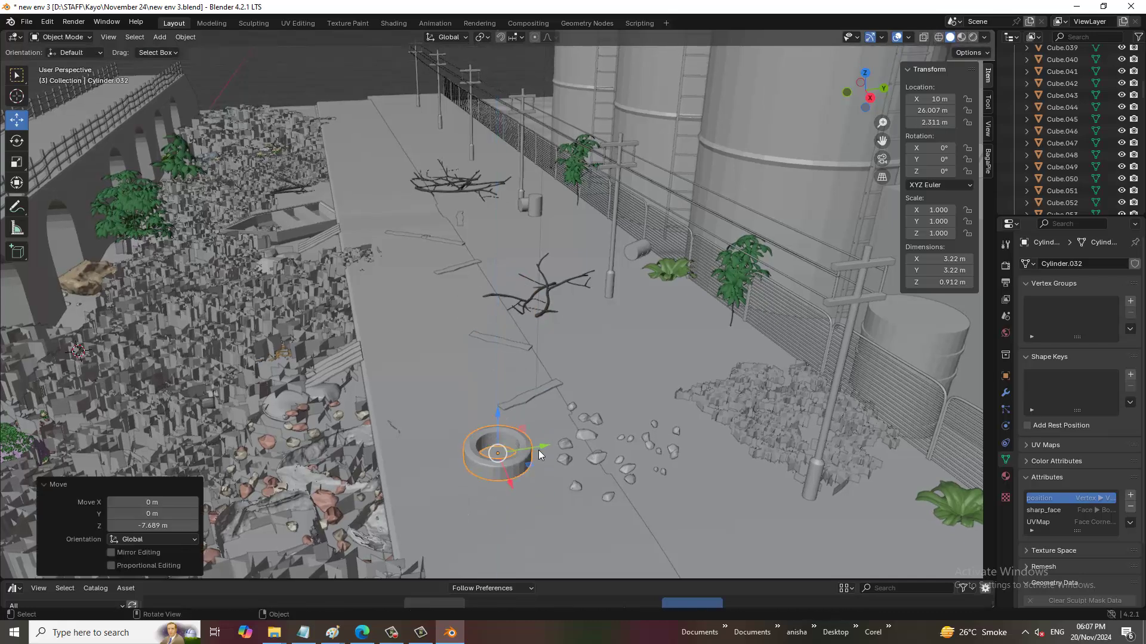
Slide the cylinder along the walkway to about Y 38.5 m beside the lamp post.
mouse_move(539, 444)
mouse_down()
mouse_move(730, 450)
mouse_move(634, 339)
mouse_up()
key(KP_Decimal)
scroll(700, 309, down, 3)
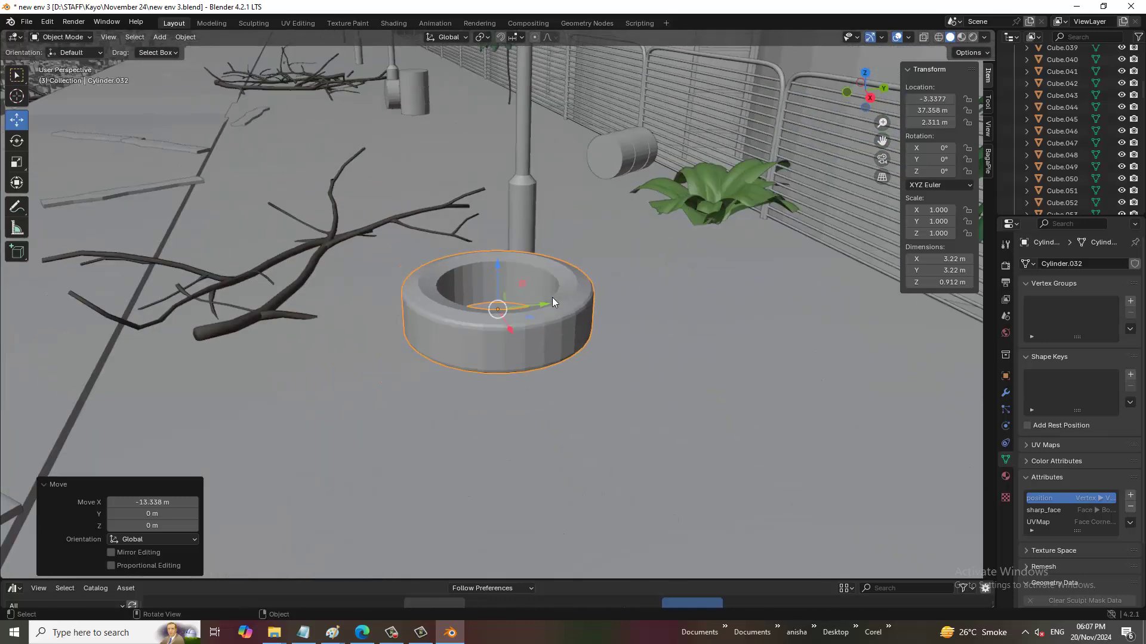
scroll(565, 331, down, 3)
scroll(563, 313, down, 3)
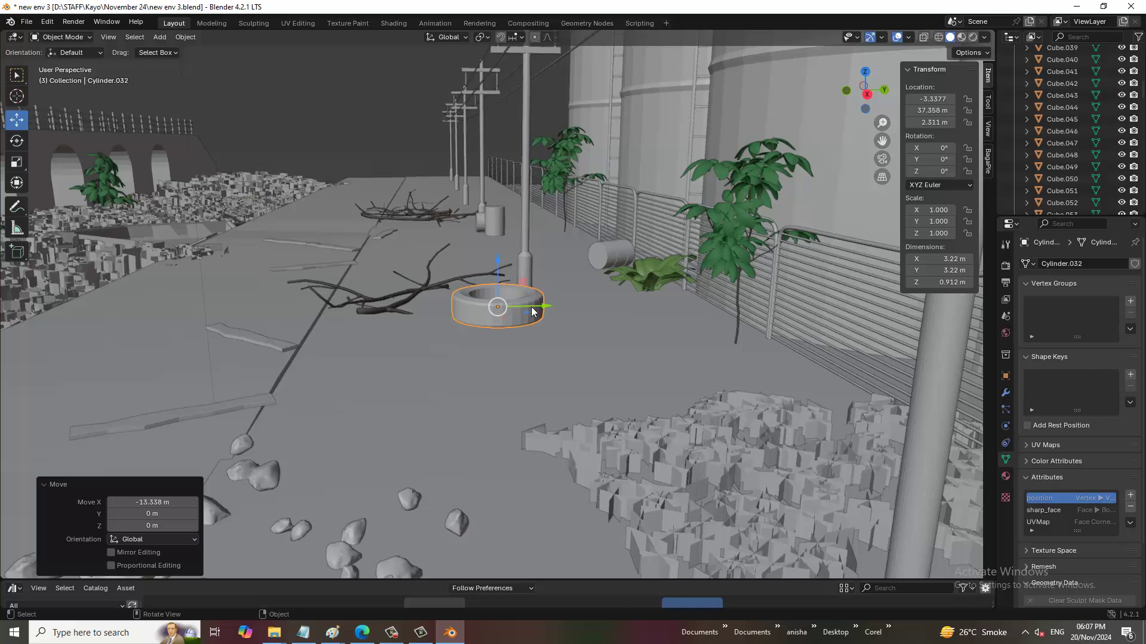
drag(555, 315, 562, 313)
scroll(563, 313, up, 2)
scroll(562, 312, up, 3)
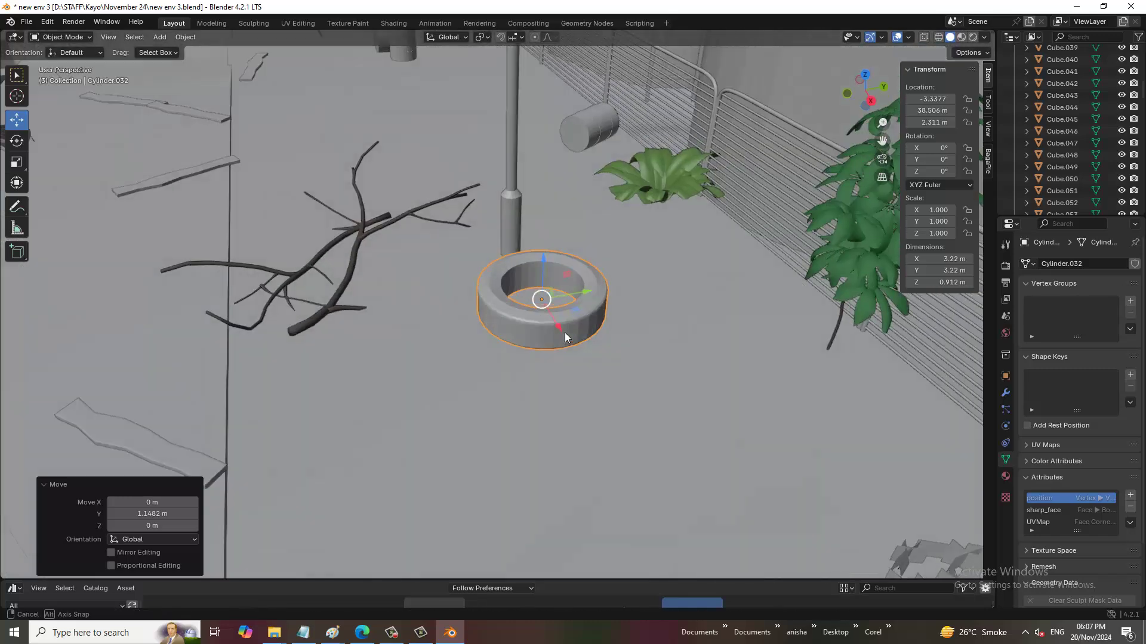
scroll(562, 312, up, 2)
scroll(561, 310, up, 1)
Duplicate the tire twice, stacking the copies on top of the first.
key(shift+d)
click(560, 310)
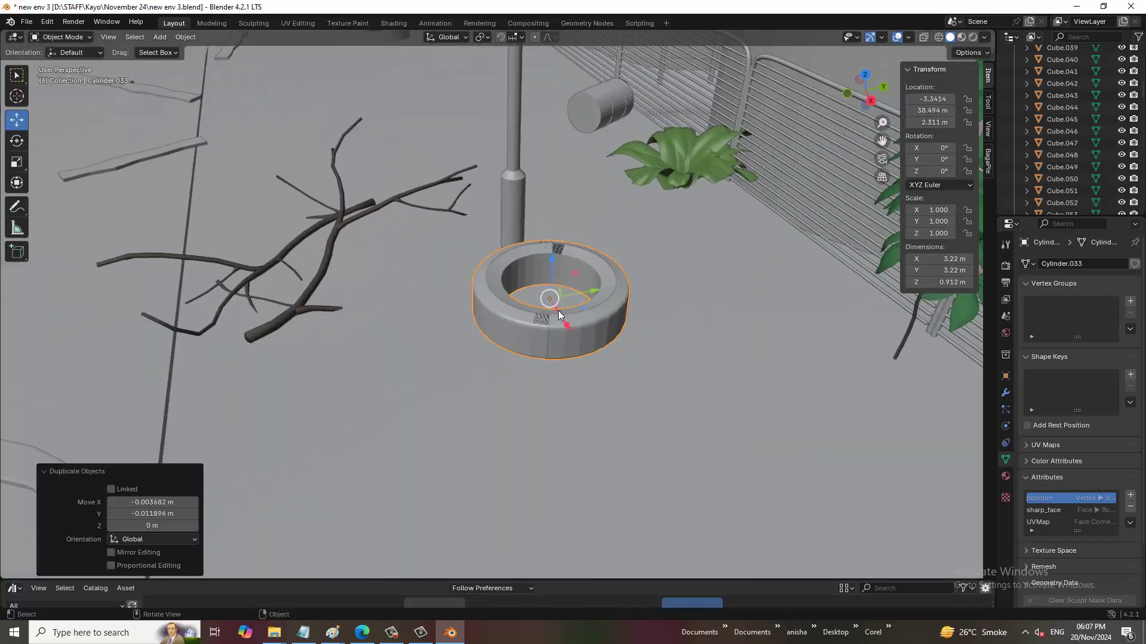
drag(552, 264, 561, 189)
key(shift+d)
click(557, 226)
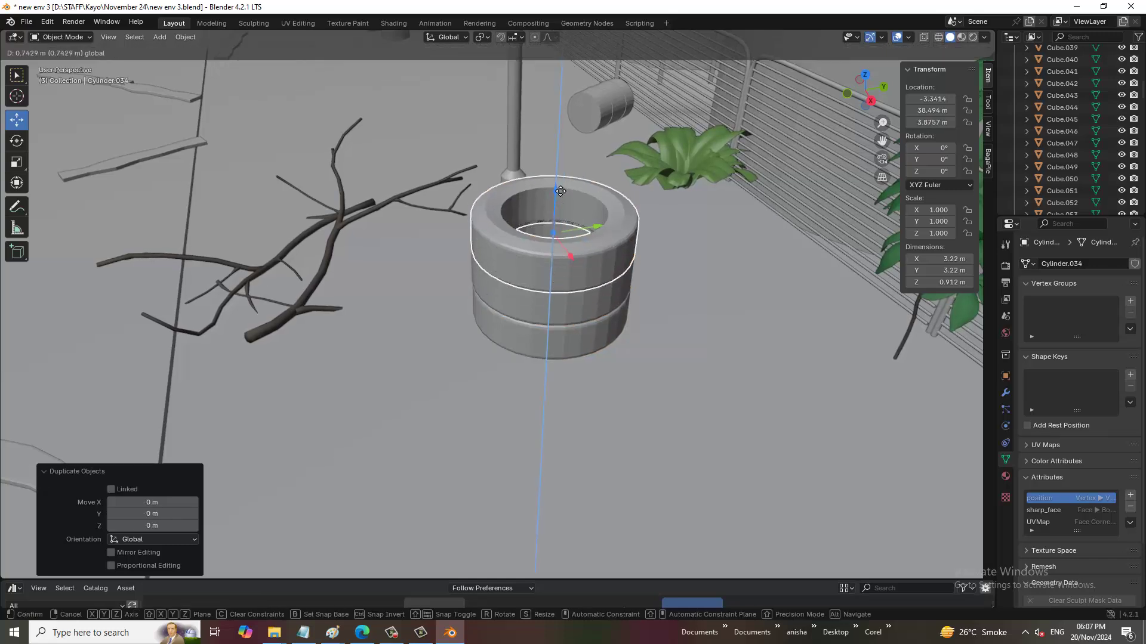
click(571, 179)
Stand the top tire upright at 90° on Y and raise it above the flat tires.
click(19, 142)
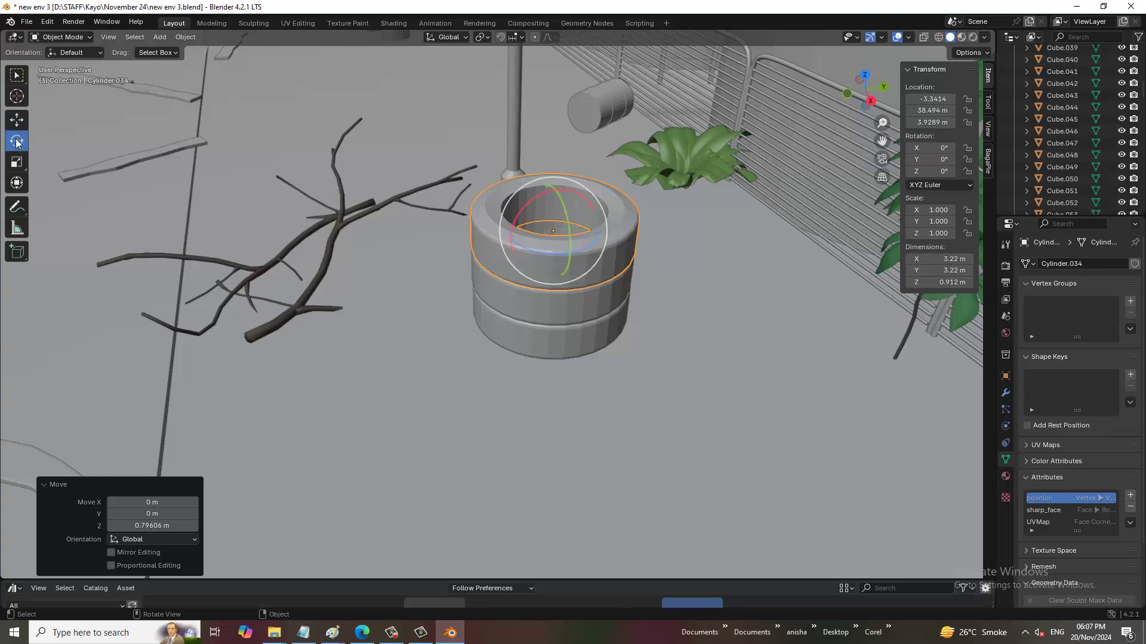
click(945, 161)
text(0)
key(Return)
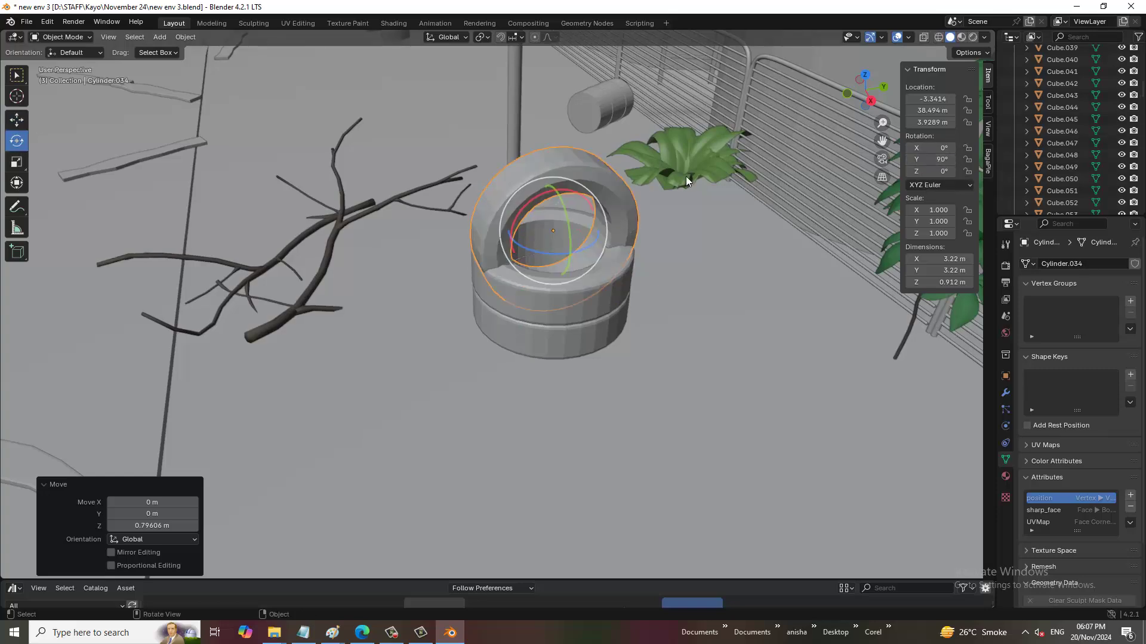
middle_drag(686, 176, 2, 276)
click(17, 123)
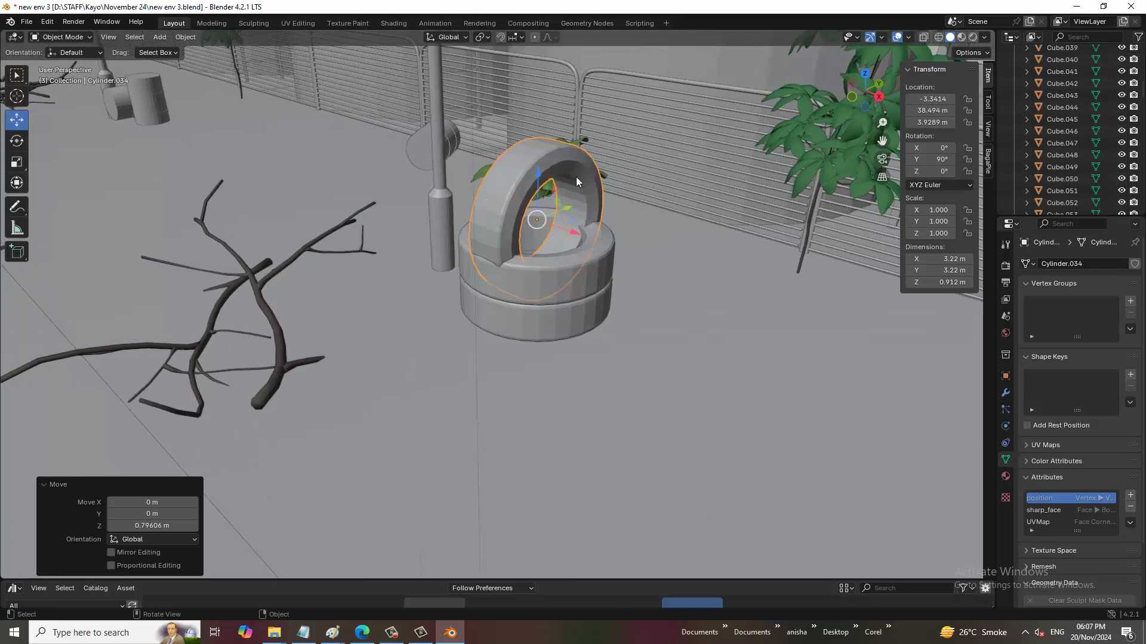
drag(537, 189, 537, 152)
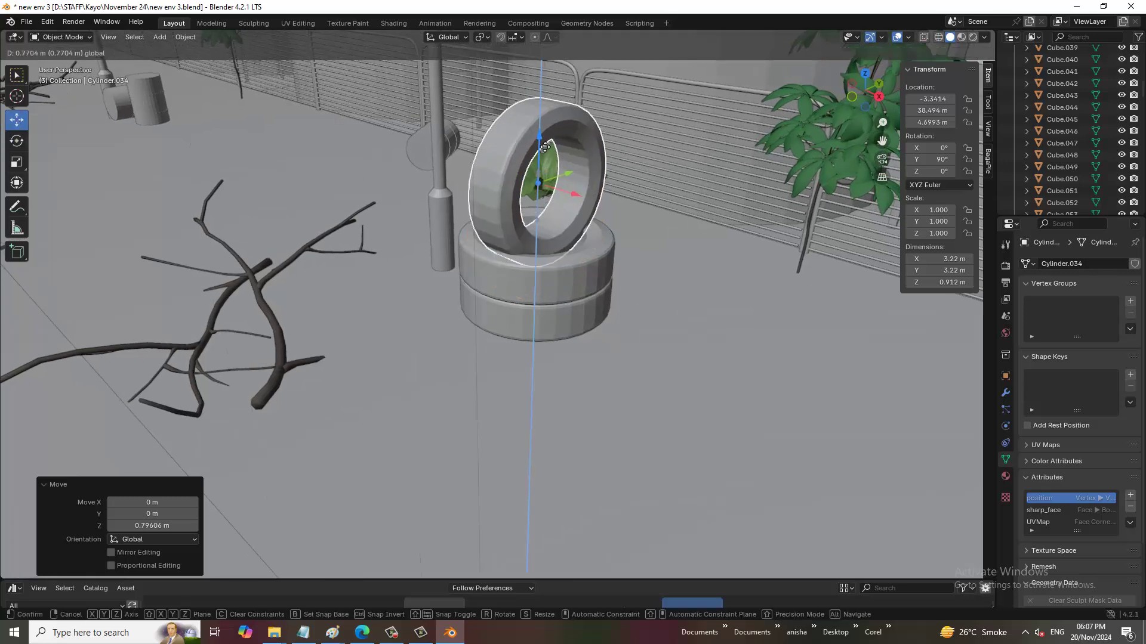
scroll(562, 253, down, 3)
scroll(563, 250, down, 3)
middle_drag(625, 276, 531, 289)
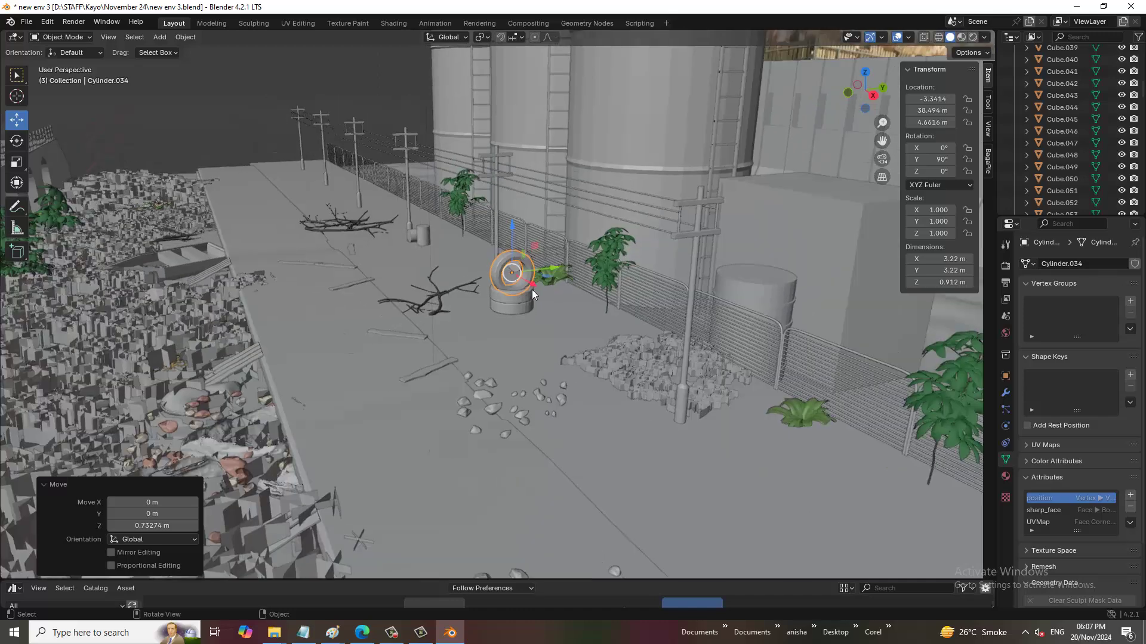
scroll(519, 296, up, 3)
Shrink the tire stack uniformly to 0.871.
click(519, 312)
key(s)
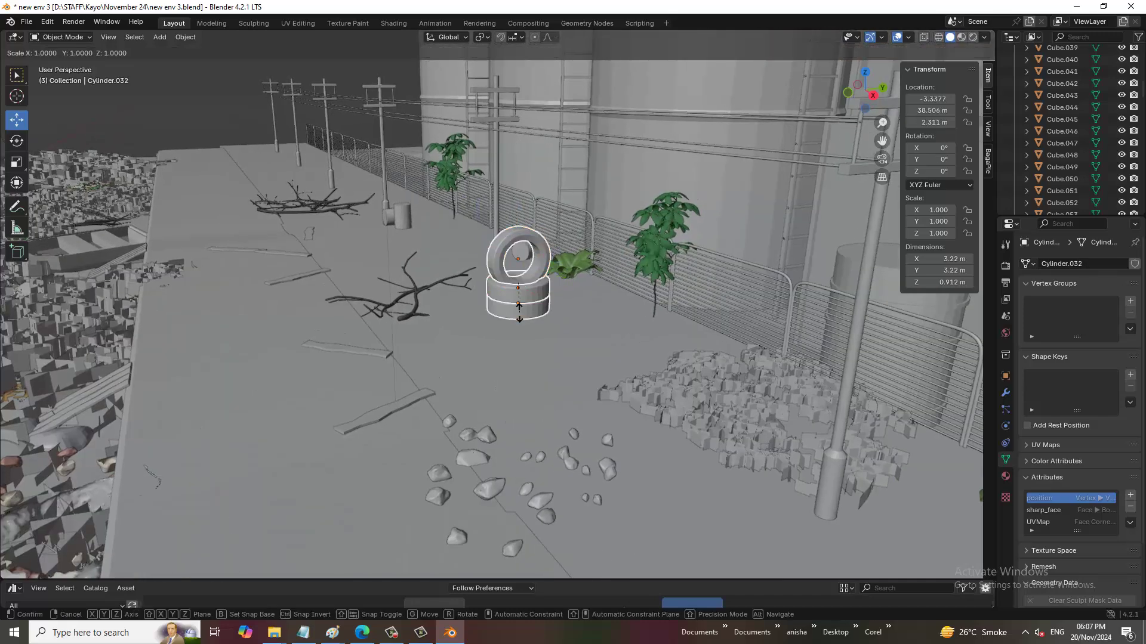
key(x)
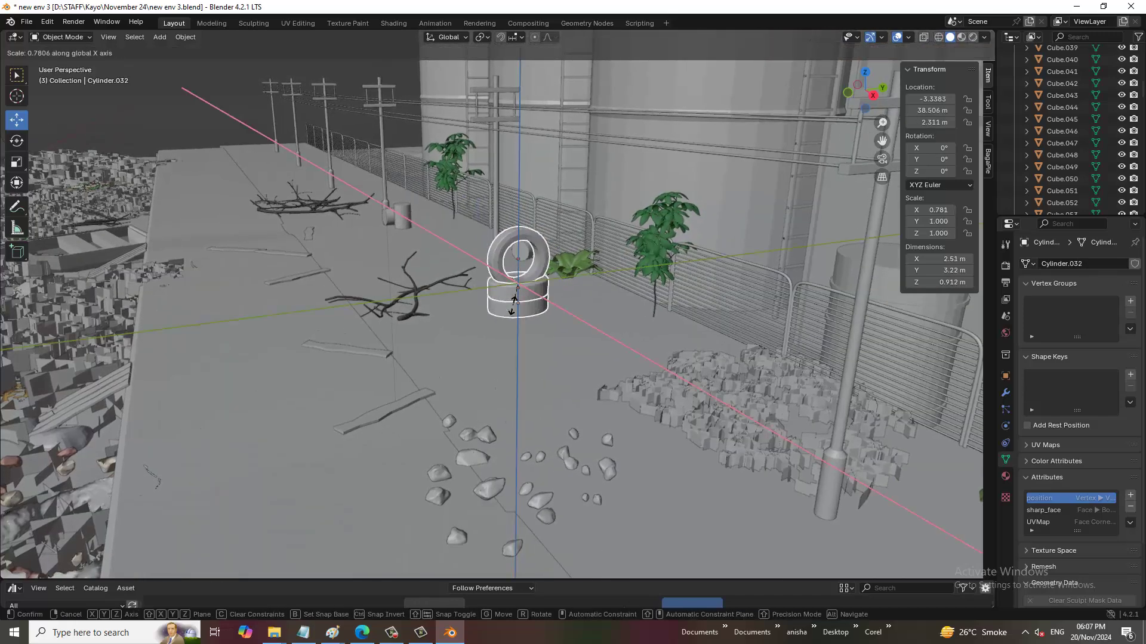
key(Escape)
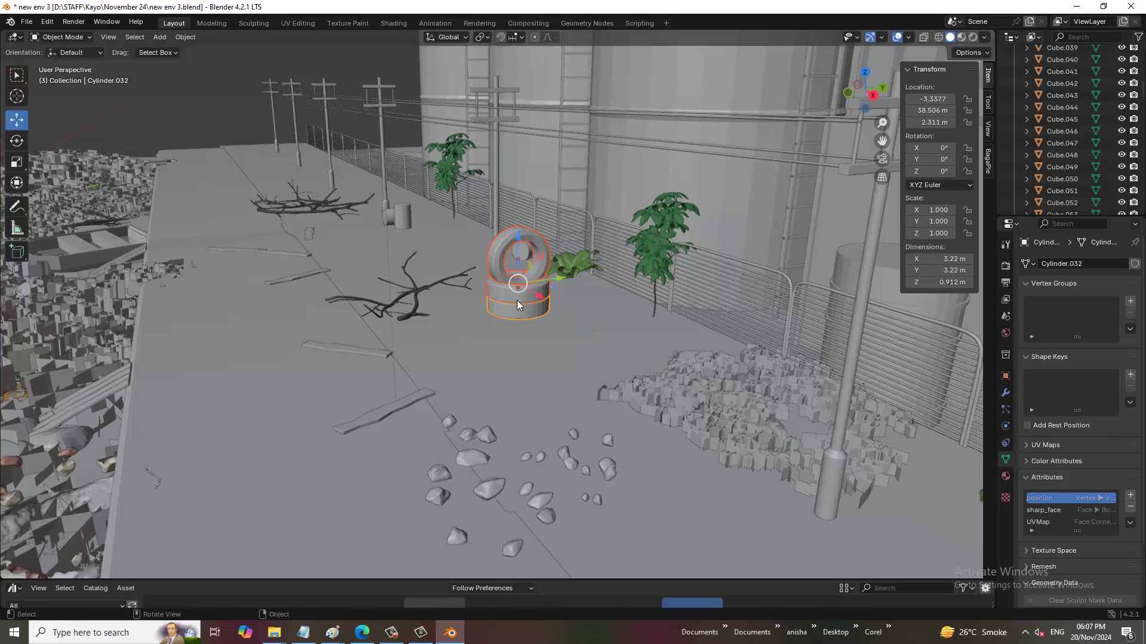
key(s)
click(515, 297)
Lower the tire stack to Z 1.8307 m on the walkway and shift it to X −4.1357 m.
mouse_move(515, 298)
middle_down()
mouse_move(565, 267)
mouse_move(538, 262)
middle_up()
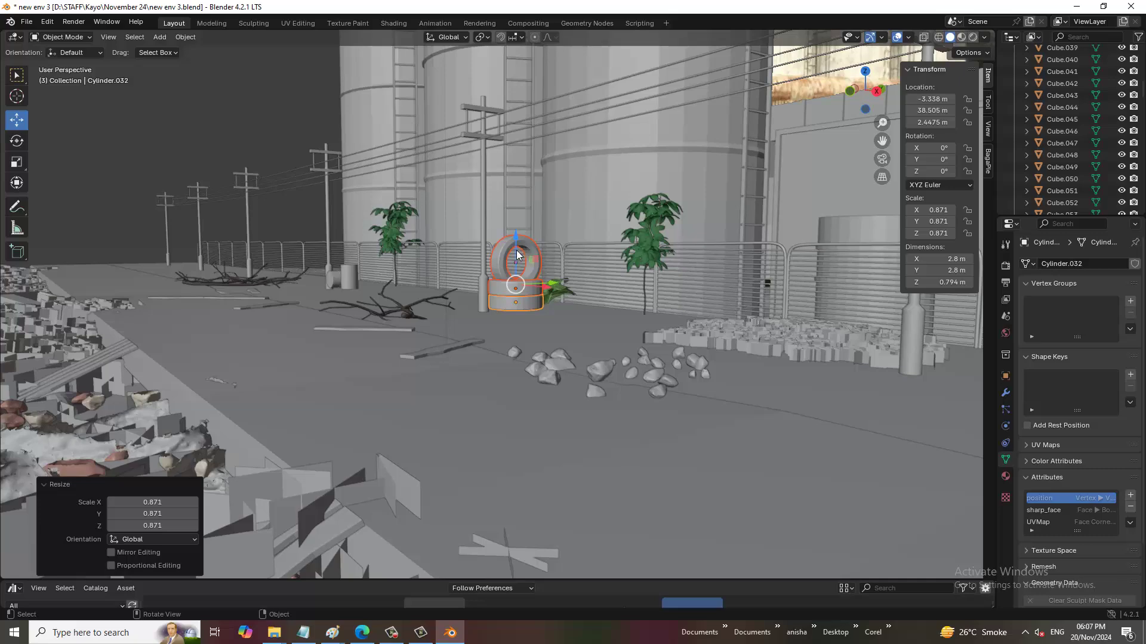
drag(516, 255, 517, 314)
mouse_move(517, 313)
middle_down()
mouse_move(508, 308)
mouse_move(531, 313)
middle_up()
drag(531, 313, 517, 297)
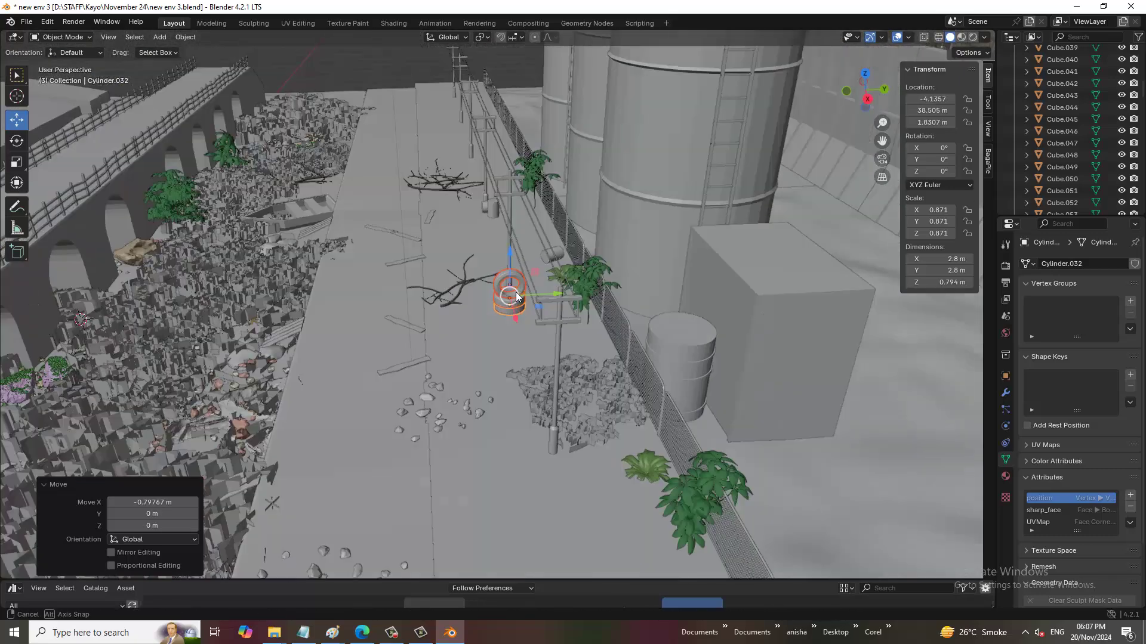
mouse_move(517, 297)
middle_down()
mouse_move(528, 278)
mouse_move(521, 288)
mouse_move(751, 298)
mouse_move(719, 306)
middle_up()
Copy the tire stack about 69 m along Y and delete the copy's upright tire.
key(shift+d)
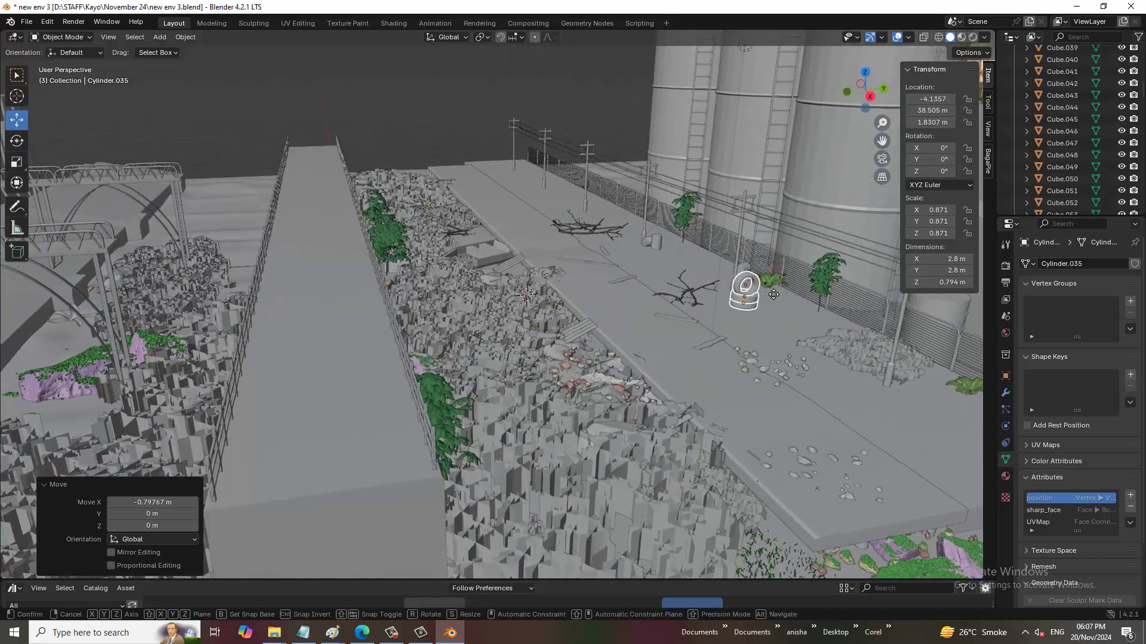
key(y)
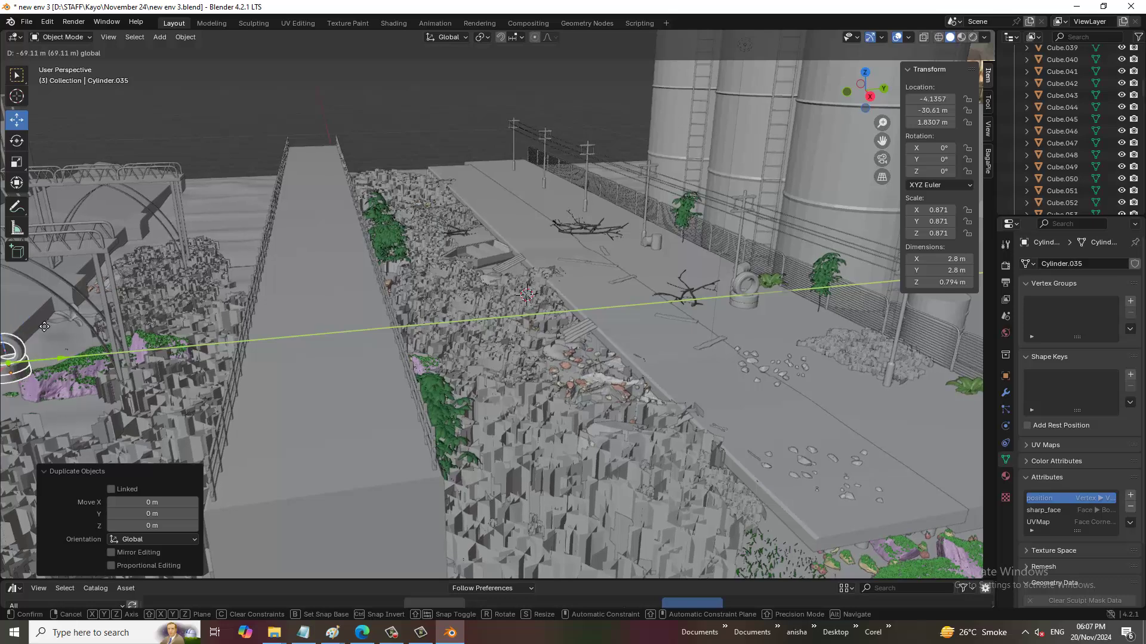
click(45, 326)
key(KP_Decimal)
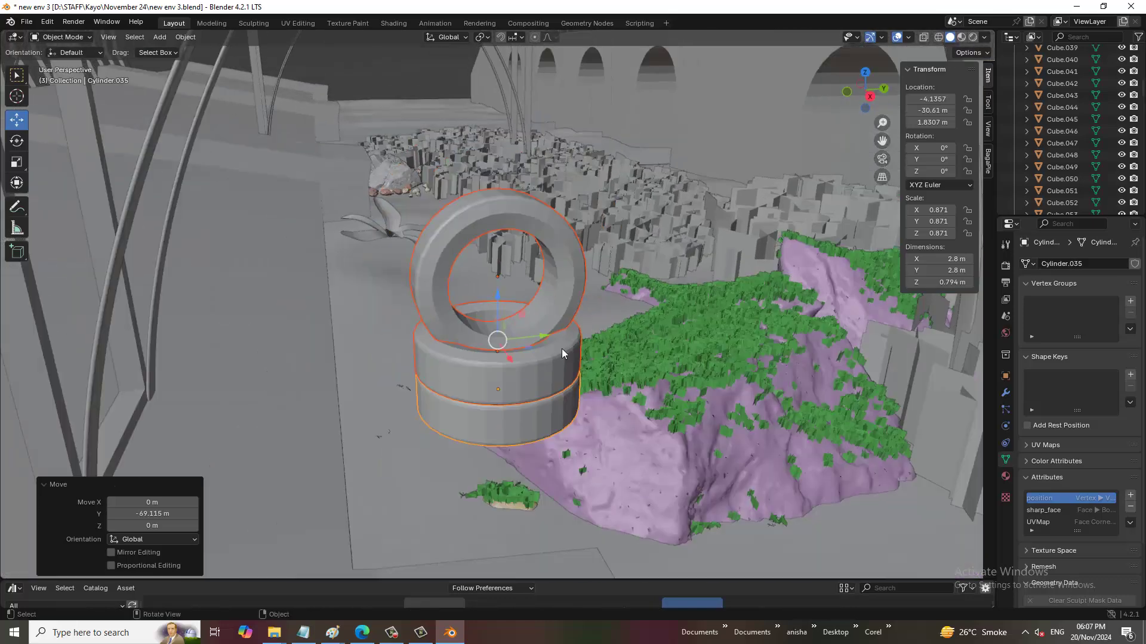
click(554, 257)
key(Delete)
Move the two flat tires along X beside the mound and lower them to the ground.
click(495, 390)
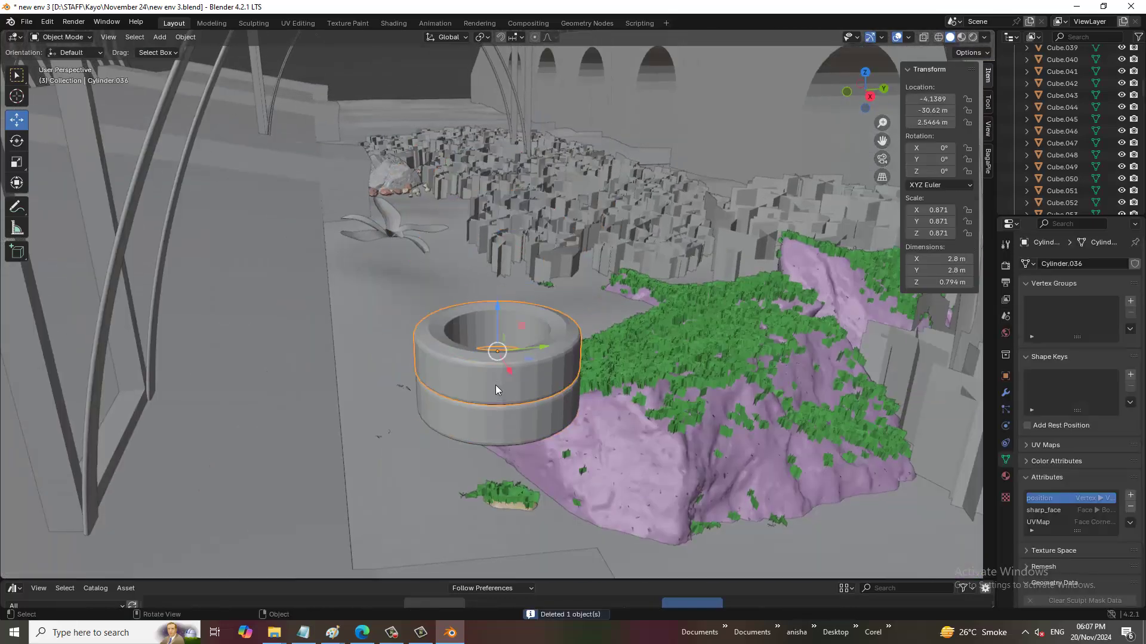
shift+click(520, 435)
mouse_move(523, 432)
middle_down()
mouse_move(493, 420)
mouse_move(480, 384)
middle_up()
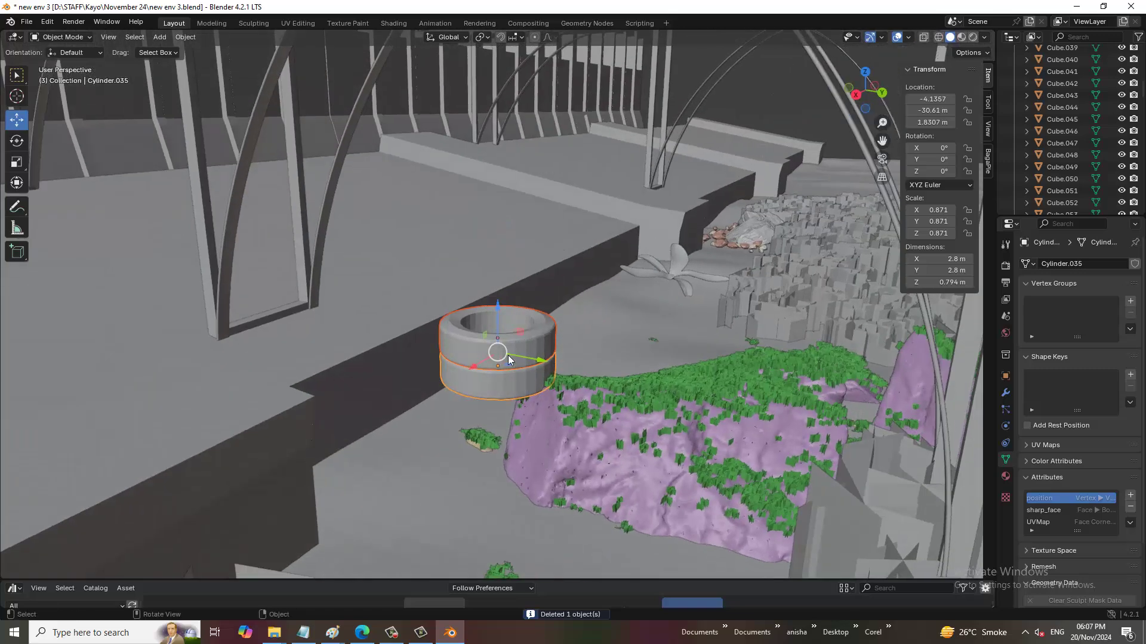
drag(477, 372, 602, 288)
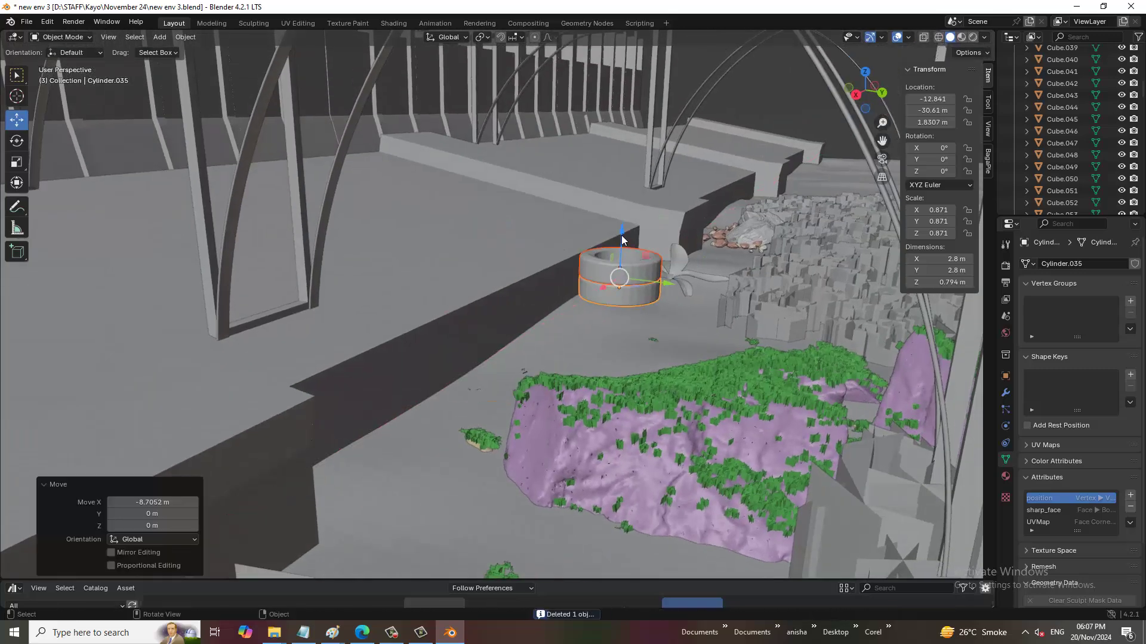
drag(626, 242, 633, 318)
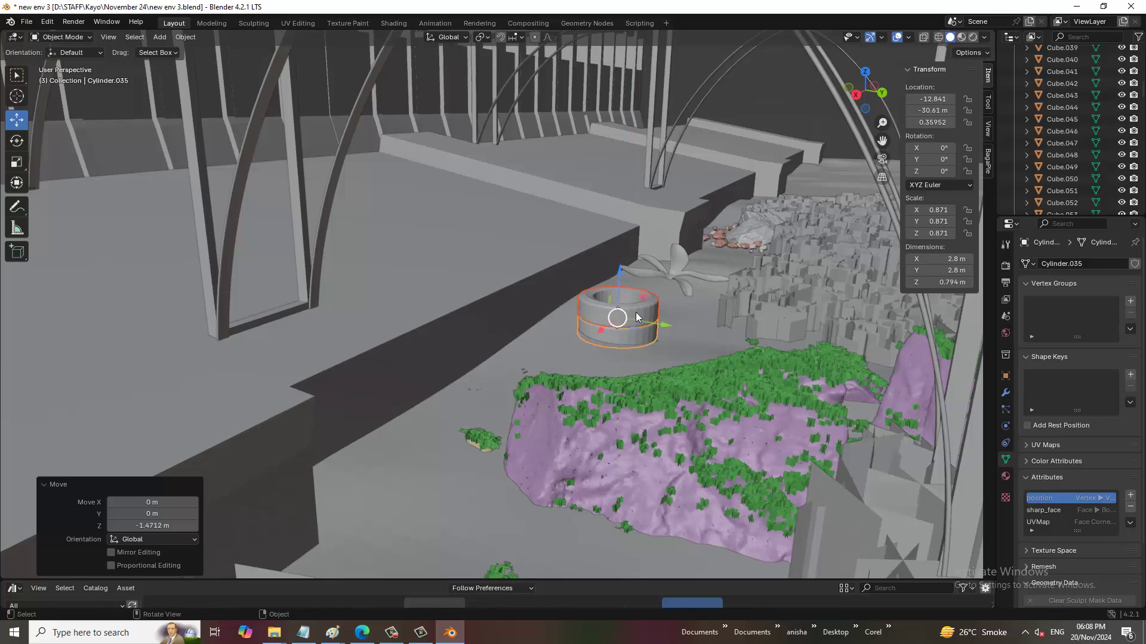
middle_drag(610, 313, 619, 337)
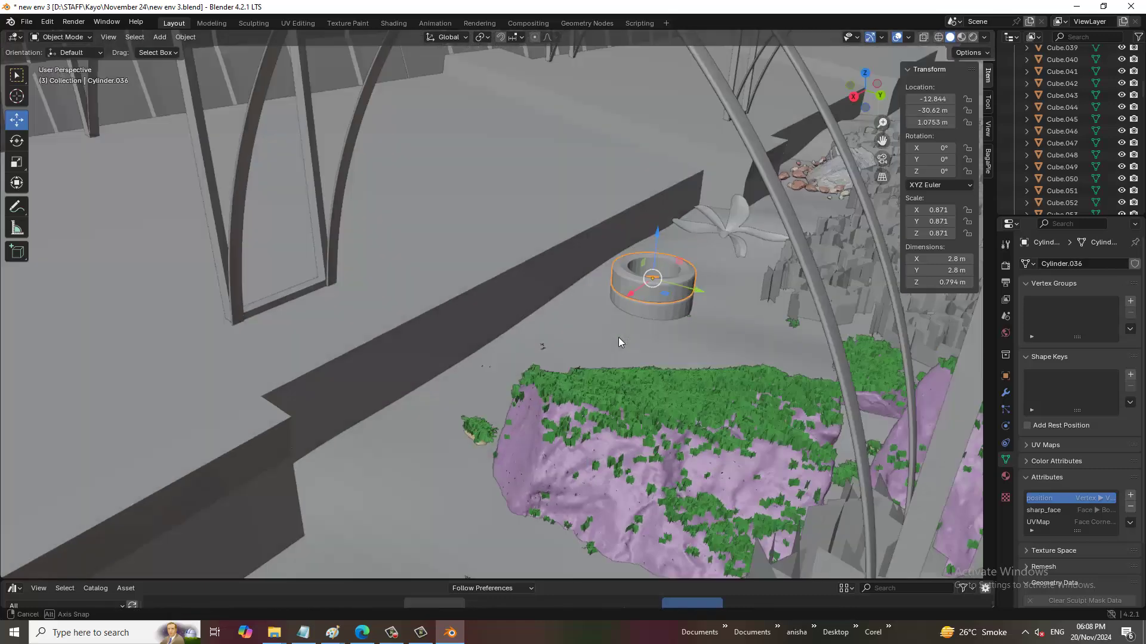
Tilt the top tire about −35.8° on Y.
click(18, 140)
drag(645, 260, 381, 222)
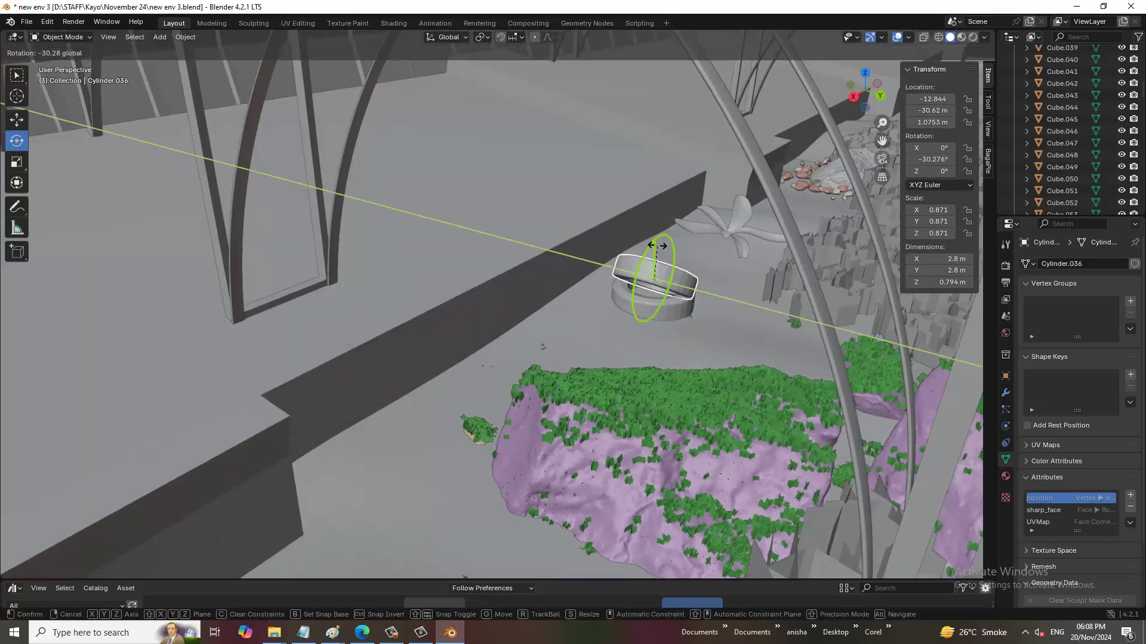
shift+middle_drag(449, 262, 379, 290)
click(17, 120)
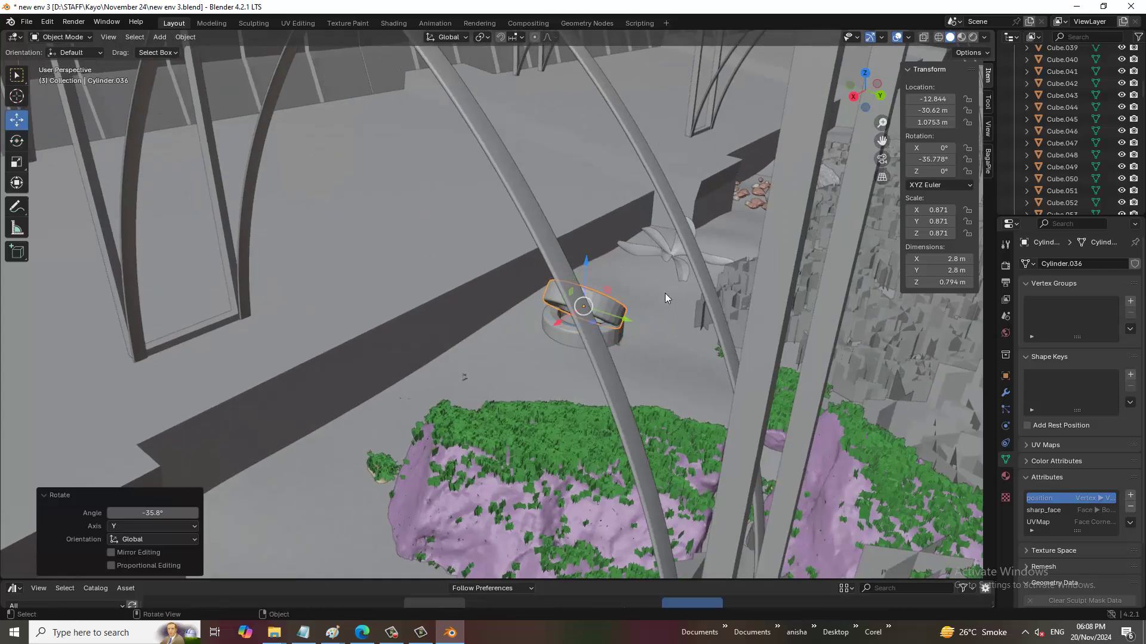
Slide the tilted tire off the flat one to lean on the ground at X −14.641 m, Z 0.7325 m.
click(561, 316)
click(597, 296)
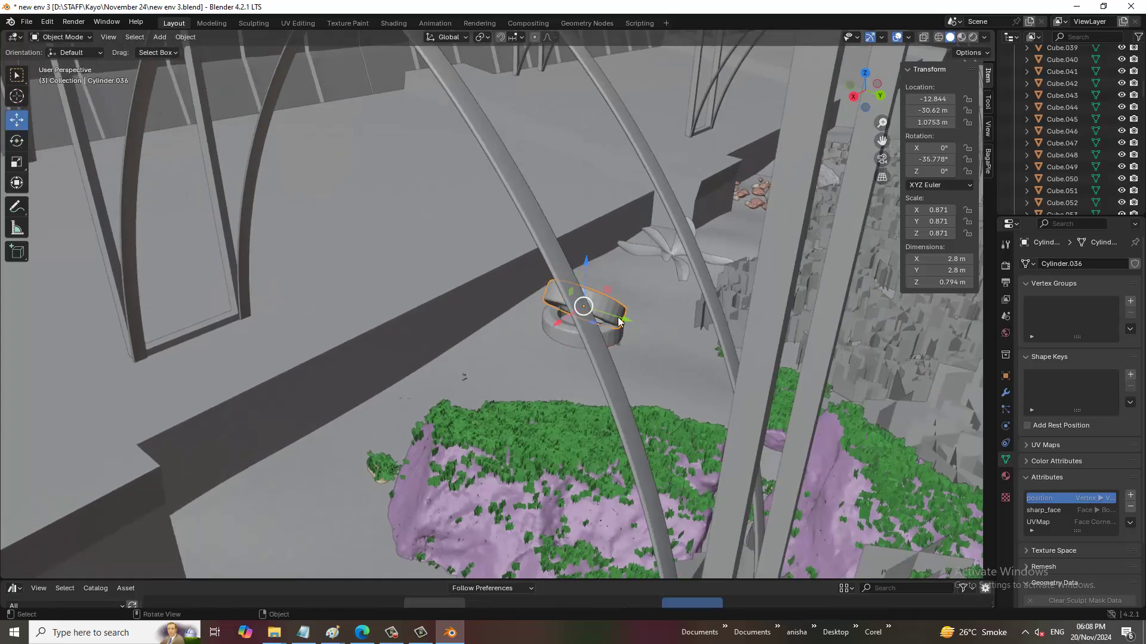
scroll(620, 310, up, 5)
click(689, 316)
mouse_move(689, 317)
middle_down()
mouse_move(763, 307)
mouse_move(883, 342)
mouse_move(648, 343)
middle_up()
drag(649, 341, 676, 335)
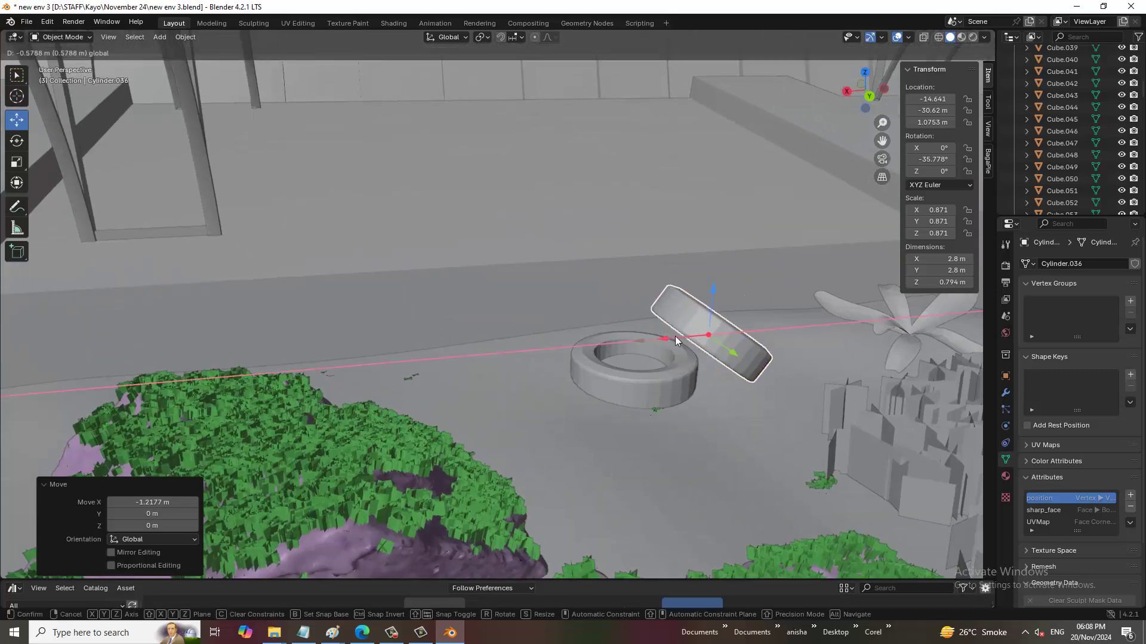
drag(711, 300, 715, 311)
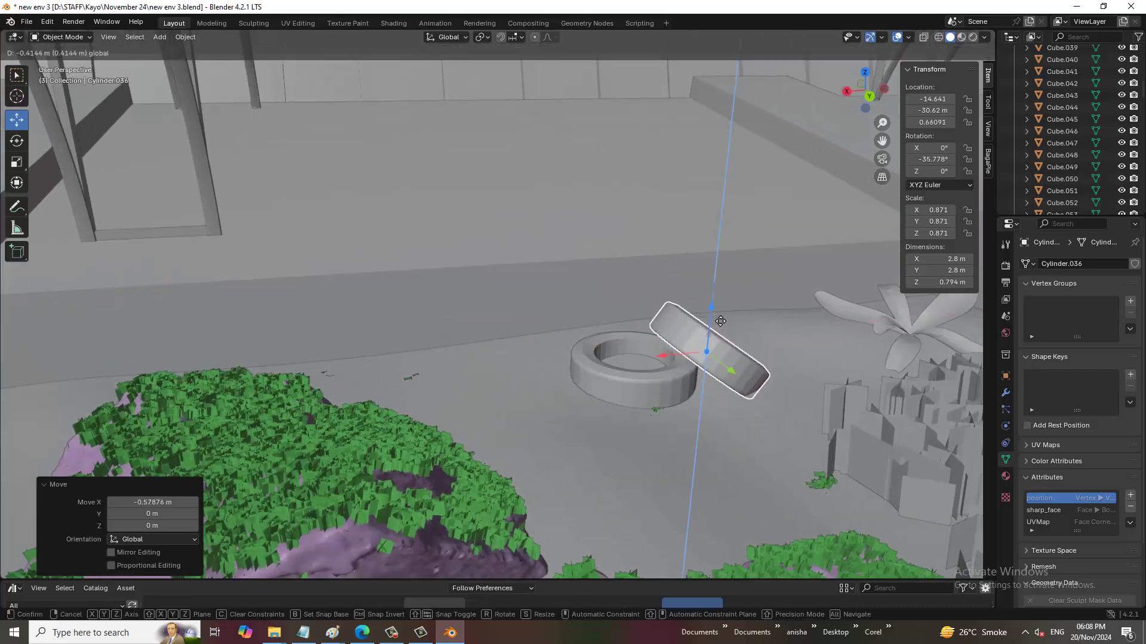
scroll(690, 342, down, 5)
mouse_move(690, 342)
middle_down()
mouse_move(754, 347)
mouse_move(552, 322)
mouse_move(701, 368)
mouse_move(770, 347)
middle_up()
scroll(754, 347, down, 3)
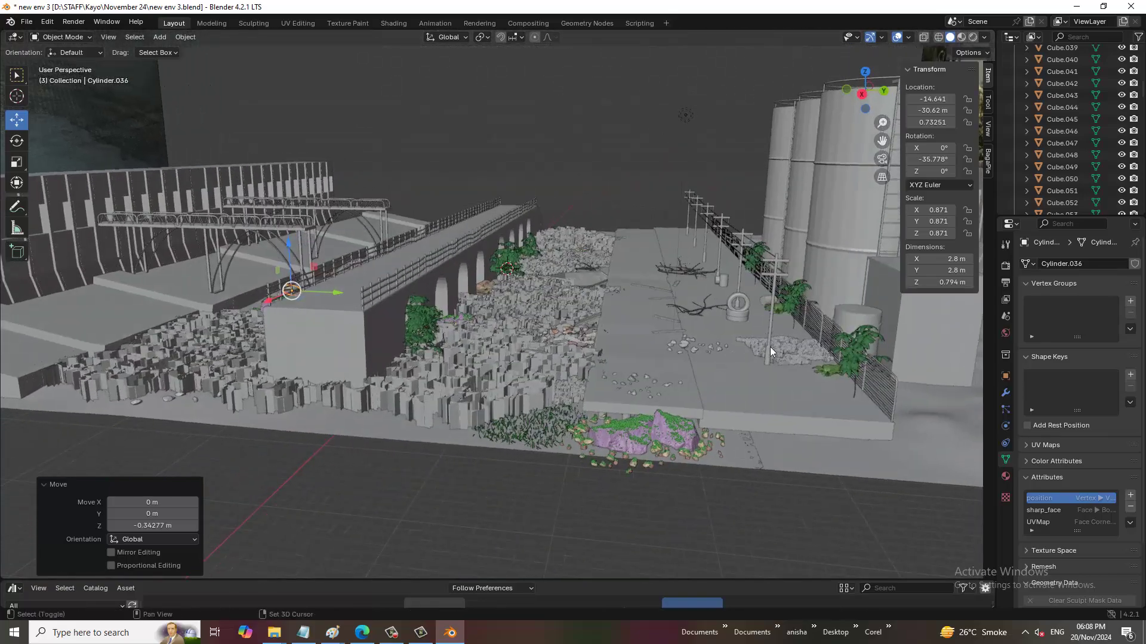
scroll(703, 383, up, 4)
Duplicate the bottom walkway tire and slide the copy along Y down the walkway.
click(835, 463)
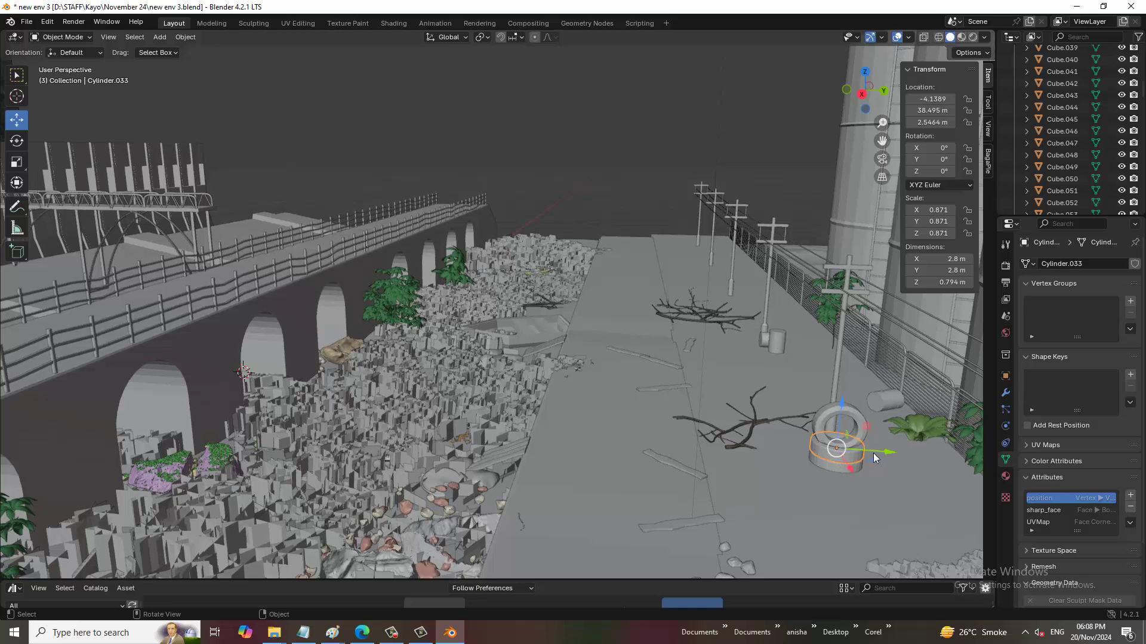
key(shift+d)
key(Escape)
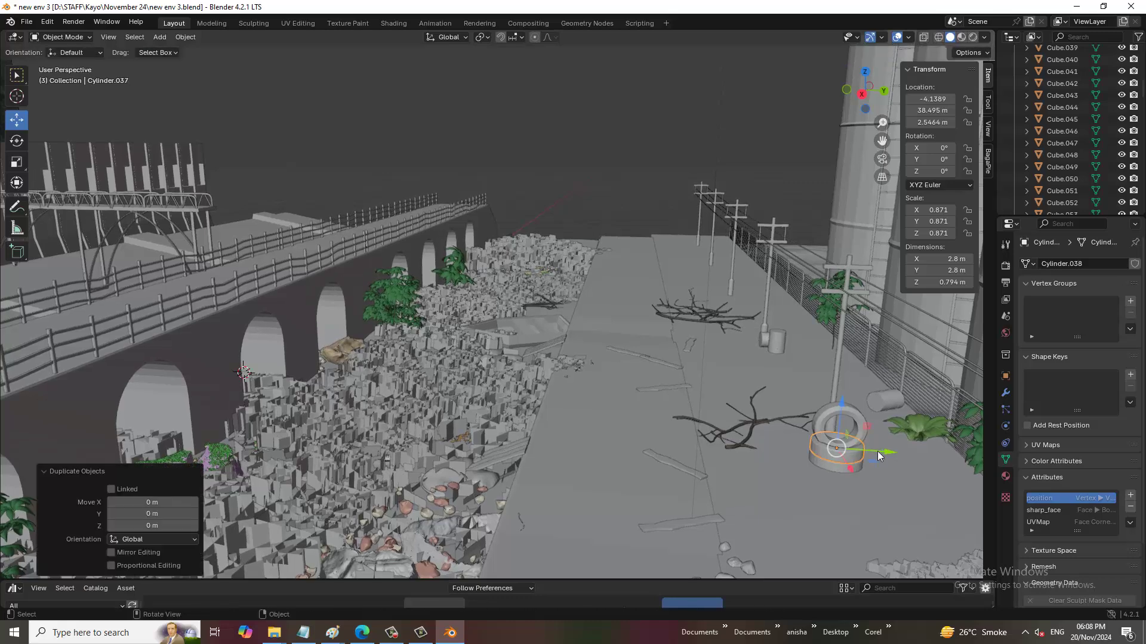
mouse_move(877, 449)
mouse_down()
mouse_move(580, 405)
mouse_move(598, 404)
mouse_up()
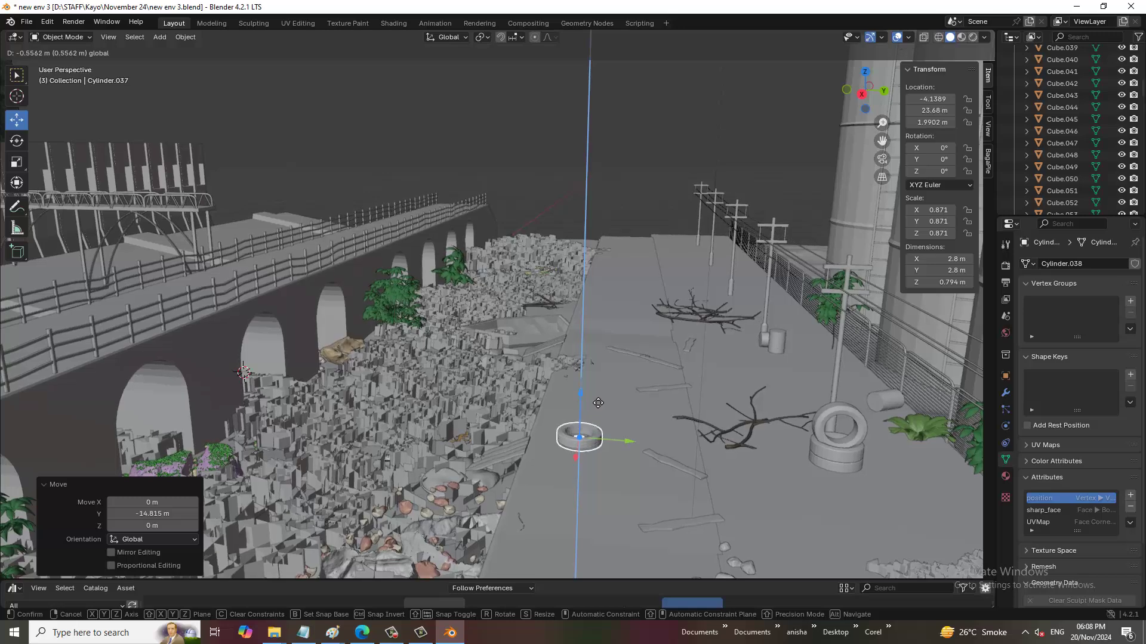
scroll(637, 432, down, 4)
Move the tire copy 21.954 m along X to lie among the rocks.
key(g)
key(x)
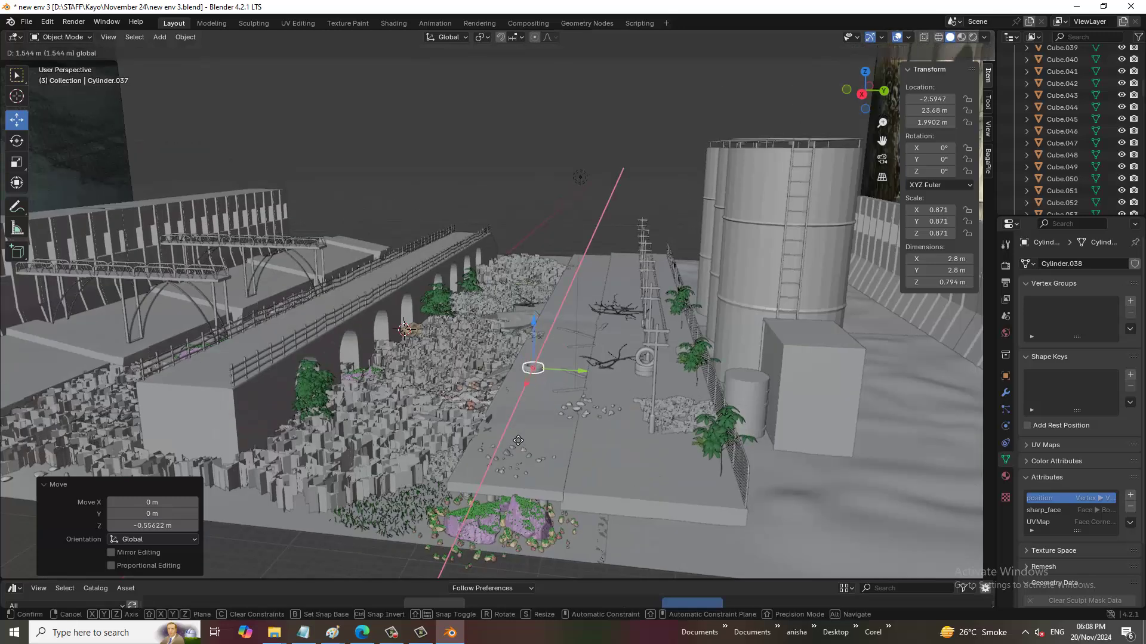
click(528, 442)
scroll(527, 442, up, 4)
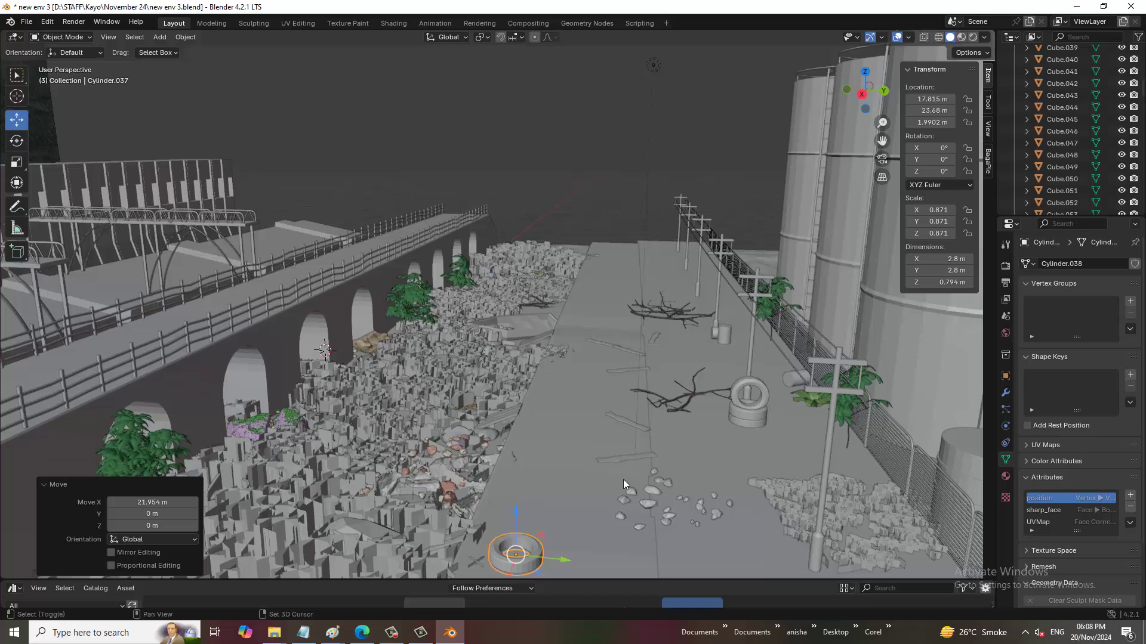
shift+middle_drag(623, 479, 625, 394)
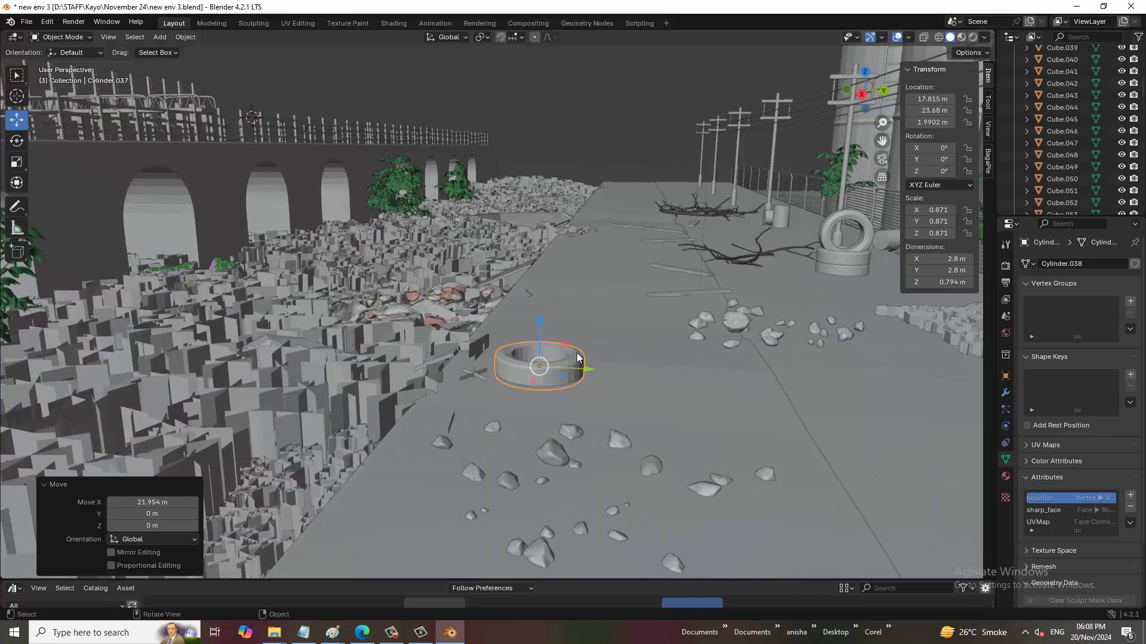
scroll(613, 394, up, 5)
In Edit Mode with X-ray on, shift the right part of the tire ring along Y.
key(KP_Decimal)
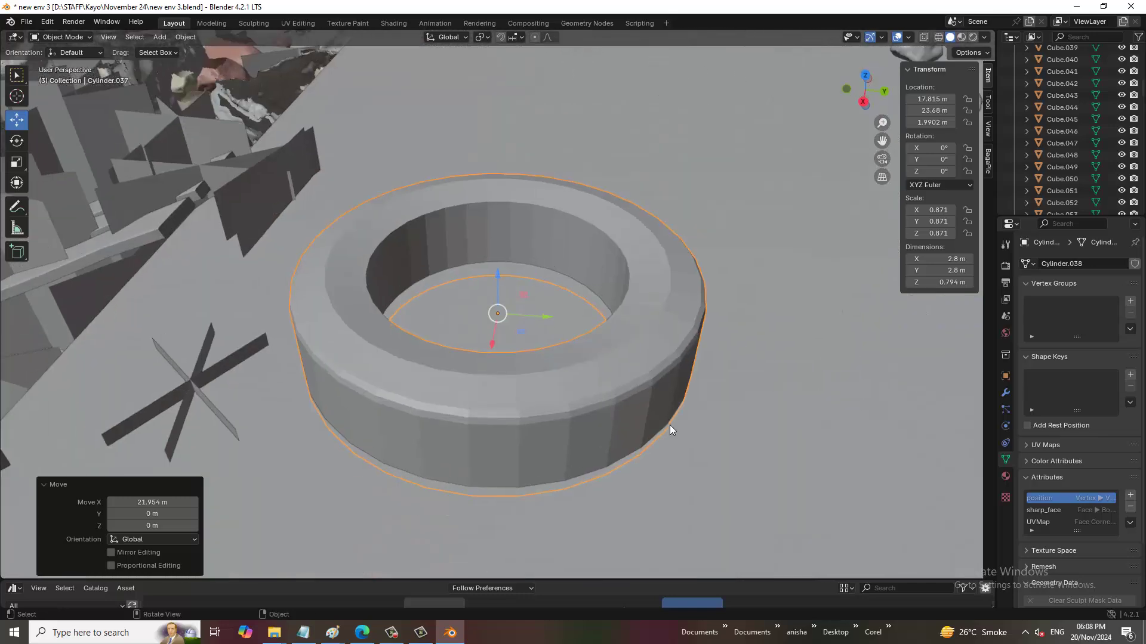
click(928, 37)
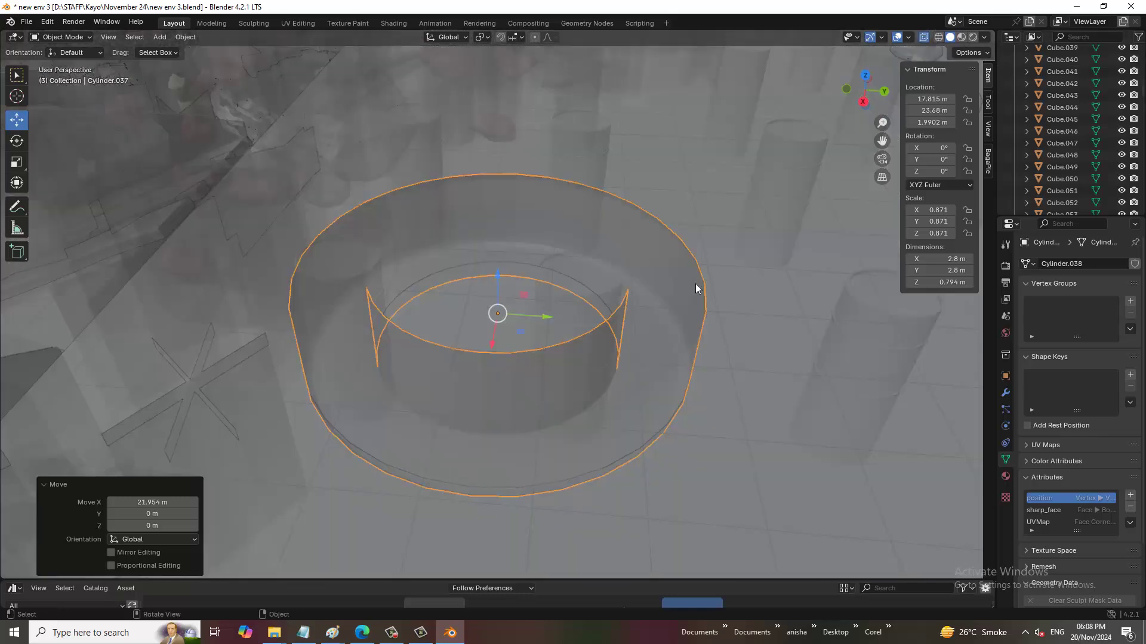
click(63, 36)
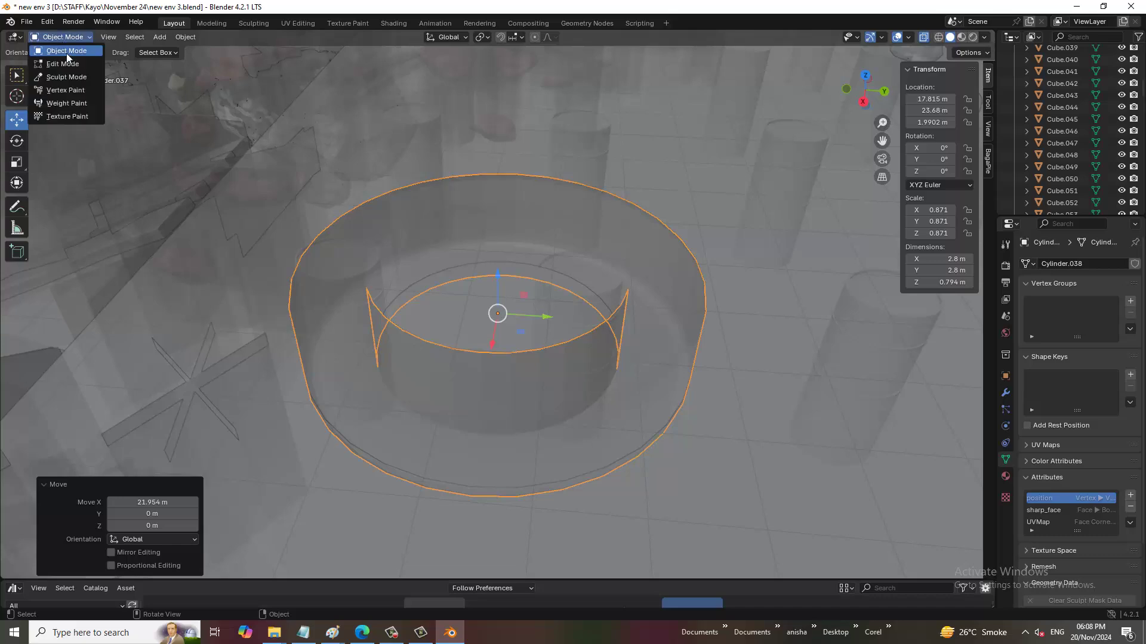
click(68, 64)
drag(549, 173, 818, 391)
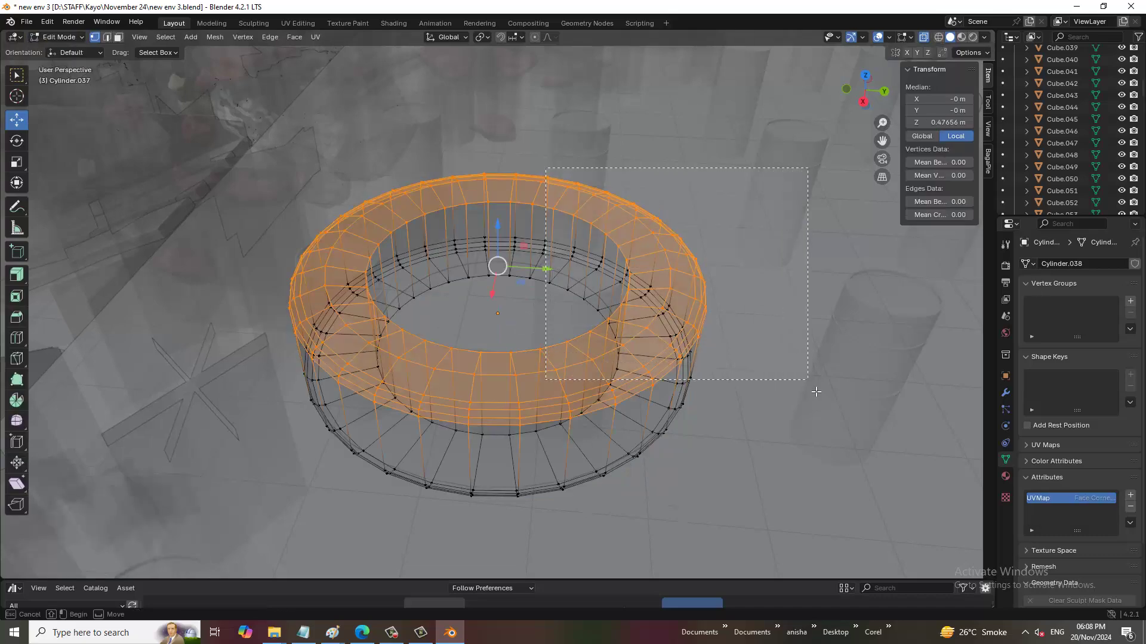
drag(677, 294, 707, 297)
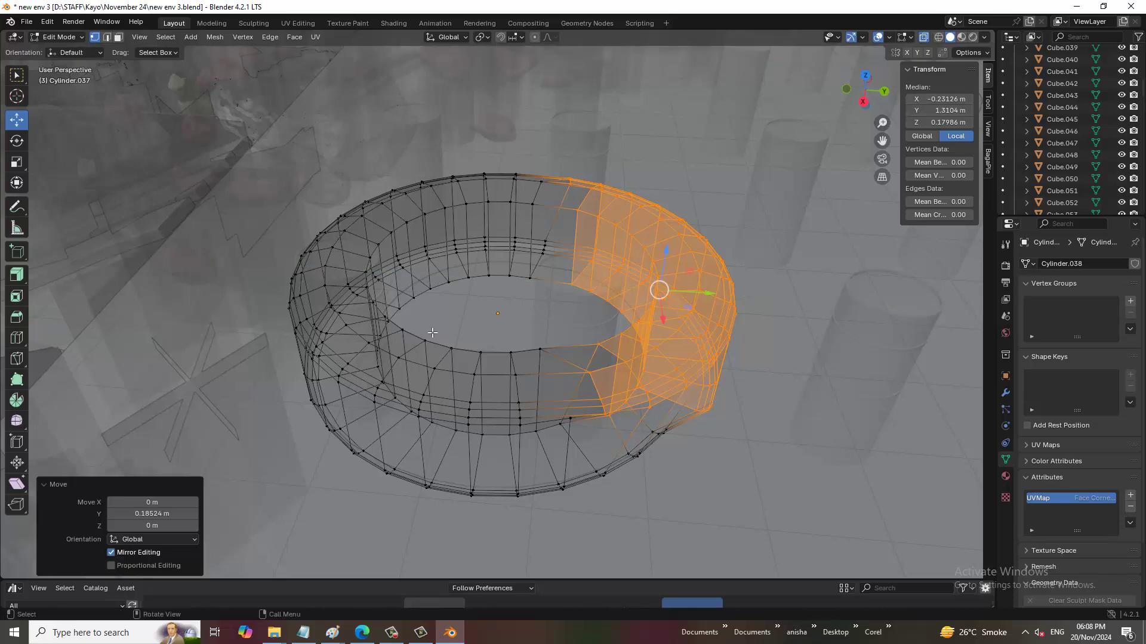
Select the ring's front face strip, return to solid shading and head back toward Object Mode.
mouse_move(430, 421)
mouse_down()
mouse_move(498, 486)
mouse_move(524, 461)
mouse_up()
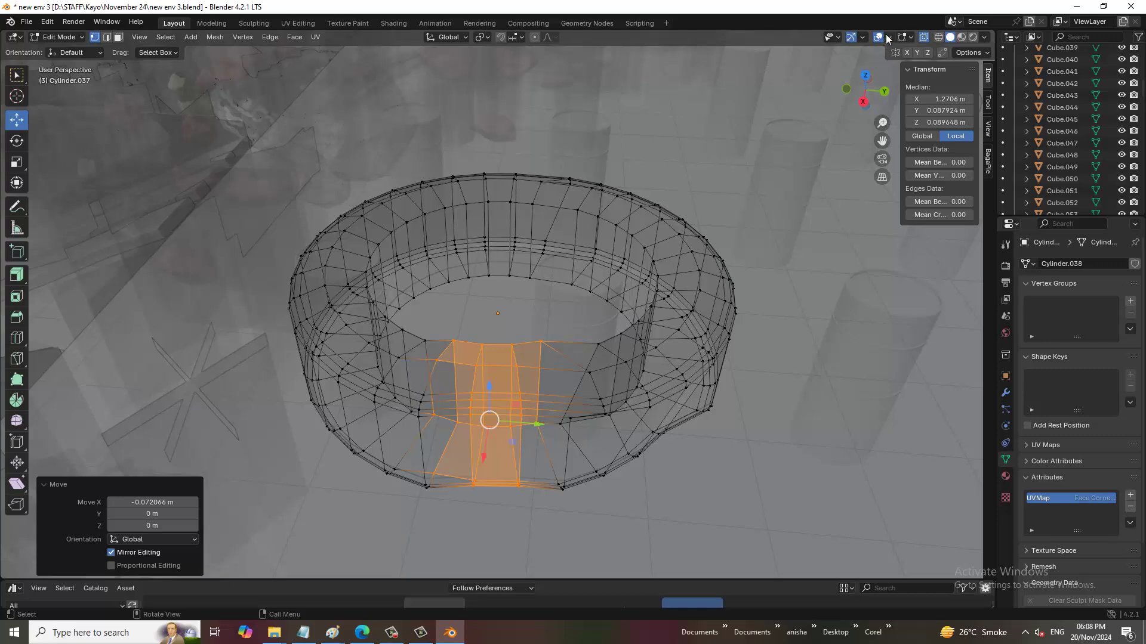
click(923, 37)
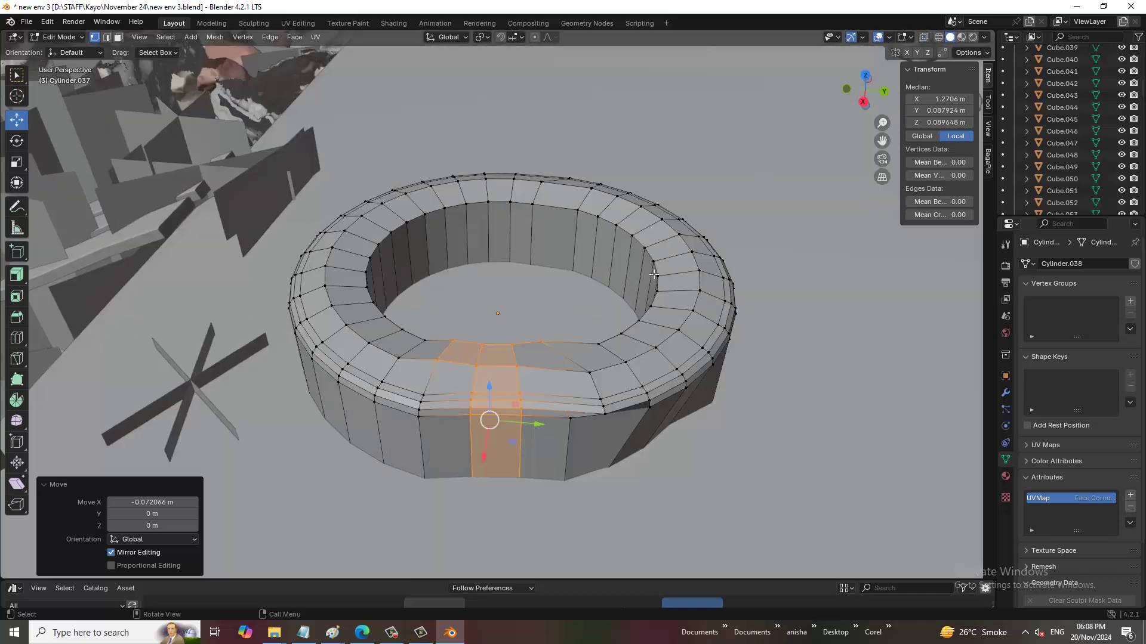
scroll(727, 221, down, 3)
mouse_move(686, 240)
middle_down()
mouse_move(727, 221)
mouse_move(482, 143)
middle_up()
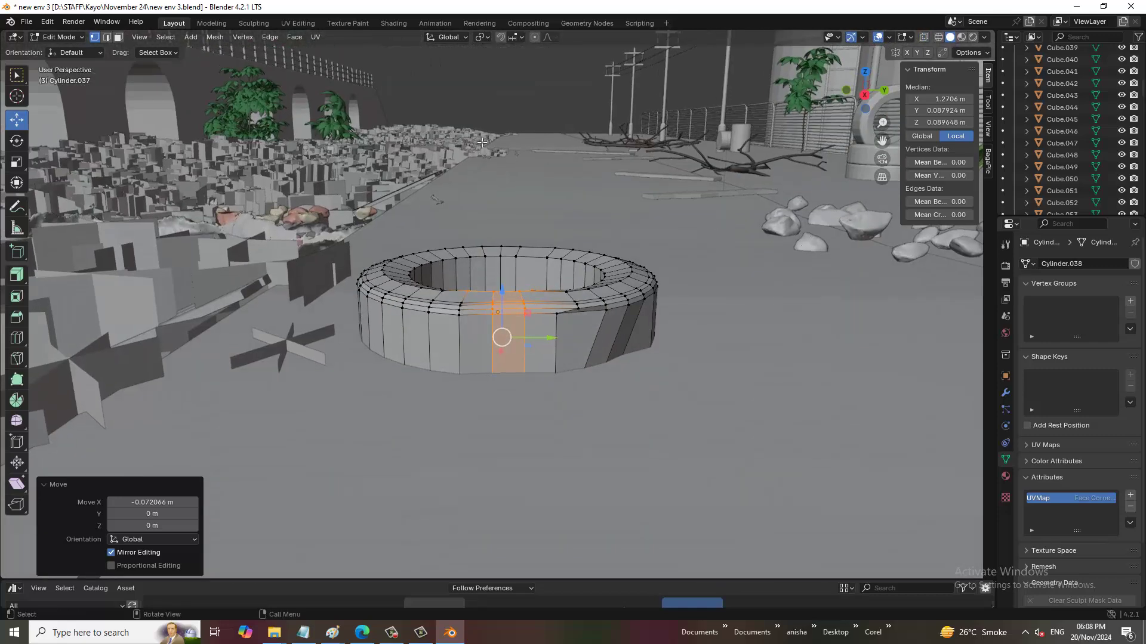
click(57, 36)
Return to Object Mode and save the scene as new env 3.blend.
key(Tab)
scroll(533, 294, down, 3)
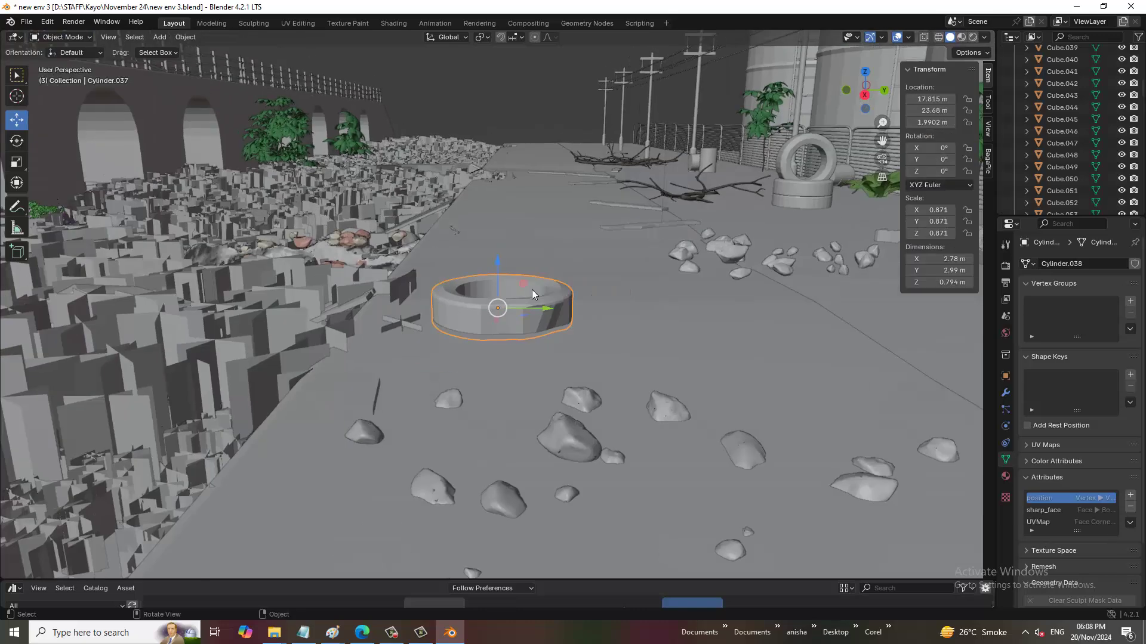
scroll(603, 244, down, 3)
scroll(586, 248, down, 2)
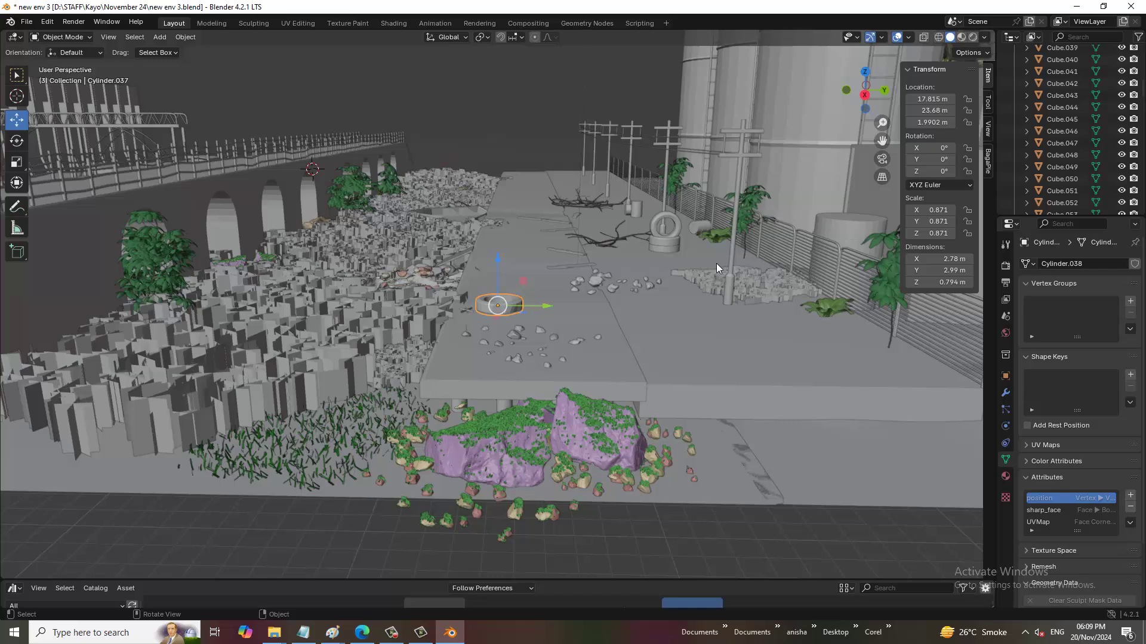
scroll(716, 263, down, 2)
scroll(810, 191, down, 1)
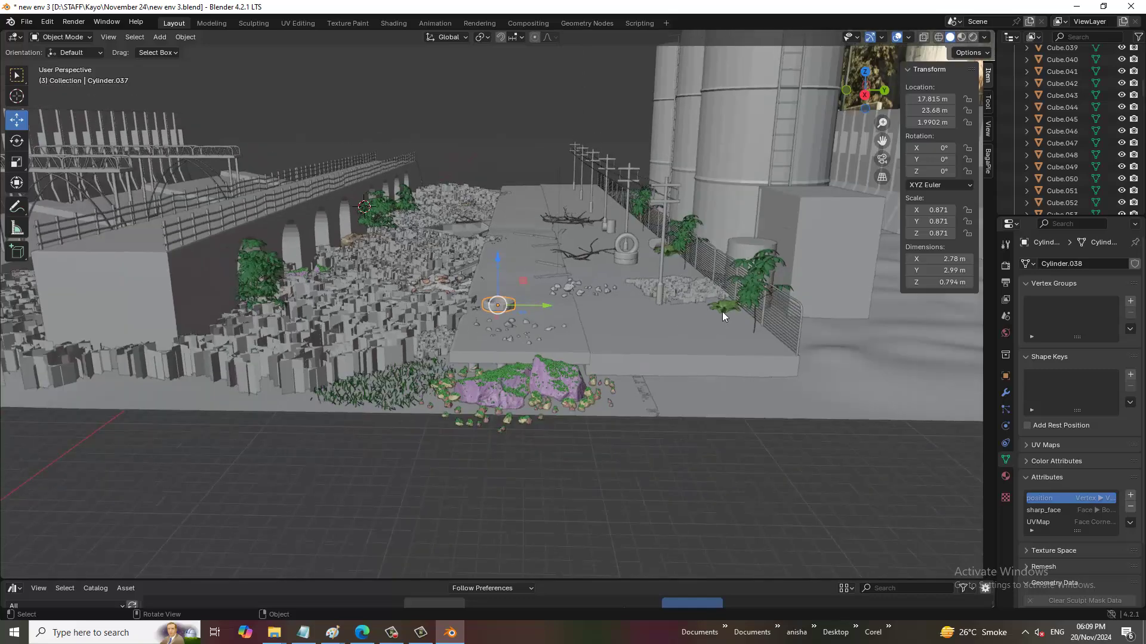
mouse_move(722, 311)
middle_down()
mouse_move(753, 303)
mouse_move(703, 314)
middle_up()
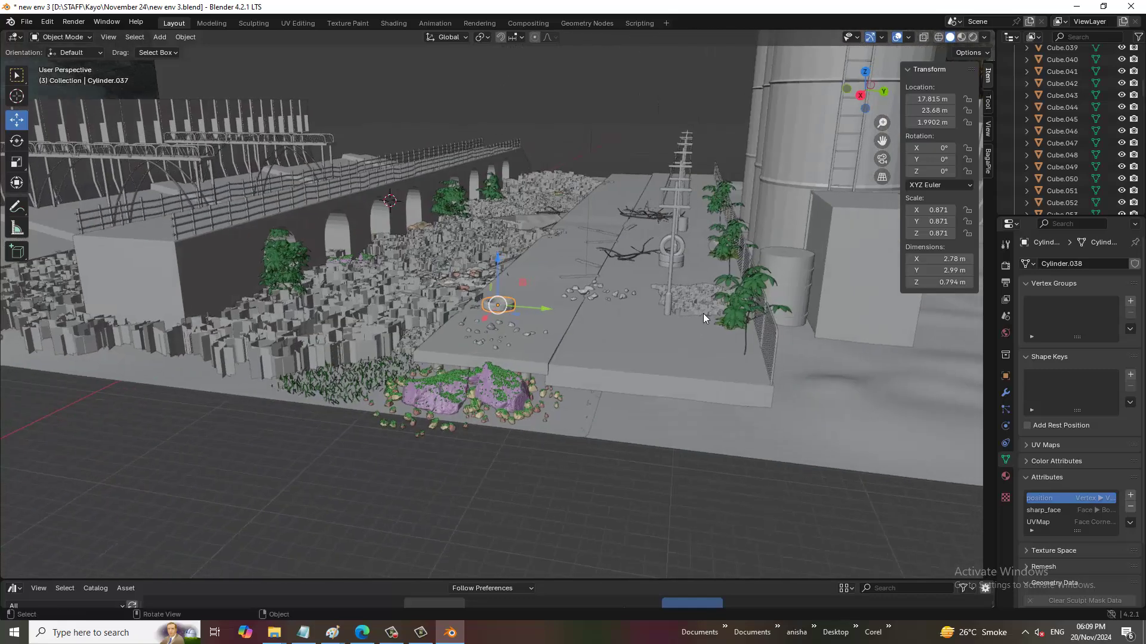
key(ctrl+s)
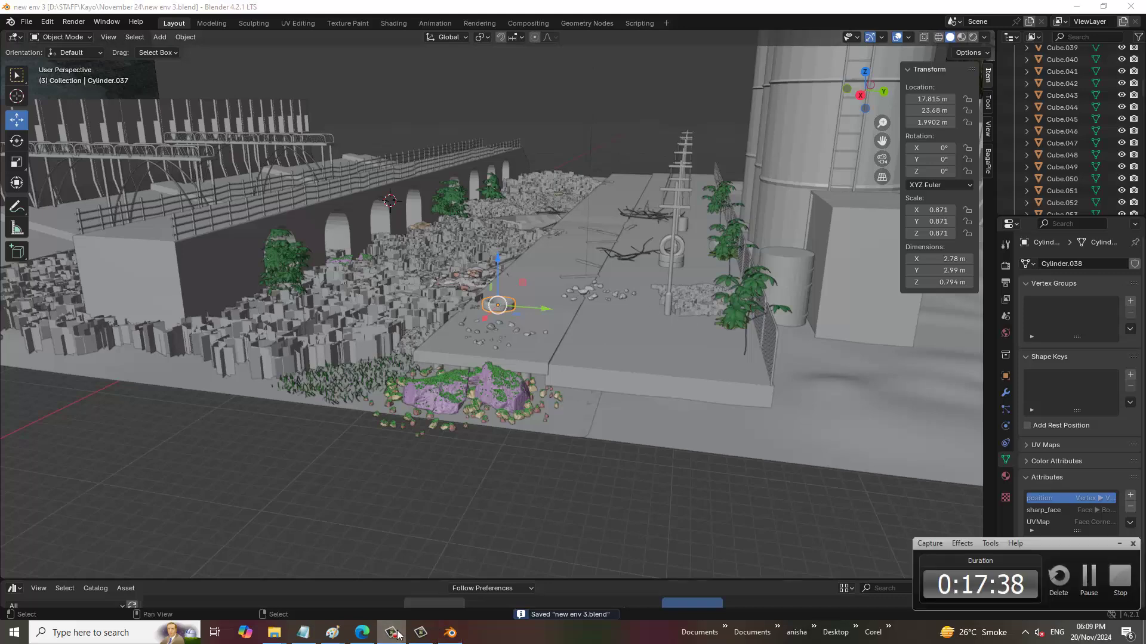
Navigate across the bridge scene and select the gravel pebbles cluster.
mouse_move(367, 191)
middle_down()
mouse_move(593, 298)
mouse_move(410, 292)
mouse_move(415, 307)
middle_up()
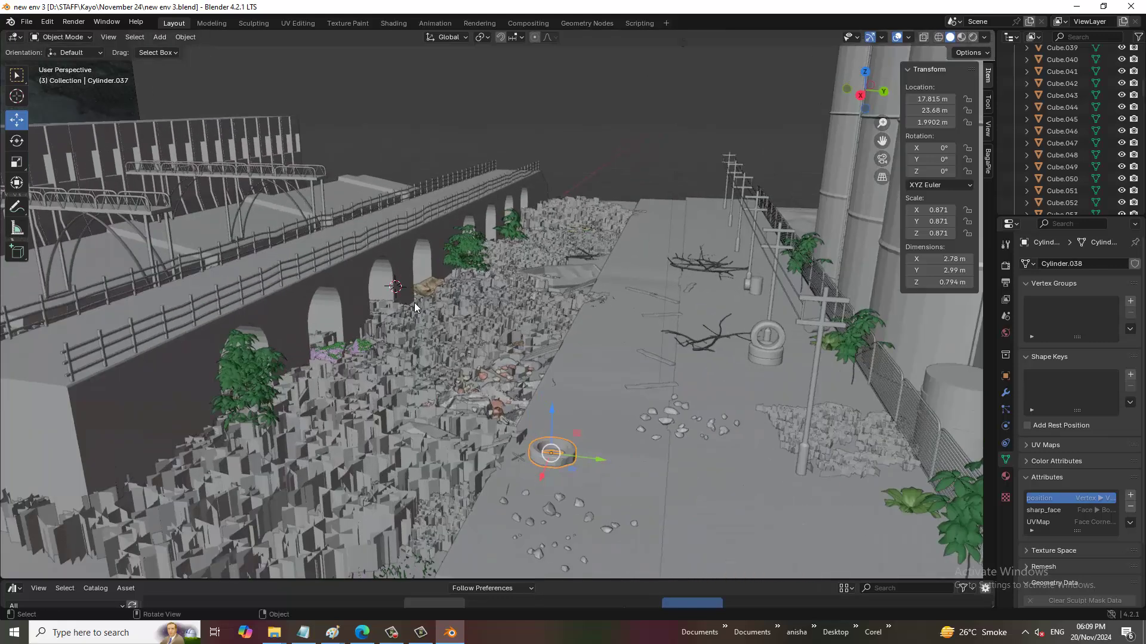
shift+middle_drag(789, 387, 750, 313)
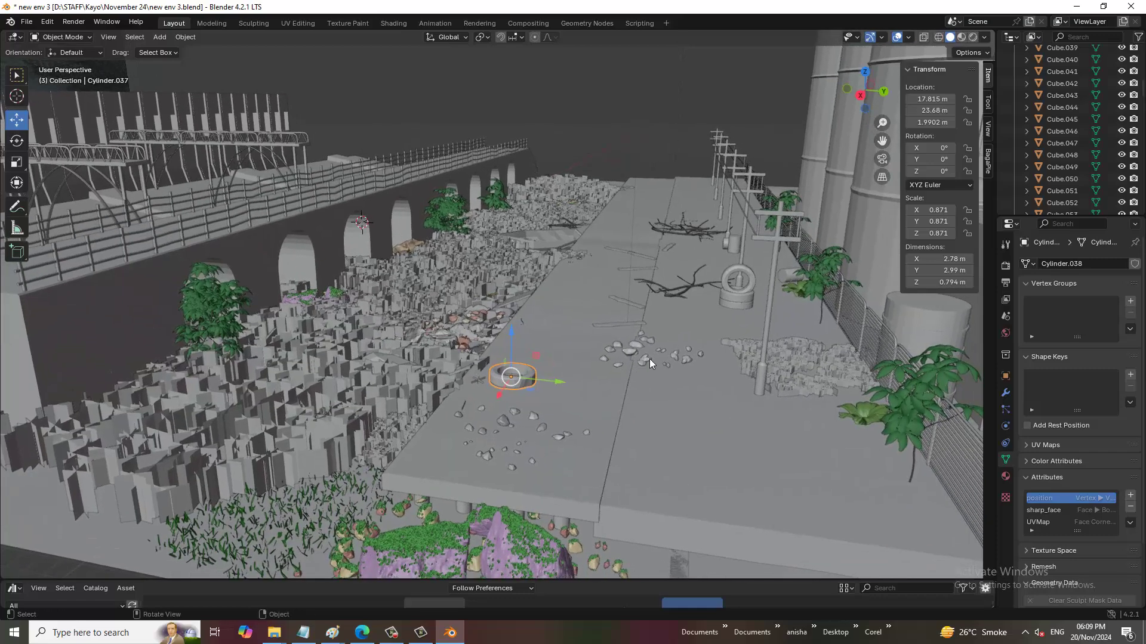
shift+click(649, 359)
middle_drag(648, 358, 729, 353)
Duplicate the gravel cluster and move the copy along X farther down the walkway.
key(shift+d)
right_click(727, 360)
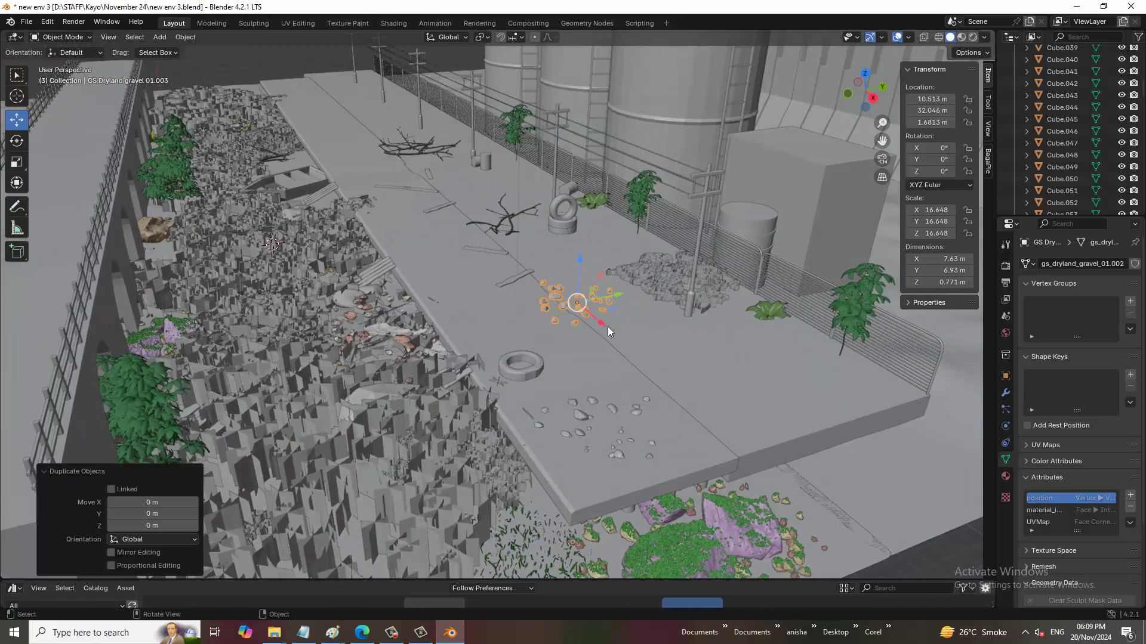
drag(604, 324, 343, 179)
key(shift+d)
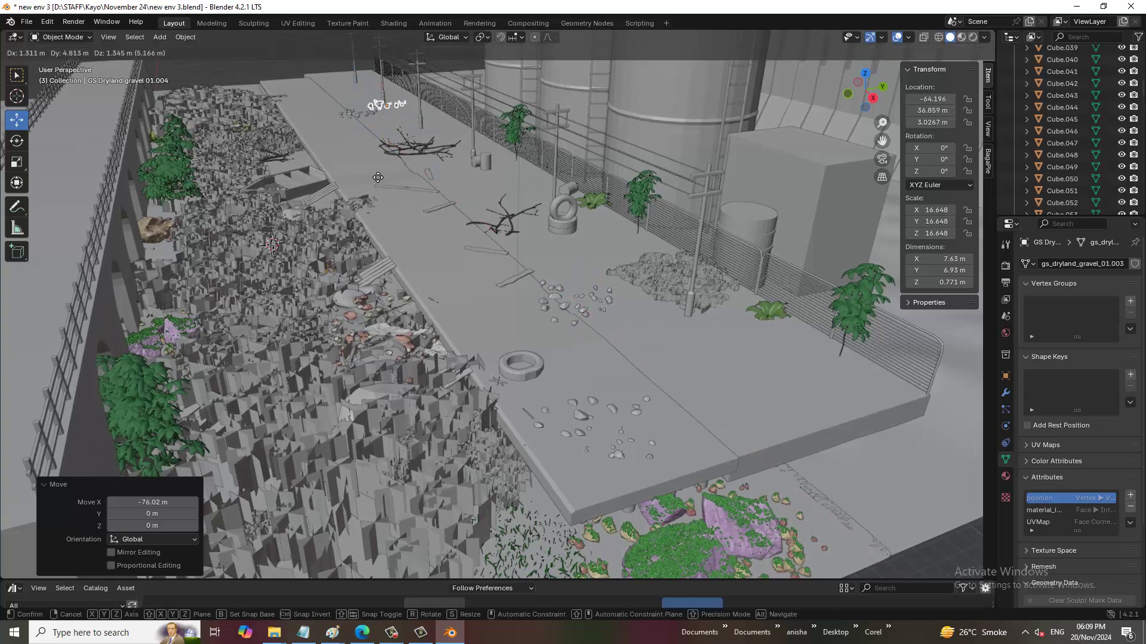
right_click(358, 159)
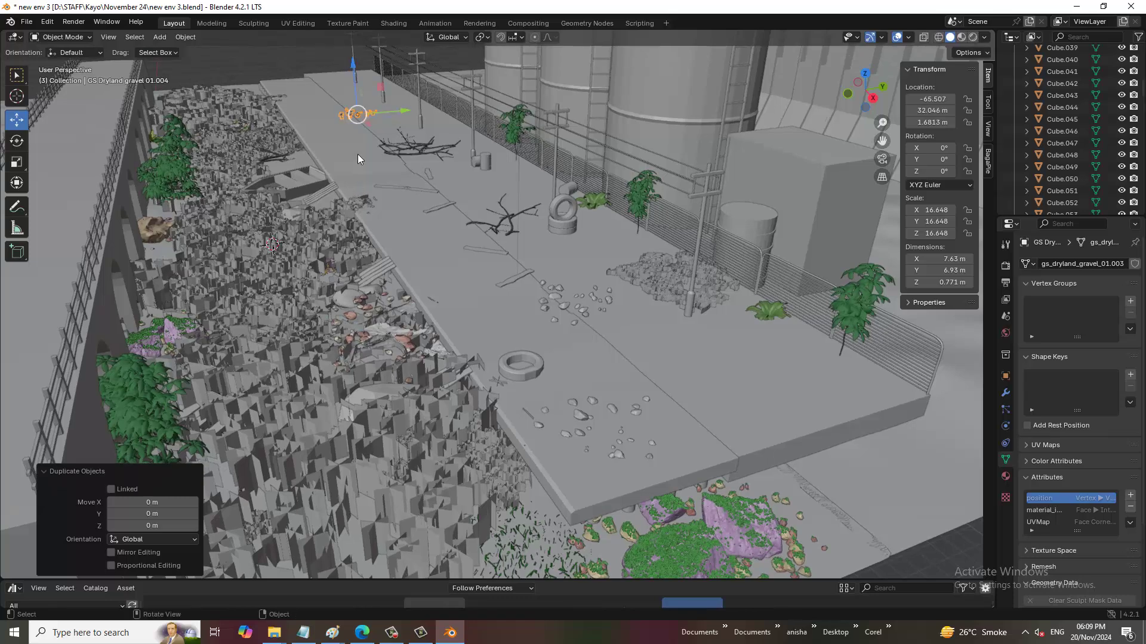
drag(370, 124, 388, 139)
Scale the gravel copy to 1.329, turn it −65° and nudge it along Y.
key(s)
click(394, 144)
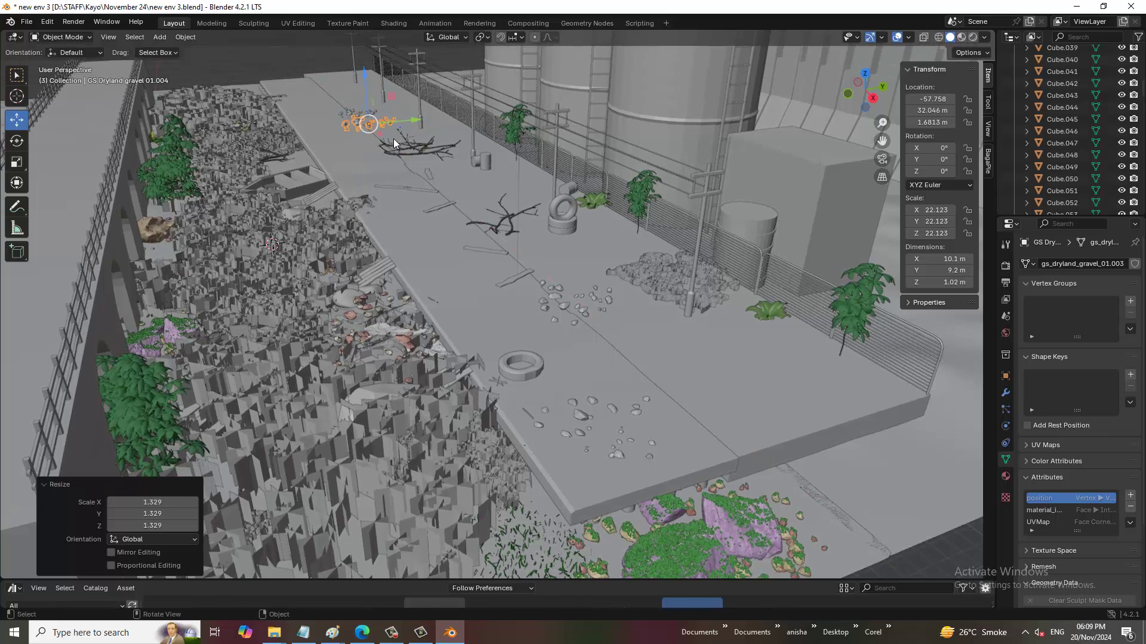
key(KP_Decimal)
middle_drag(396, 125, 314, 171)
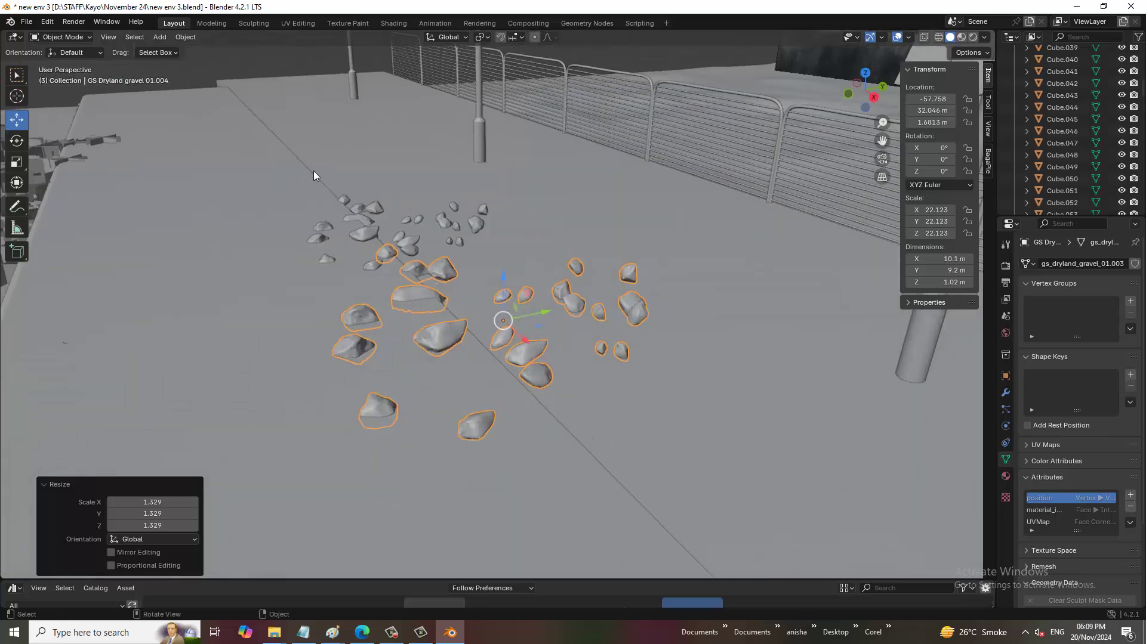
click(22, 139)
drag(507, 347, 454, 341)
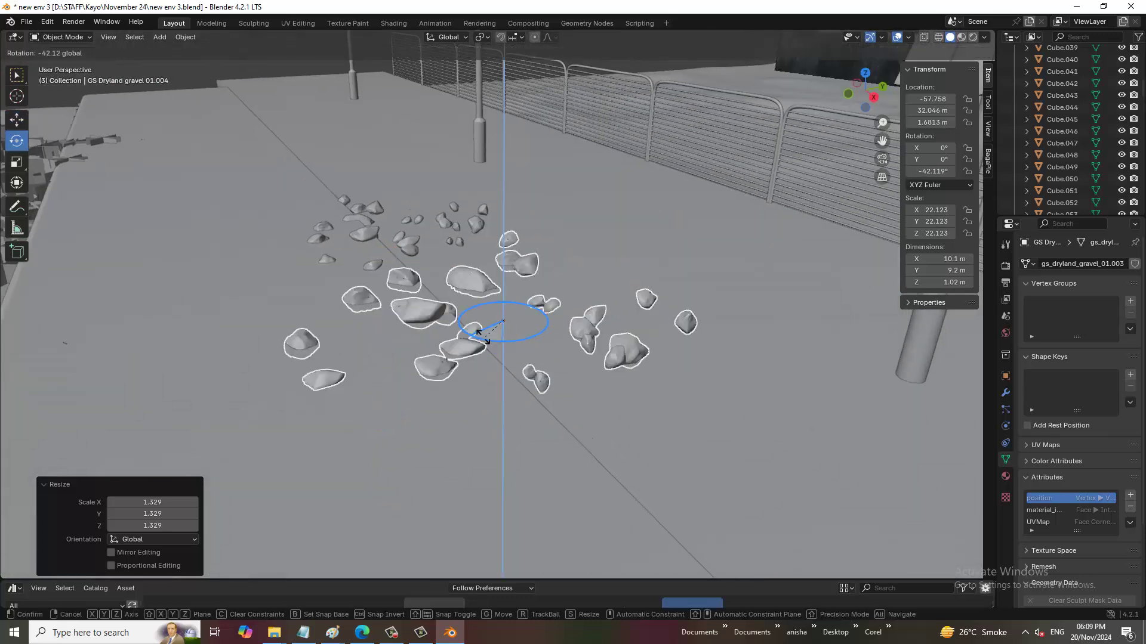
click(18, 121)
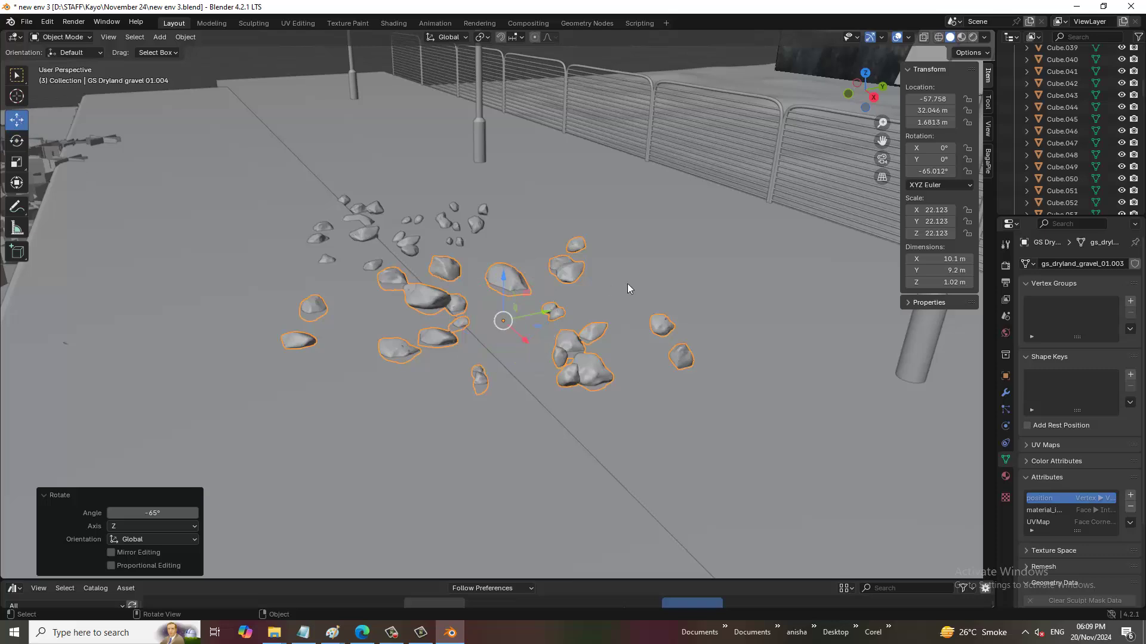
drag(554, 318, 581, 292)
Make an in-place copy of the barrel on the walkway.
scroll(583, 283, down, 6)
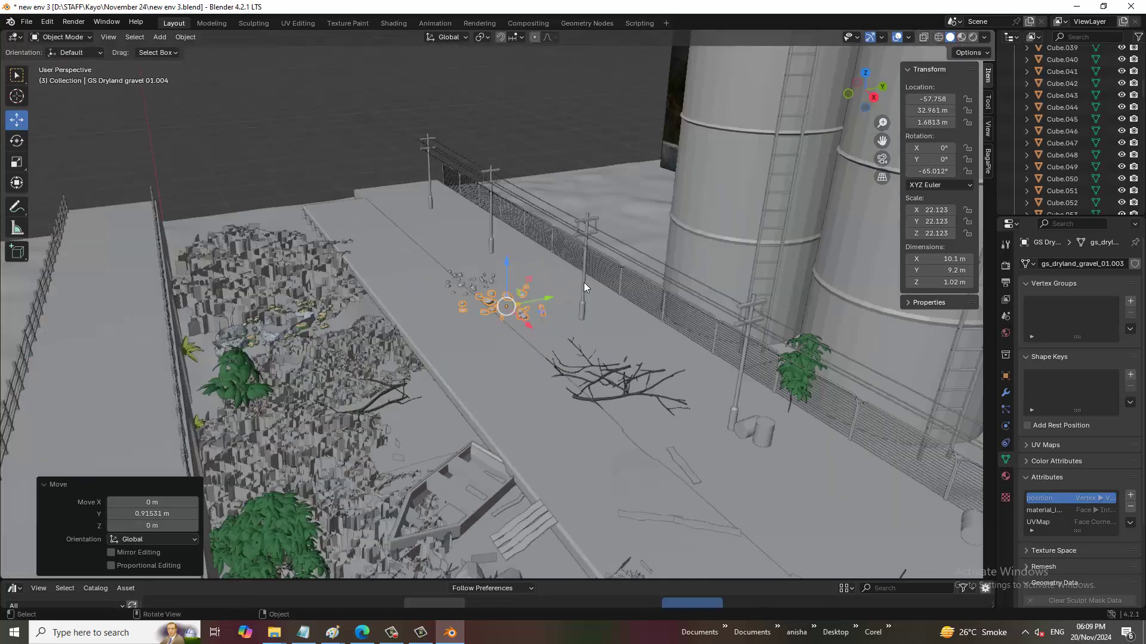
shift+middle_drag(747, 334, 620, 281)
scroll(620, 281, up, 3)
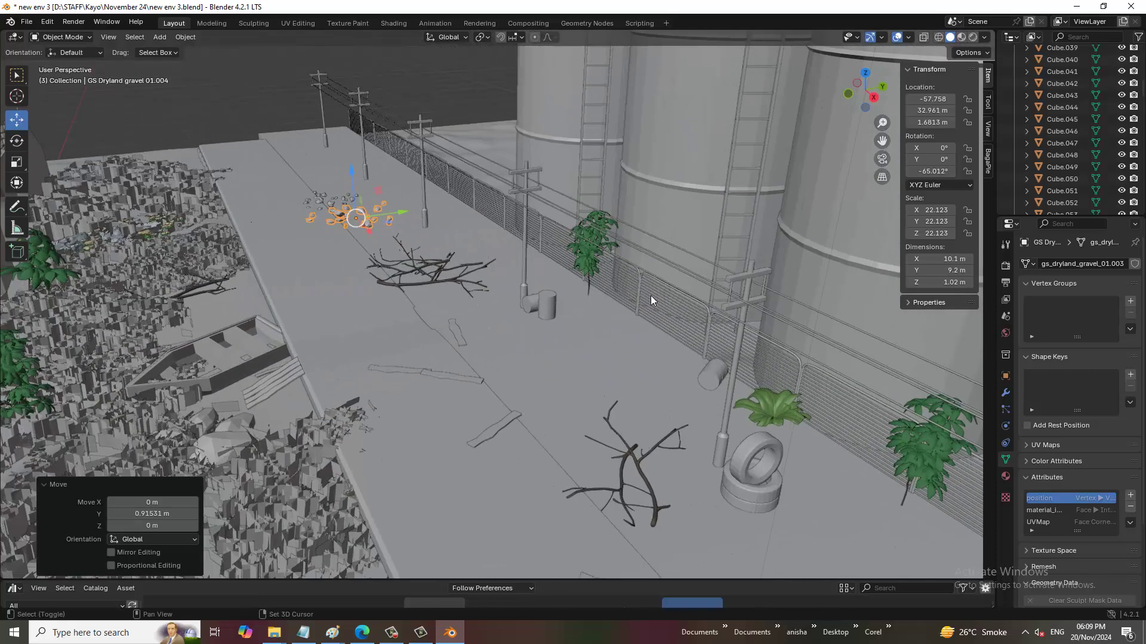
click(547, 308)
key(shift+d)
right_click(547, 309)
Move the barrel copy along X and Y to stand beside the fence.
key(g)
key(x)
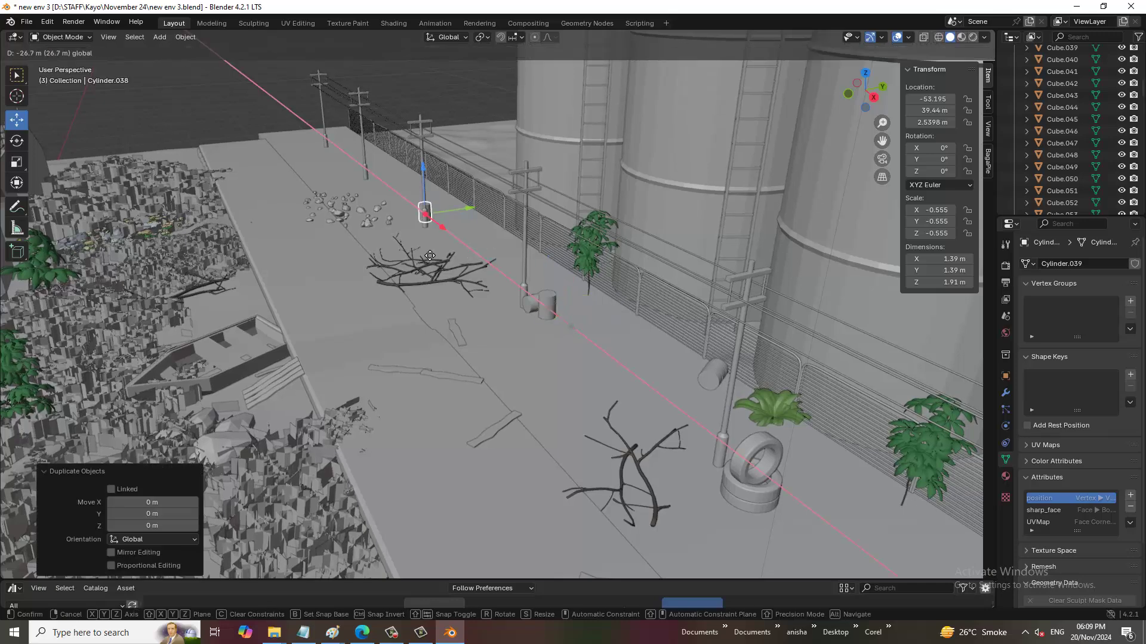
click(429, 186)
key(g)
key(y)
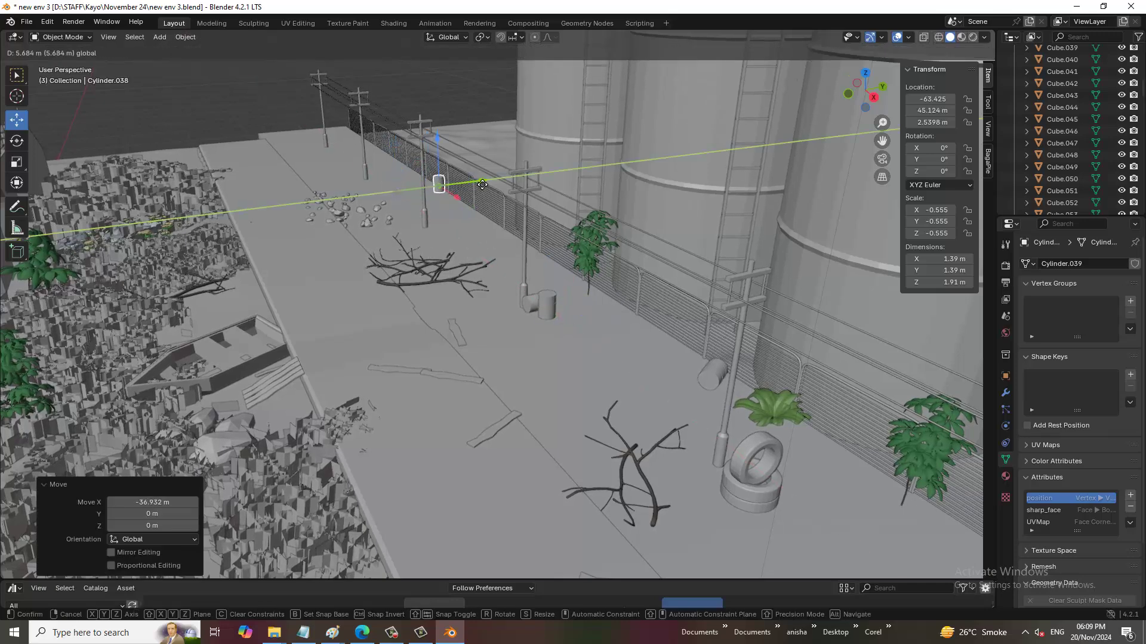
click(486, 172)
key(KP_Decimal)
Lower the barrel copy along Z onto the ground.
scroll(521, 259, down, 4)
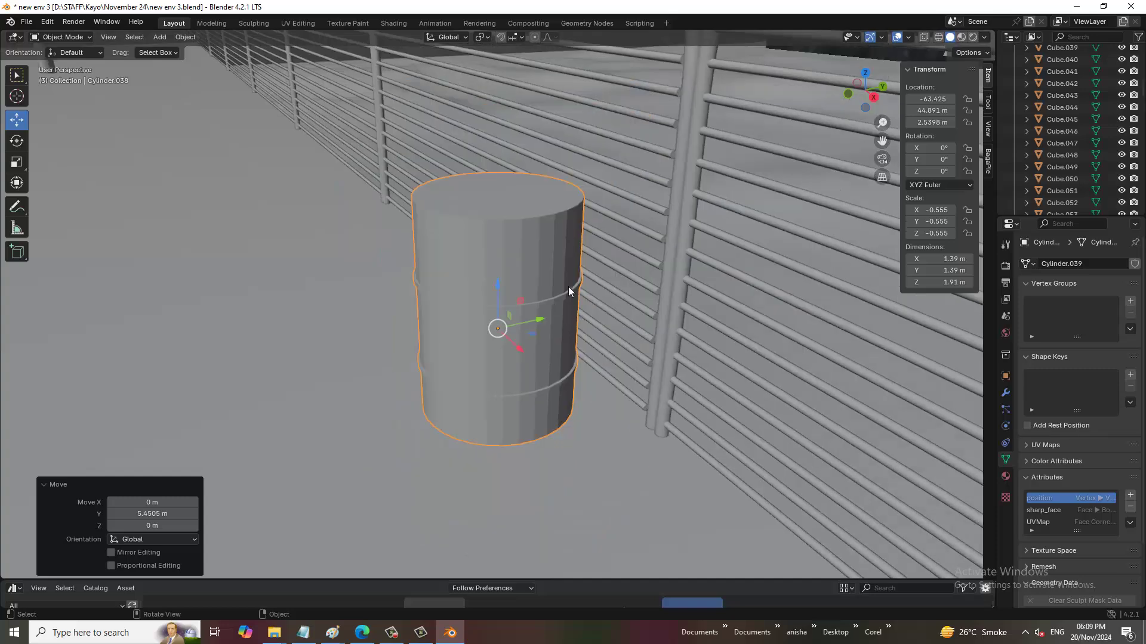
middle_drag(569, 287, 565, 252)
key(g)
key(z)
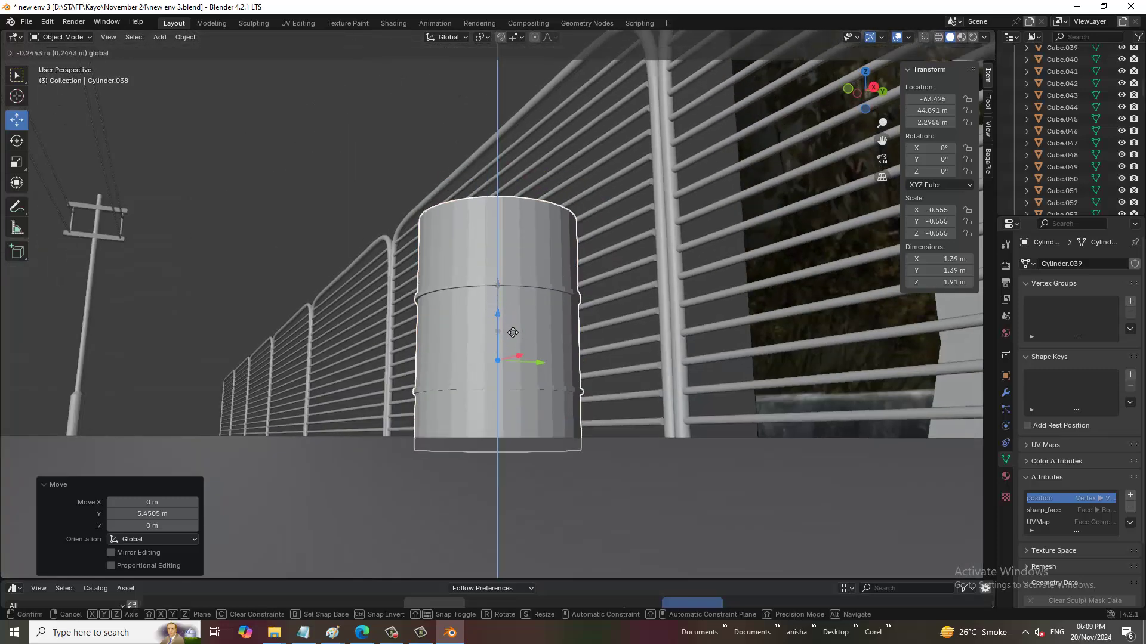
click(537, 331)
scroll(542, 335, down, 3)
scroll(651, 348, down, 2)
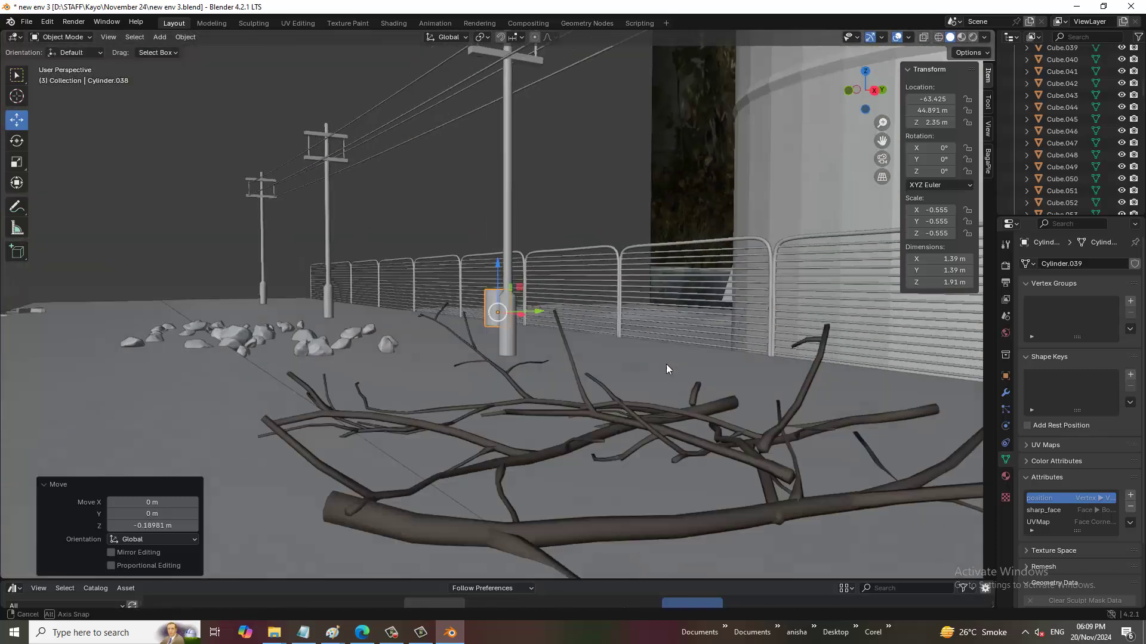
scroll(666, 364, down, 2)
scroll(686, 396, down, 2)
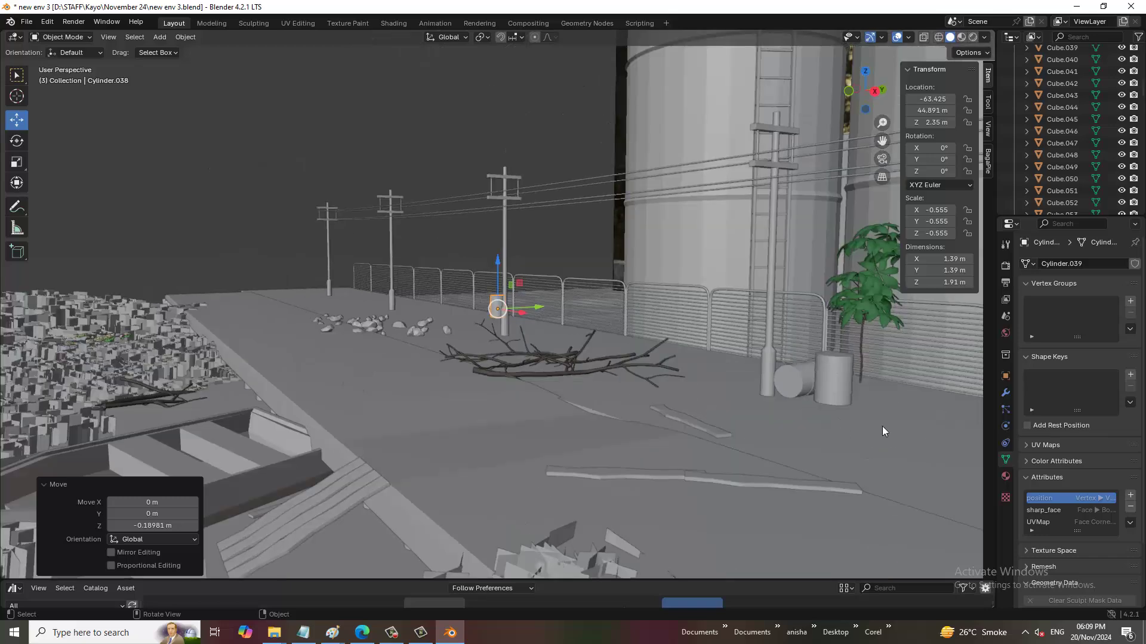
Select both barrels together and settle them onto the ground.
click(796, 381)
key(KP_Decimal)
middle_drag(797, 380, 546, 323)
drag(526, 306, 528, 307)
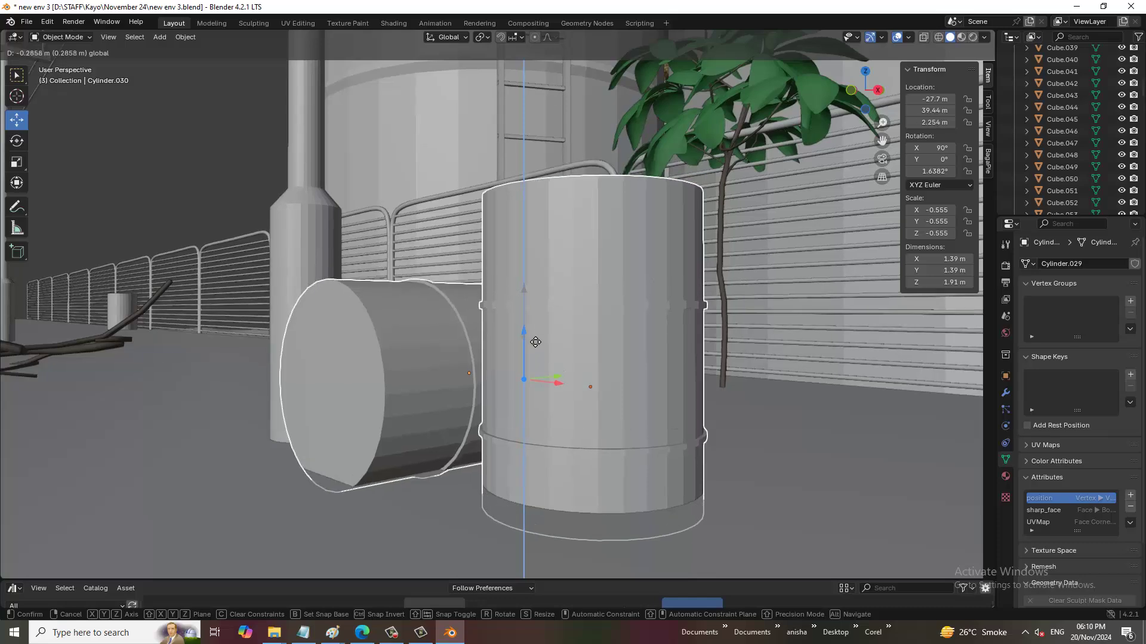
scroll(528, 306, down, 5)
scroll(526, 307, down, 3)
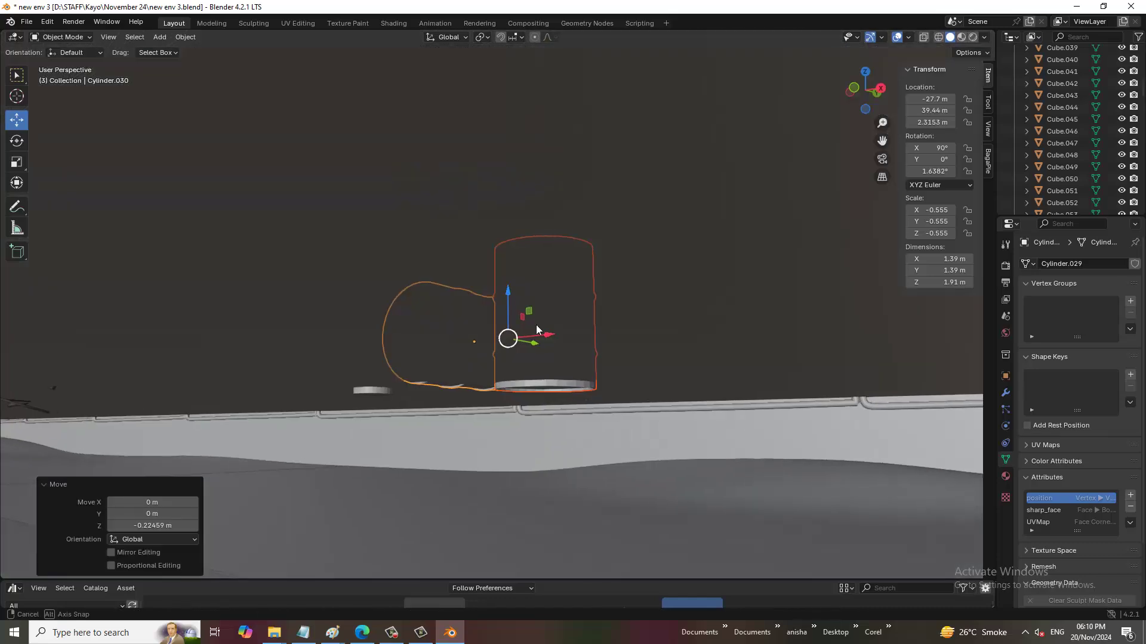
middle_drag(535, 329, 514, 350)
scroll(517, 354, down, 1)
scroll(521, 352, down, 5)
scroll(519, 352, up, 2)
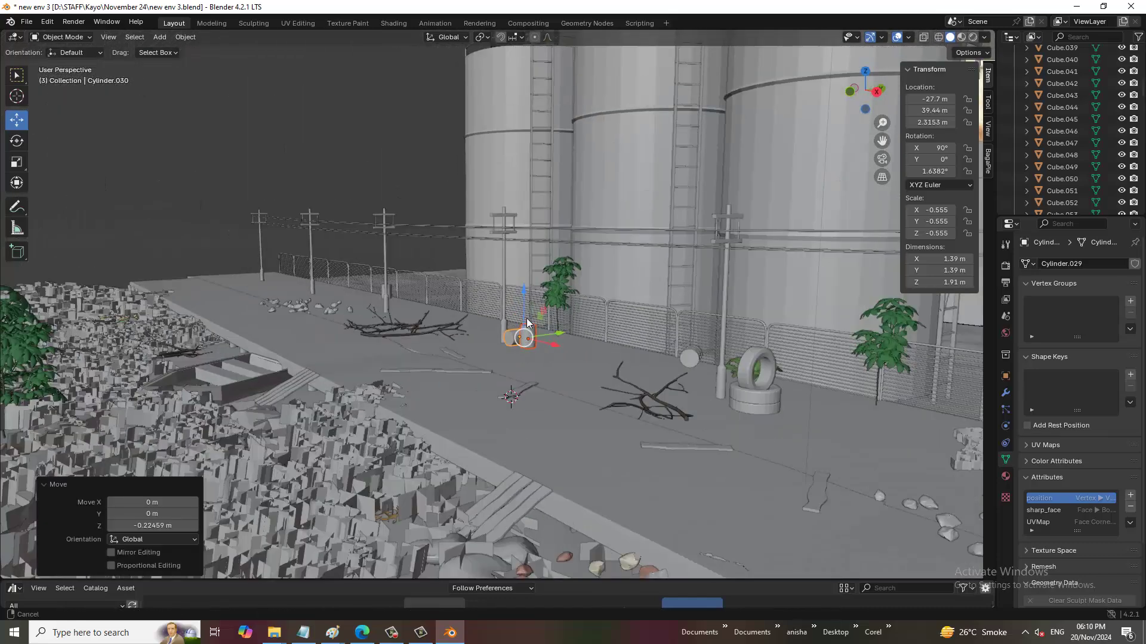
scroll(399, 321, up, 1)
Duplicate barrel Cylinder.039 at X −63.425 m, Z 2.35 m as Cylinder.040.
click(411, 316)
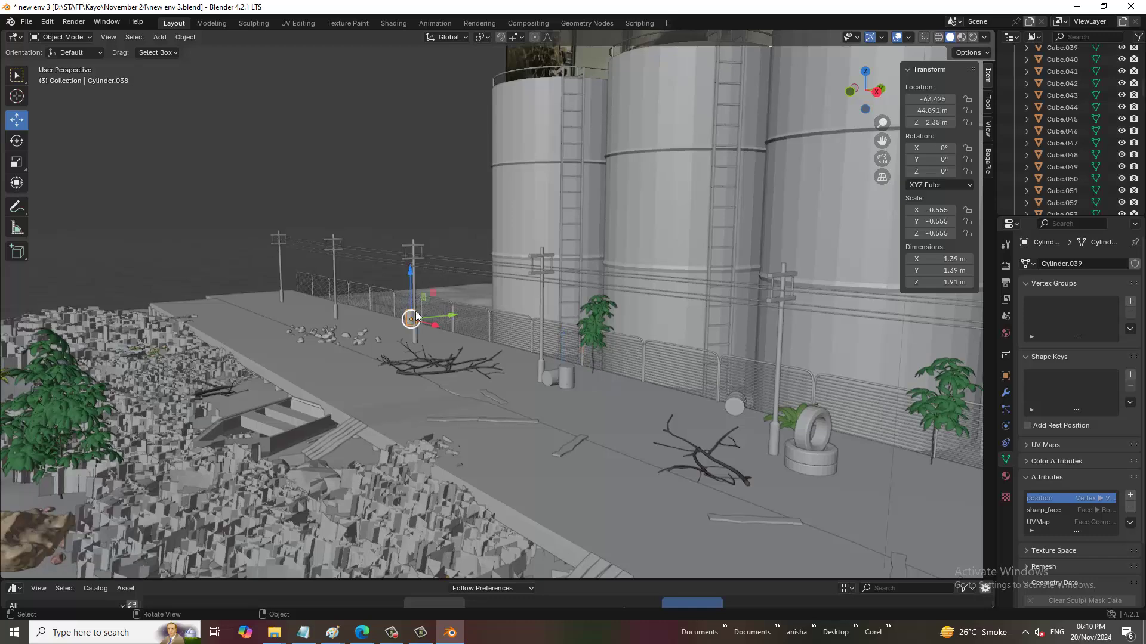
key(KP_Decimal)
scroll(439, 303, down, 3)
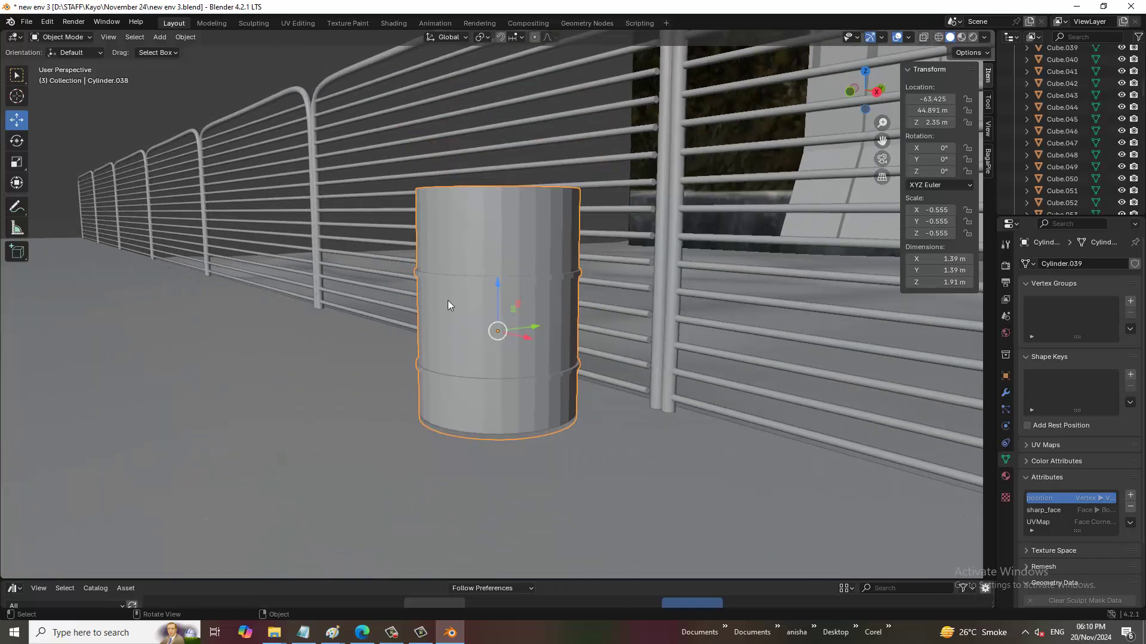
scroll(555, 312, down, 2)
middle_drag(553, 312, 560, 339)
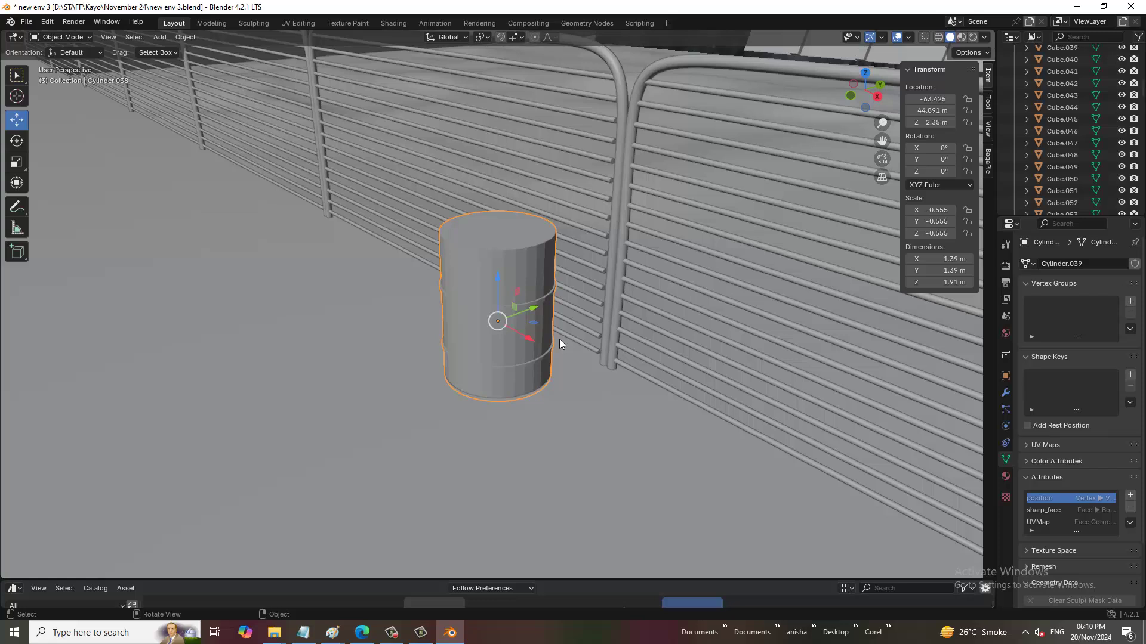
key(shift+d)
Move the barrel copy along X, then along Y, in front of the upright barrel.
right_click(561, 364)
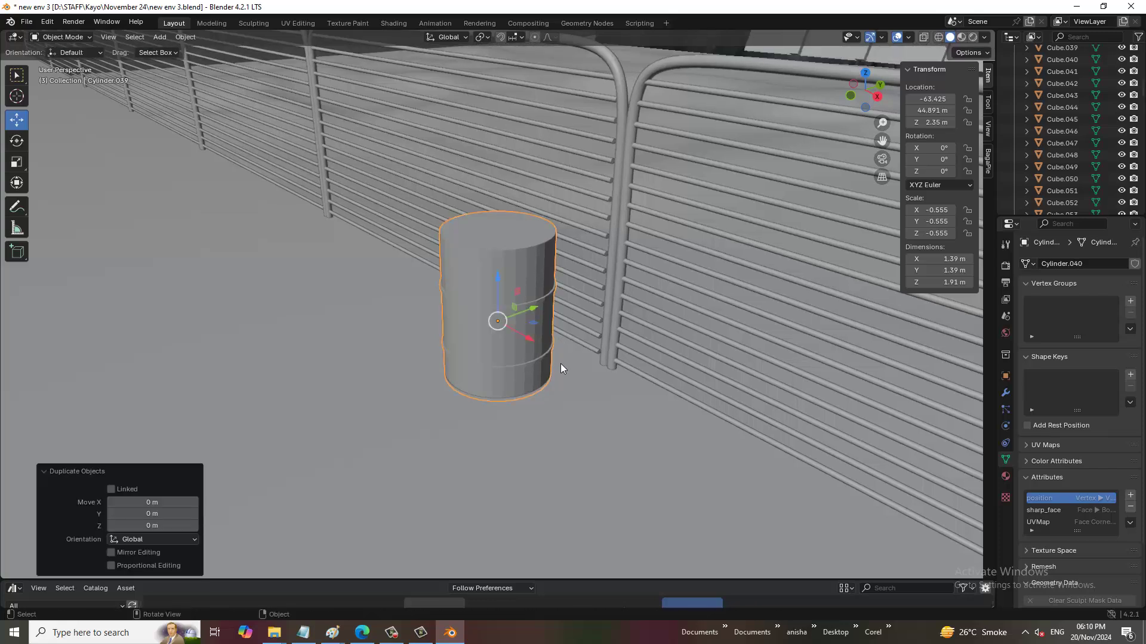
key(g)
key(x)
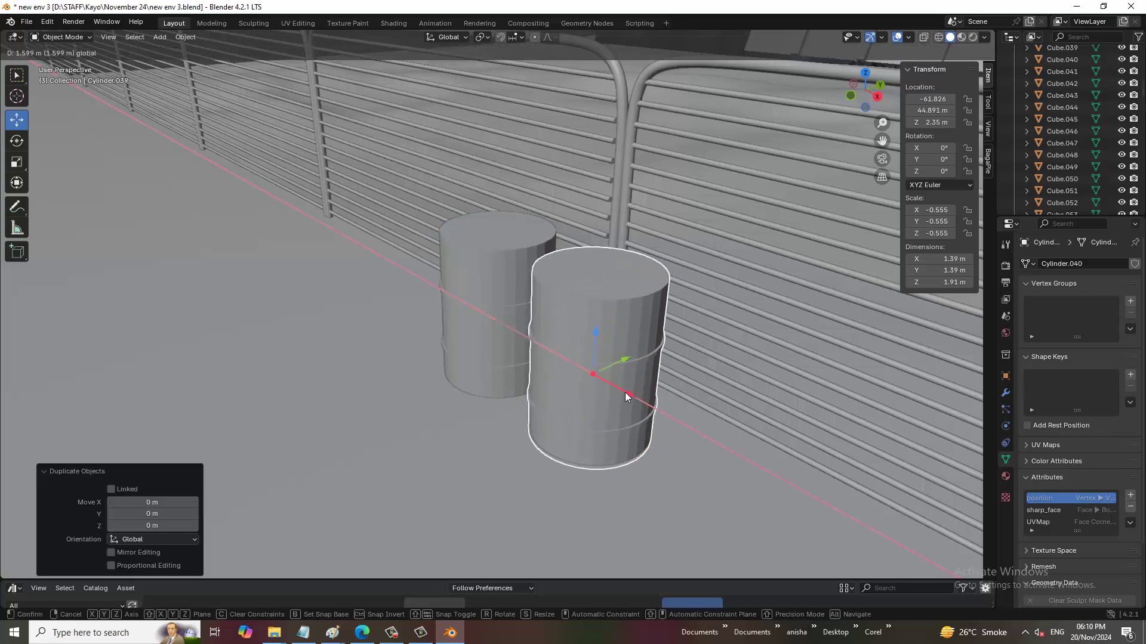
click(616, 363)
key(g)
key(y)
click(541, 387)
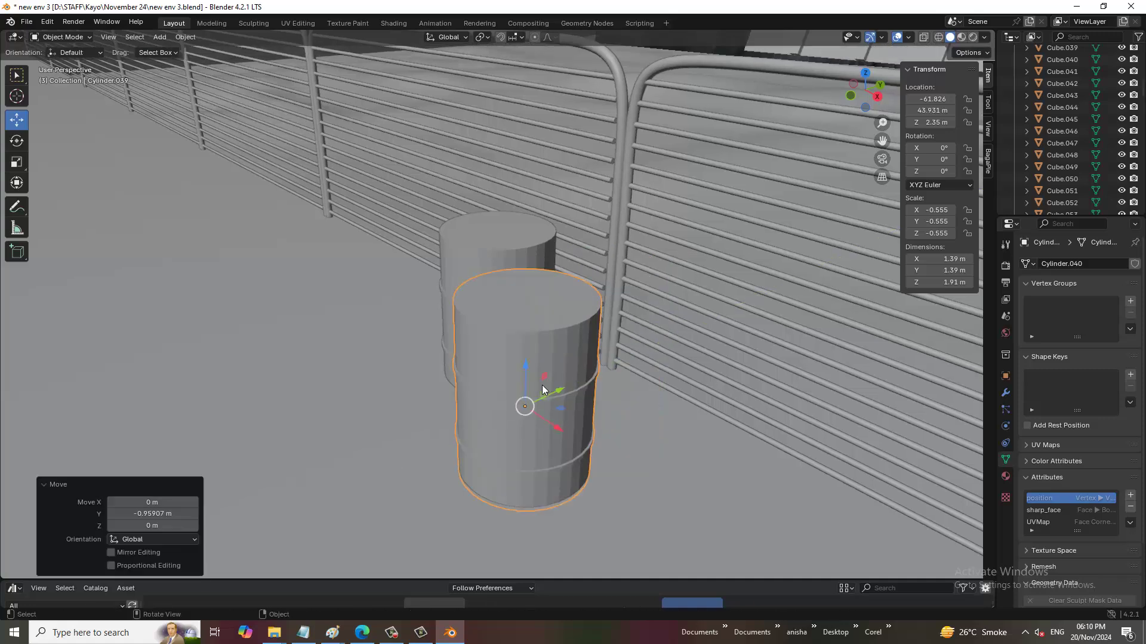
Set the copy's Y rotation to 90° to lay it on its side, nudging it slightly along X.
click(17, 141)
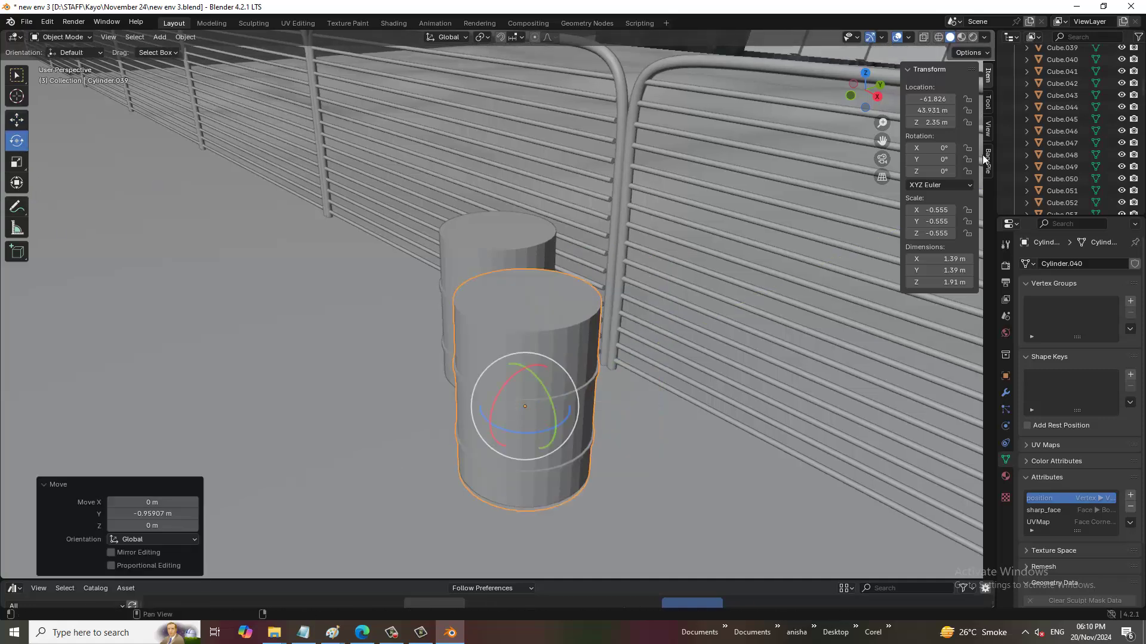
click(954, 160)
text(90)
key(Return)
mouse_move(641, 296)
middle_down()
mouse_move(624, 294)
mouse_move(670, 345)
middle_up()
click(20, 121)
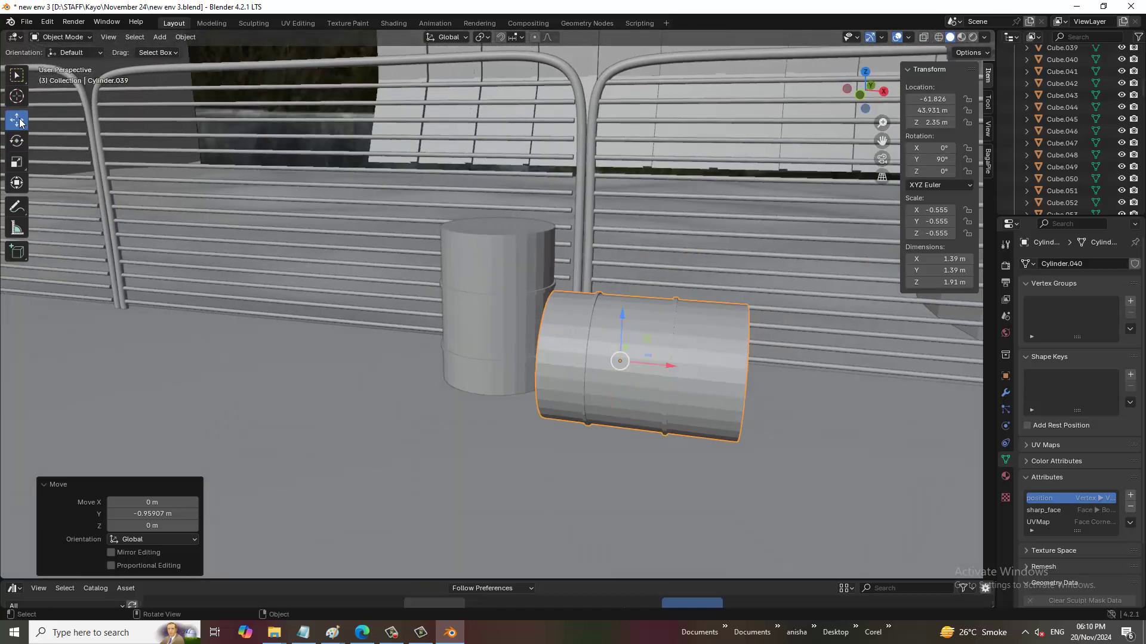
drag(681, 366, 669, 364)
scroll(669, 364, down, 5)
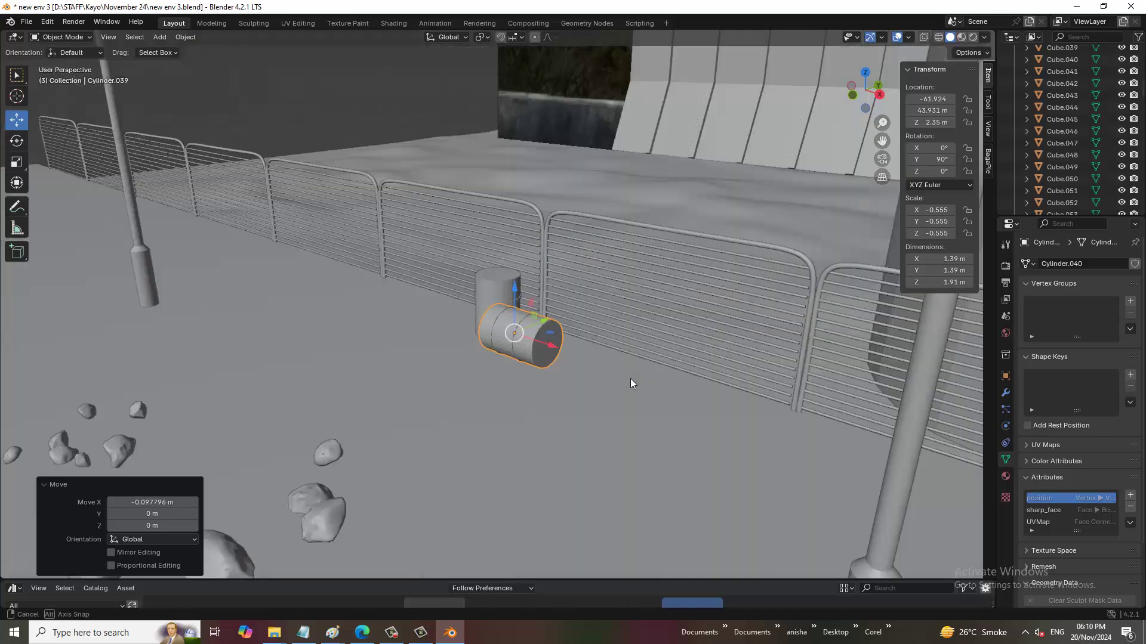
middle_drag(630, 379, 521, 299)
Rotate the lying barrel about -24.1° around the vertical Z axis.
click(17, 140)
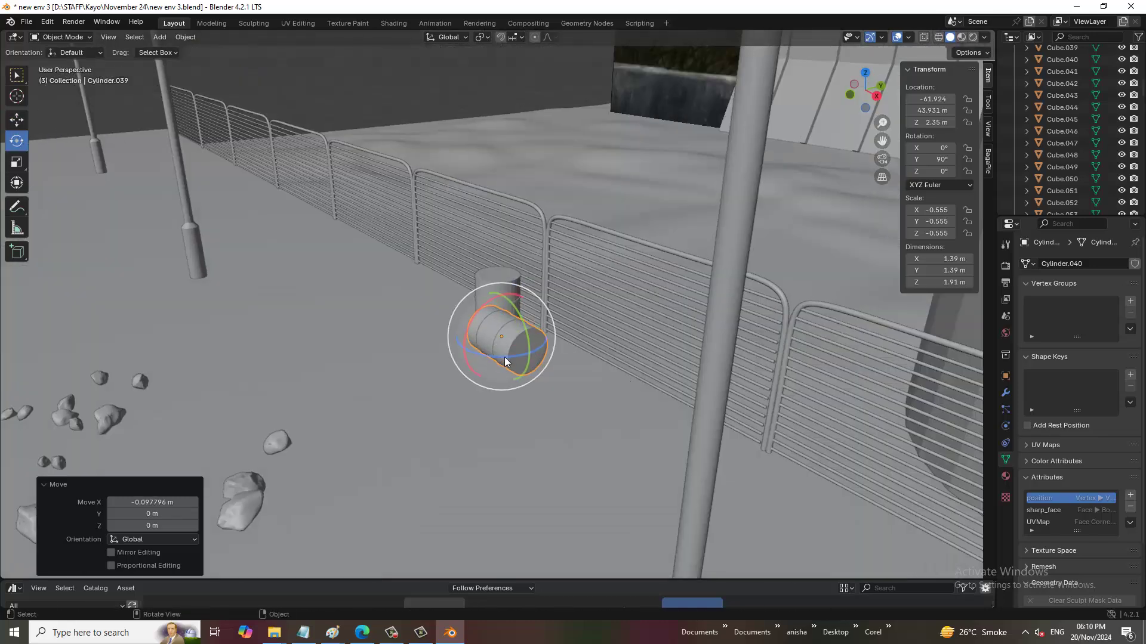
drag(504, 357, 510, 365)
key(ctrl+z)
key(r)
key(z)
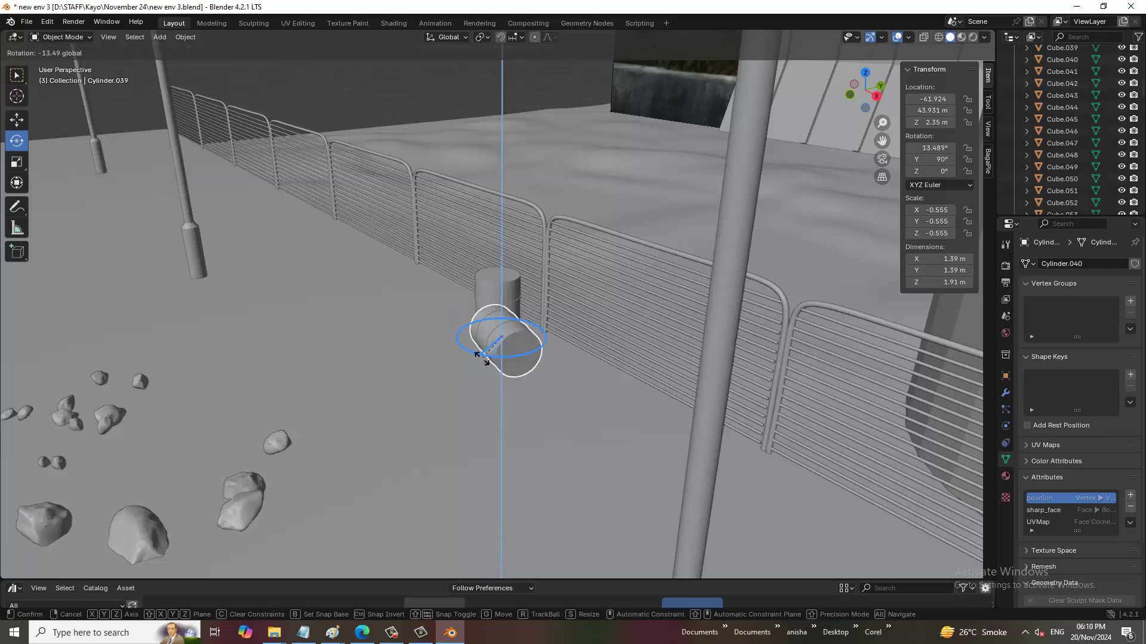
key(Return)
scroll(477, 78, down, 5)
middle_drag(477, 78, 529, 293)
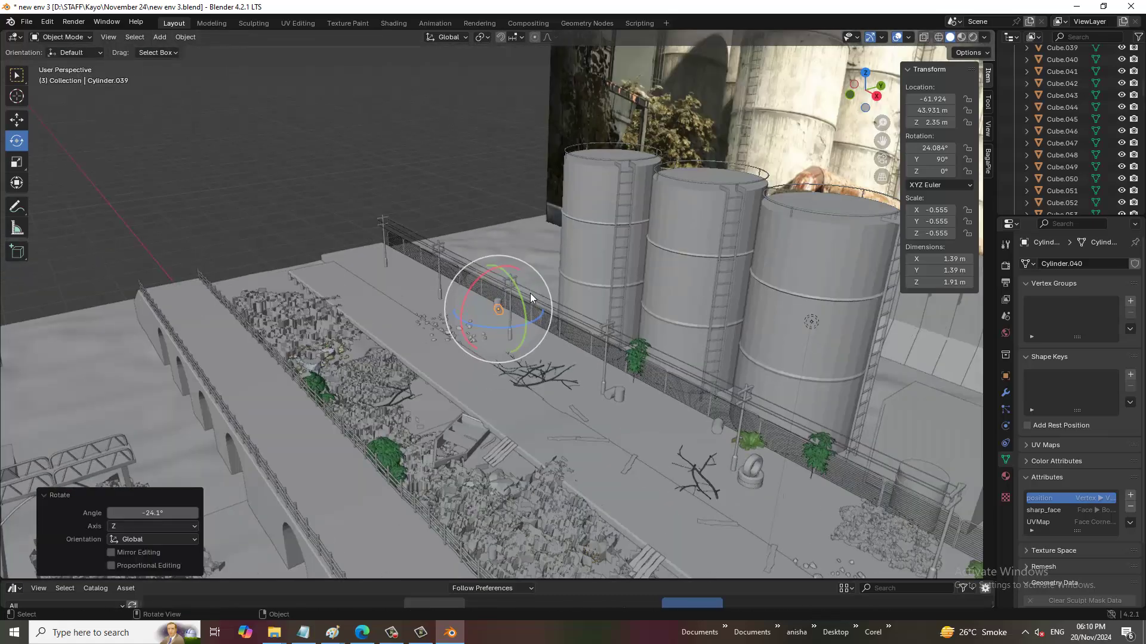
mouse_move(787, 423)
middle_down()
mouse_move(754, 416)
mouse_move(742, 333)
mouse_move(799, 407)
mouse_move(777, 401)
middle_up()
scroll(621, 346, up, 3)
shift+middle_drag(609, 341, 538, 325)
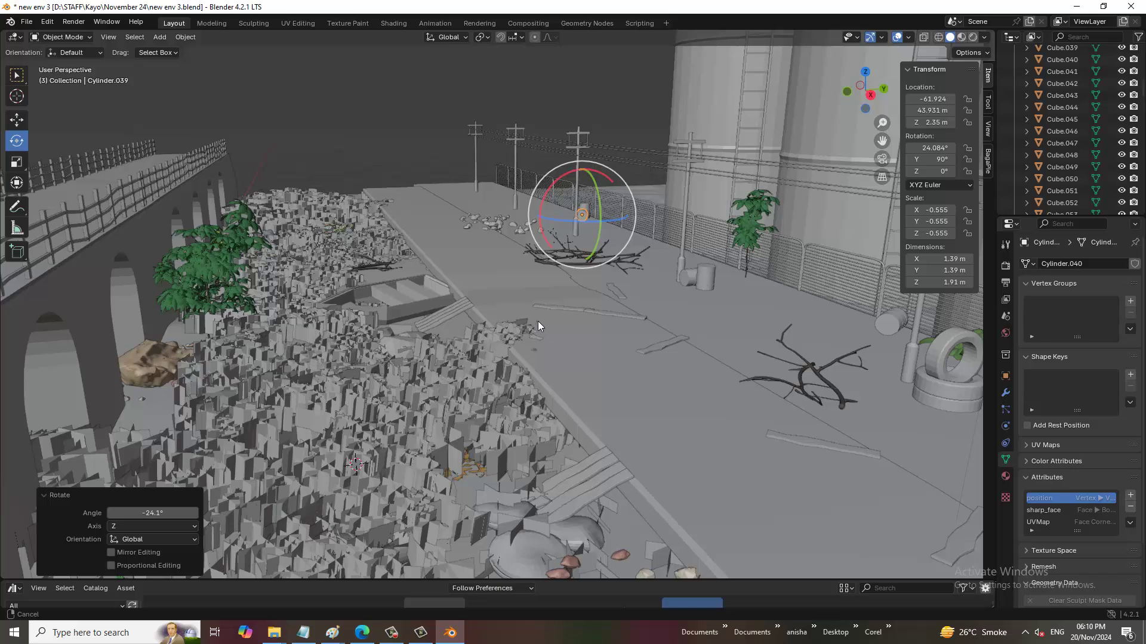
Slide the broken slab Cube.029 about 0.77 m back along Y to 14.548 m.
click(430, 311)
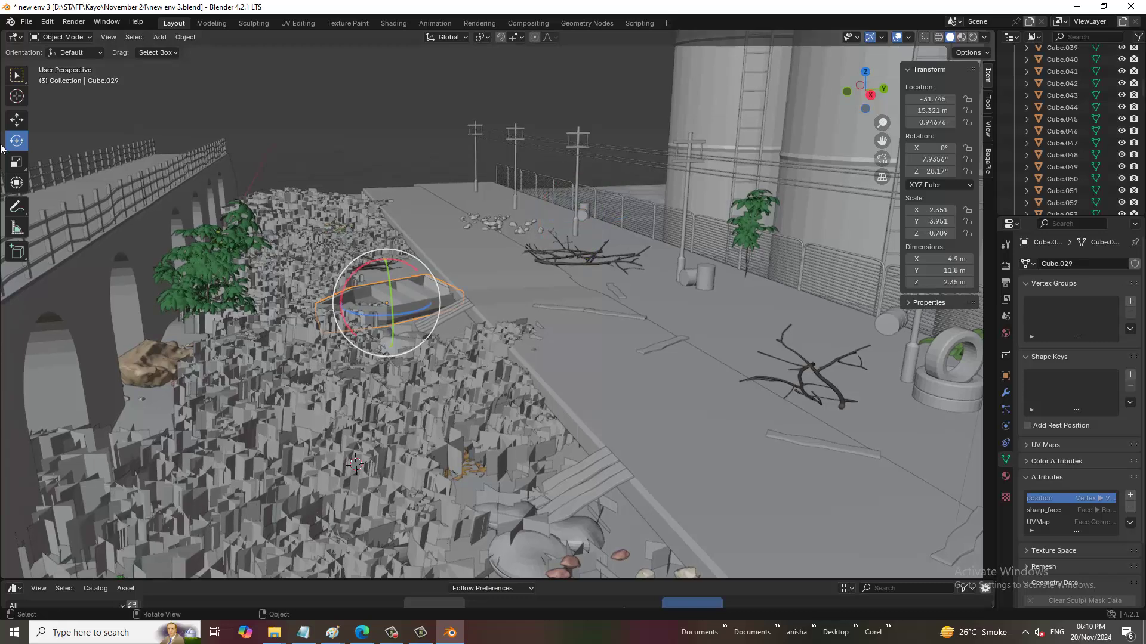
click(17, 119)
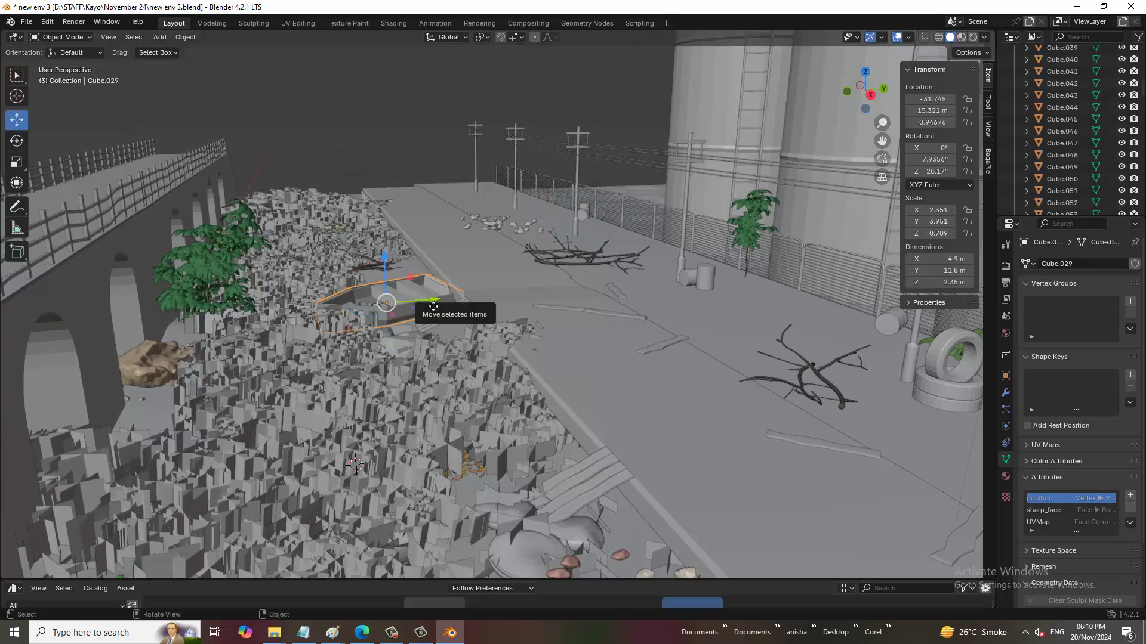
mouse_move(431, 300)
mouse_down()
mouse_move(424, 309)
mouse_move(420, 297)
mouse_up()
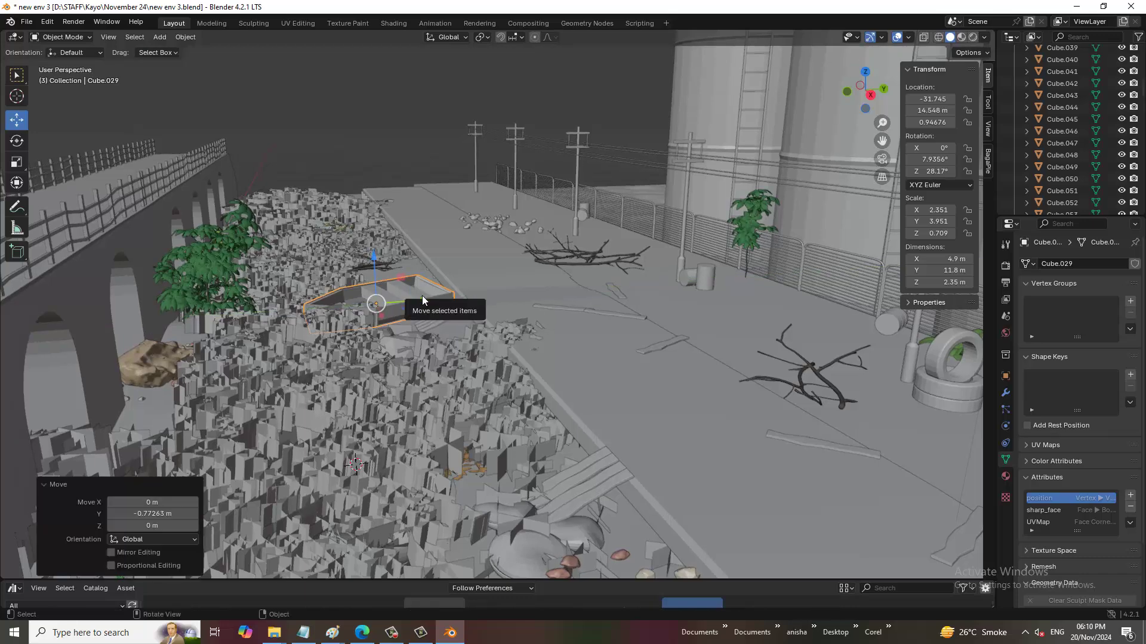
scroll(608, 292, down, 2)
mouse_move(608, 292)
middle_down()
mouse_move(625, 287)
mouse_move(745, 357)
mouse_move(699, 345)
mouse_move(884, 391)
mouse_move(623, 380)
mouse_move(709, 363)
middle_up()
scroll(708, 377, up, 5)
scroll(709, 377, down, 5)
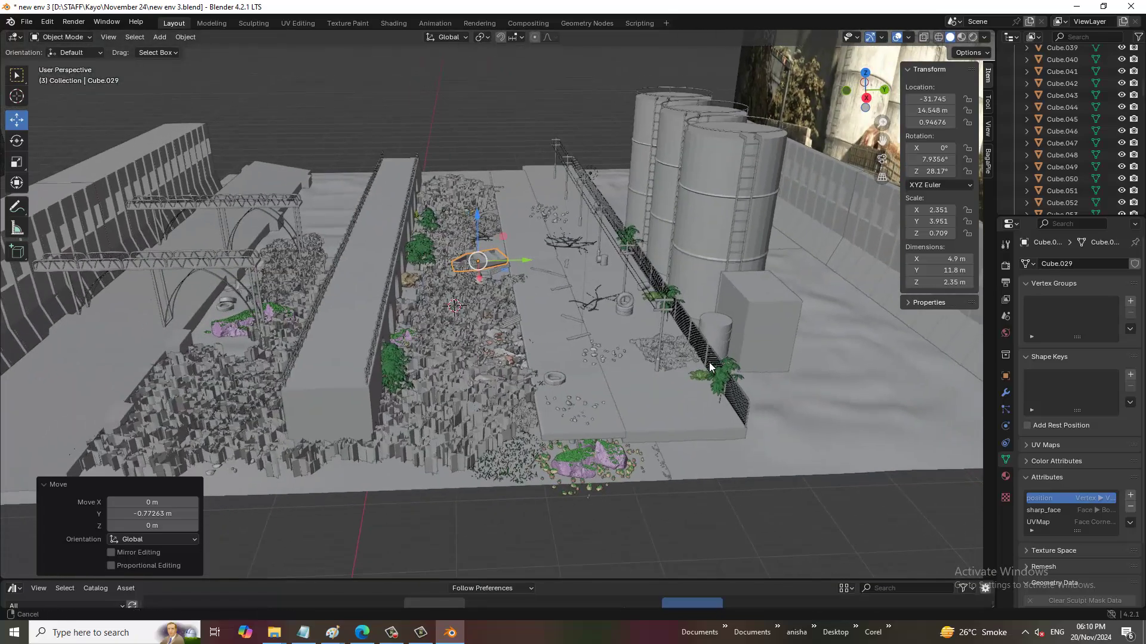
scroll(683, 306, up, 3)
scroll(518, 344, up, 2)
scroll(538, 350, up, 2)
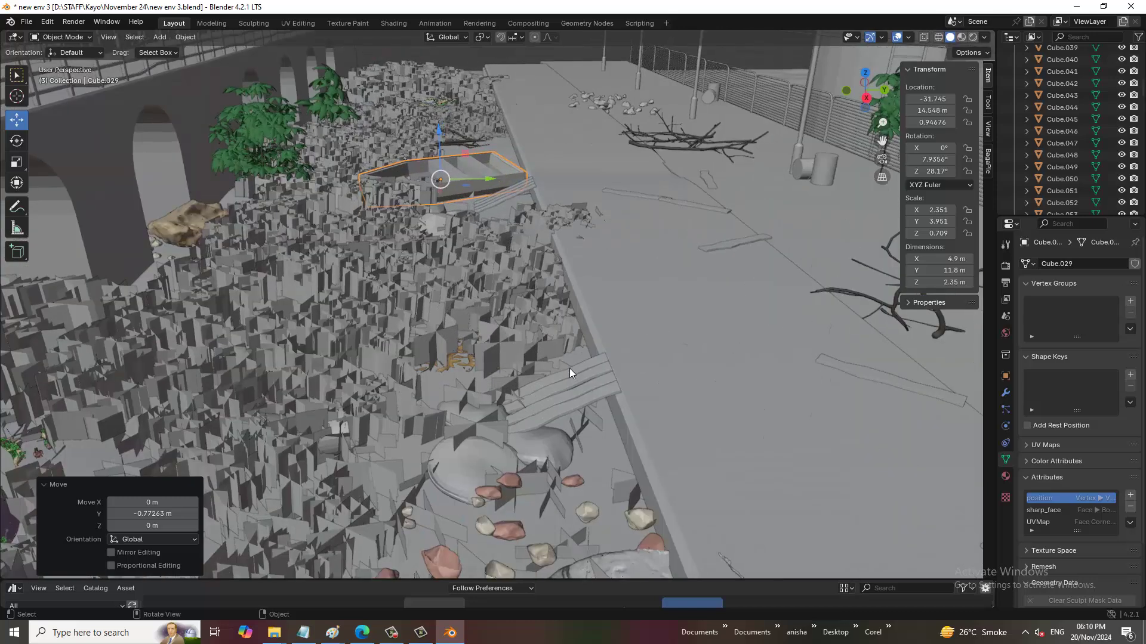
click(571, 381)
Duplicate the broken plank twice into a three-plank set and mirror it along Y.
key(shift+d)
click(610, 393)
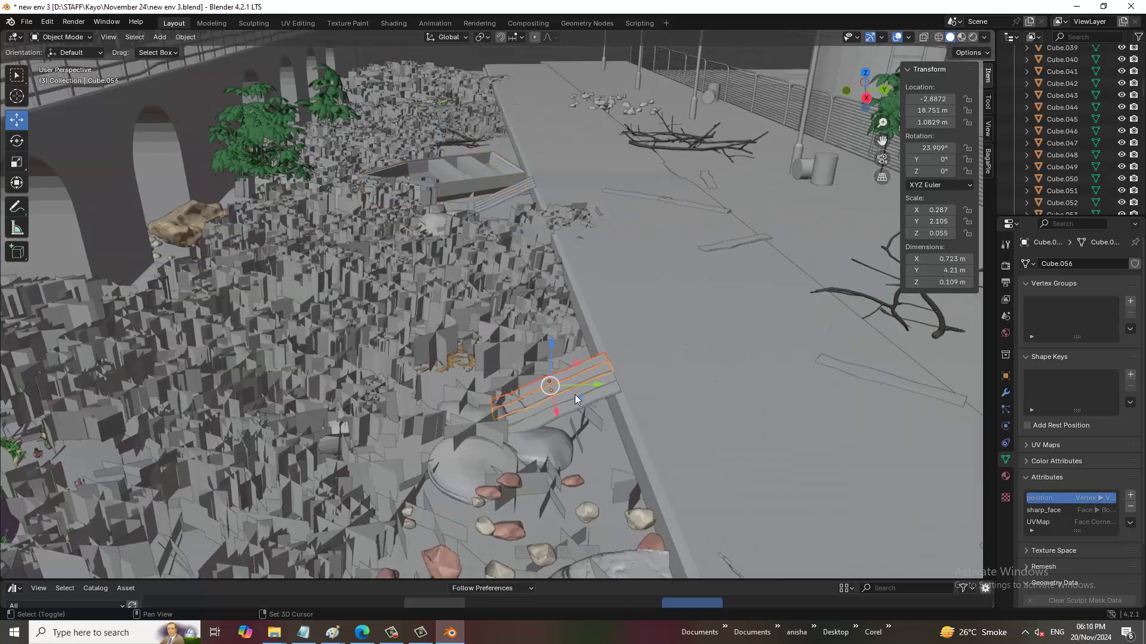
key(shift+d)
click(579, 400)
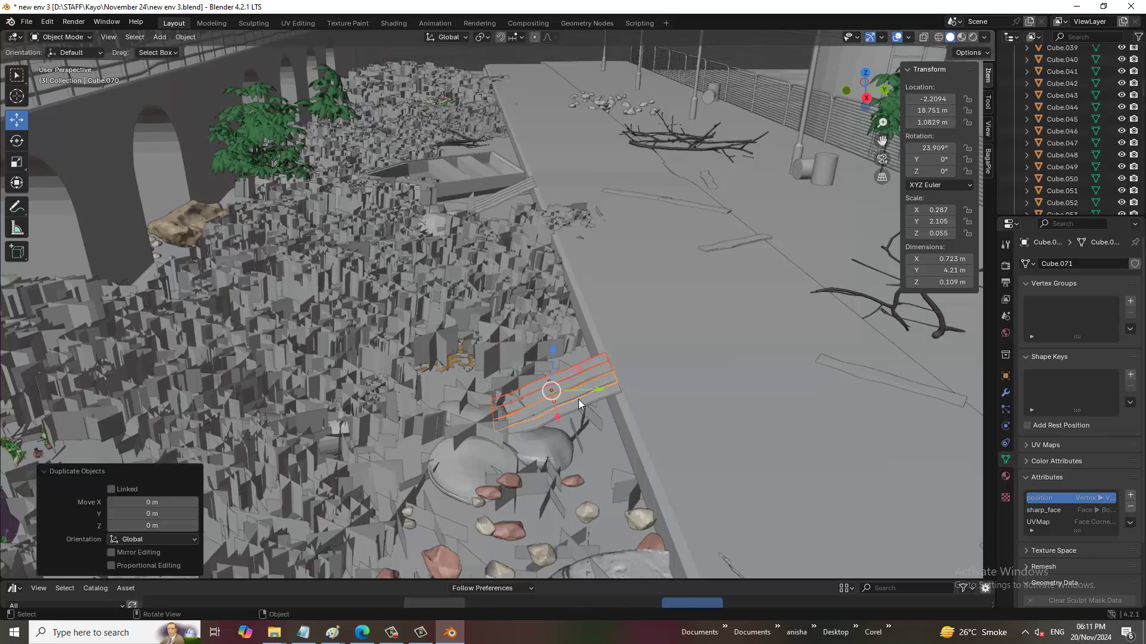
right_click(579, 399)
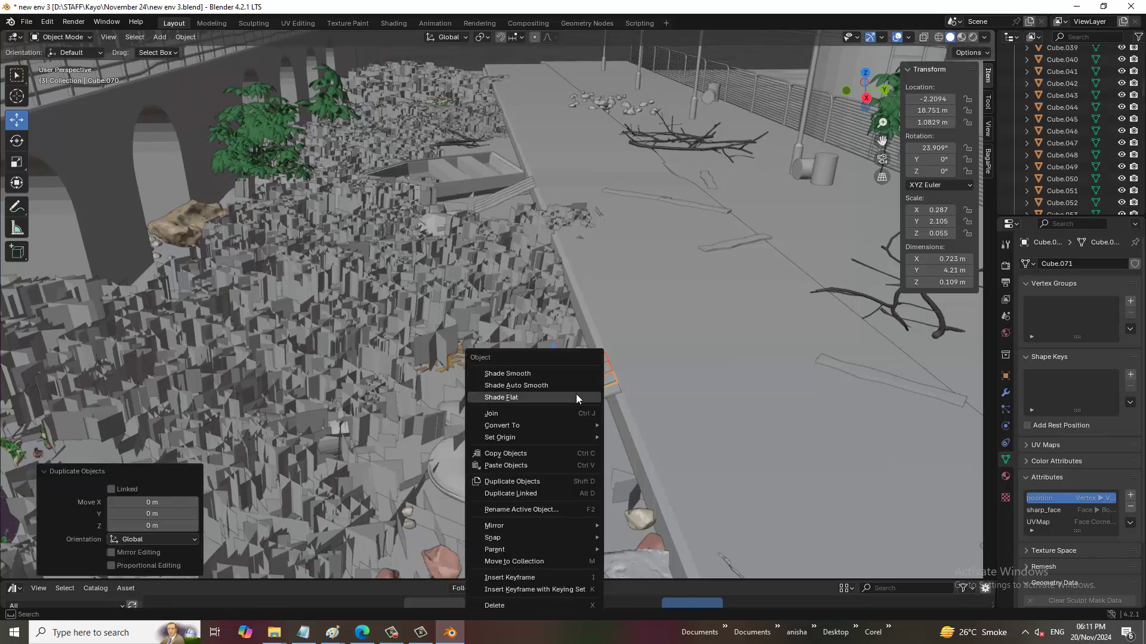
mouse_move(494, 526)
click(637, 473)
scroll(406, 320, down, 5)
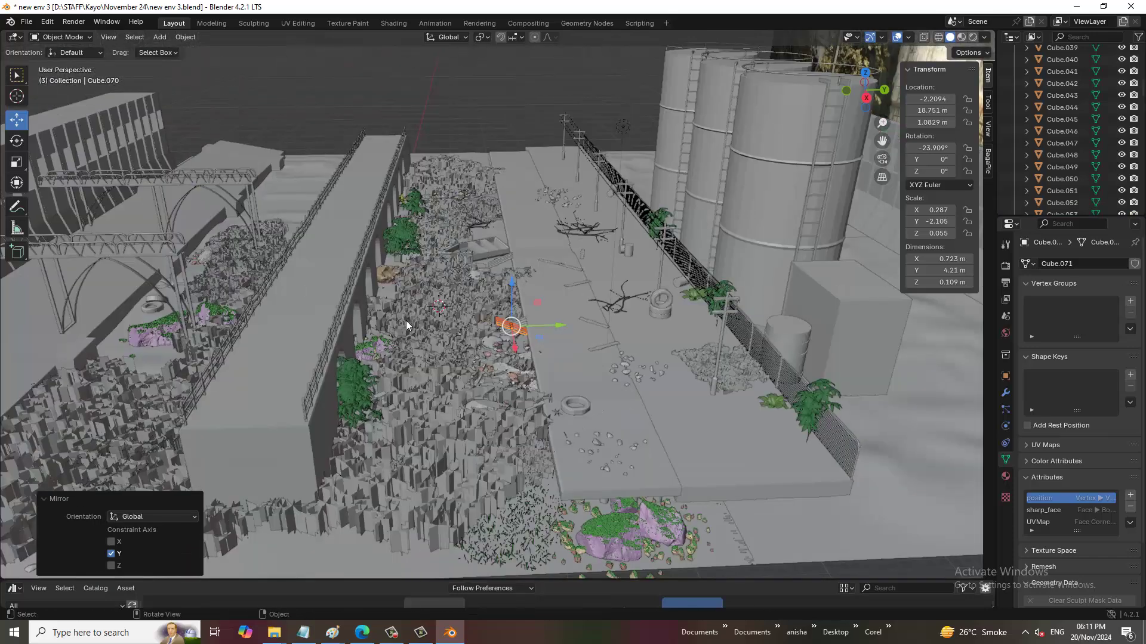
Move the planks far along Y, raise them about 0.44 m and shift them about 1.39 m on X.
key(g)
key(y)
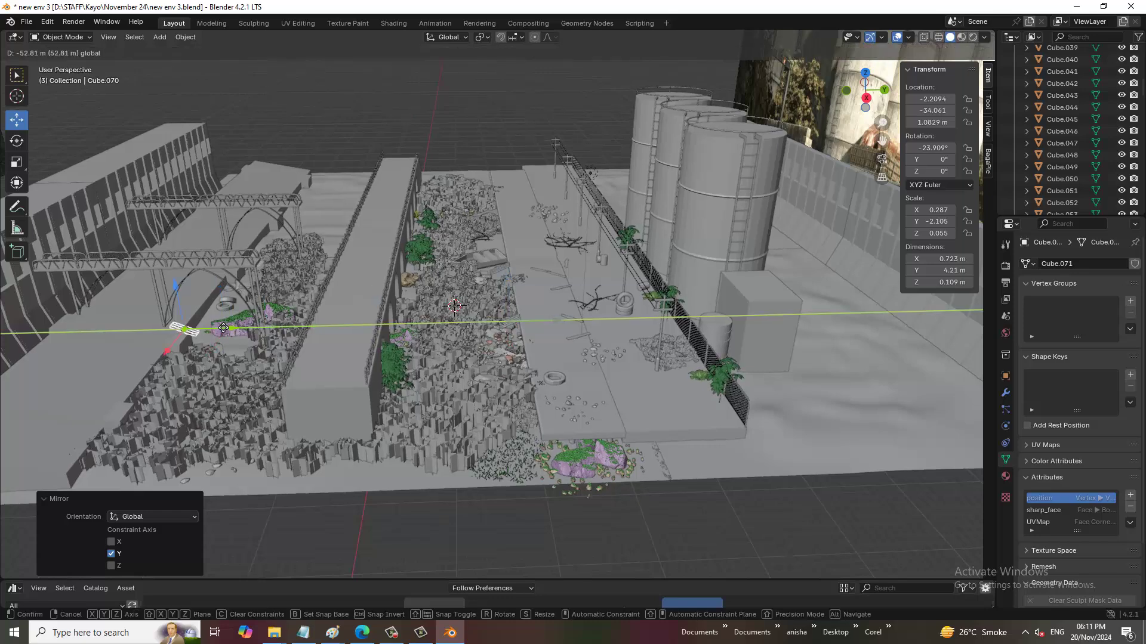
click(235, 318)
key(KP_Decimal)
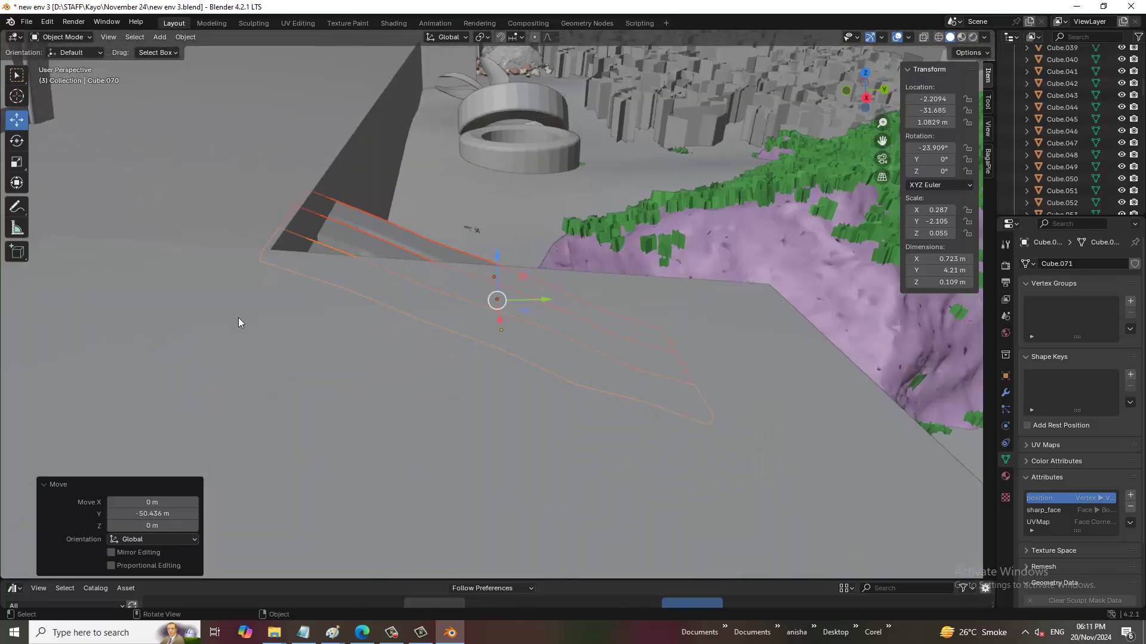
mouse_move(370, 241)
middle_down()
mouse_move(294, 243)
mouse_move(428, 259)
middle_up()
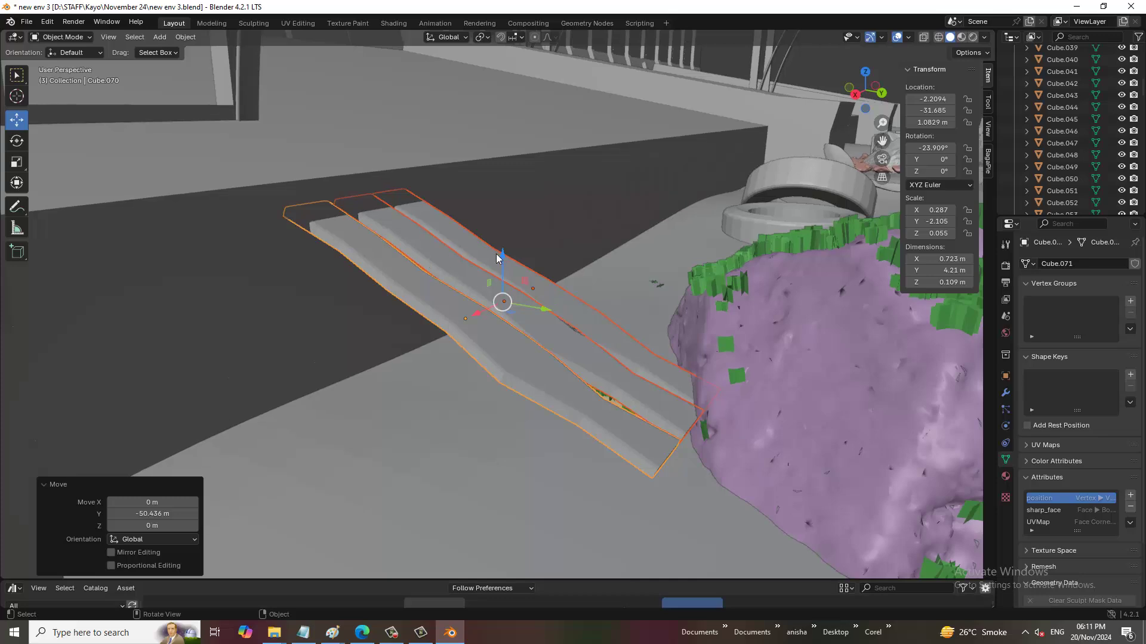
drag(499, 258, 516, 220)
mouse_move(517, 219)
middle_down()
mouse_move(564, 257)
mouse_move(536, 285)
middle_up()
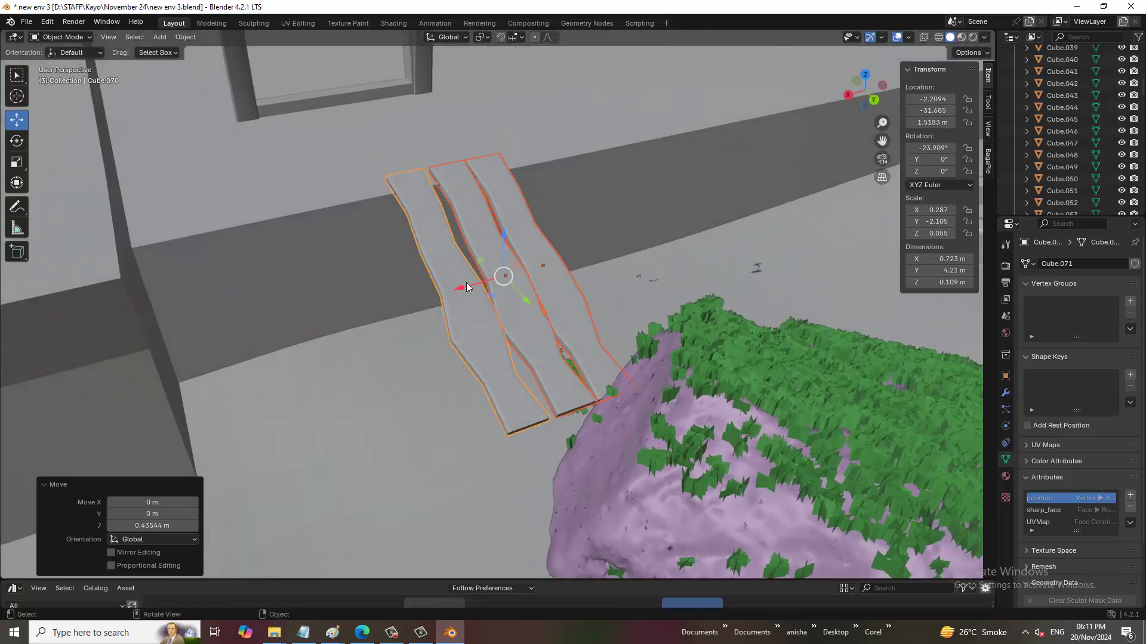
drag(467, 282, 648, 255)
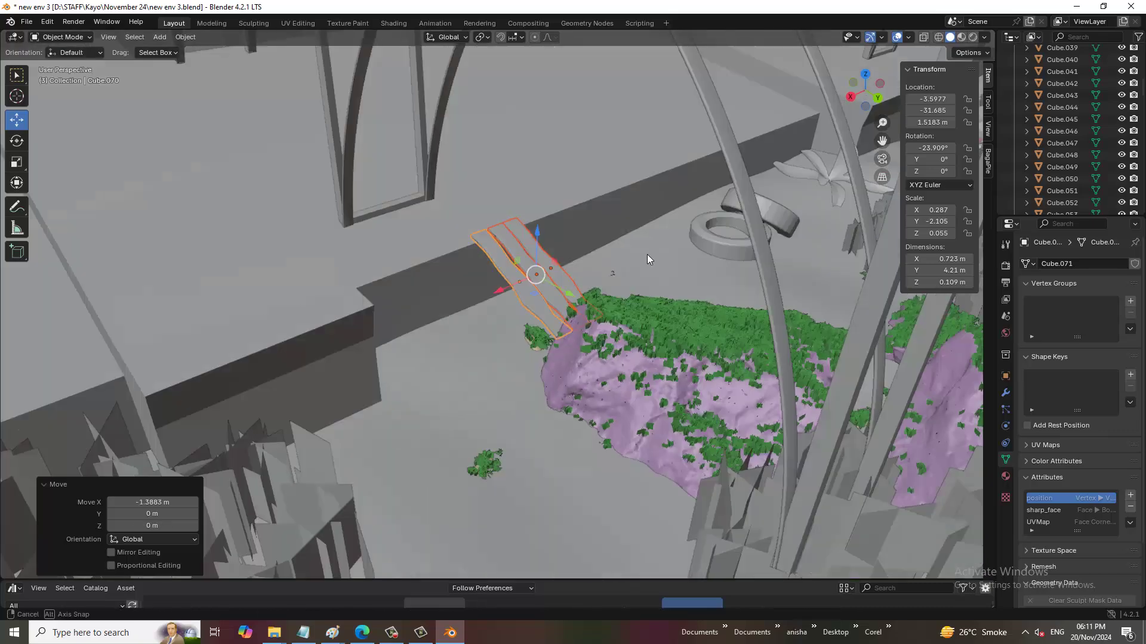
mouse_move(647, 255)
middle_down()
mouse_move(677, 241)
mouse_move(620, 256)
mouse_move(608, 269)
mouse_move(628, 270)
mouse_move(590, 297)
mouse_move(608, 293)
middle_up()
Duplicate the plank group and offset the copy along X.
key(shift+d)
right_click(607, 293)
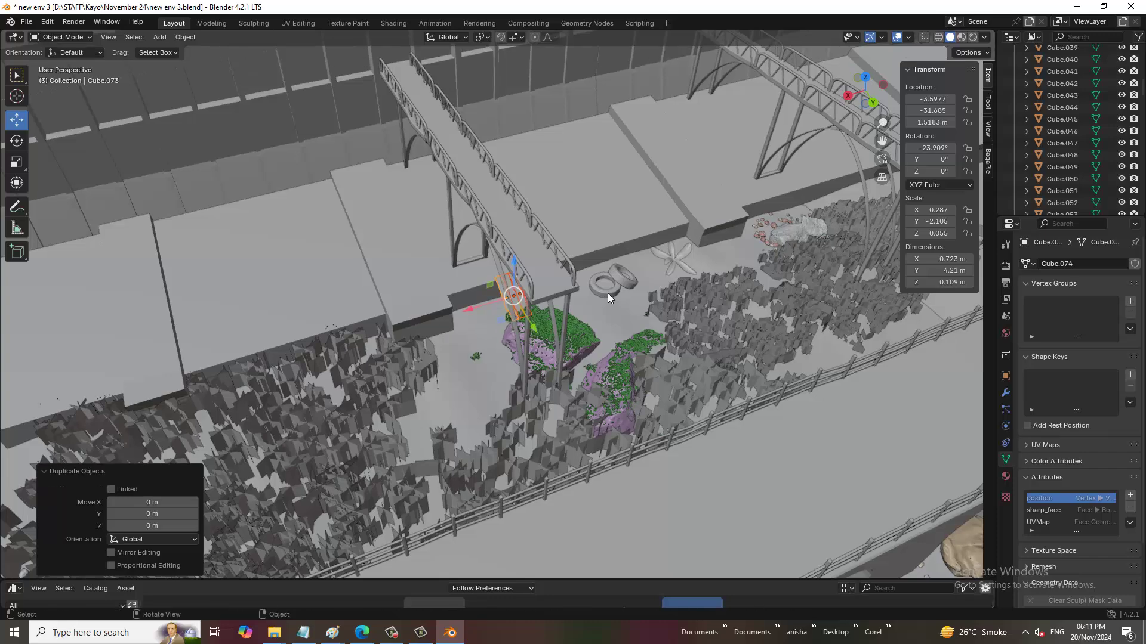
key(g)
key(x)
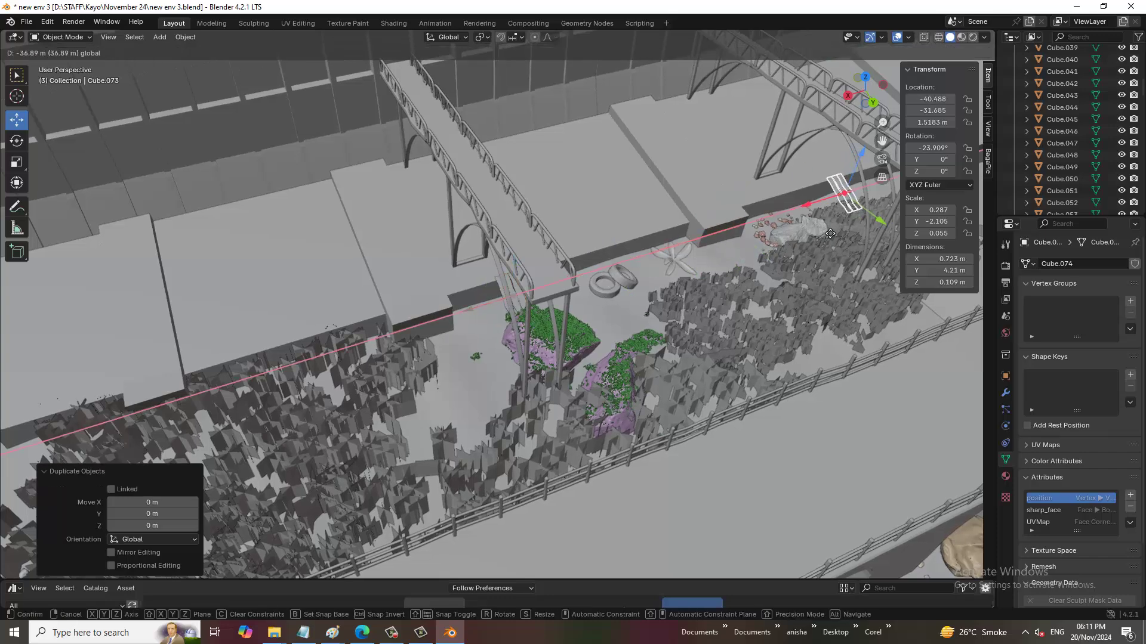
click(832, 234)
key(KP_Decimal)
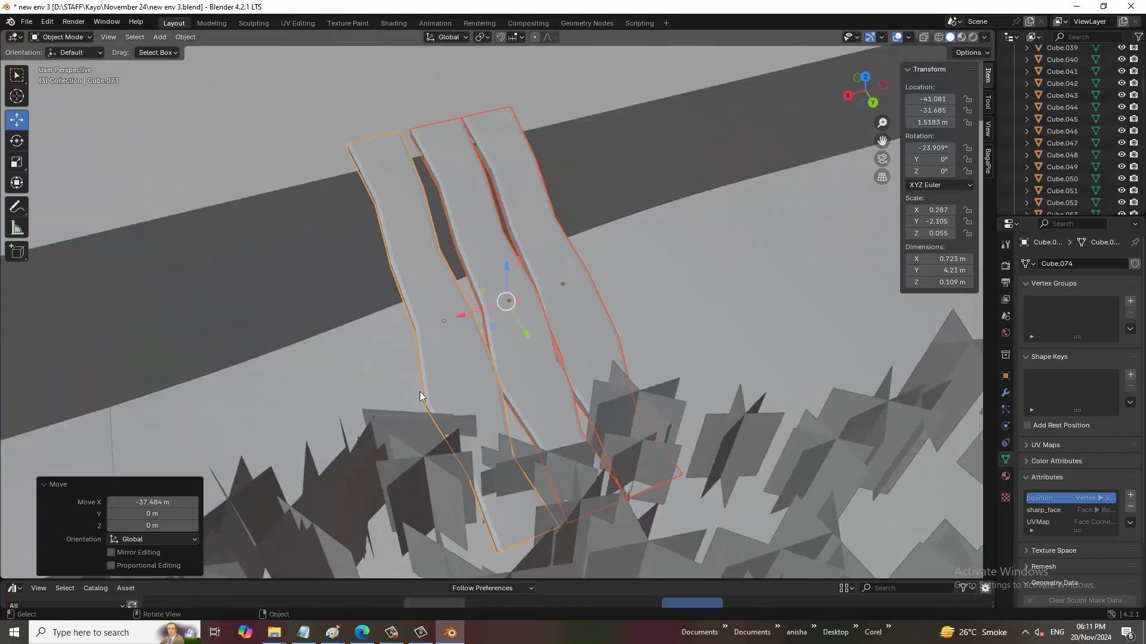
Duplicate the three strips again and place them beside the others along X.
key(shift+d)
right_click(472, 334)
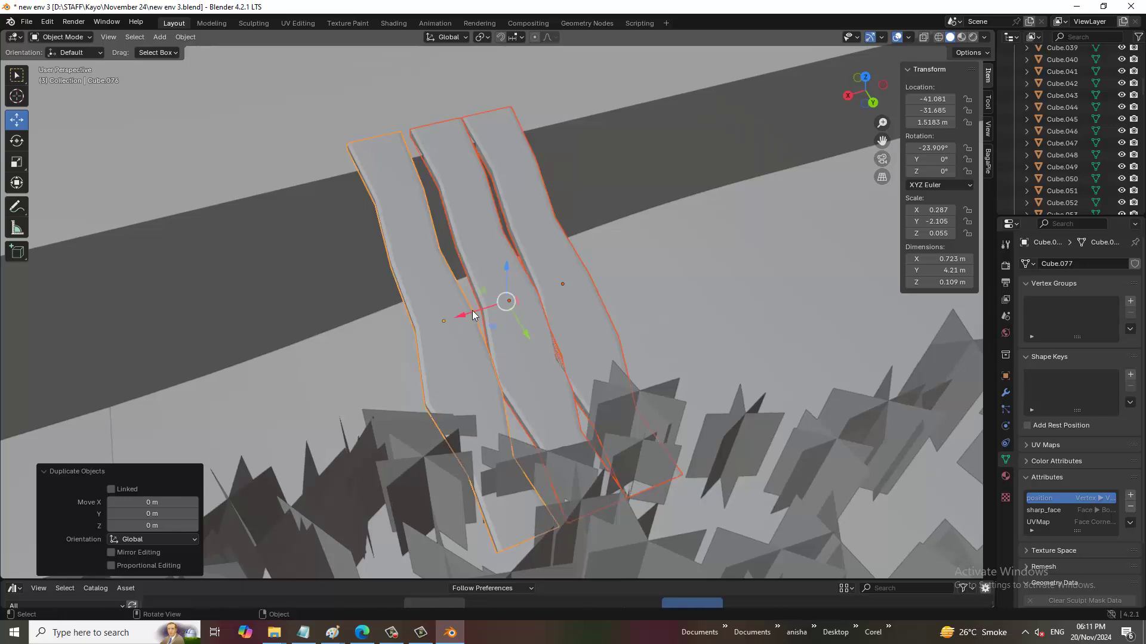
key(g)
key(x)
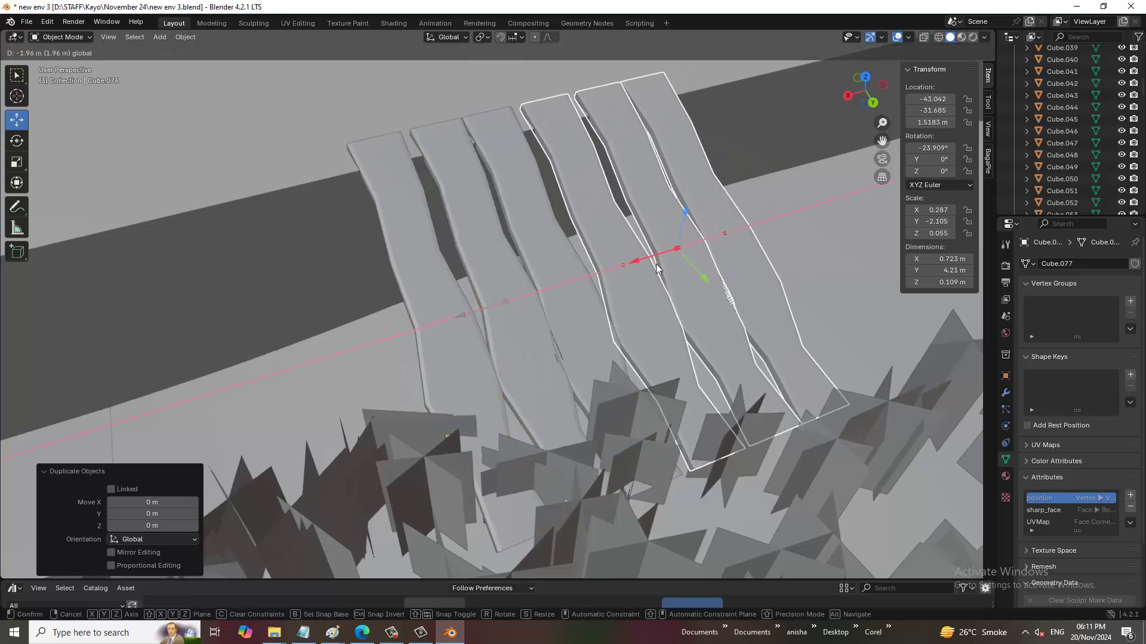
click(683, 304)
scroll(683, 306, down, 2)
middle_drag(684, 305, 695, 304)
Select all the plank pieces and join them into one object, Cube.074.
shift+click(541, 306)
shift+click(512, 319)
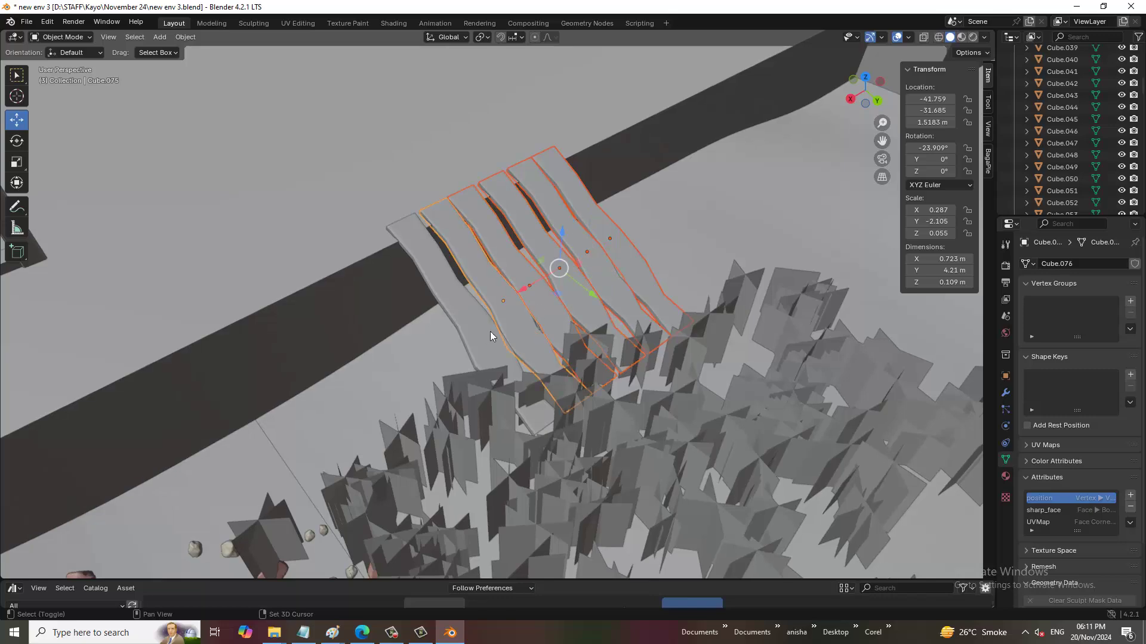
shift+click(484, 333)
key(ctrl+j)
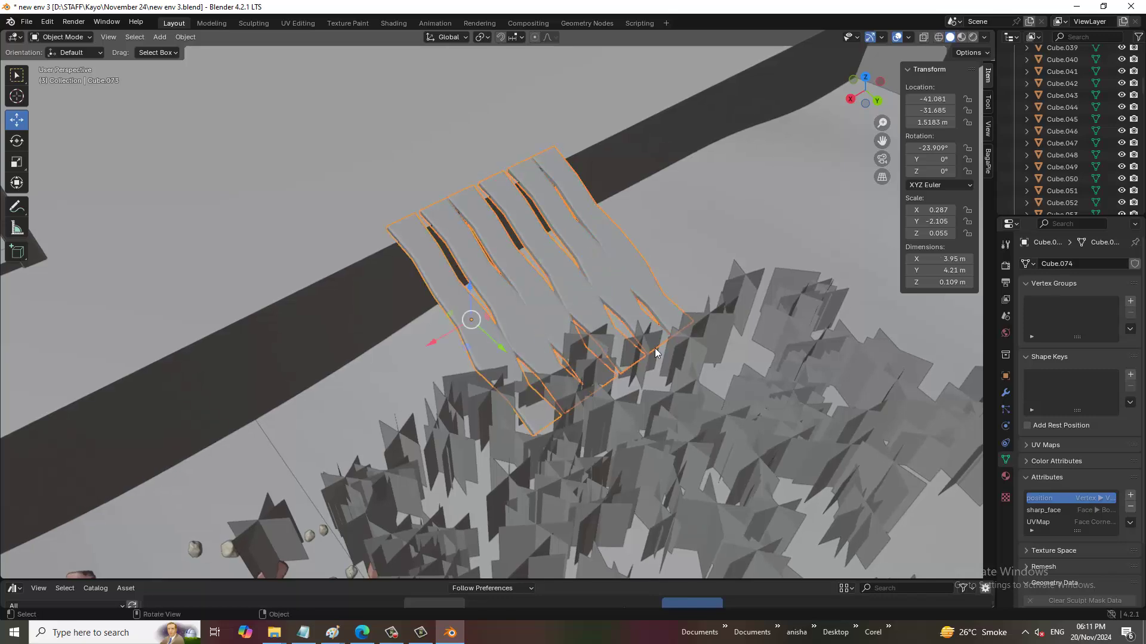
middle_drag(638, 275, 625, 277)
Orbit and zoom around the bridge, debris and tanks, then save new env 3.blend.
scroll(591, 298, down, 6)
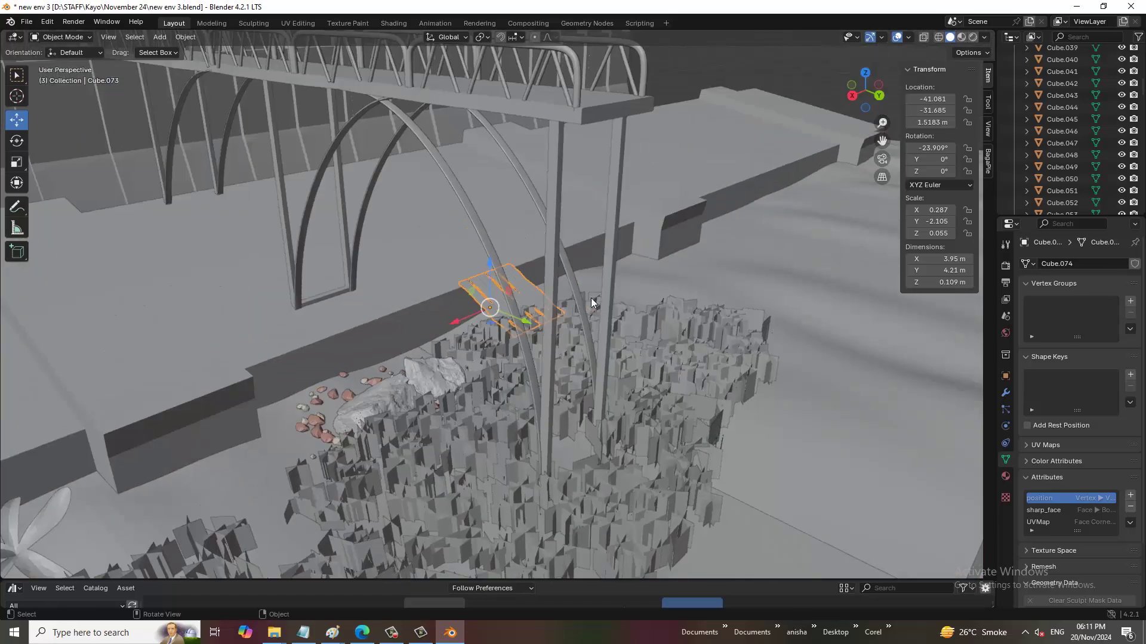
mouse_move(577, 325)
middle_down()
mouse_move(484, 354)
mouse_move(530, 240)
mouse_move(611, 273)
mouse_move(591, 286)
middle_up()
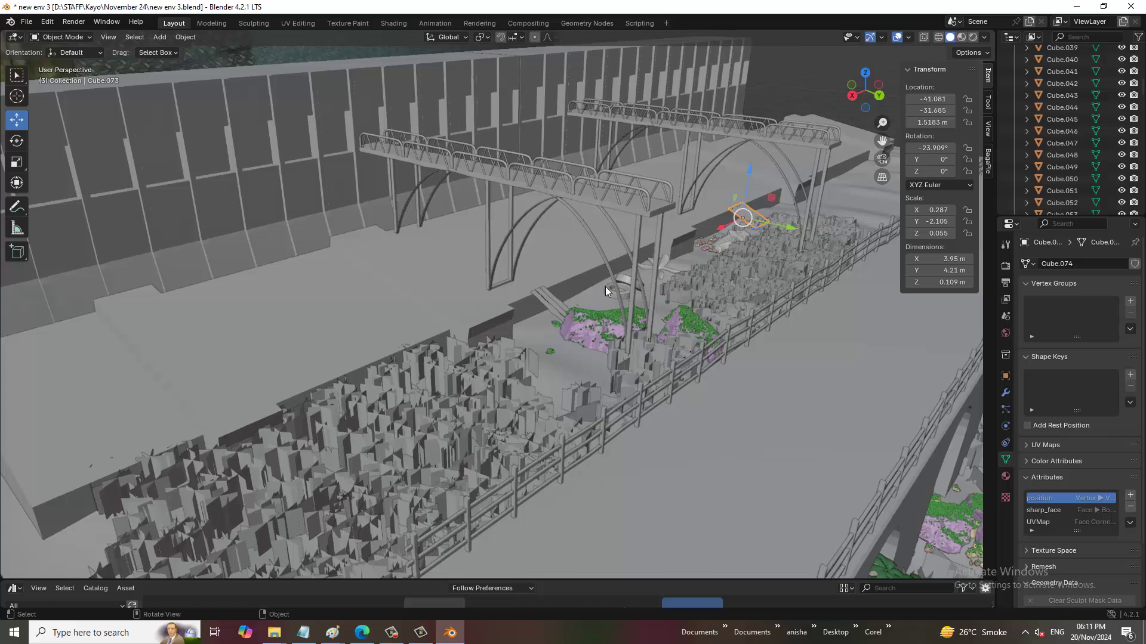
scroll(605, 287, down, 5)
mouse_move(670, 310)
middle_down()
mouse_move(801, 364)
mouse_move(574, 425)
mouse_move(688, 480)
mouse_move(735, 478)
middle_up()
scroll(538, 441, up, 4)
scroll(495, 461, up, 2)
scroll(735, 478, down, 3)
scroll(633, 461, up, 3)
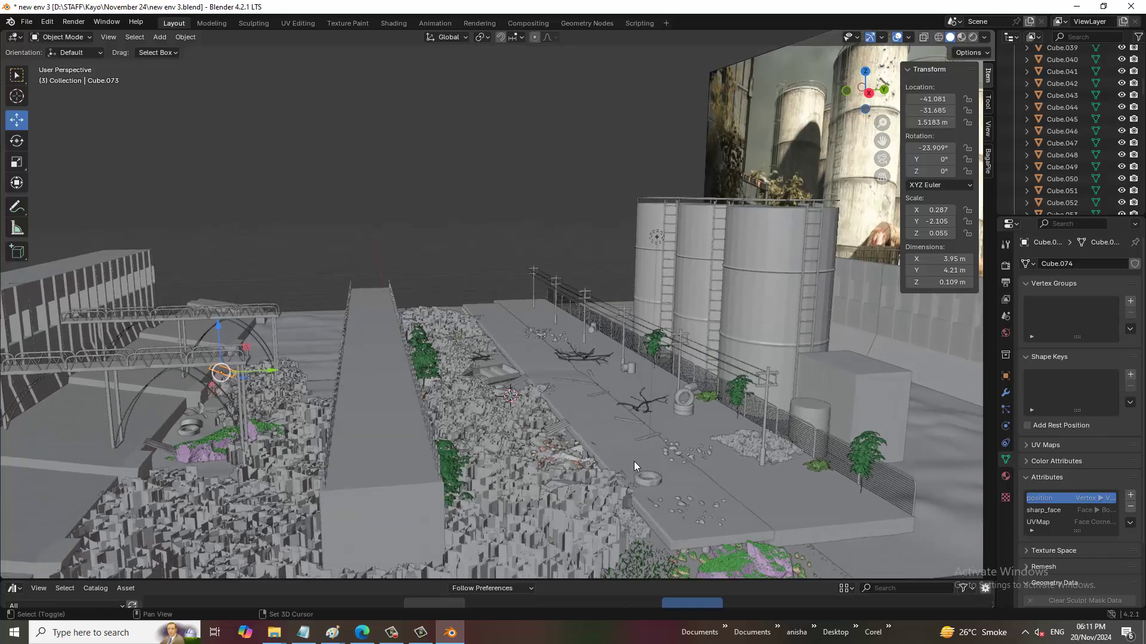
mouse_move(634, 462)
middle_down()
mouse_move(723, 410)
mouse_move(713, 432)
middle_up()
scroll(718, 439, up, 3)
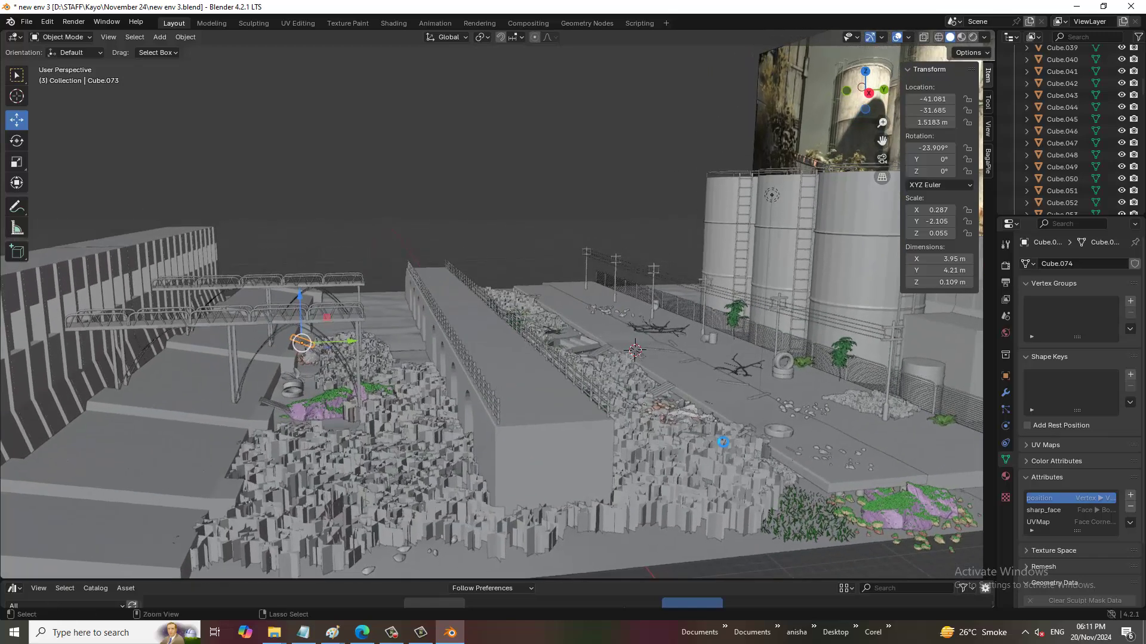
key(ctrl+s)
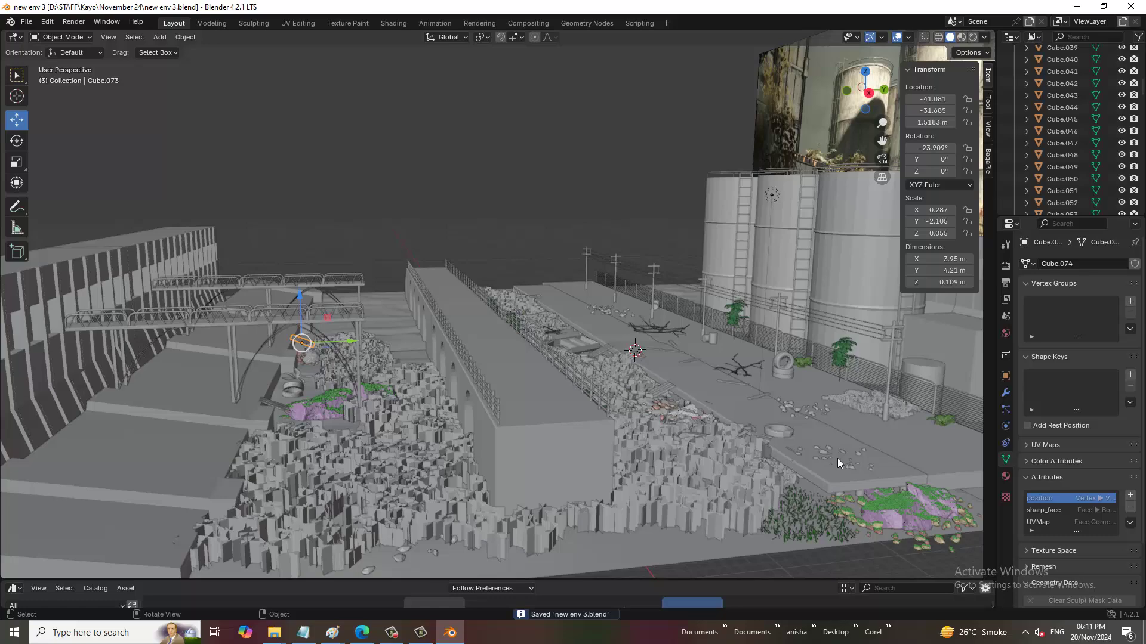
Pan the debris and bridge into view and save the file again.
scroll(837, 459, up, 2)
scroll(843, 458, up, 2)
scroll(740, 470, up, 2)
mouse_move(741, 469)
shift+middle_down()
mouse_move(722, 394)
mouse_move(728, 419)
shift+middle_up()
key(ctrl+s)
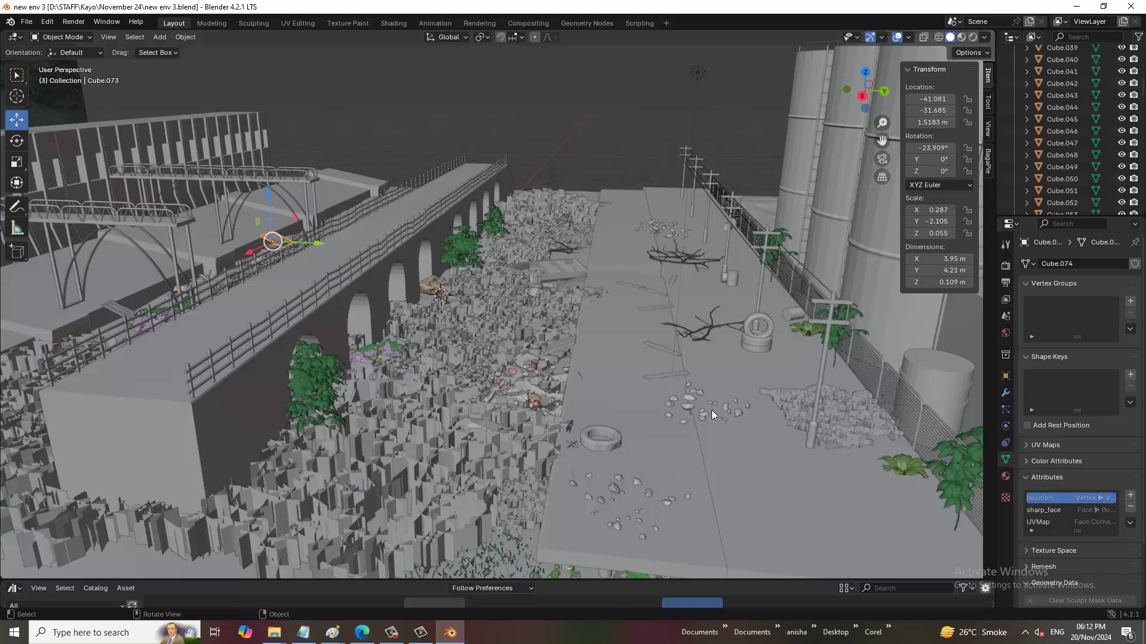
Pull back to a wider, near ground-level view of the scene.
scroll(225, 325, down, 5)
middle_drag(315, 304, 346, 297)
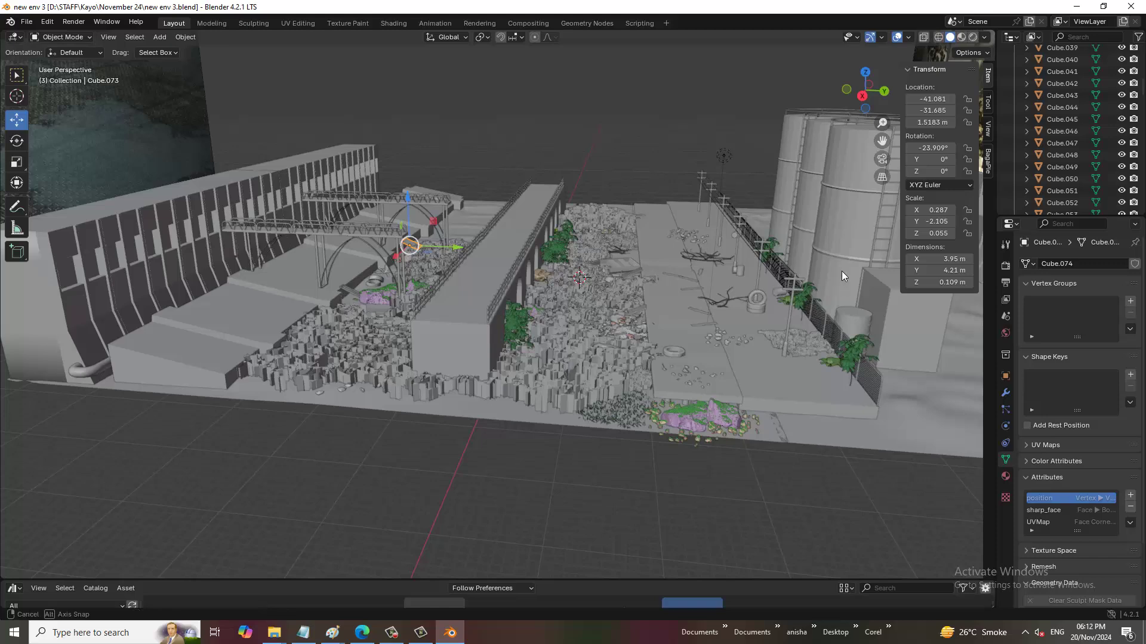
middle_drag(842, 272, 826, 254)
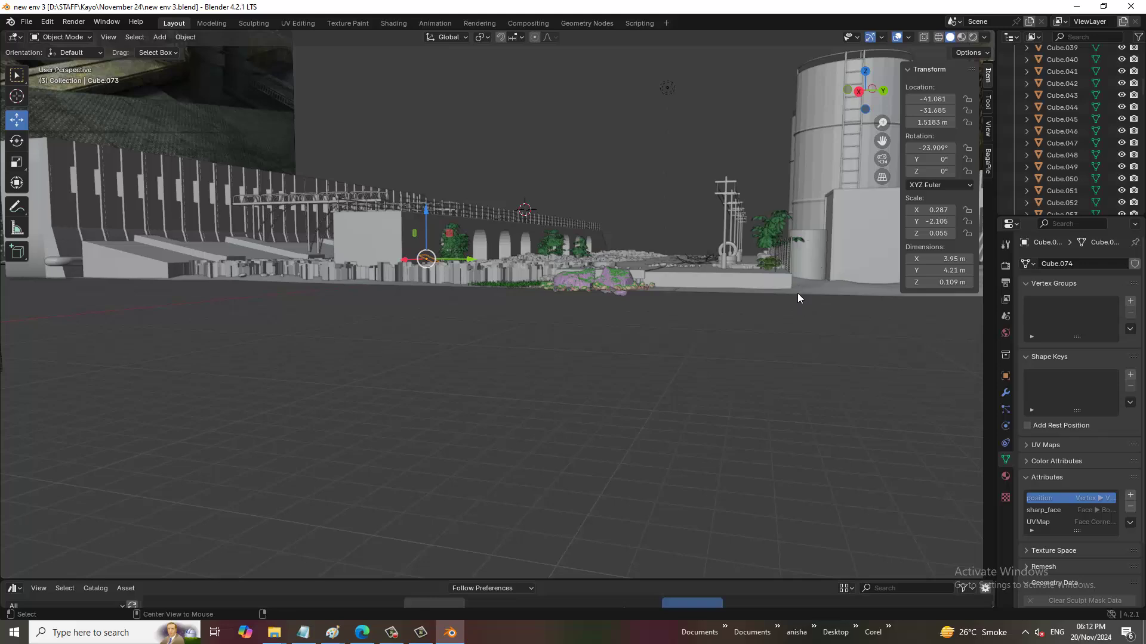
Switch to Right Orthographic view and zoom in on the pole, plant and tank.
key(KP_3)
mouse_move(799, 298)
shift+middle_down()
mouse_move(728, 329)
mouse_move(523, 323)
shift+middle_up()
scroll(728, 329, up, 5)
scroll(686, 355, up, 2)
scroll(674, 383, up, 2)
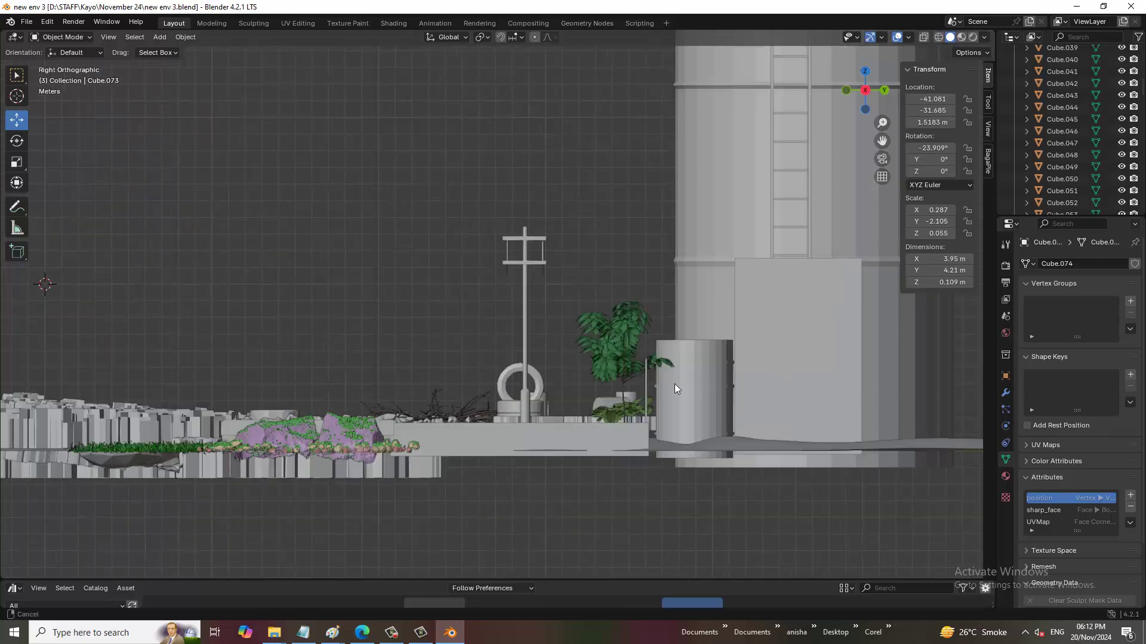
scroll(695, 384, up, 1)
mouse_move(749, 380)
shift+middle_down()
mouse_move(707, 368)
mouse_move(692, 348)
shift+middle_up()
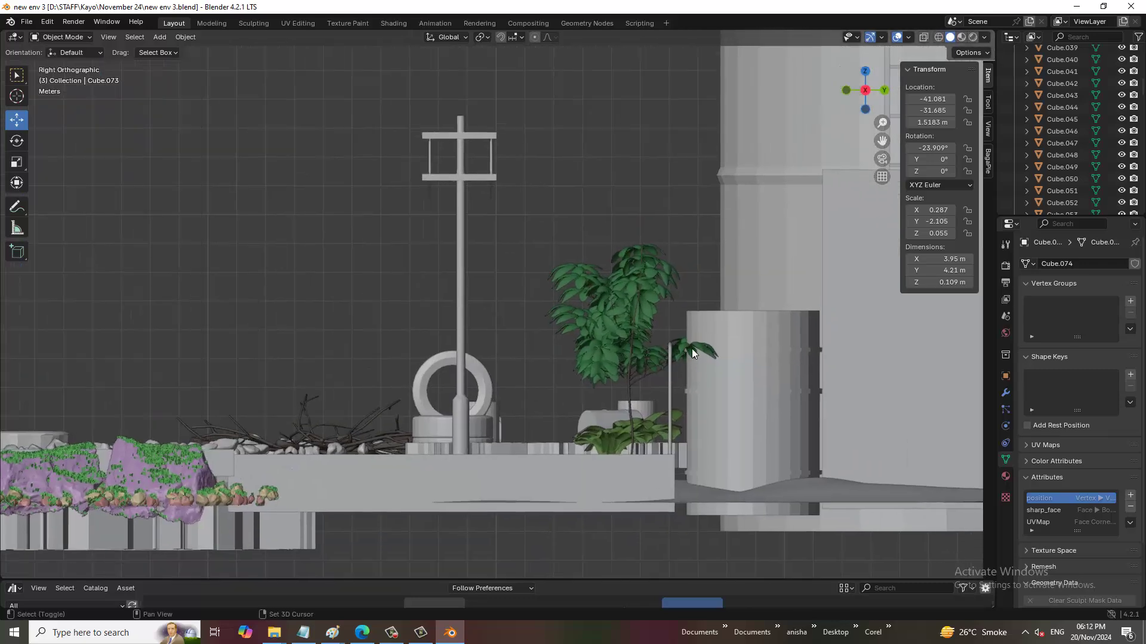
Select the edge-on fence section beside the plant and tank.
drag(657, 333, 680, 452)
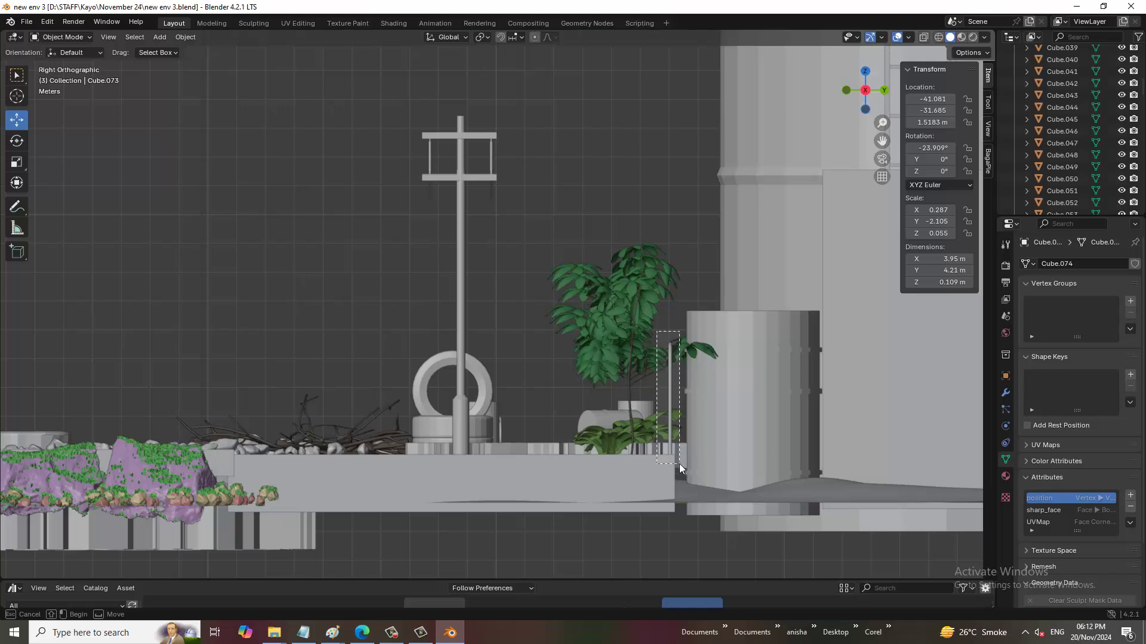
drag(566, 220, 635, 462)
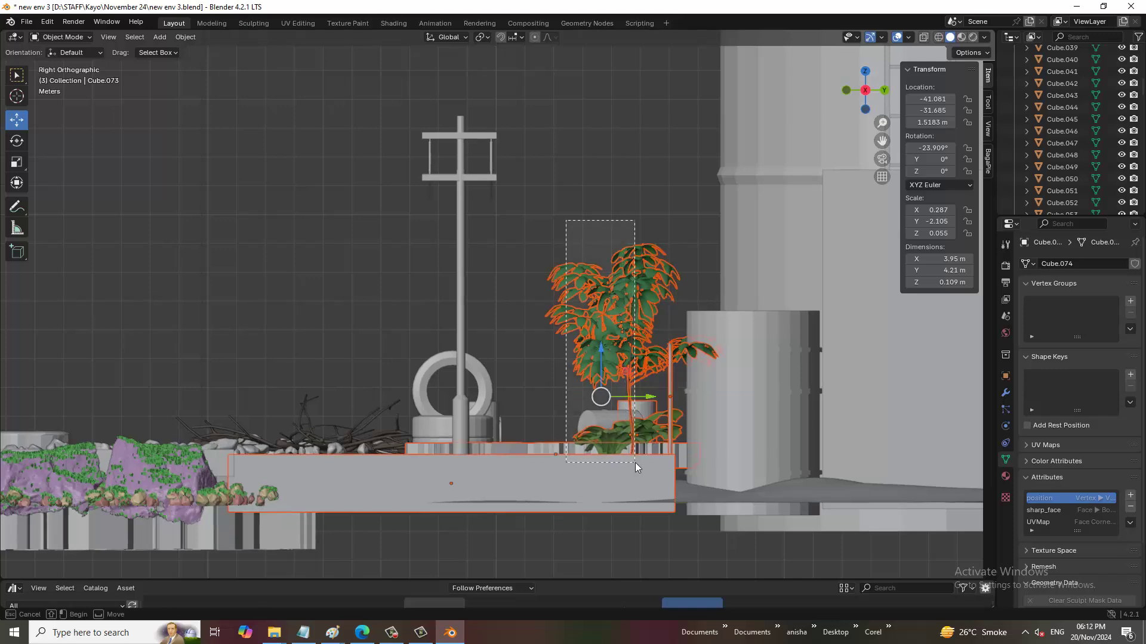
click(670, 441)
mouse_move(737, 417)
middle_down()
mouse_move(763, 398)
mouse_move(709, 389)
mouse_move(558, 312)
mouse_move(725, 303)
mouse_move(598, 329)
mouse_move(596, 353)
mouse_move(629, 349)
mouse_move(592, 359)
middle_up()
key(shift+d)
key(Escape)
scroll(571, 331, down, 3)
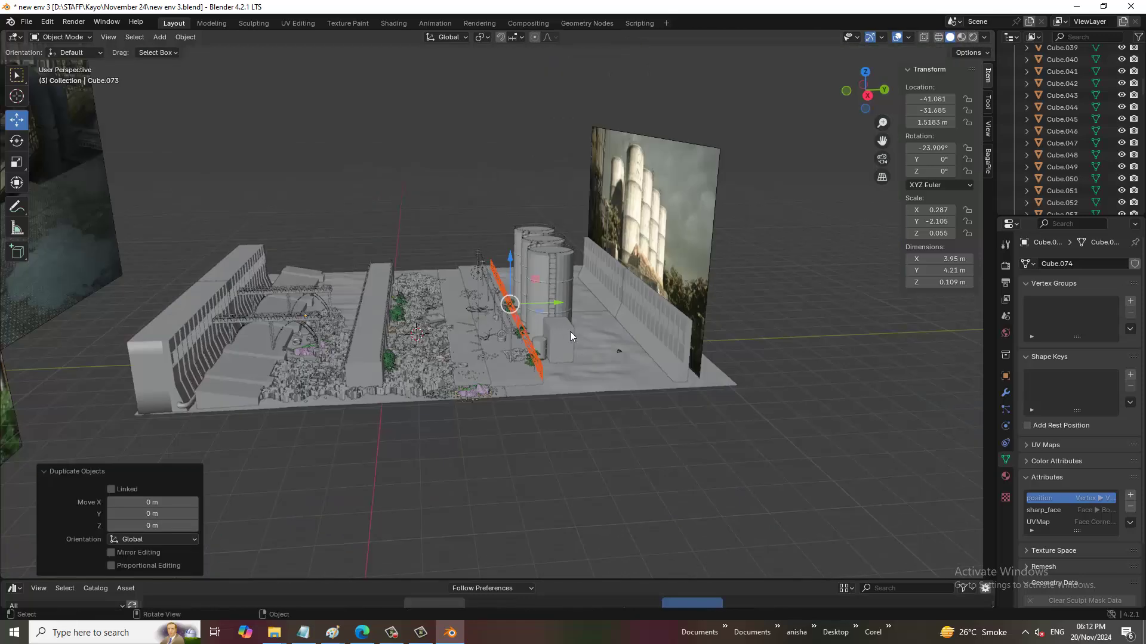
drag(551, 305, 263, 332)
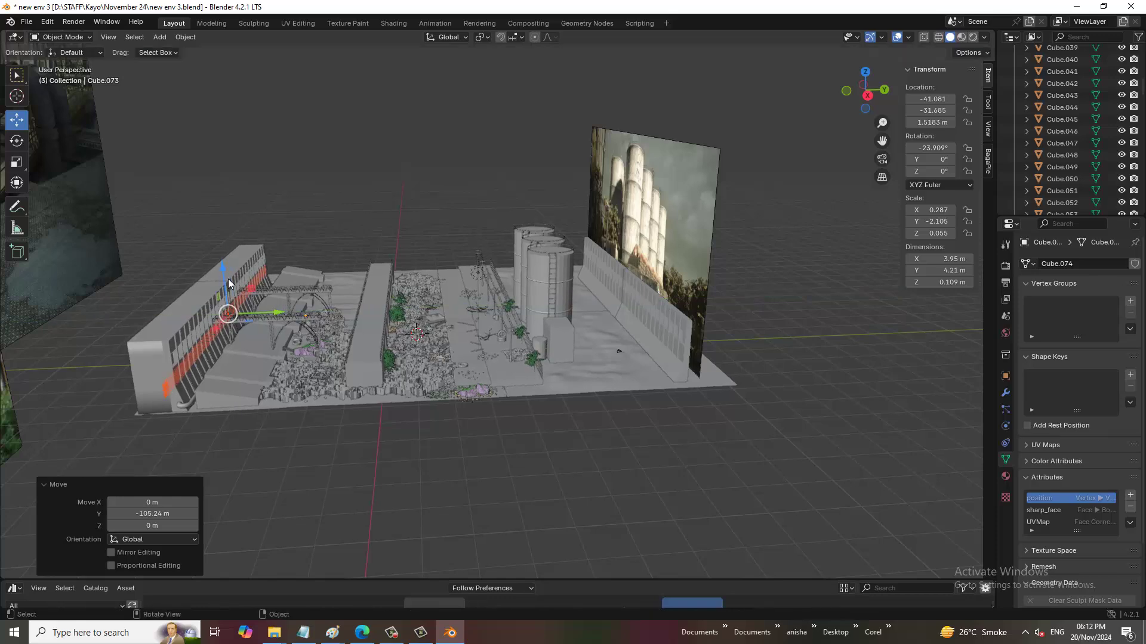
drag(224, 271, 227, 237)
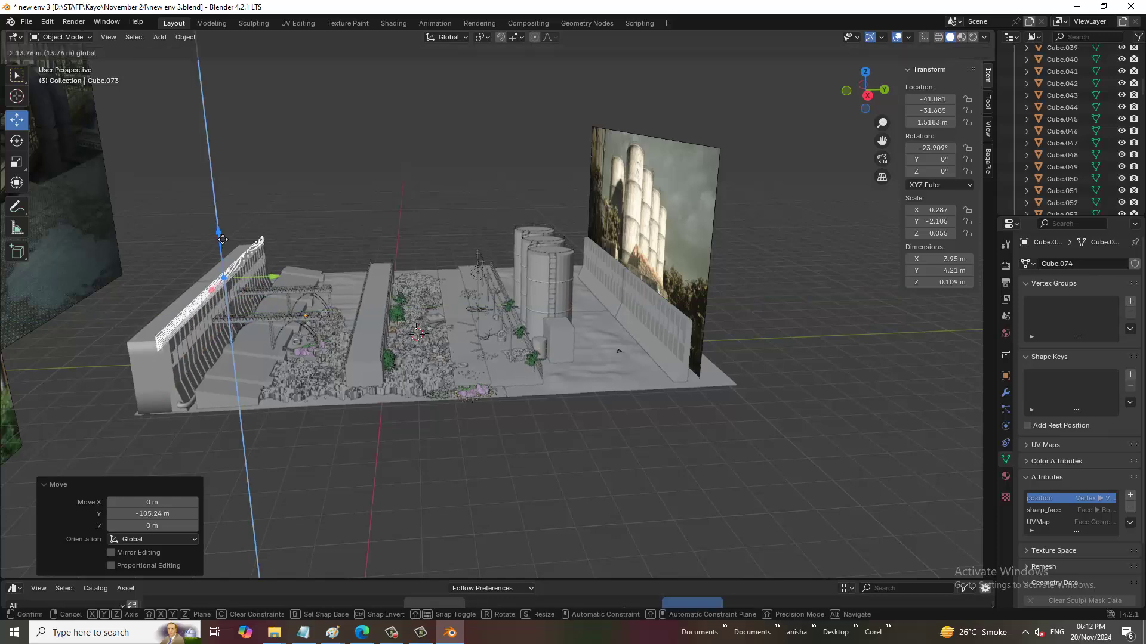
key(KP_Decimal)
mouse_move(228, 238)
middle_down()
mouse_move(471, 294)
mouse_move(557, 303)
mouse_move(621, 278)
mouse_move(539, 314)
middle_up()
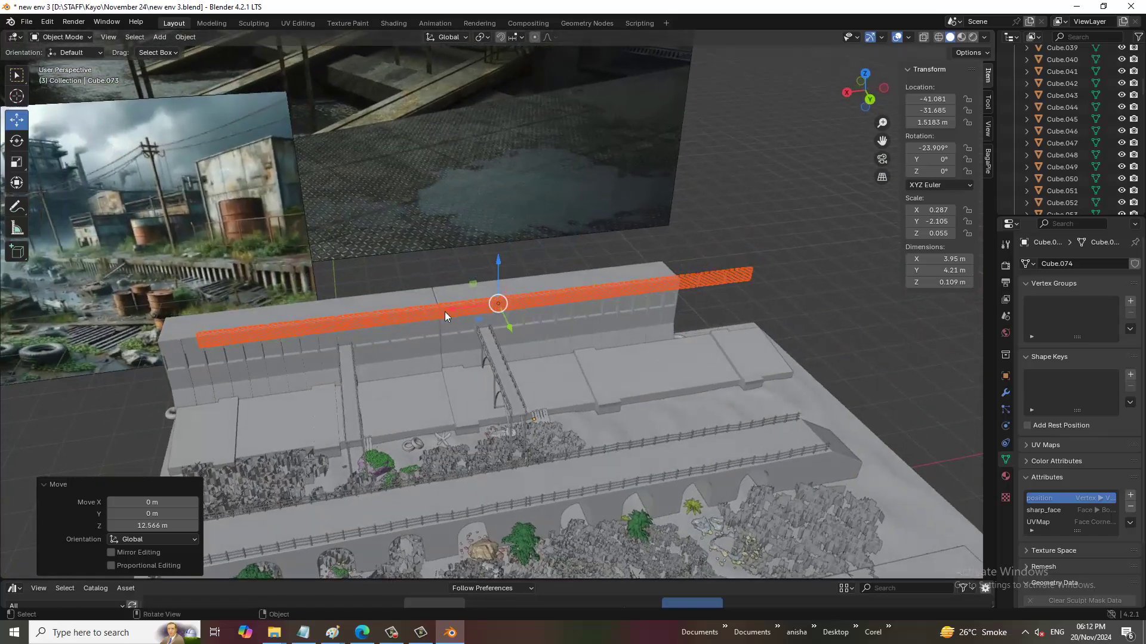
key(g)
key(x)
click(415, 315)
middle_drag(415, 314, 514, 285)
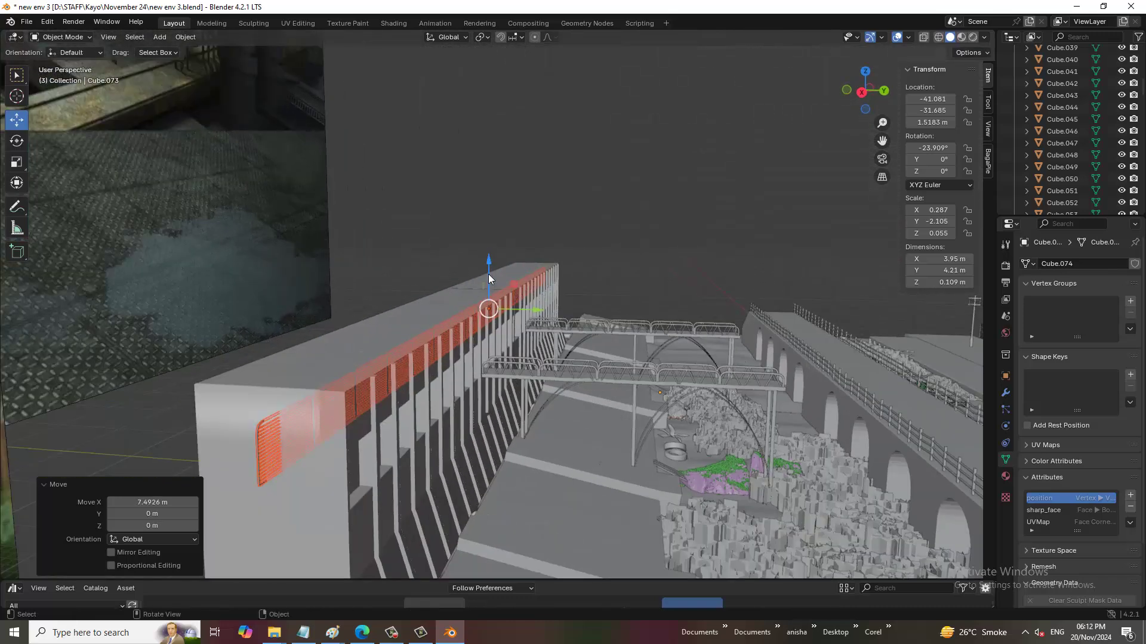
drag(487, 275, 506, 241)
mouse_move(506, 241)
middle_down()
mouse_move(518, 291)
mouse_move(516, 276)
middle_up()
key(Delete)
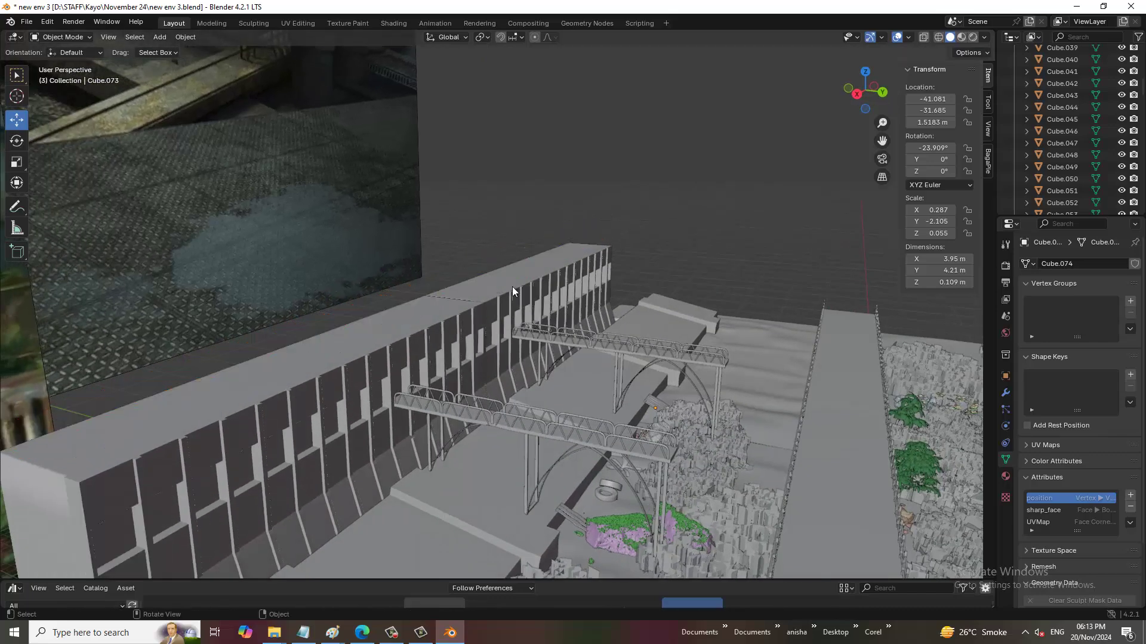
scroll(511, 289, down, 5)
scroll(704, 343, up, 3)
Save new env 3.blend and bring the Notepad tutorial notes forward.
scroll(692, 346, down, 3)
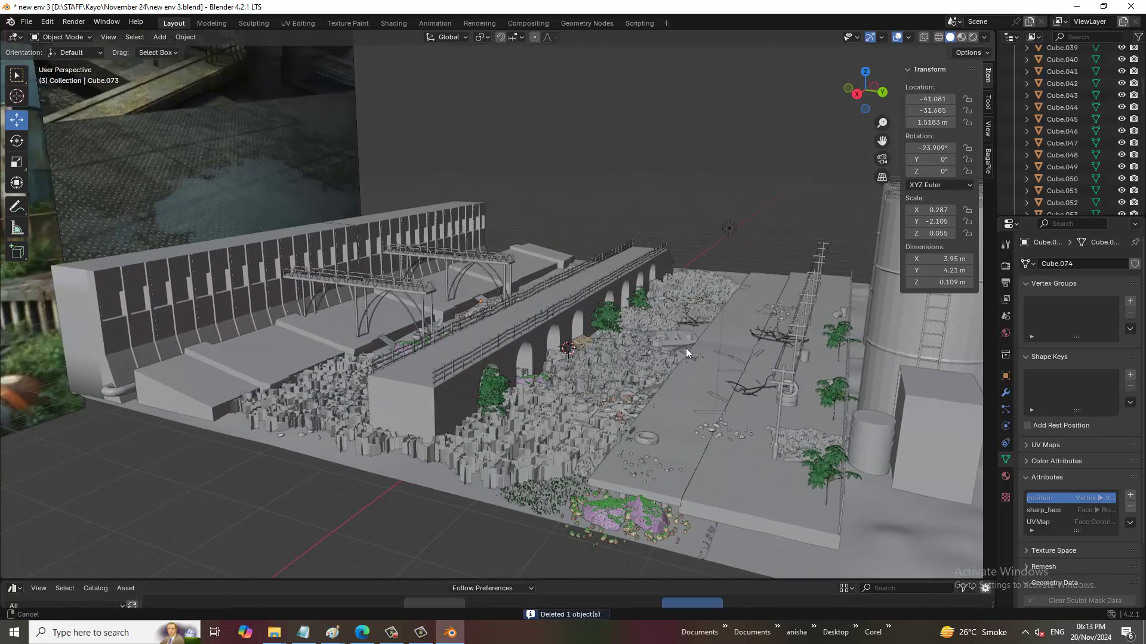
scroll(632, 395, up, 3)
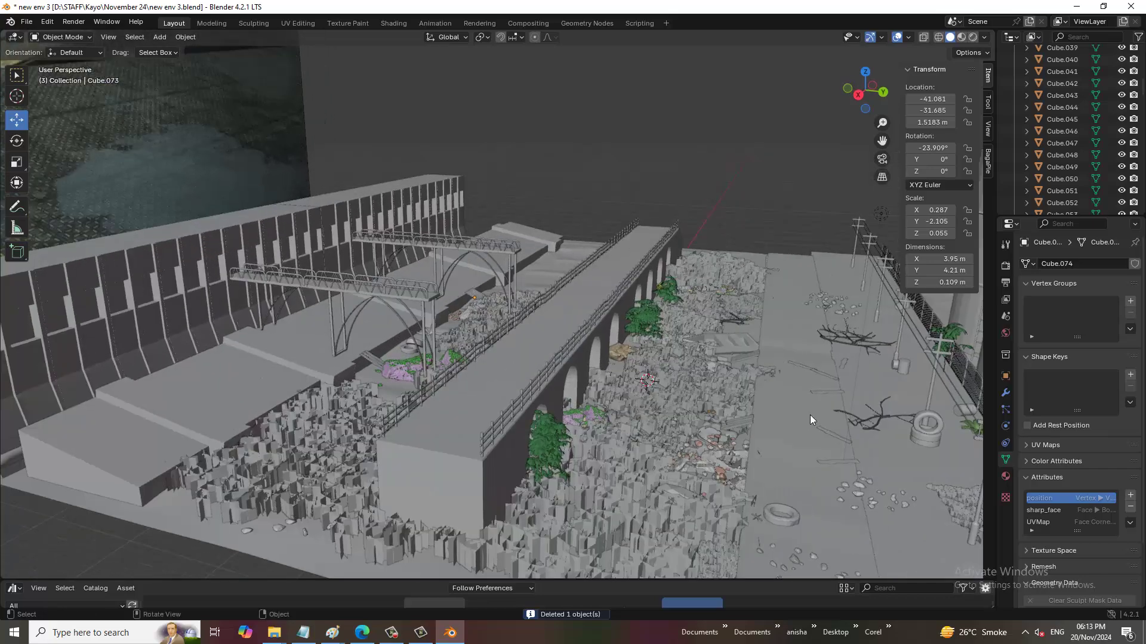
scroll(811, 415, up, 2)
scroll(735, 406, up, 2)
scroll(761, 432, up, 2)
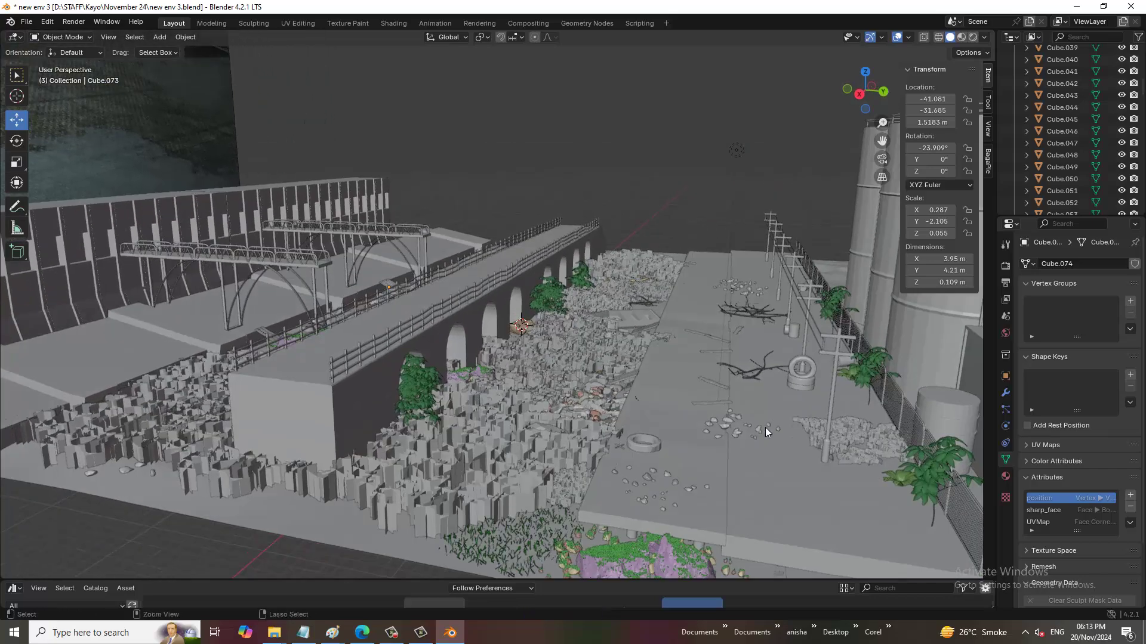
key(ctrl+s)
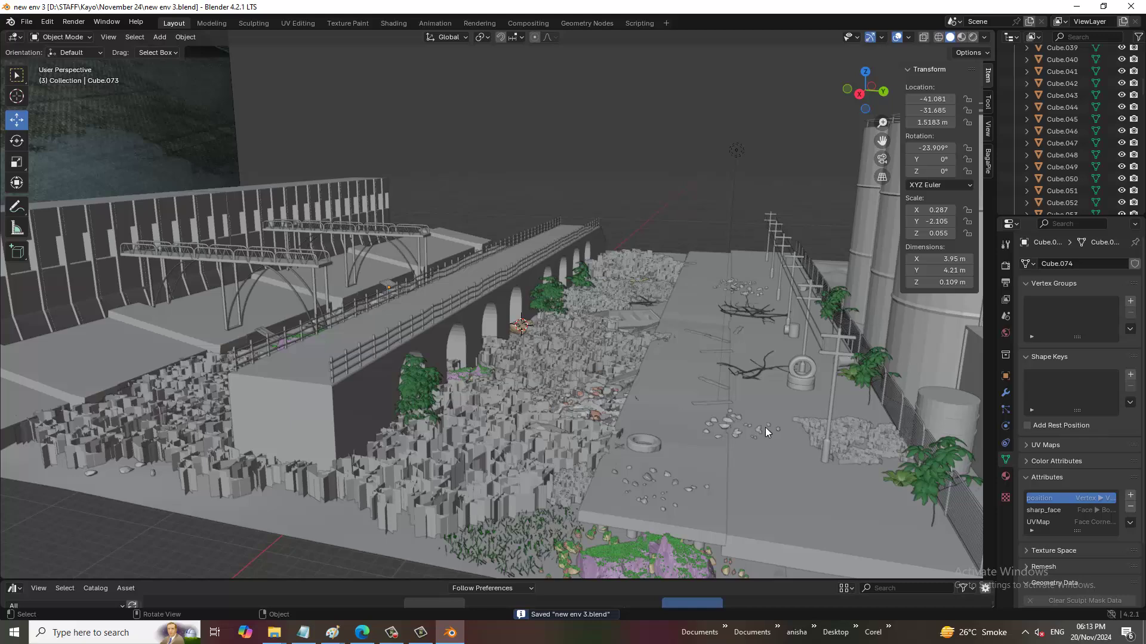
click(303, 633)
Add the line 'Thanks for Watching..' below 'Modeling More Assets' and minimize Notepad.
key(Return)
text(T)
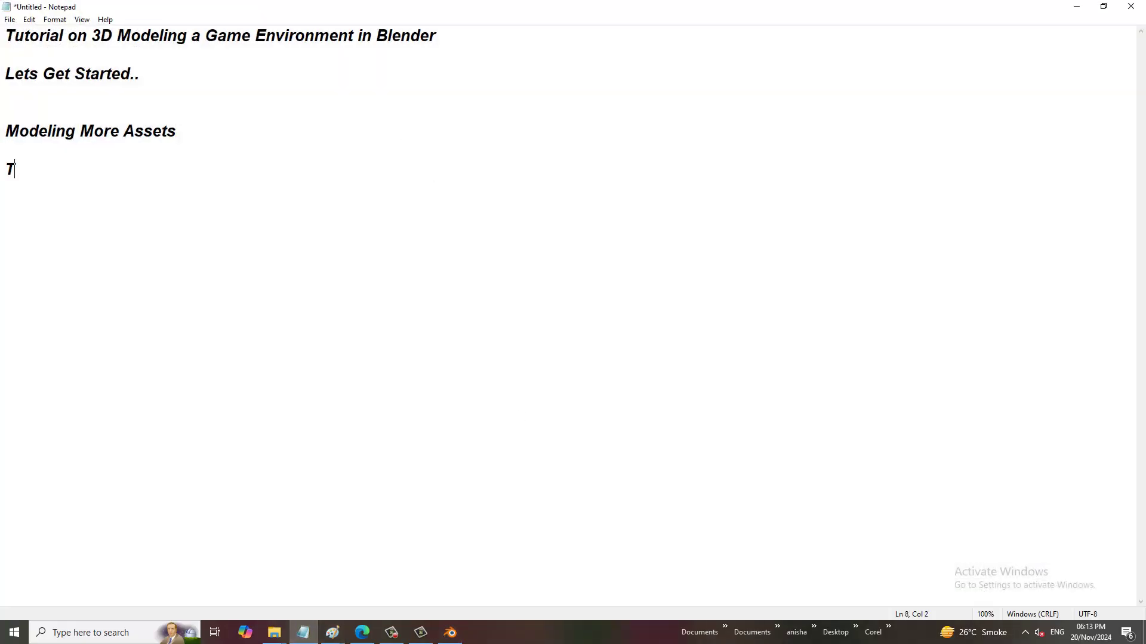
text(hanks for)
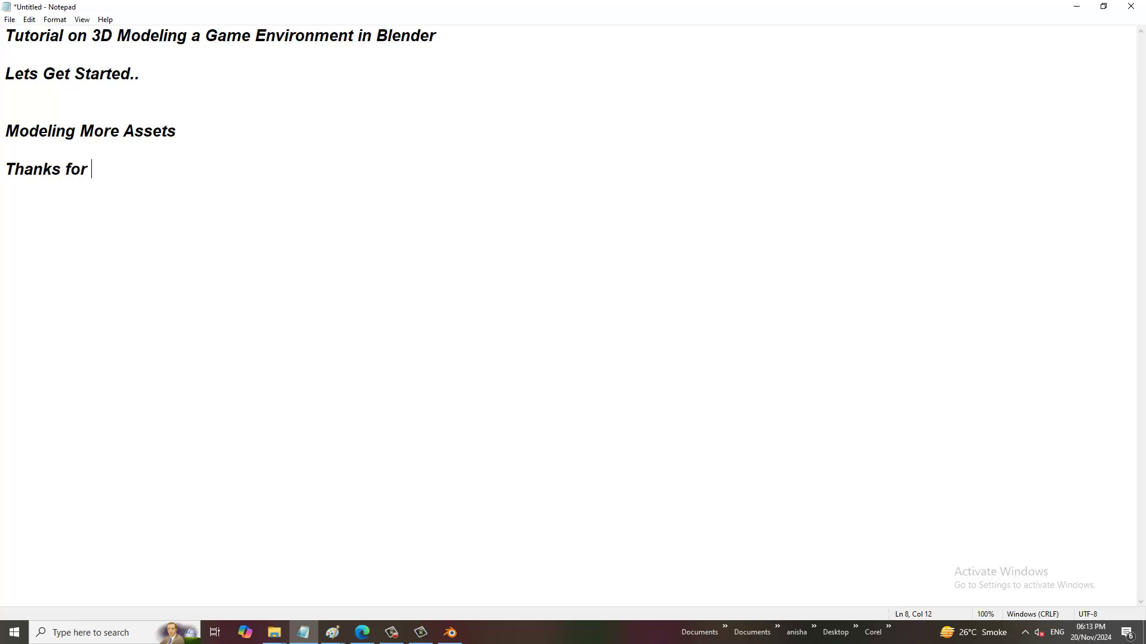
text( Watchin)
text(g..)
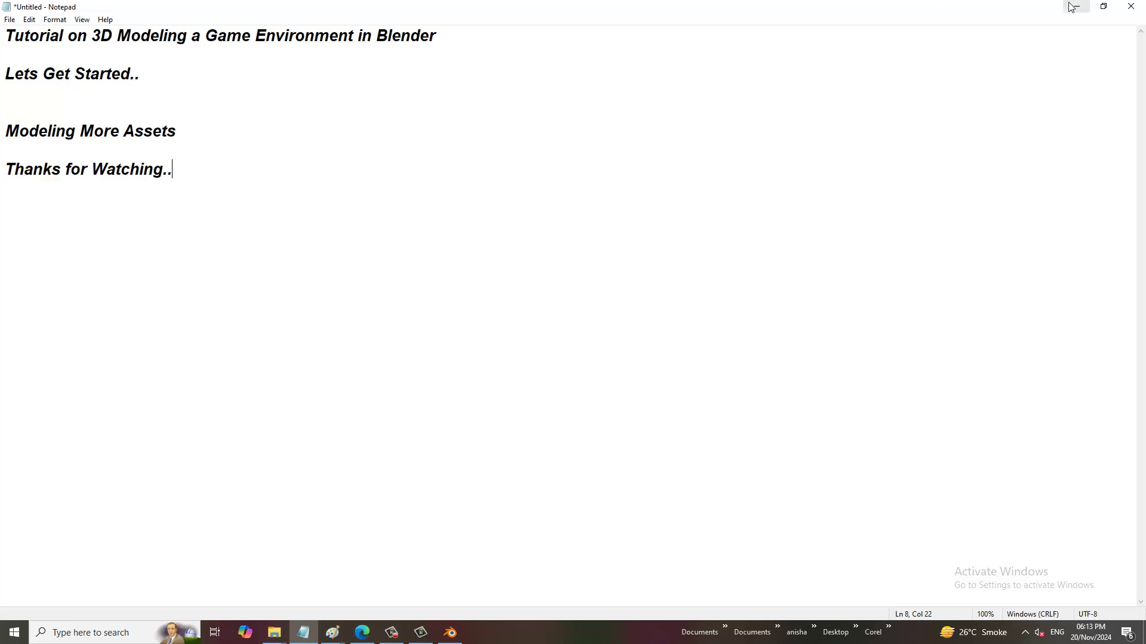
click(1076, 6)
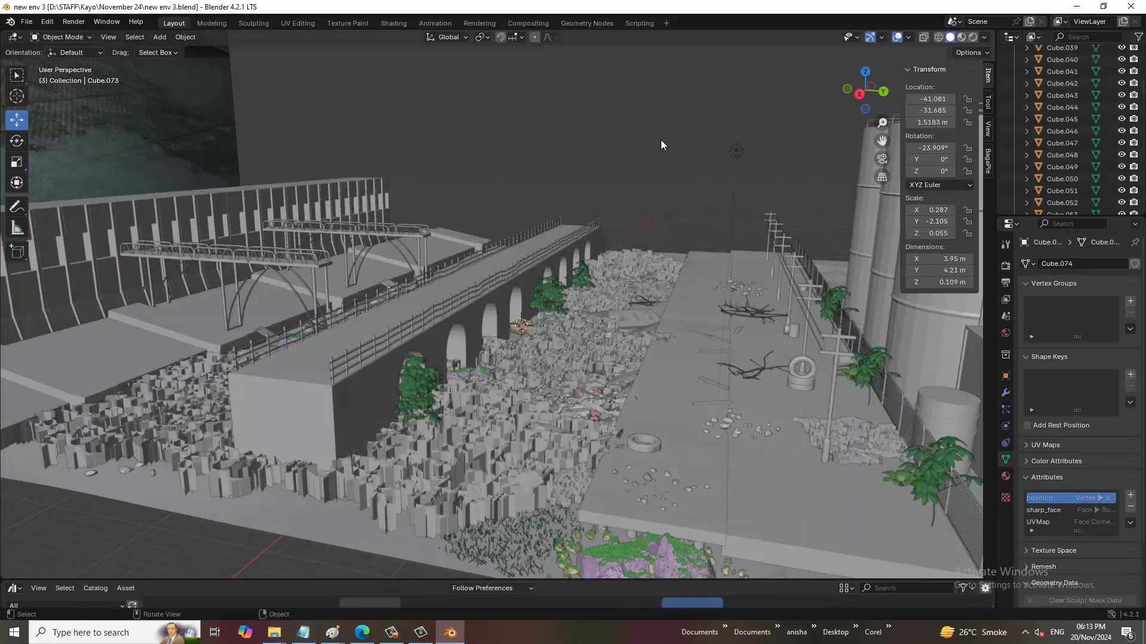